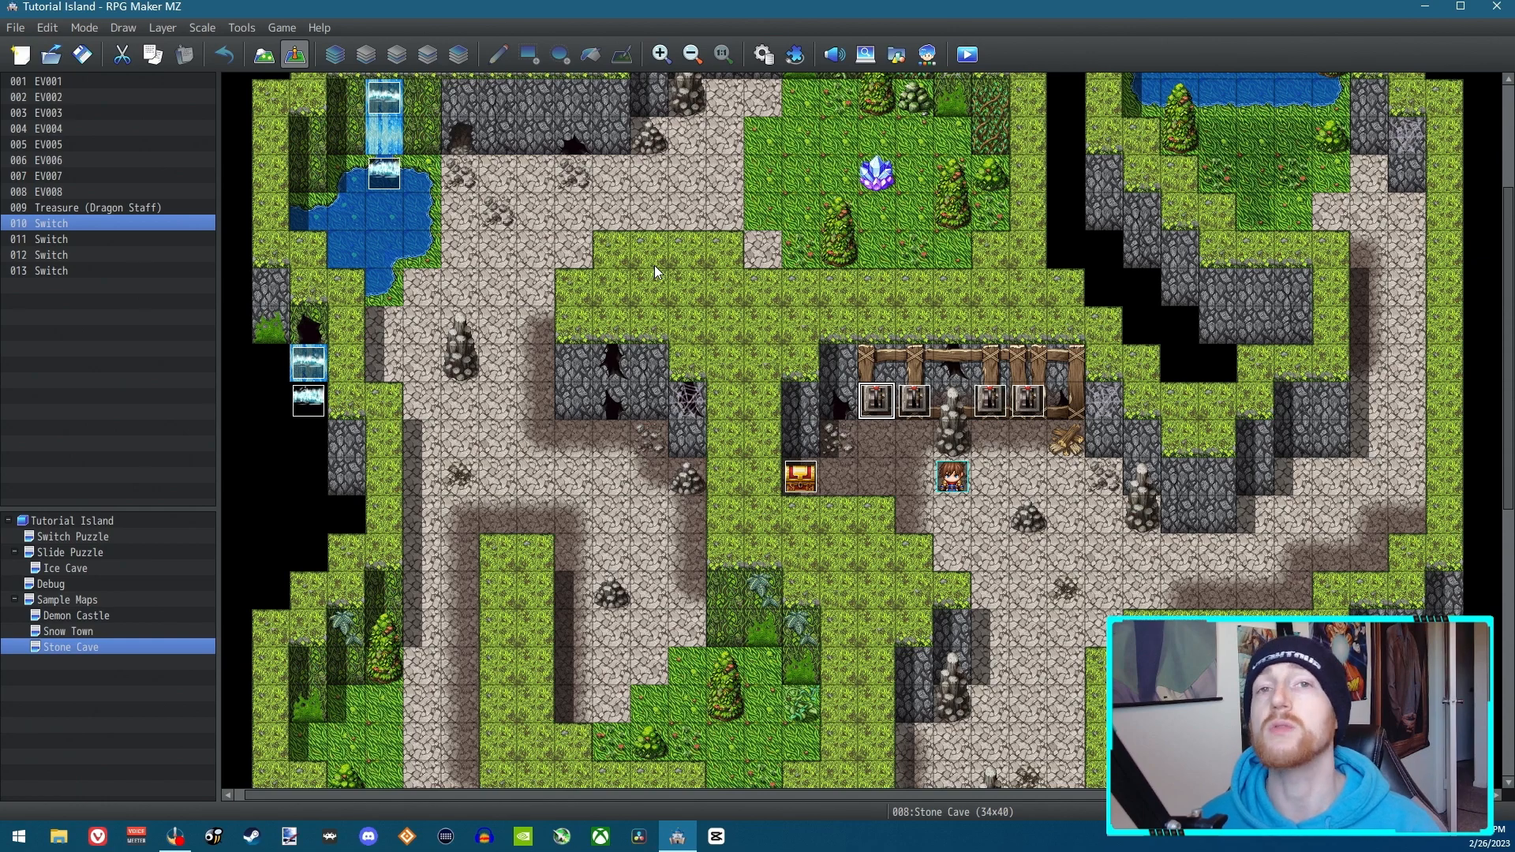
right_click(73, 647)
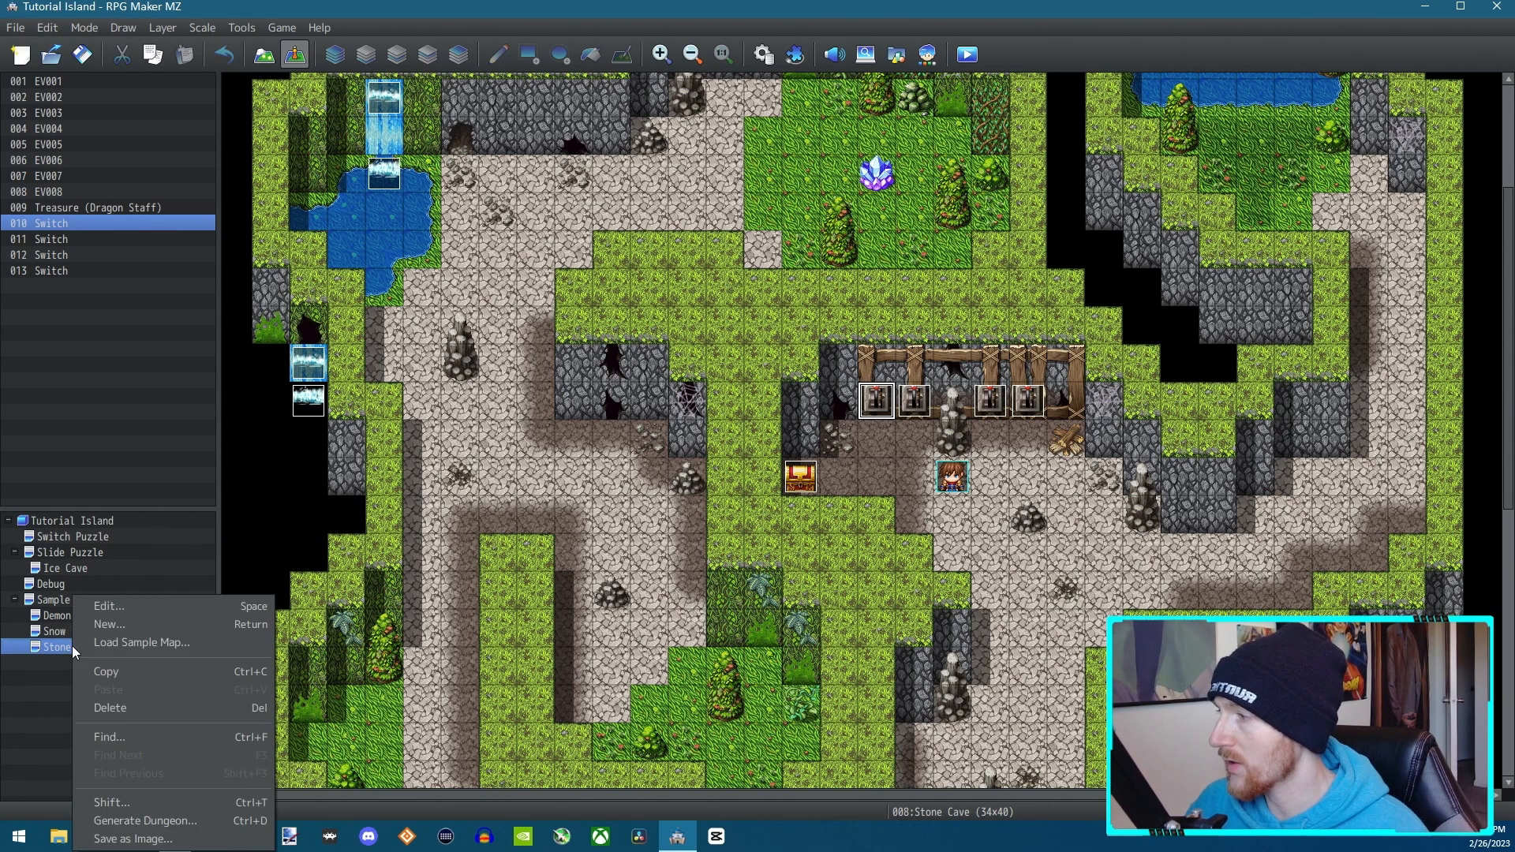
click(146, 641)
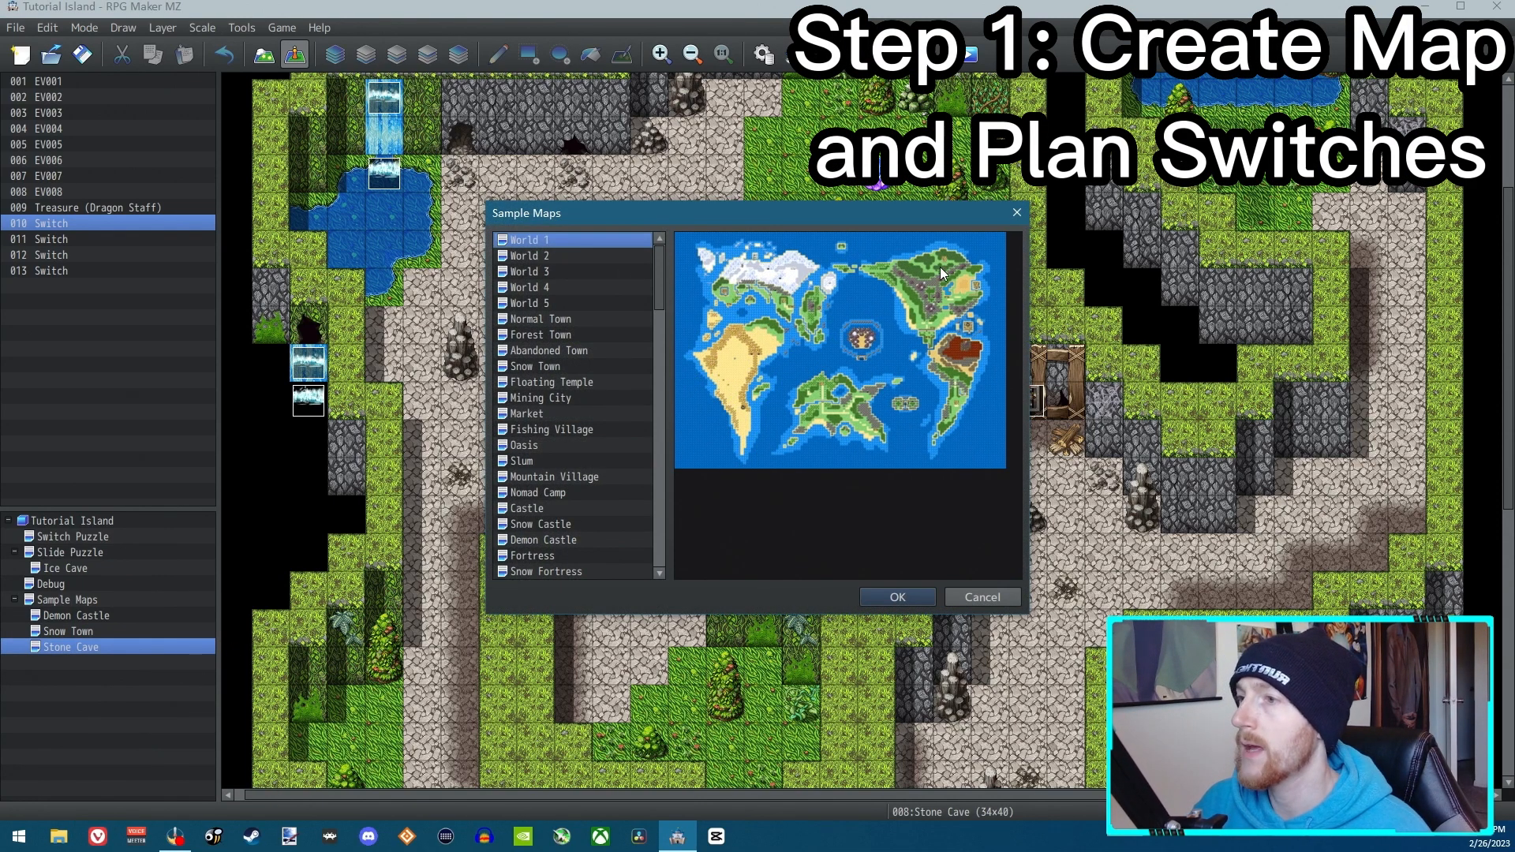
click(1016, 213)
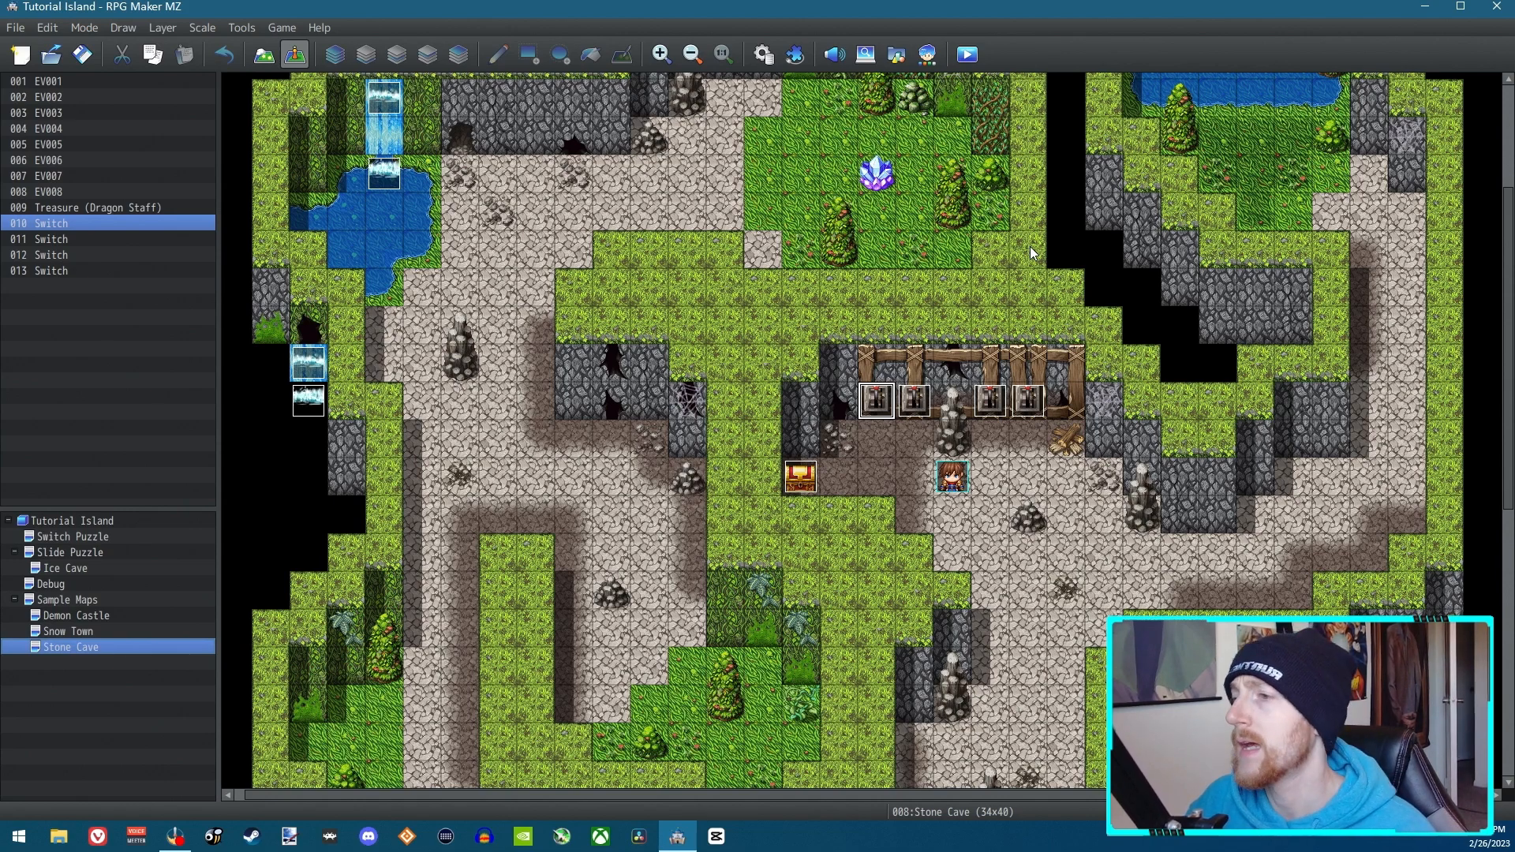
Load the Stone Cave sample map as a child of the existing Stone Cave map.
right_click(97, 651)
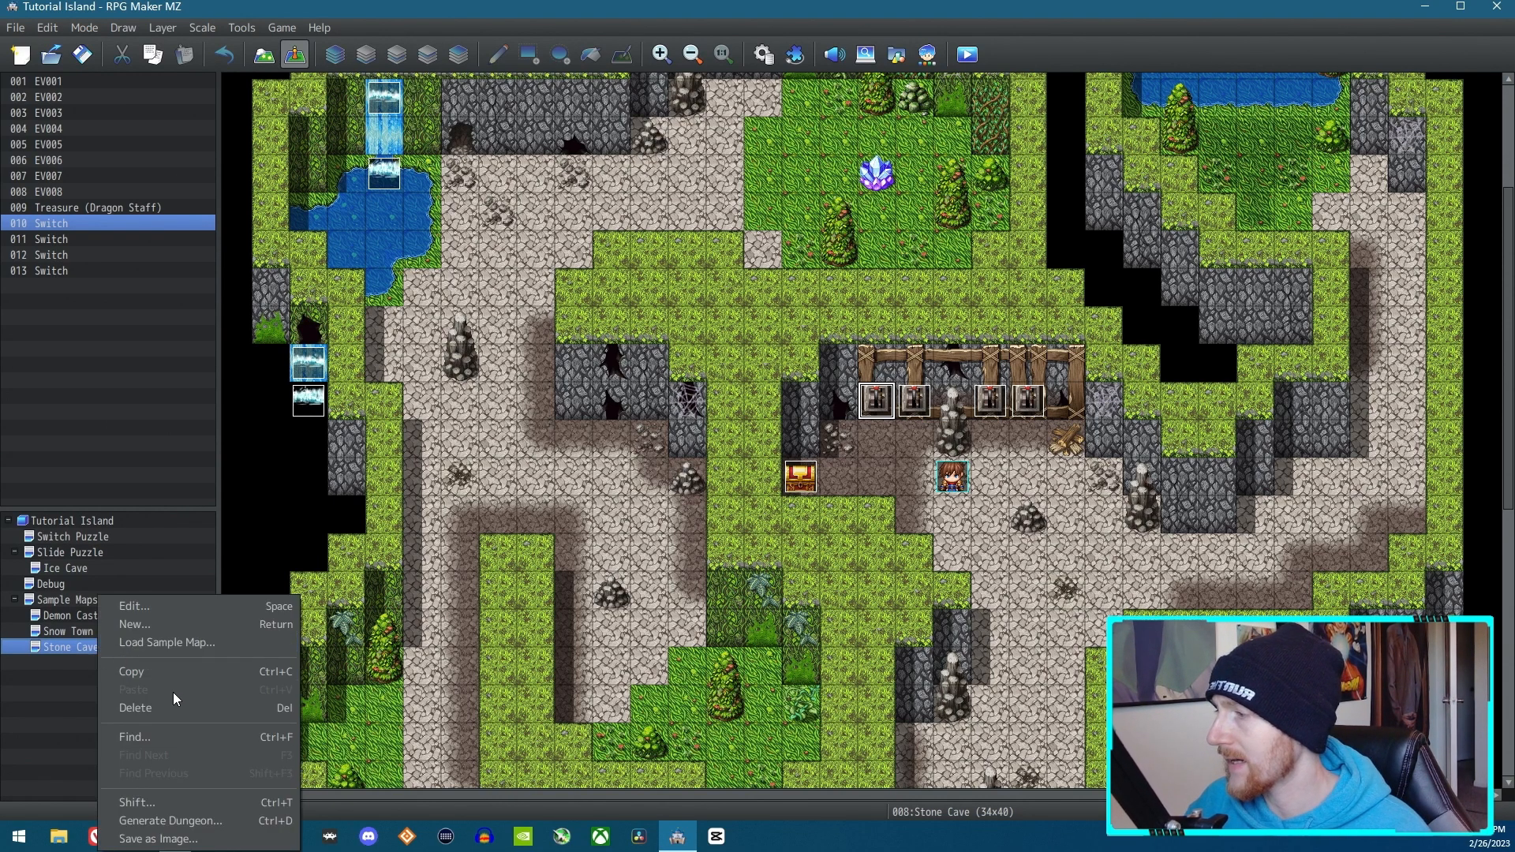
click(170, 640)
drag(657, 304, 659, 415)
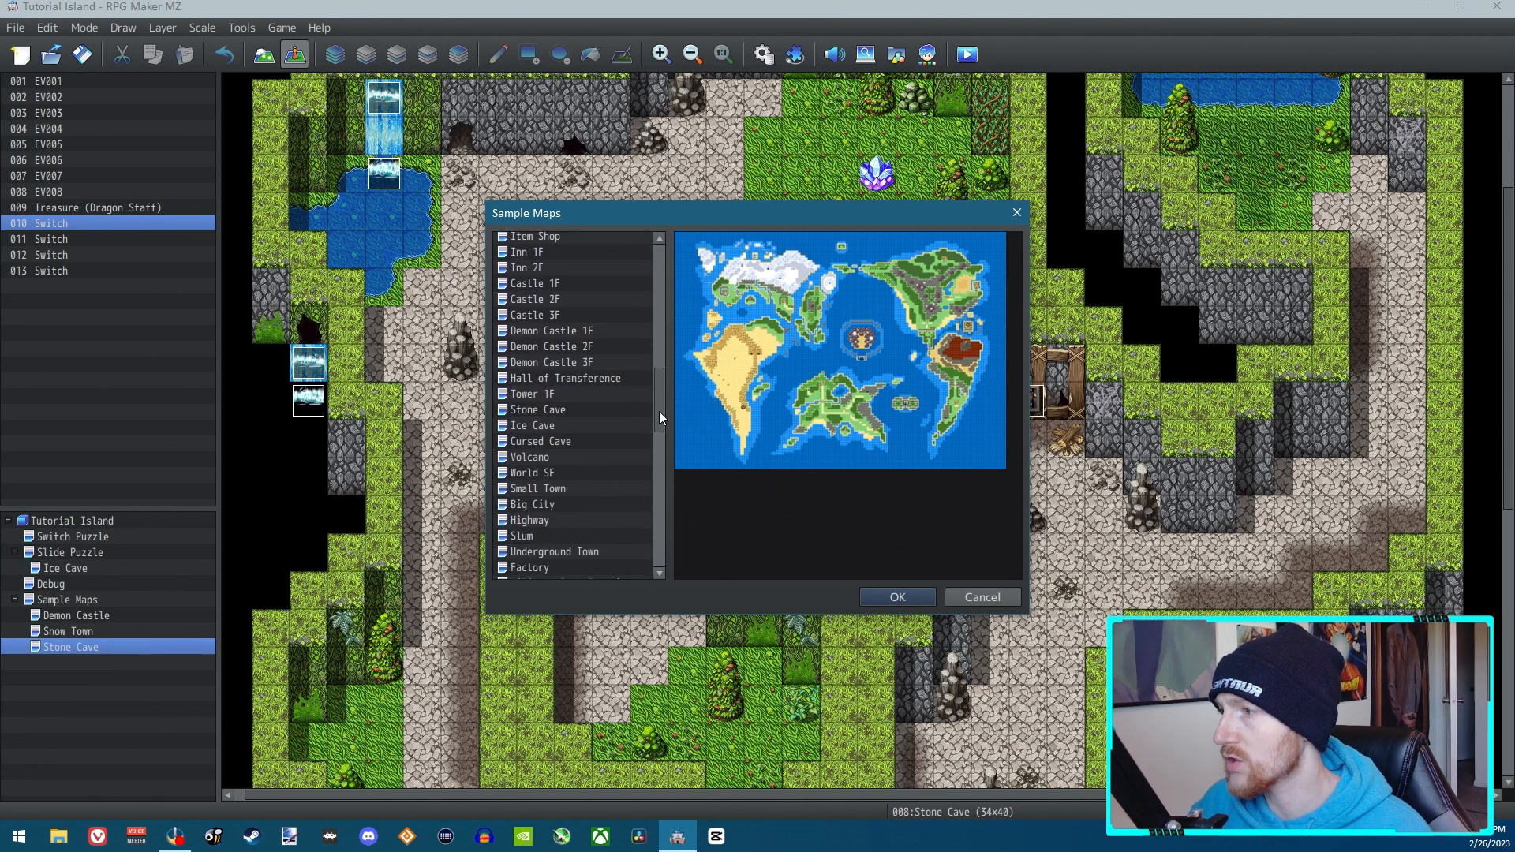
click(608, 411)
click(896, 600)
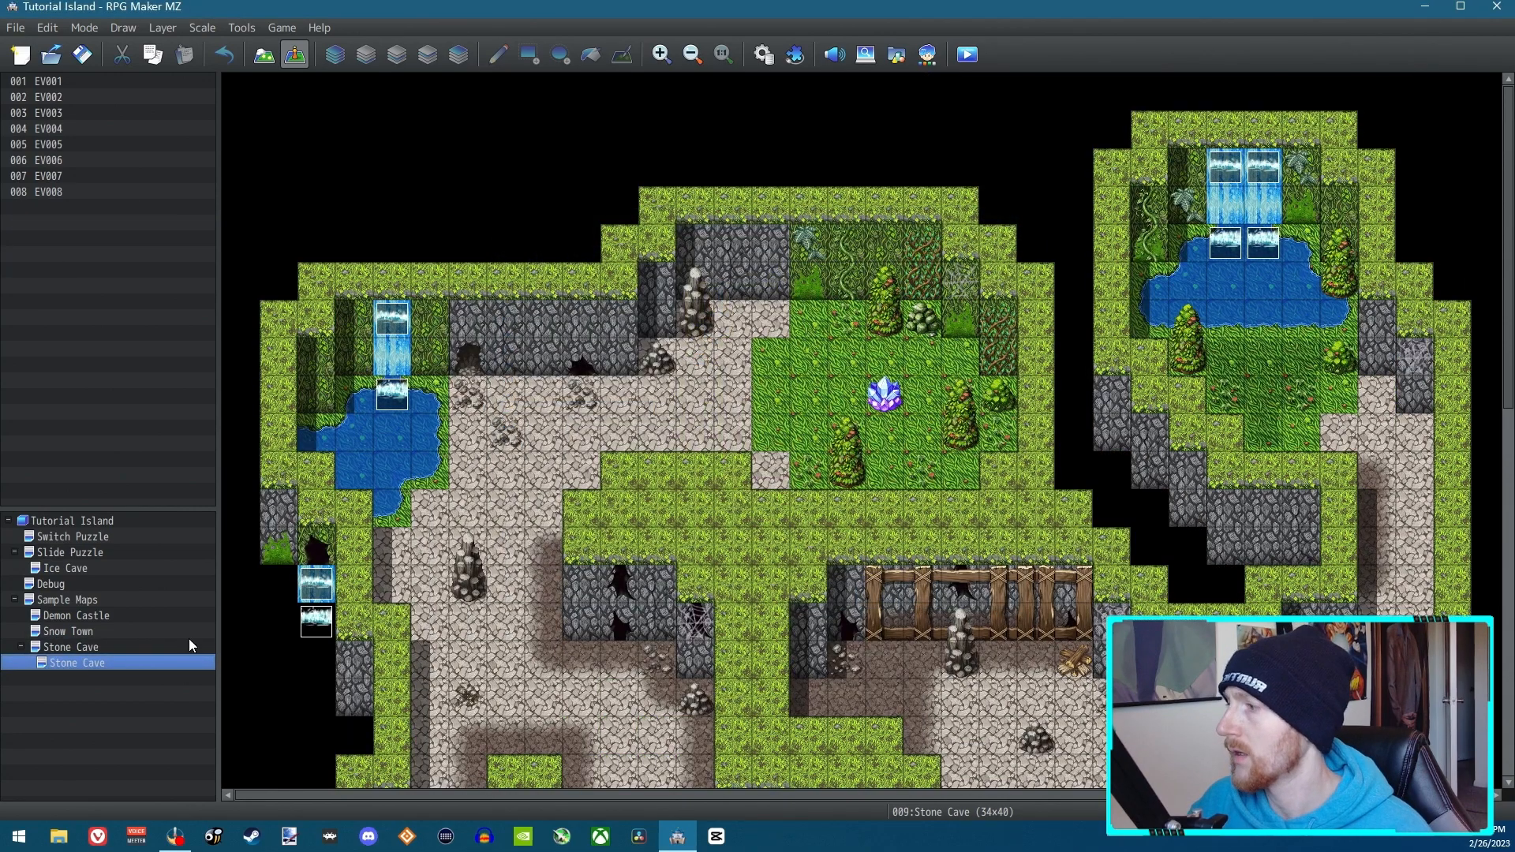
scroll(817, 581, down, 2)
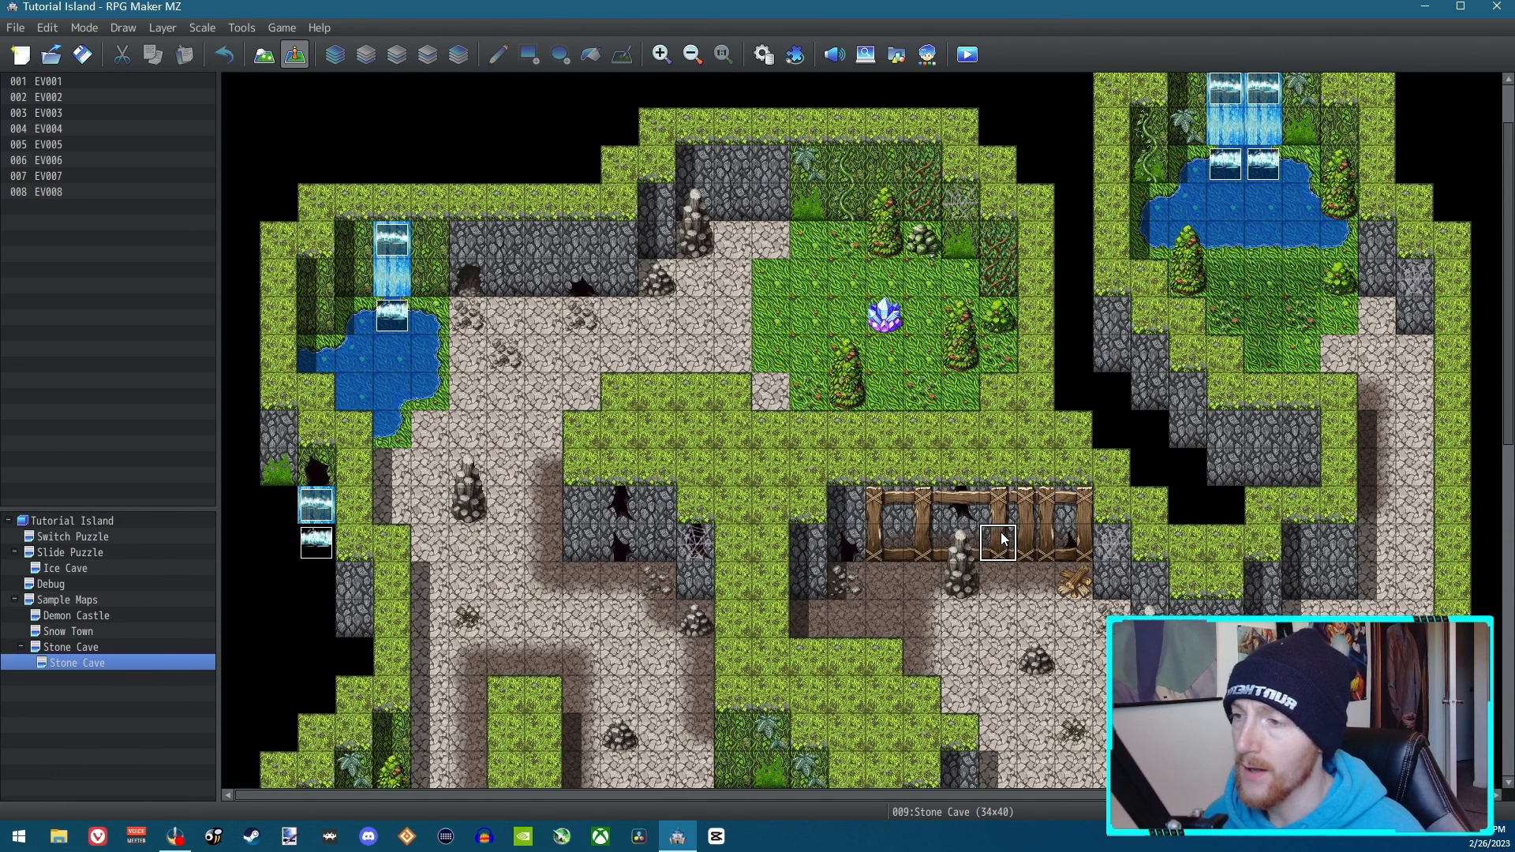
click(1040, 543)
click(887, 540)
click(920, 540)
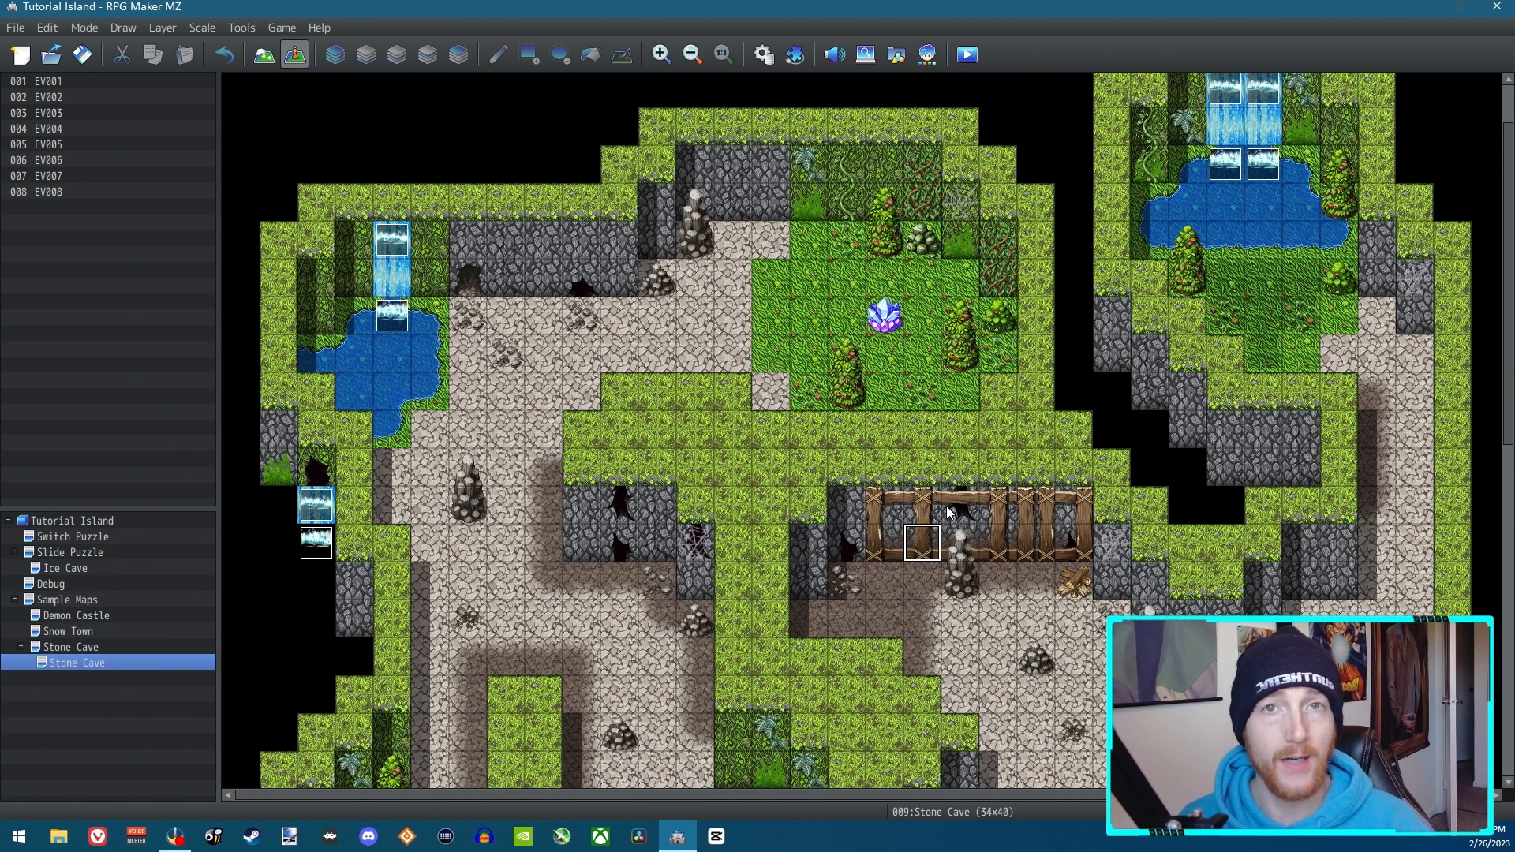
Create an event on the wooden-braced wall just right of the rock pillar, using the blue lever image in the first row of !Switch2.
click(998, 540)
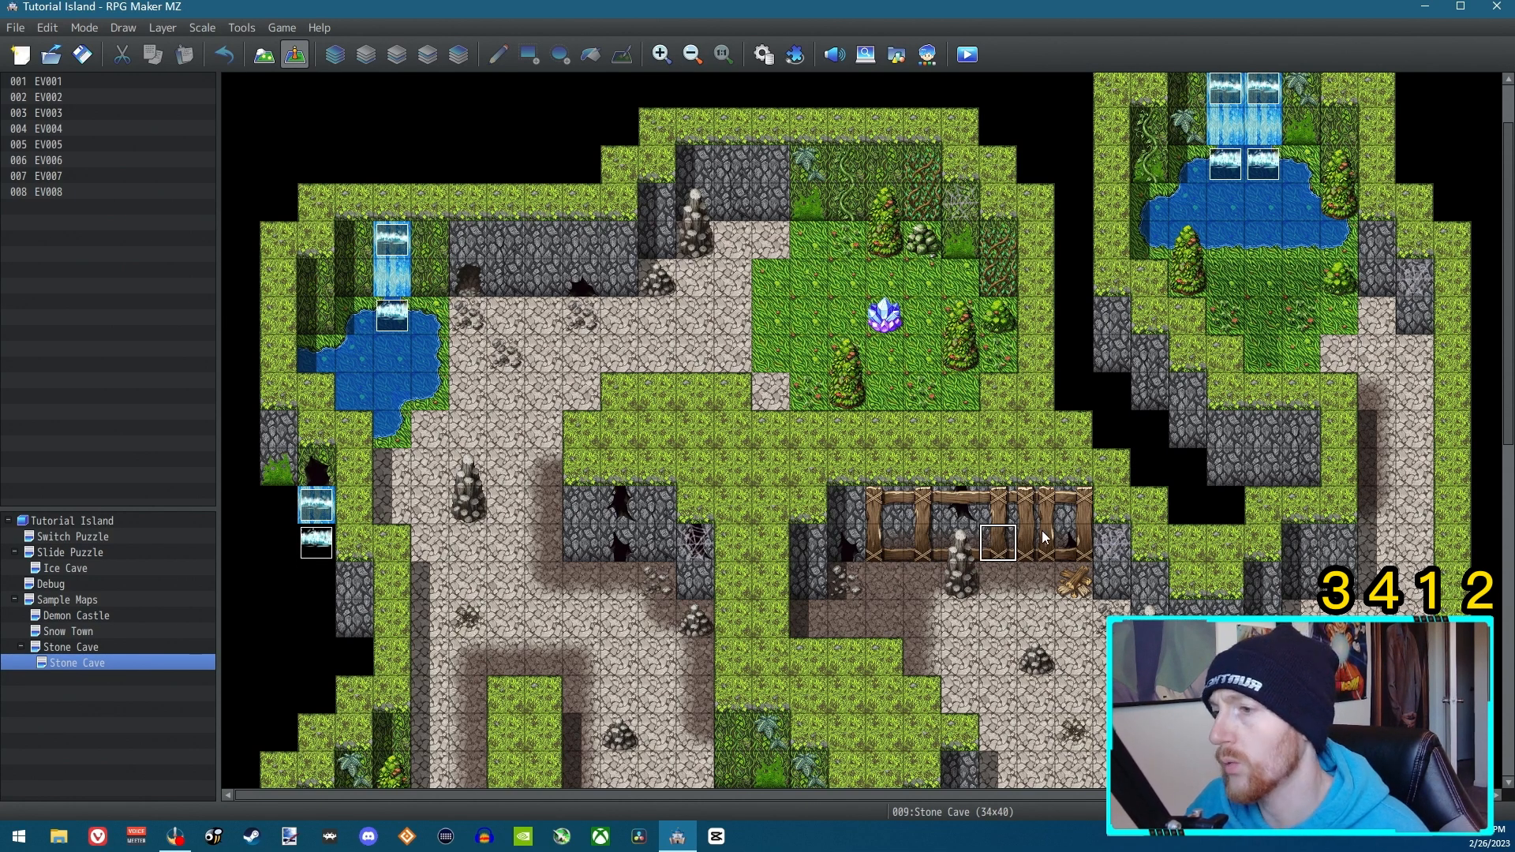
double_click(988, 541)
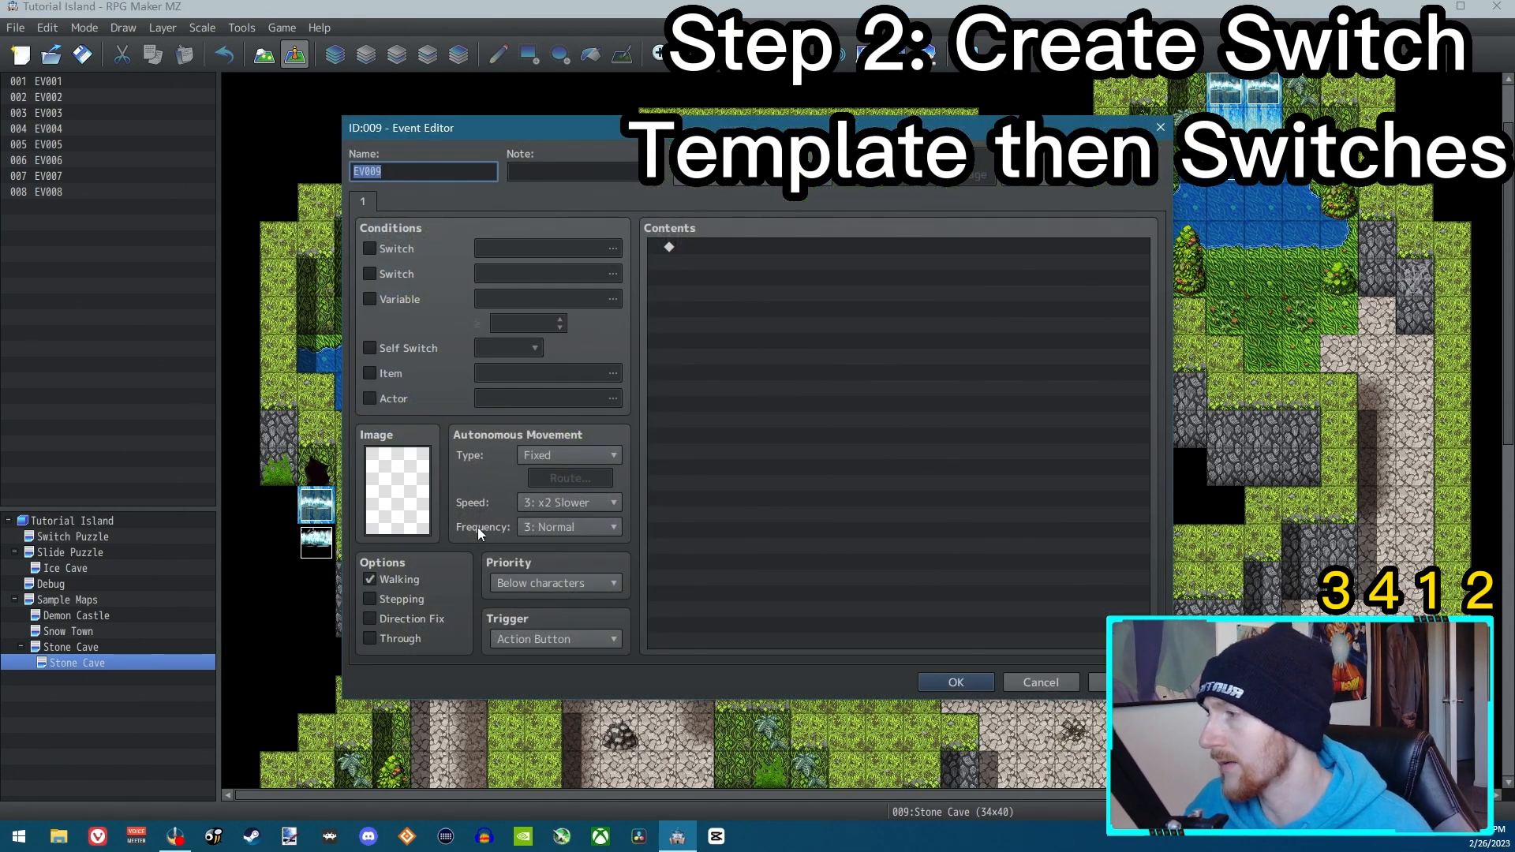
double_click(395, 490)
drag(637, 379, 630, 499)
click(505, 453)
click(523, 470)
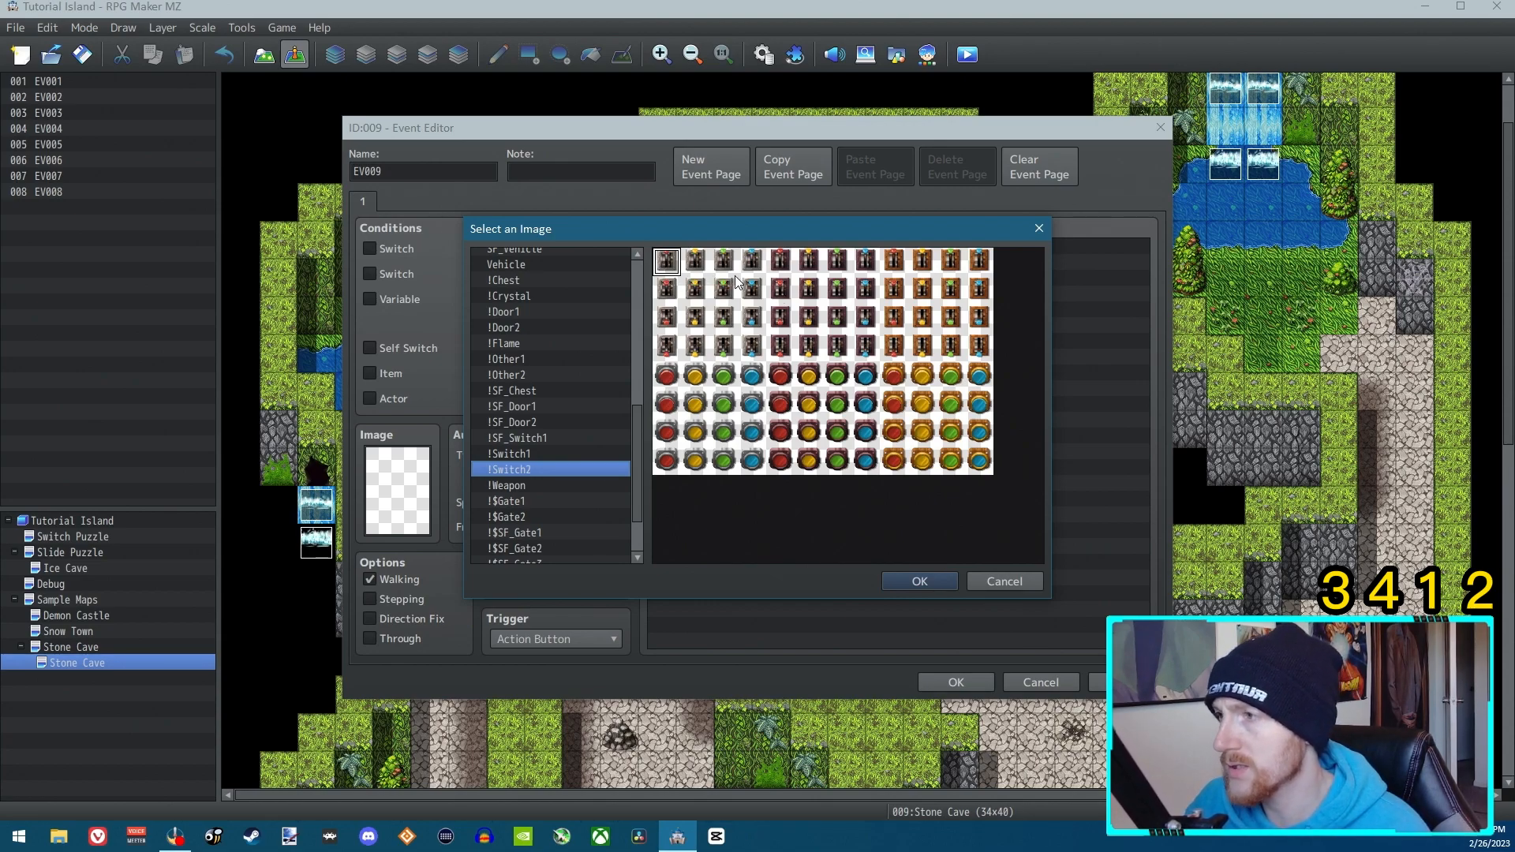
click(694, 267)
click(756, 266)
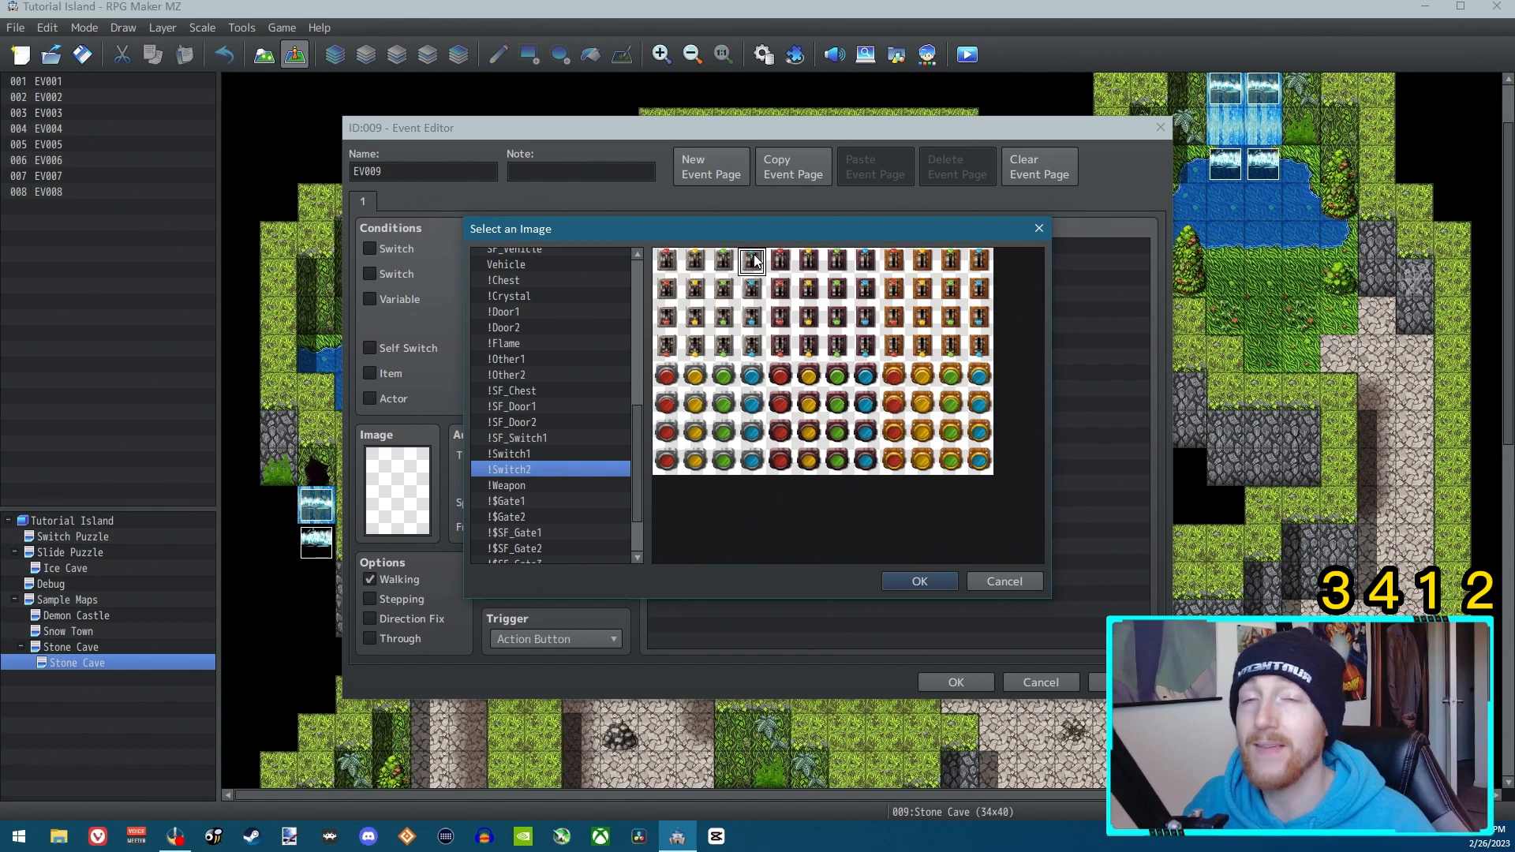
click(920, 581)
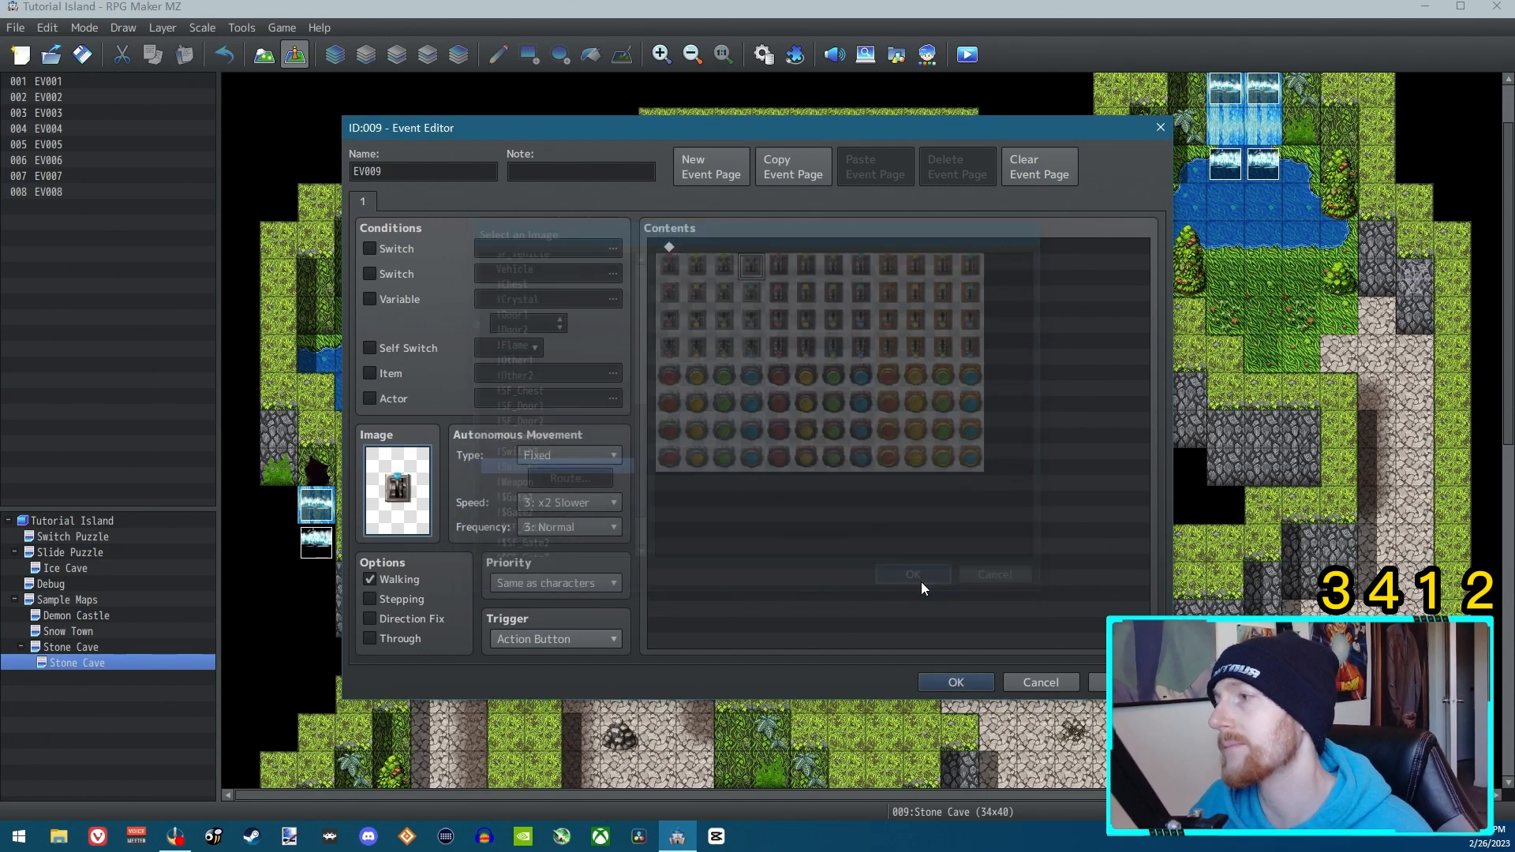
Name the new event Switch.
drag(427, 172, 240, 167)
drag(416, 172, 262, 166)
text(Switch)
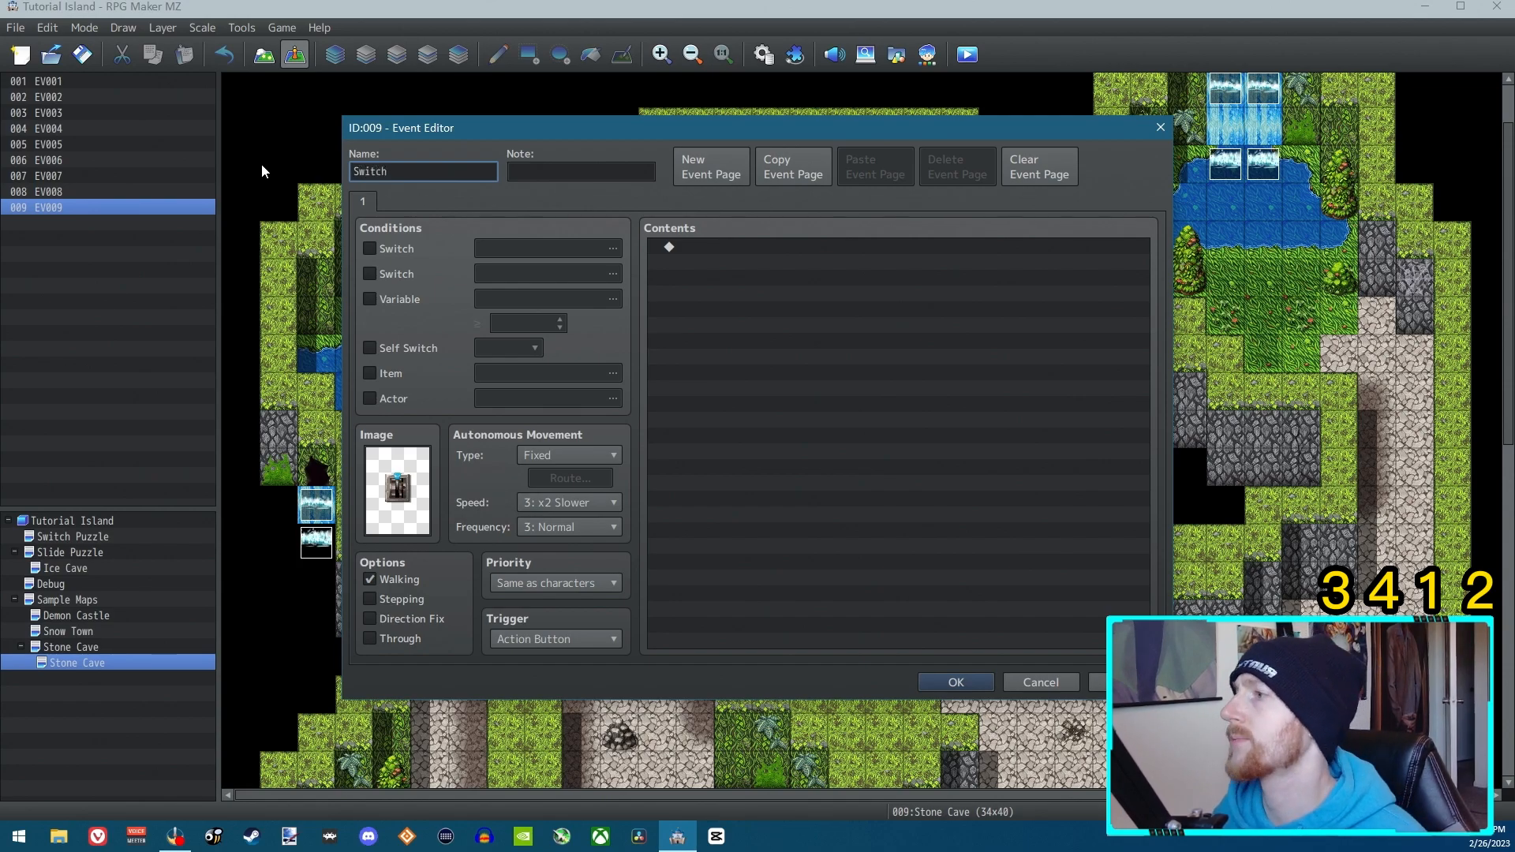
Start a conditional branch based on a variable in the event contents and clear the name of variable 0002.
double_click(734, 250)
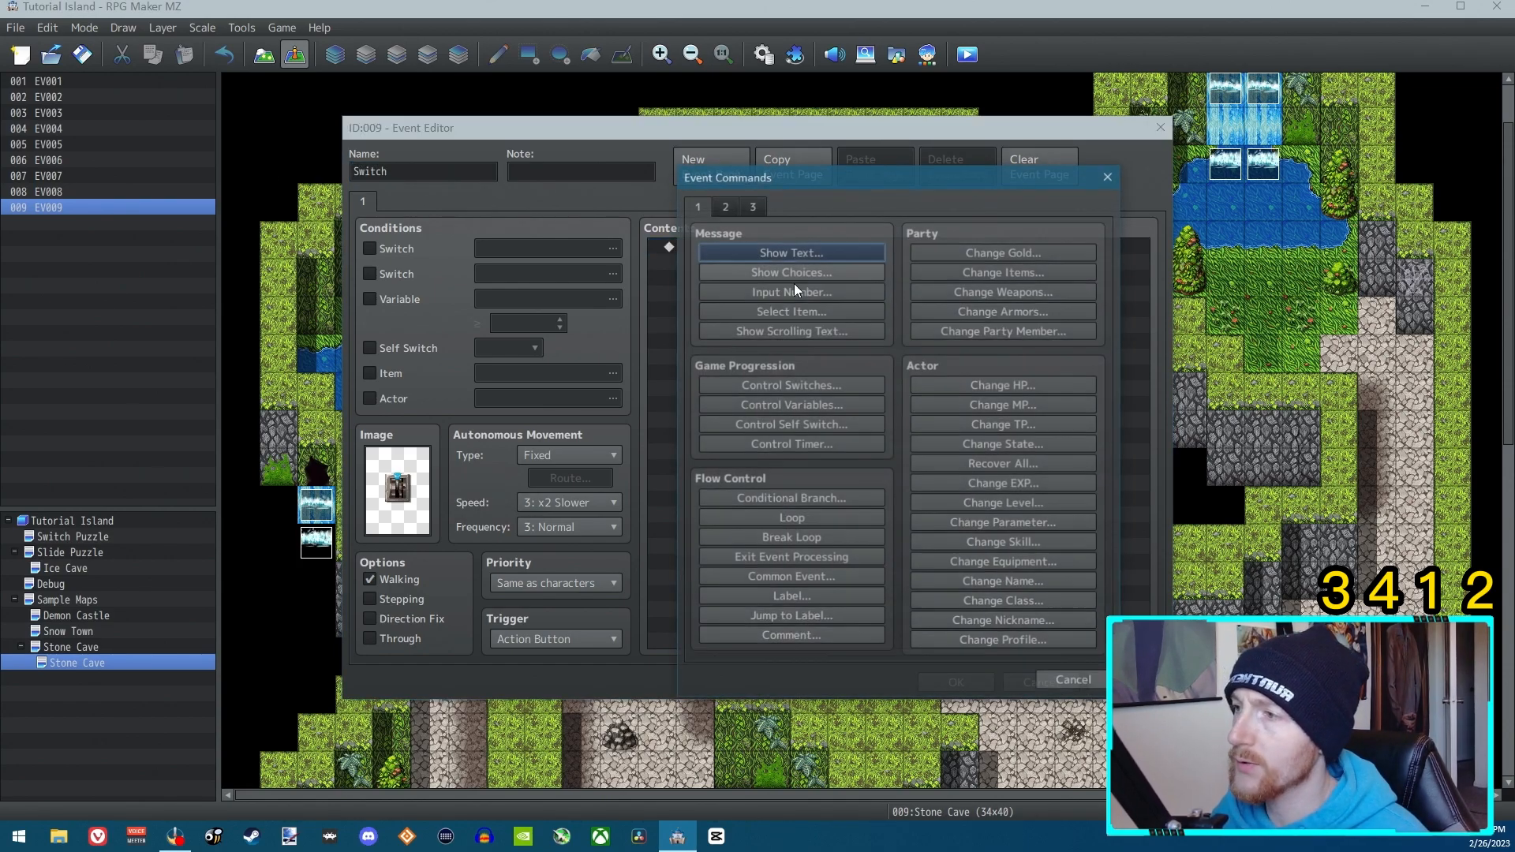
click(817, 495)
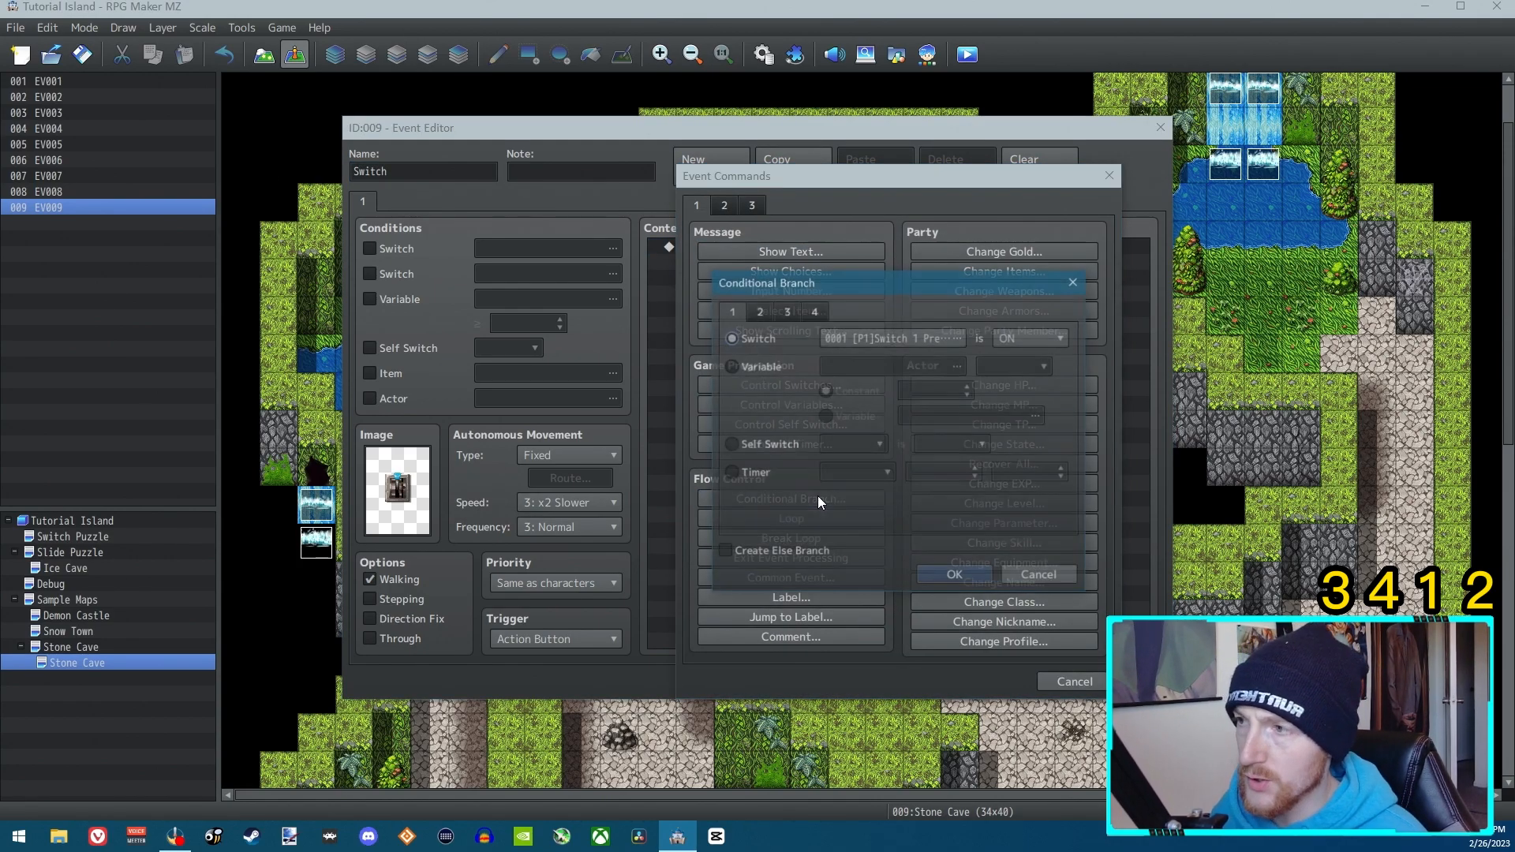
click(739, 367)
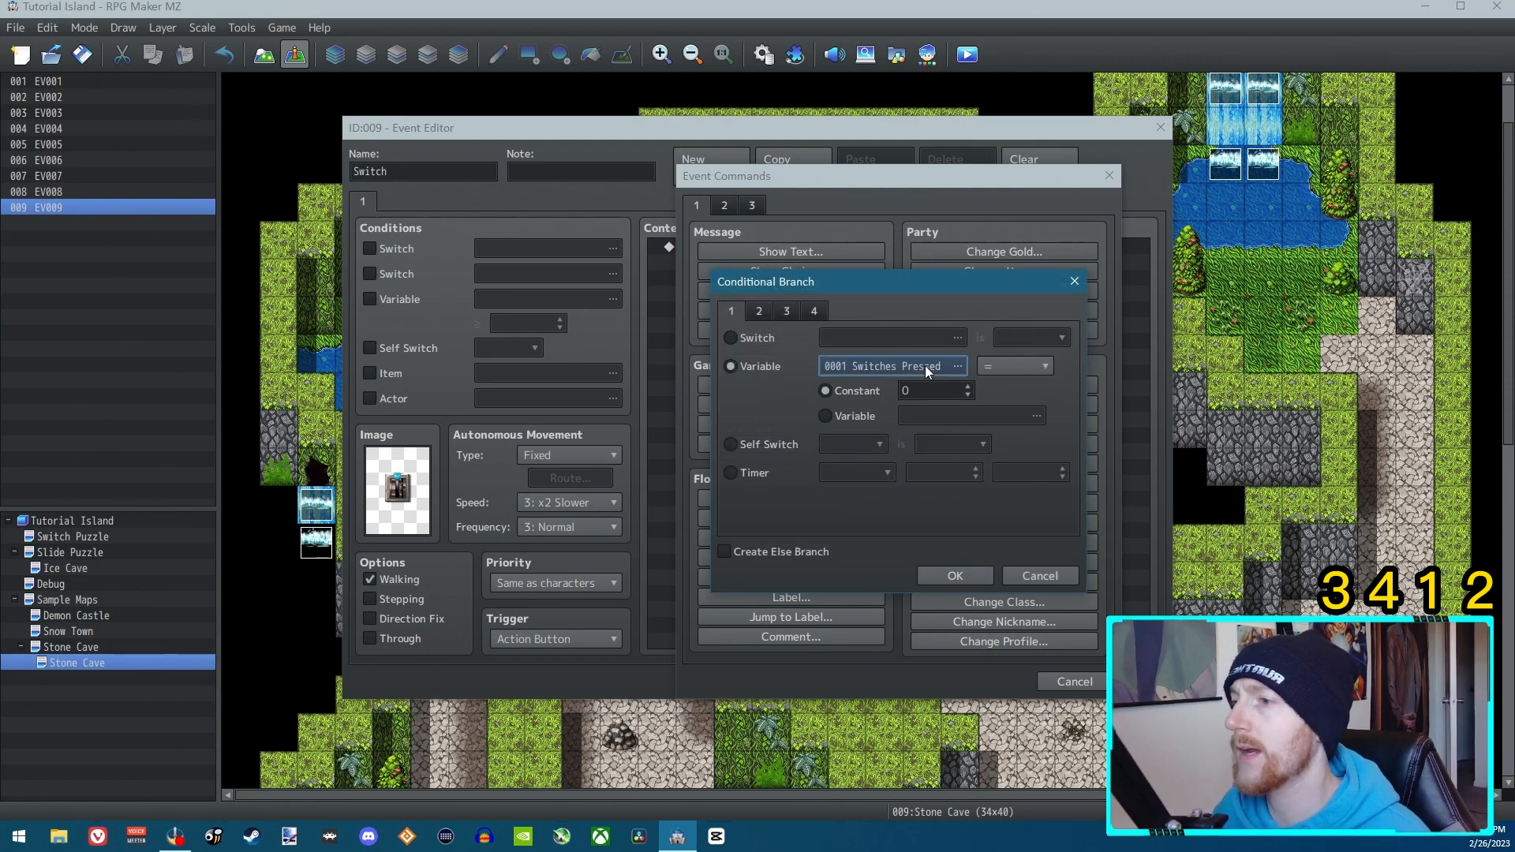
click(925, 366)
click(944, 284)
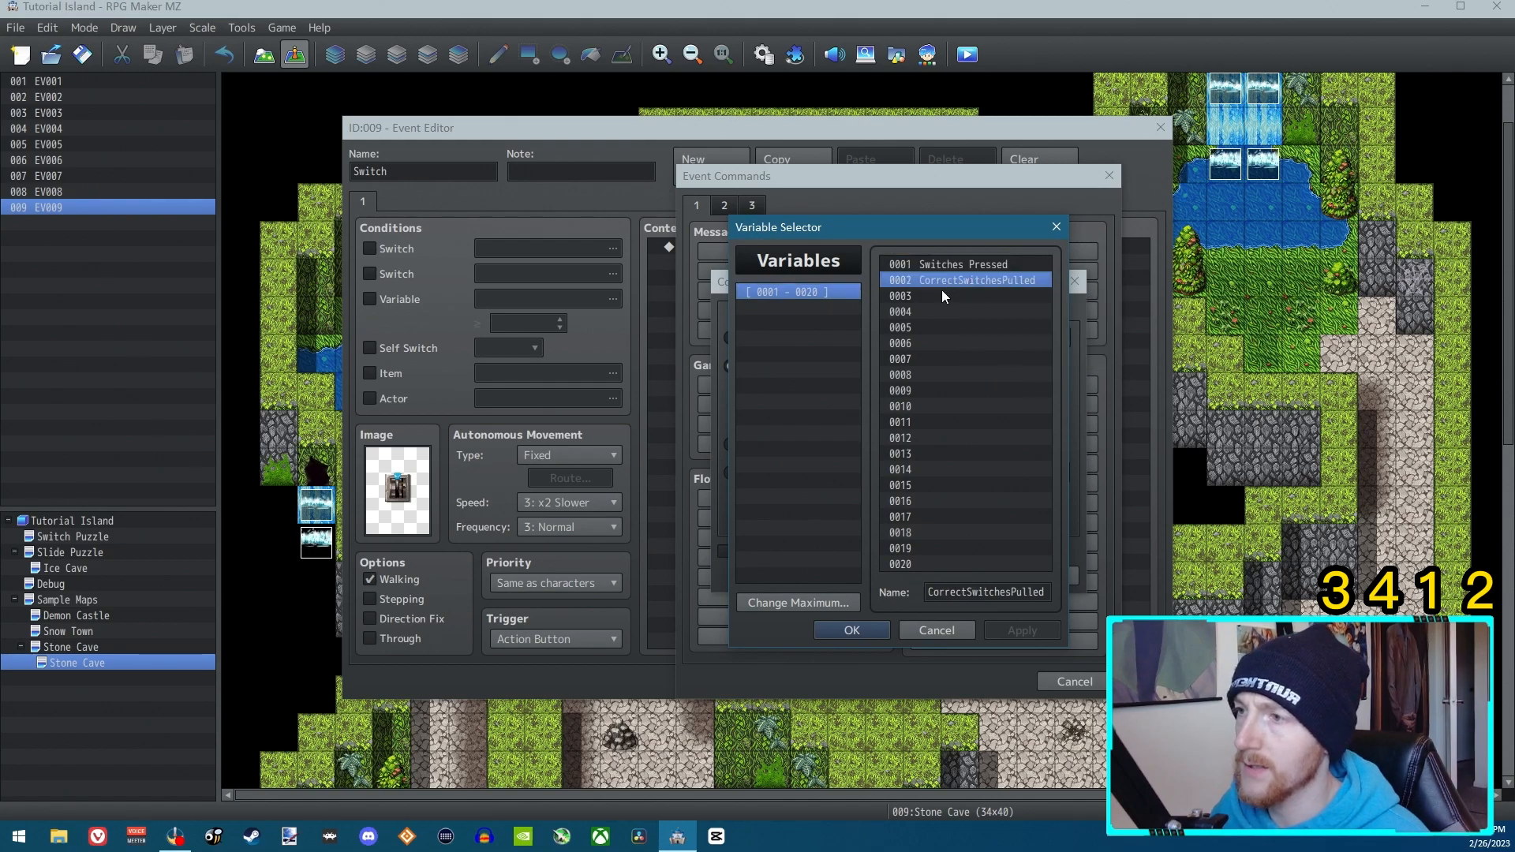
right_click(939, 283)
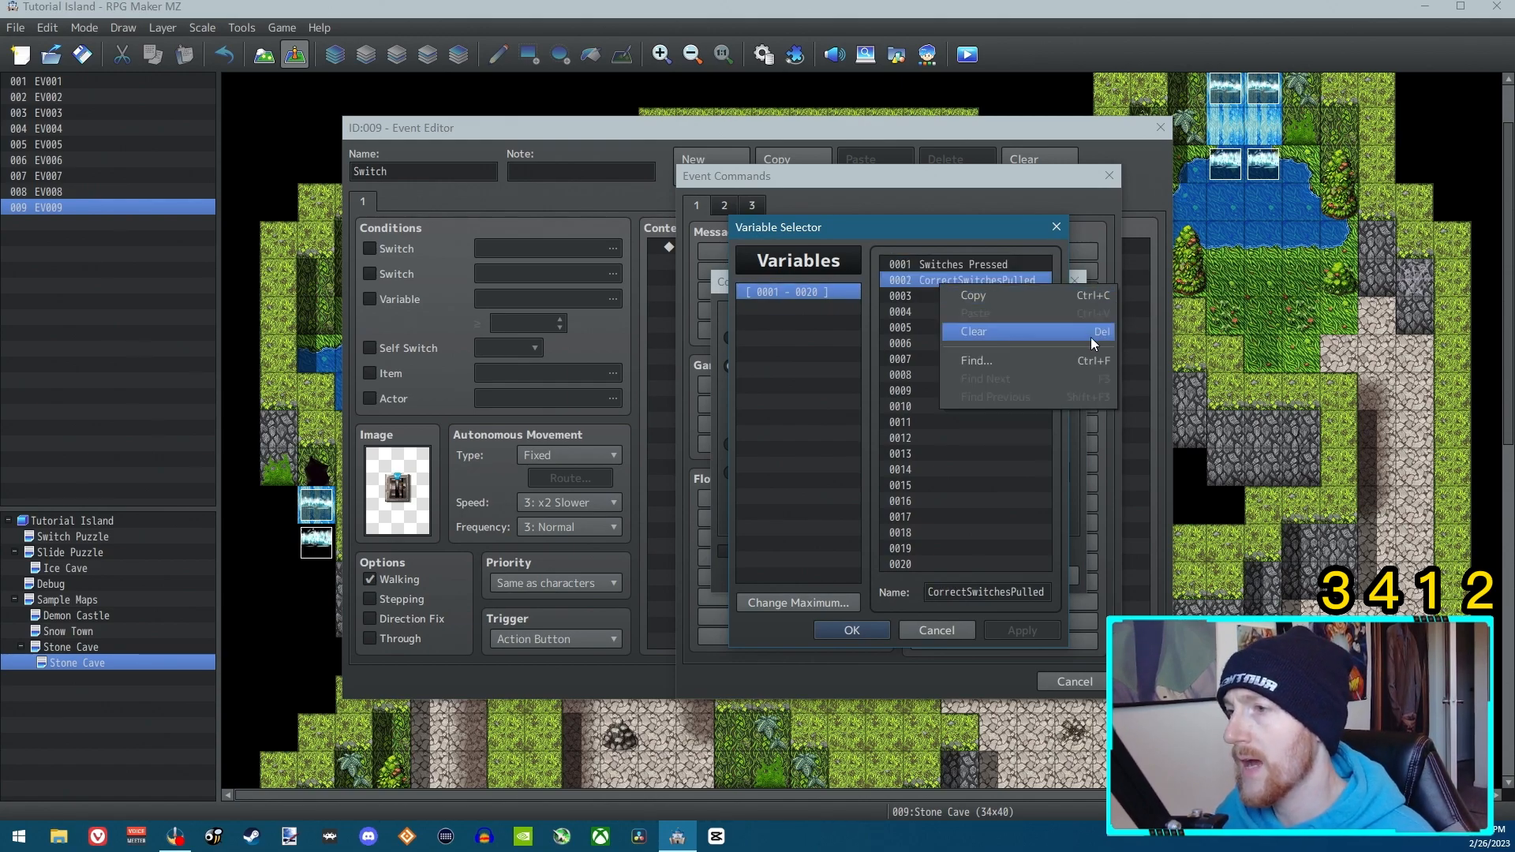
click(1034, 329)
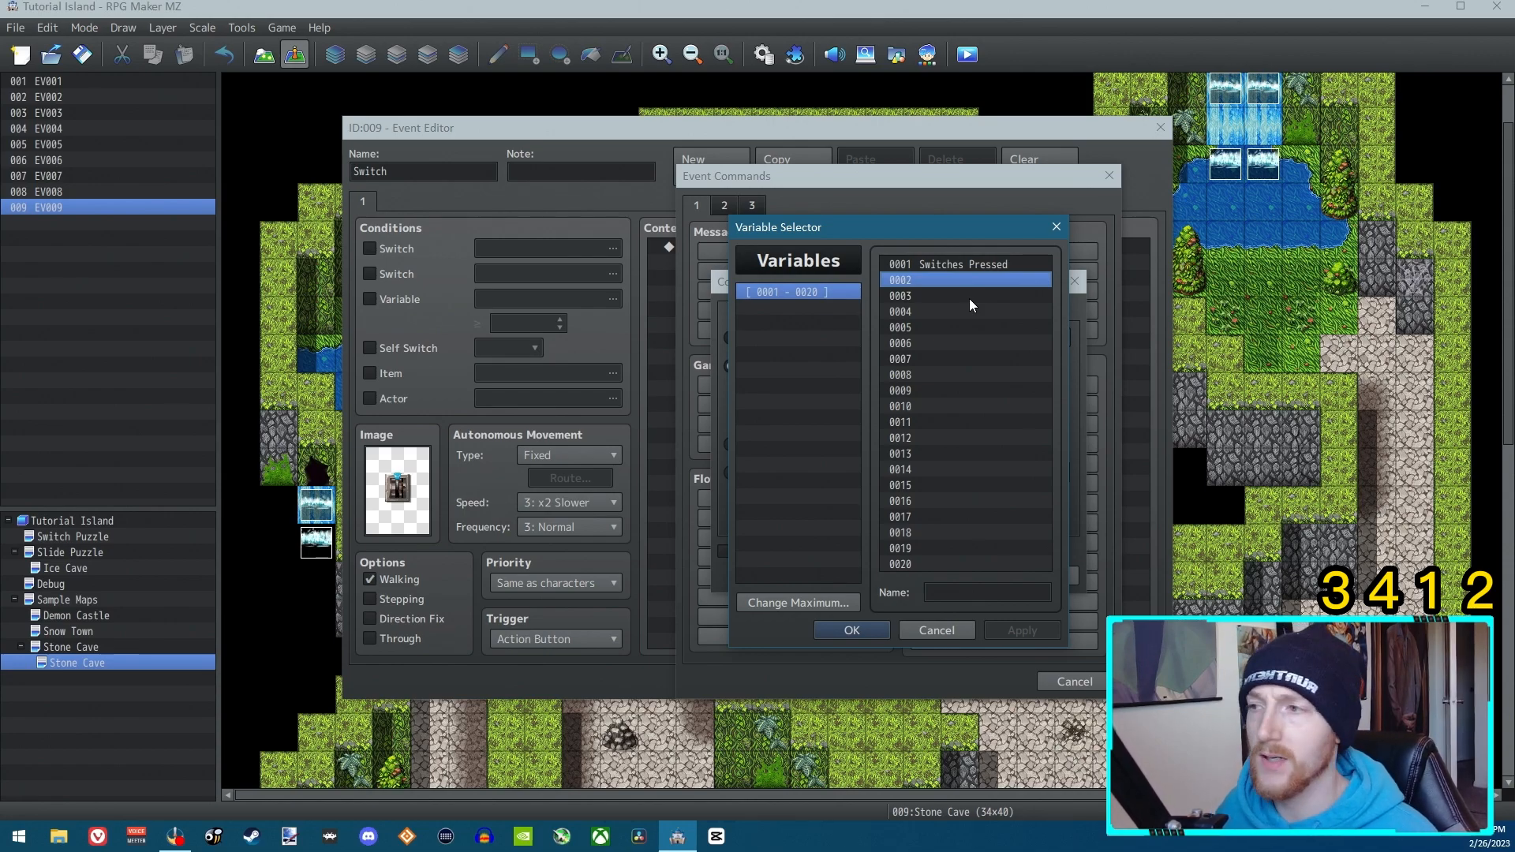
Name variable 0002 CorrectSwitchesPulled and use it as the branch's condition variable.
click(989, 593)
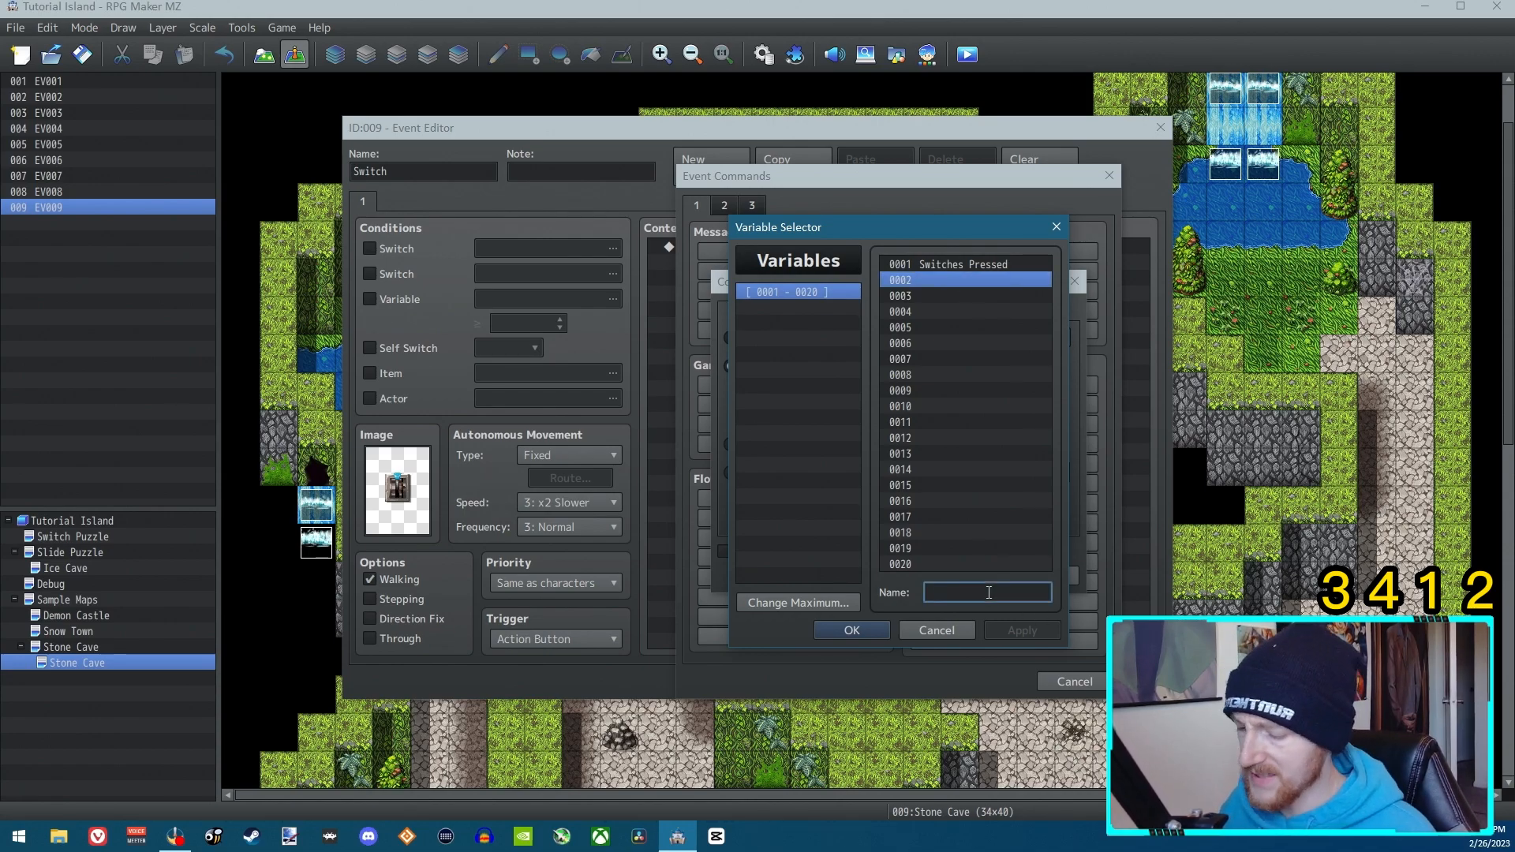
text(Correc)
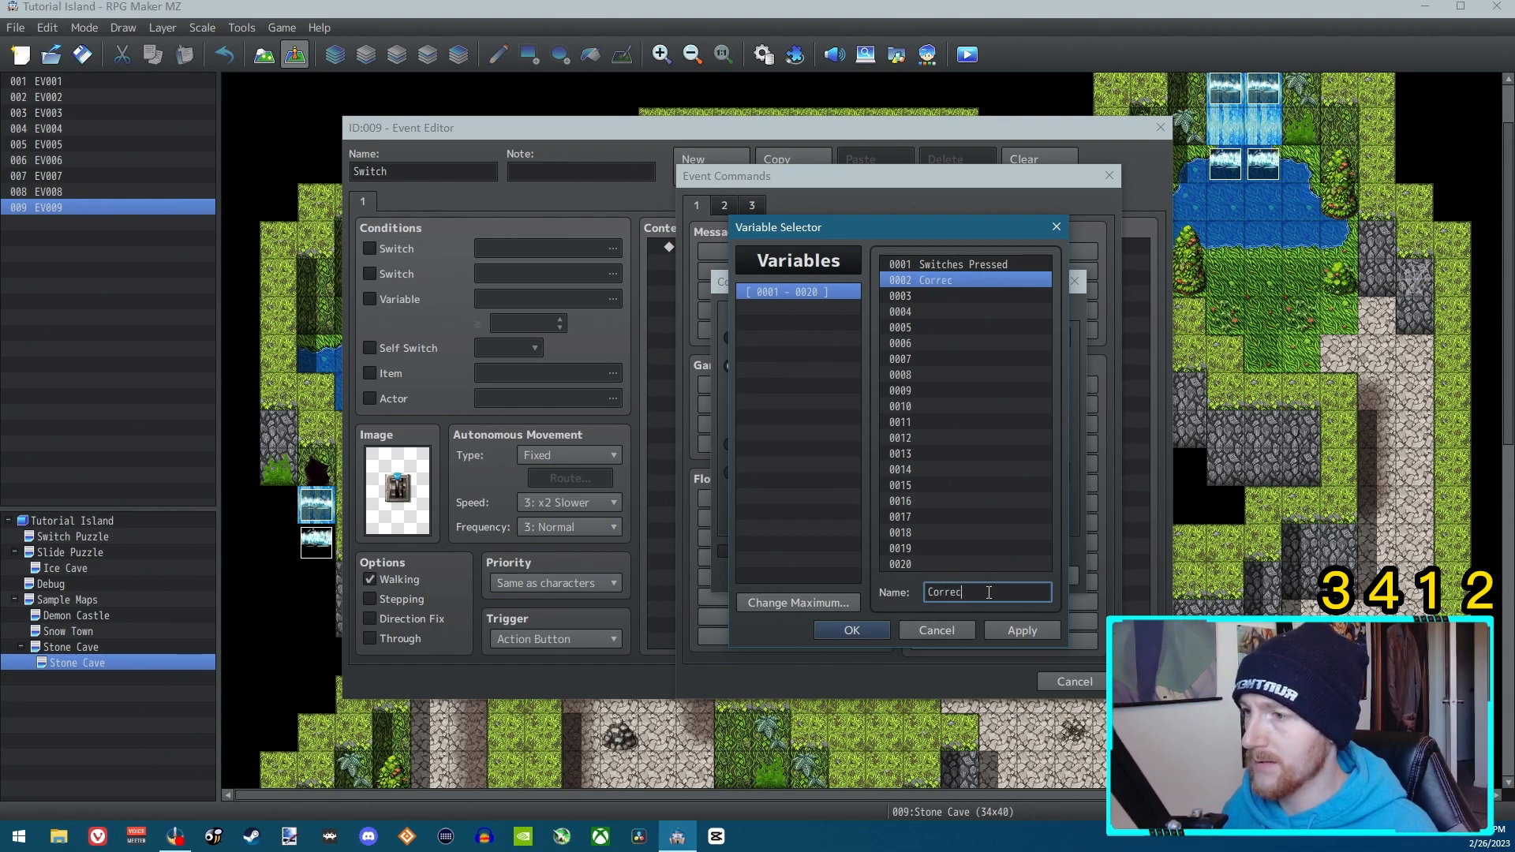
text(tSwitchesP)
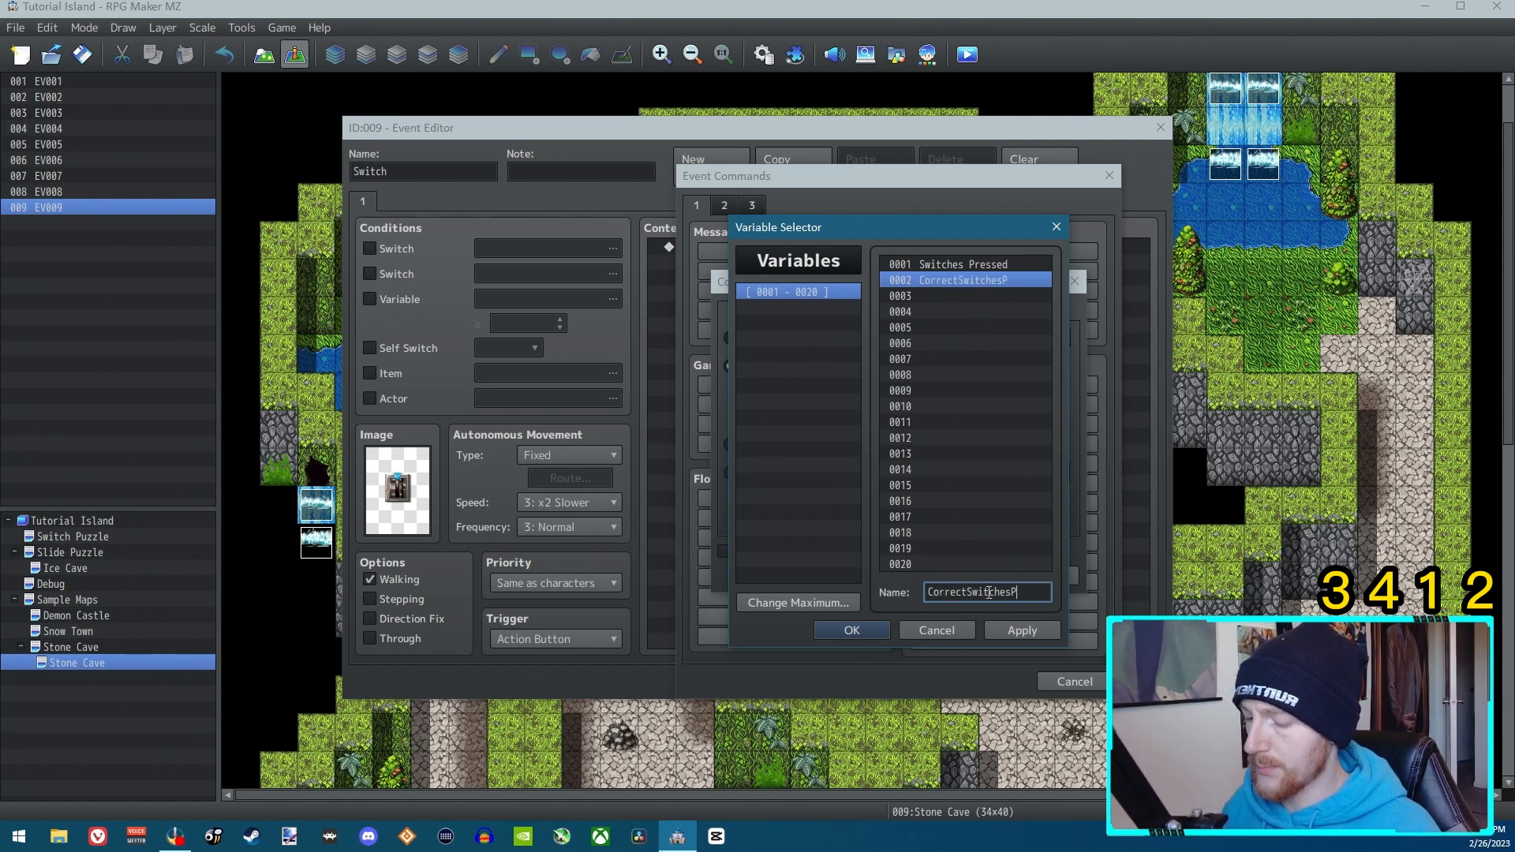
text(ulled)
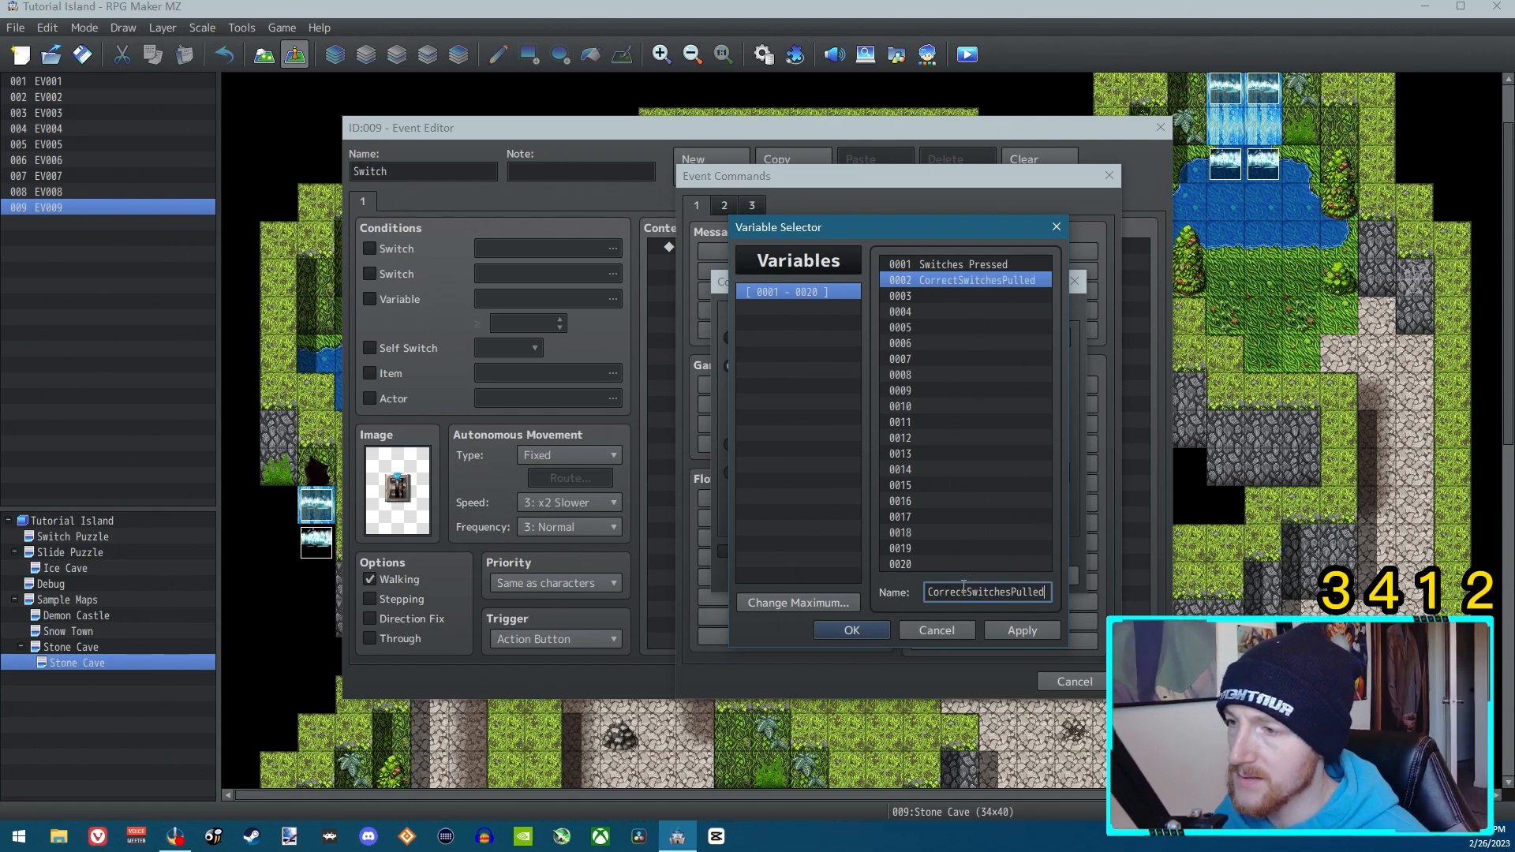
click(1014, 592)
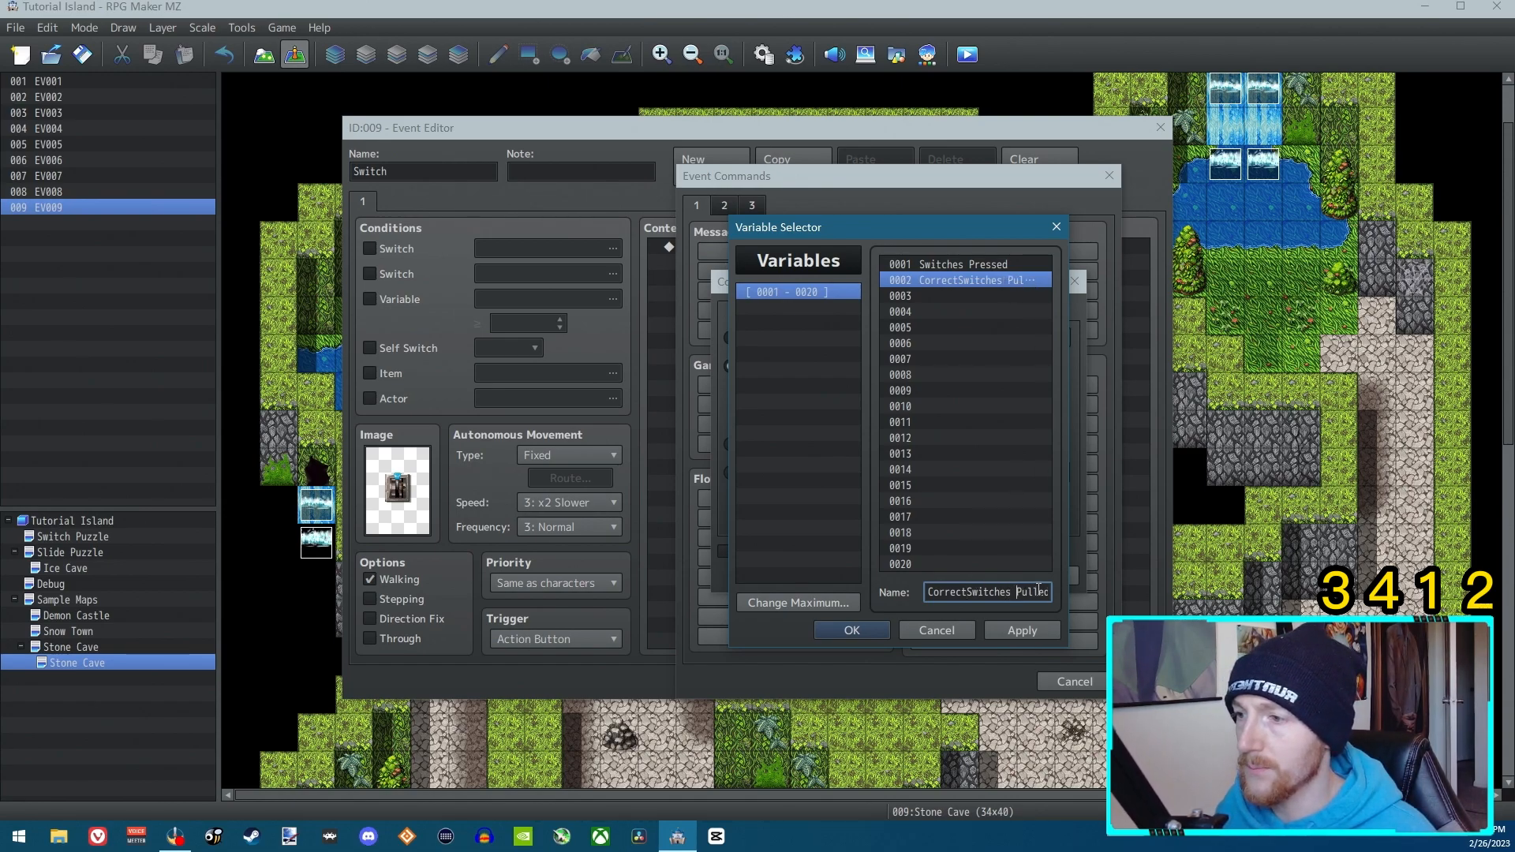
key(BackSpace)
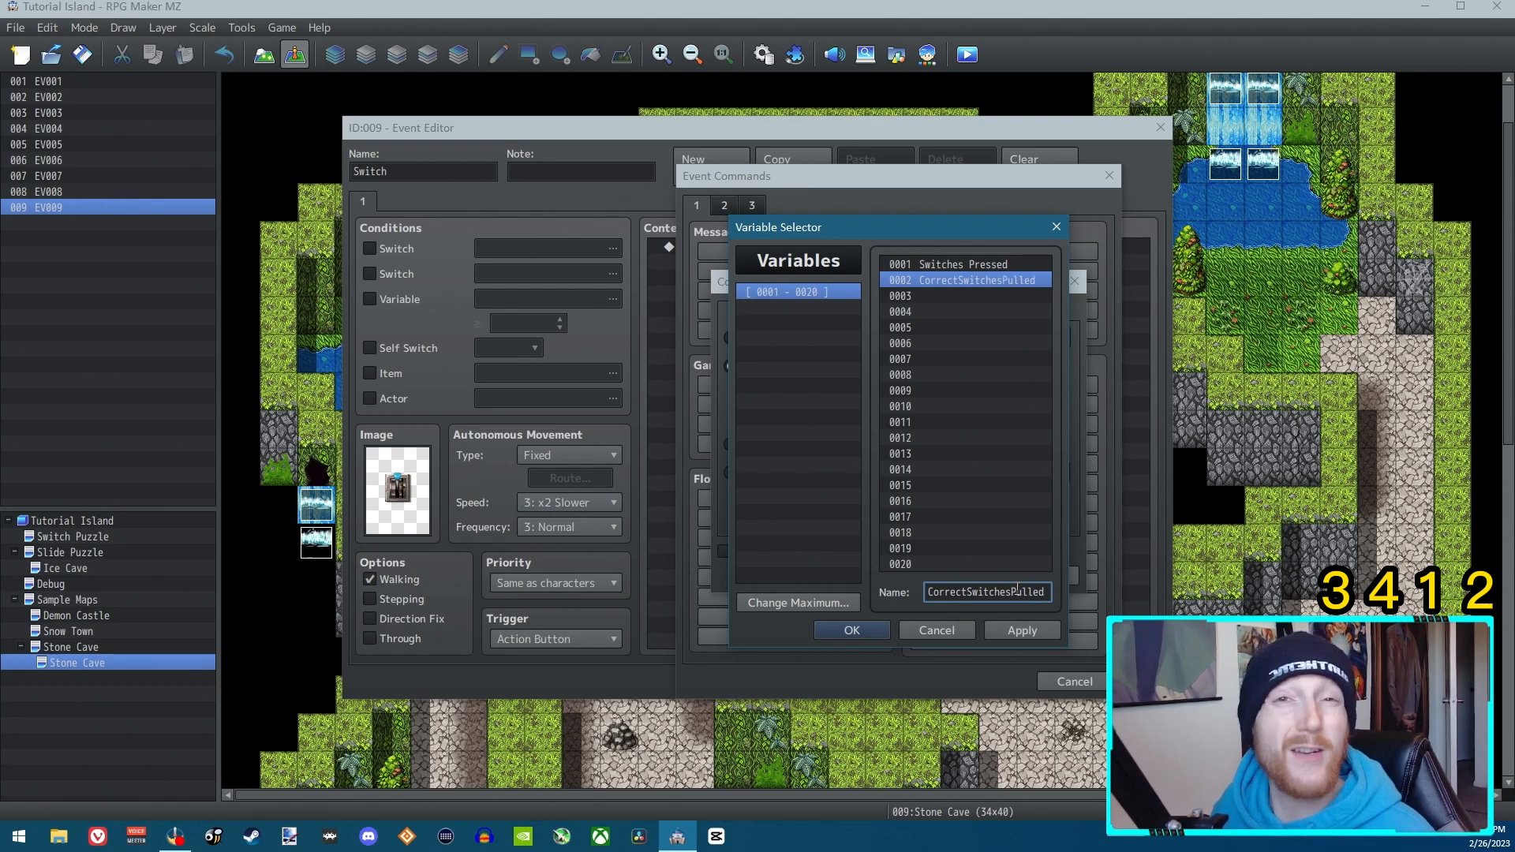
click(1022, 630)
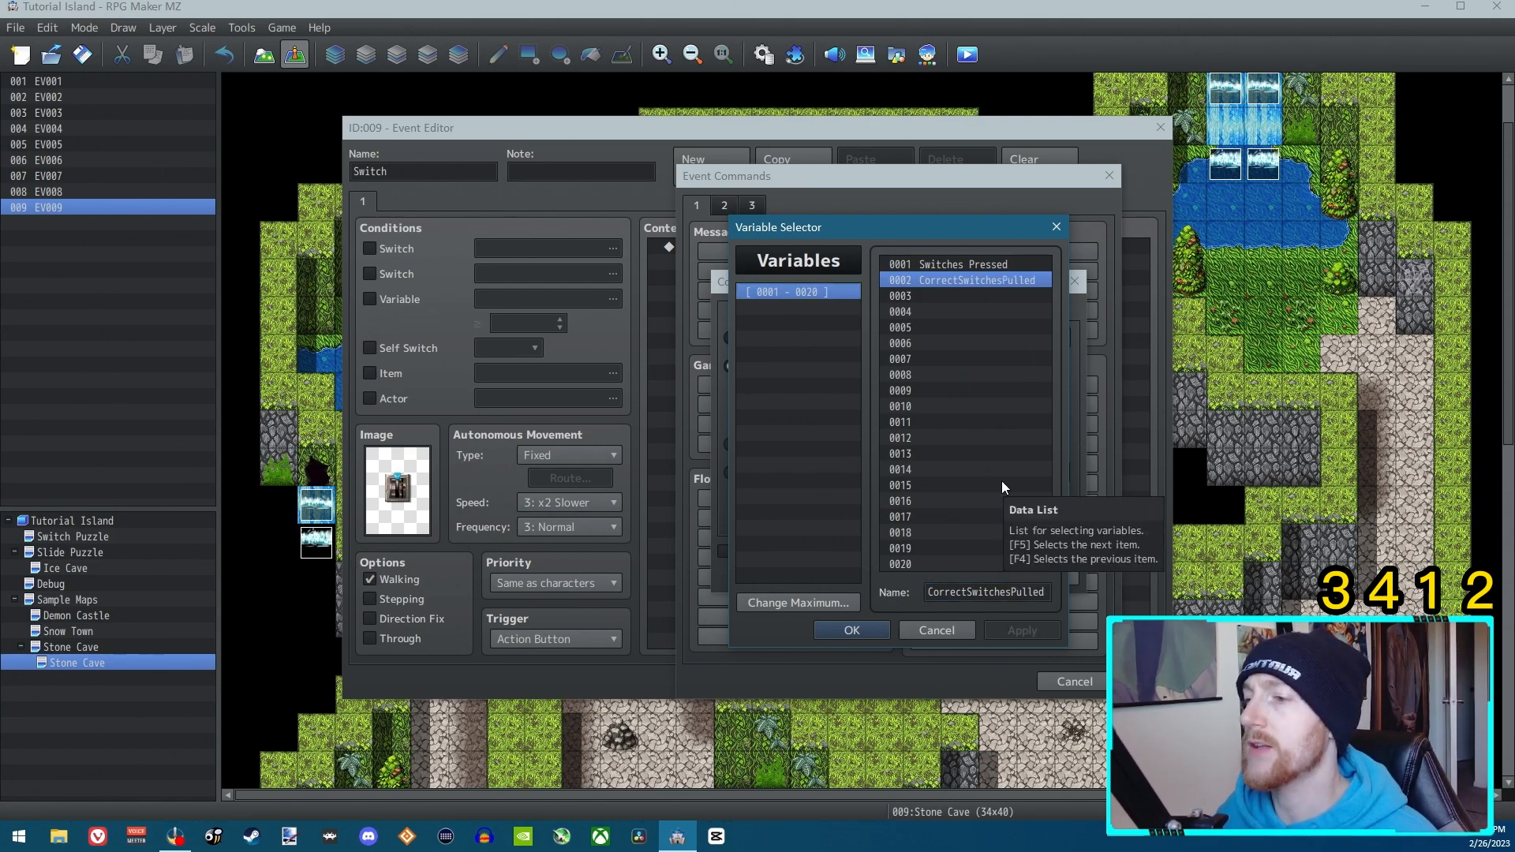
click(858, 630)
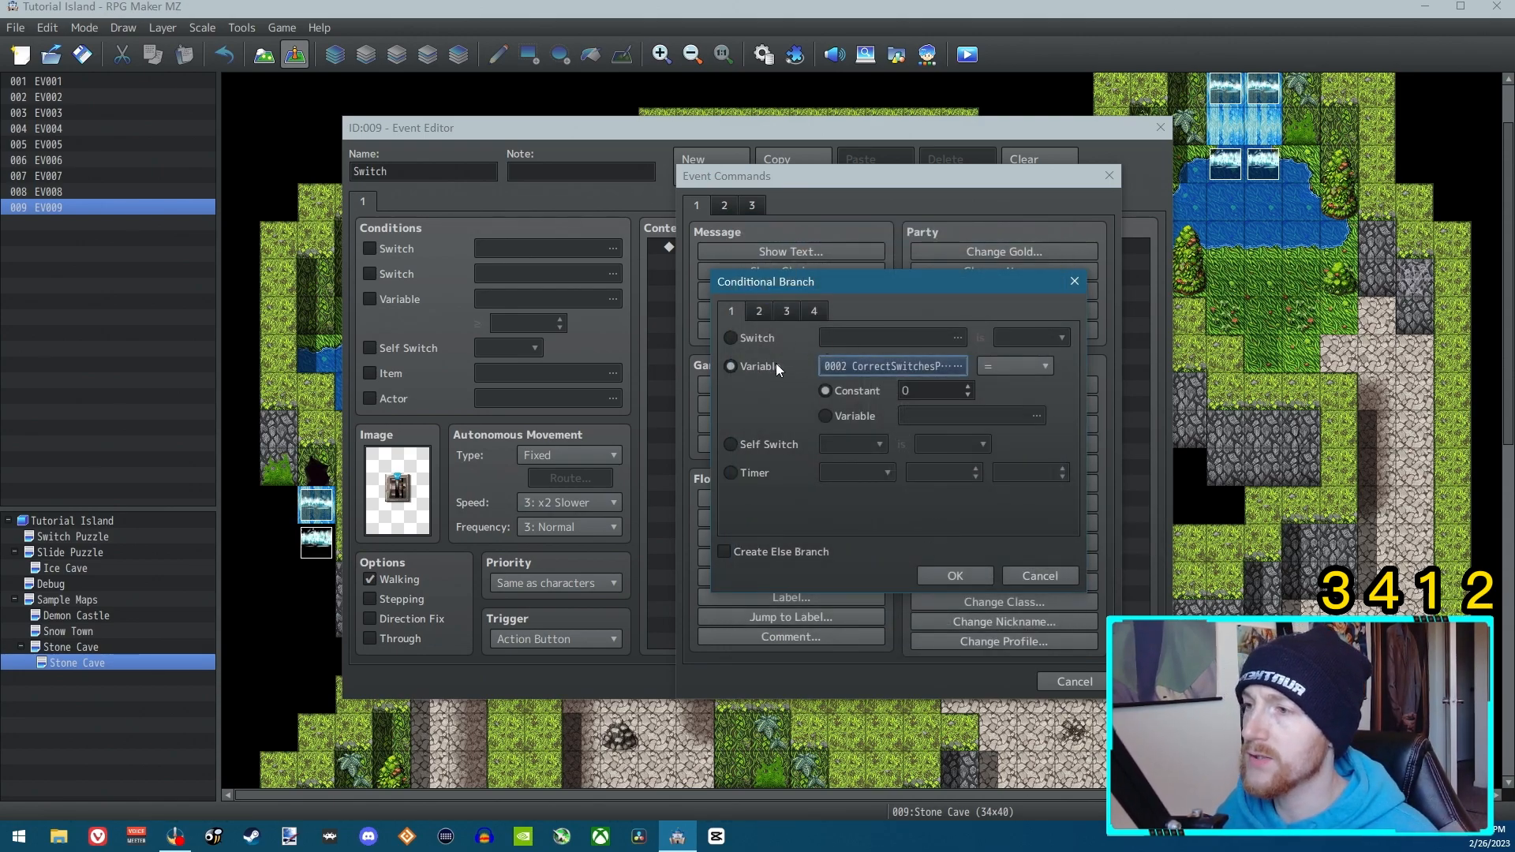
Make the condition equal to constant 0, include an Else branch, and add the conditional branch to the event.
click(998, 369)
click(989, 371)
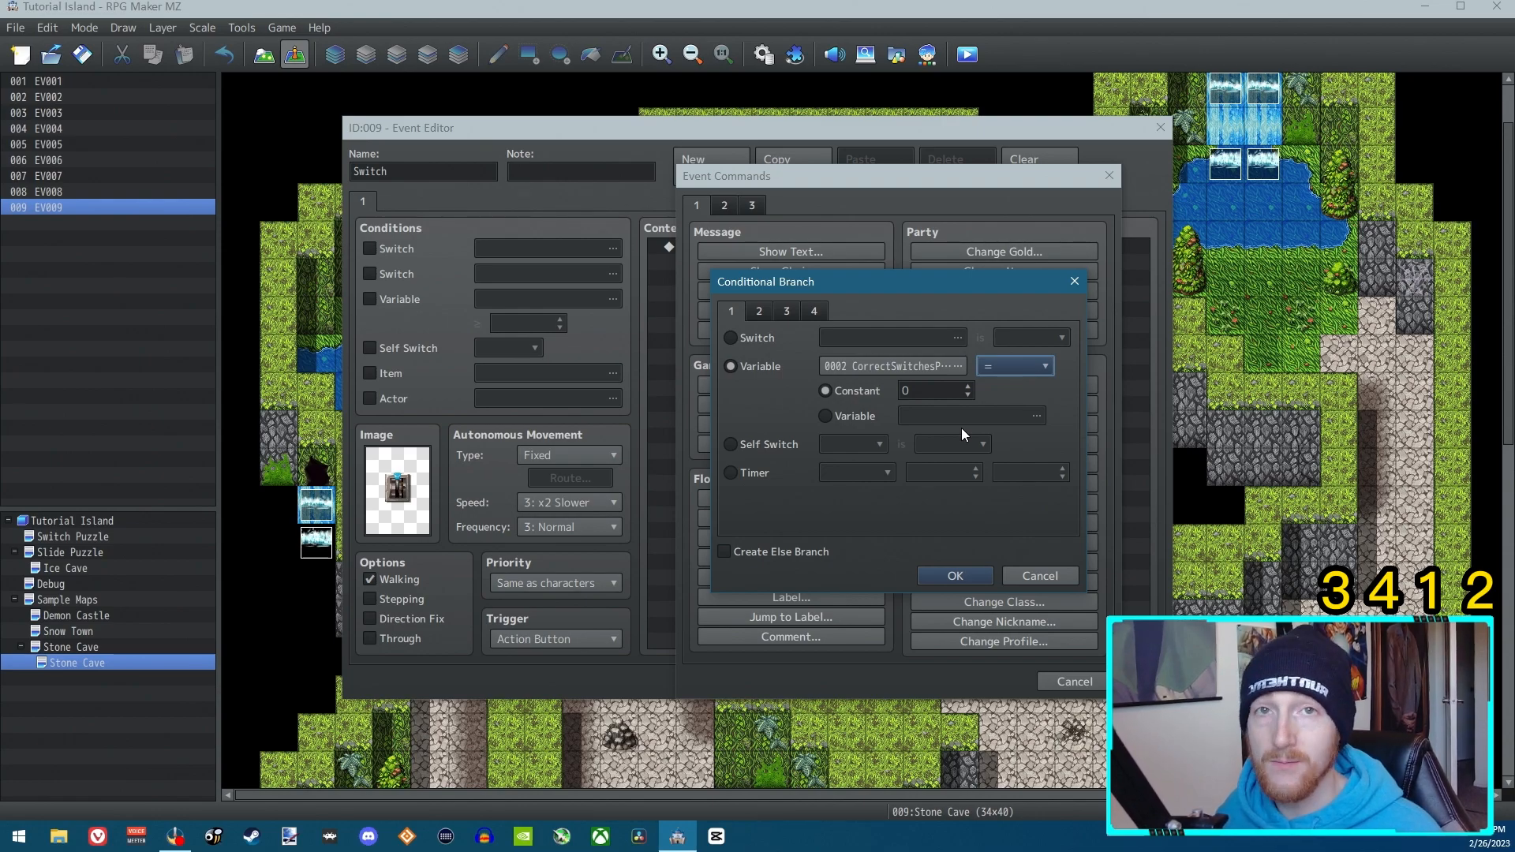
click(724, 552)
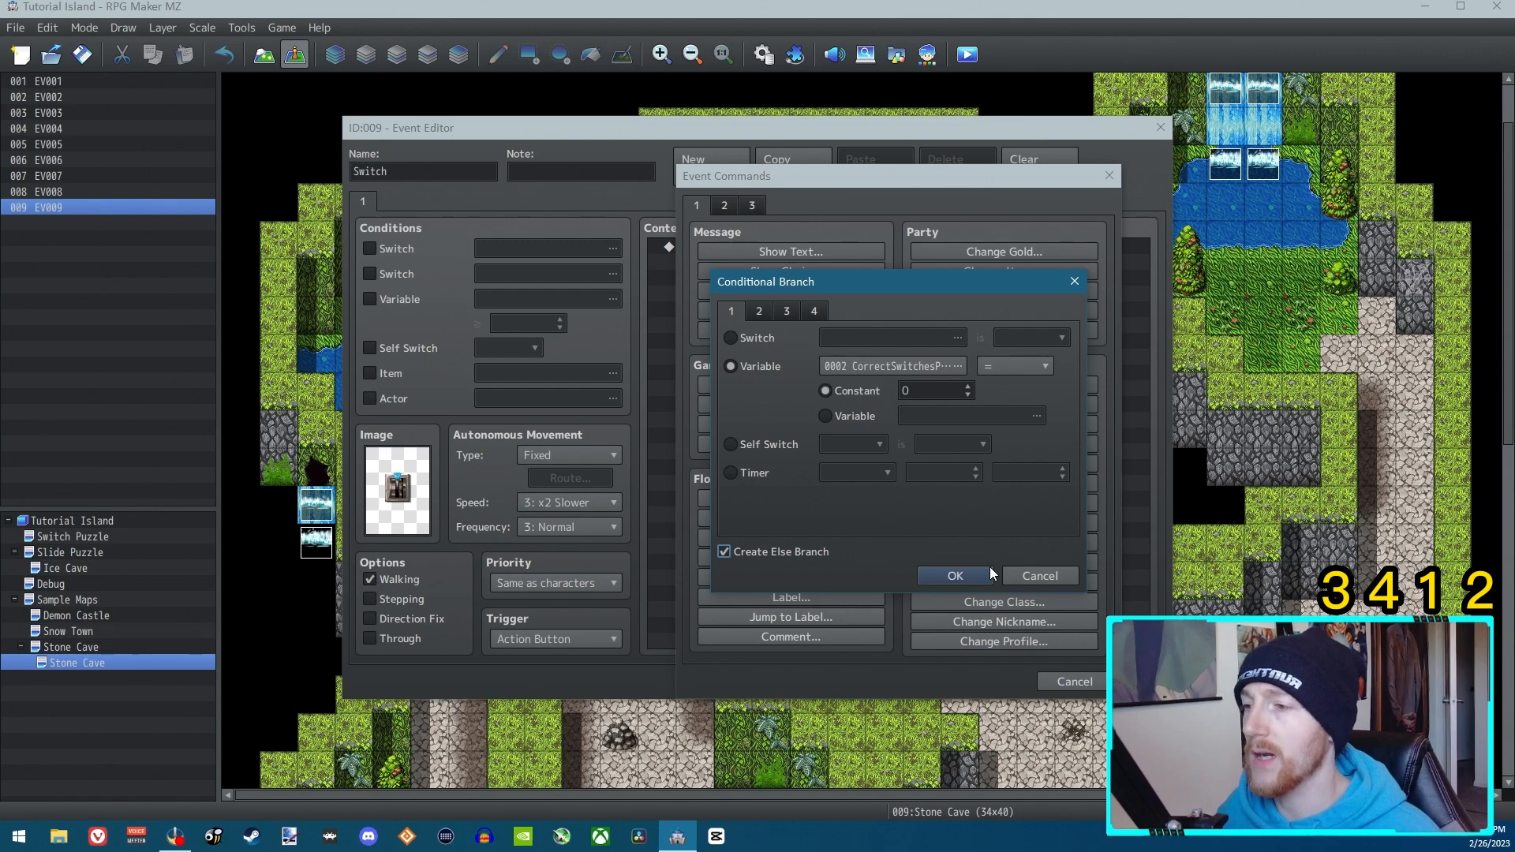
click(956, 575)
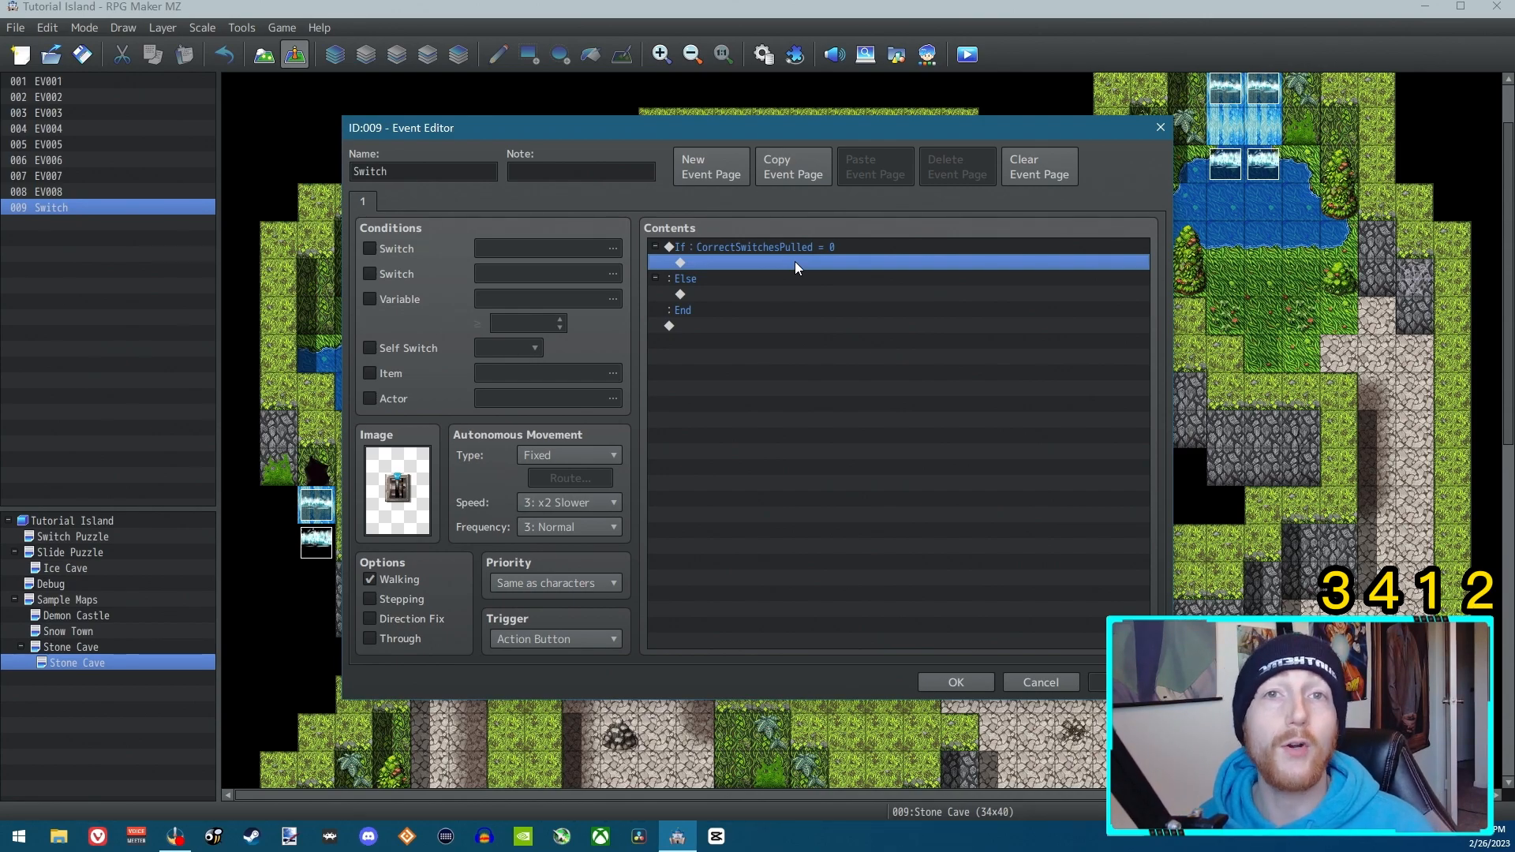
Add a Play SE command with the Switch1 sound inside the If branch, at volume 90, pitch 100 and pan 0.
double_click(782, 262)
click(1002, 597)
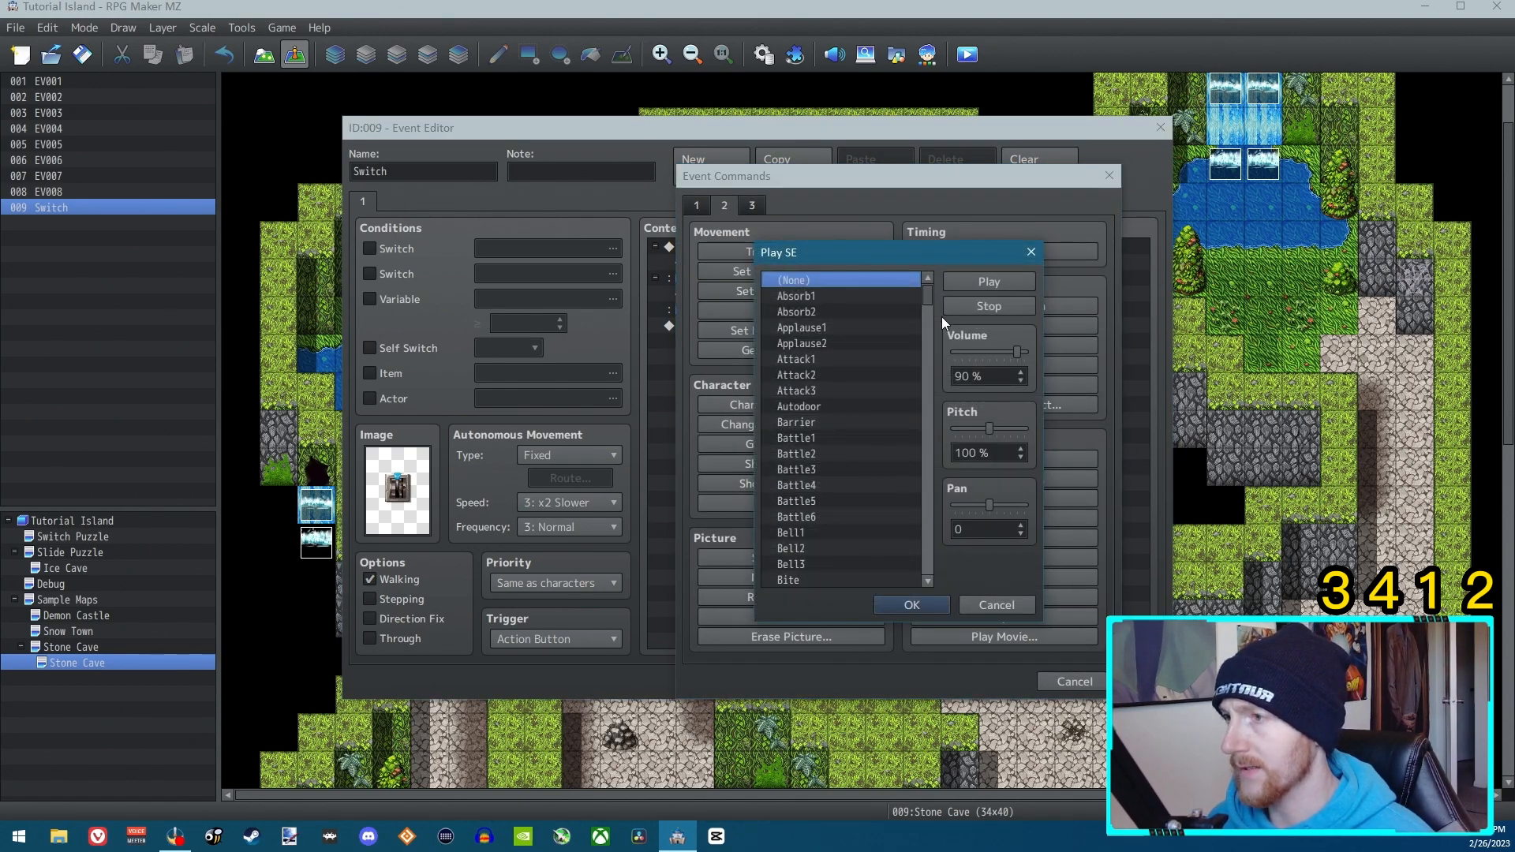
drag(927, 306, 925, 532)
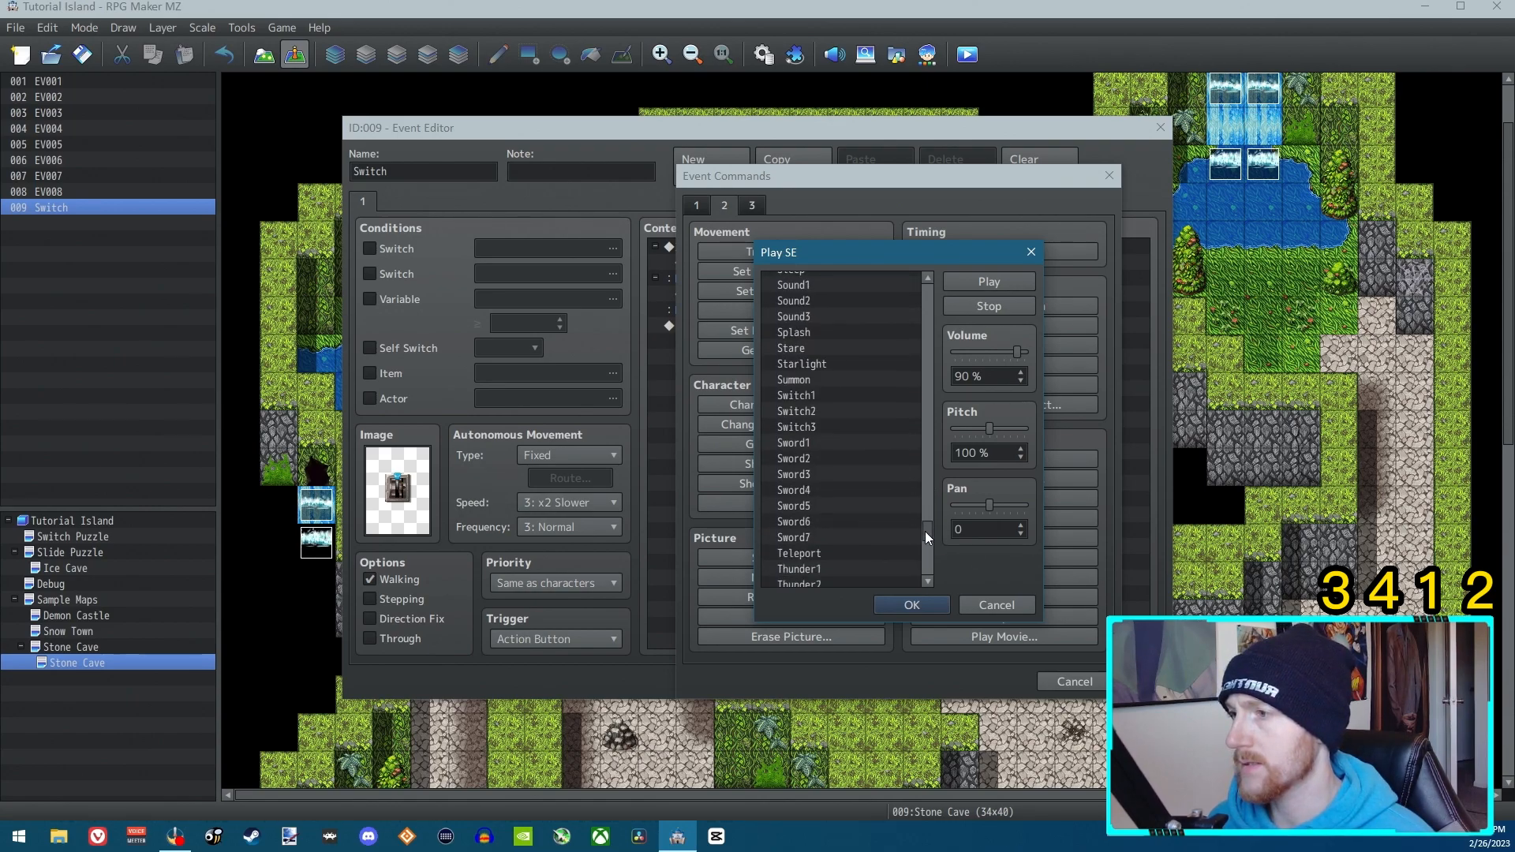
click(794, 395)
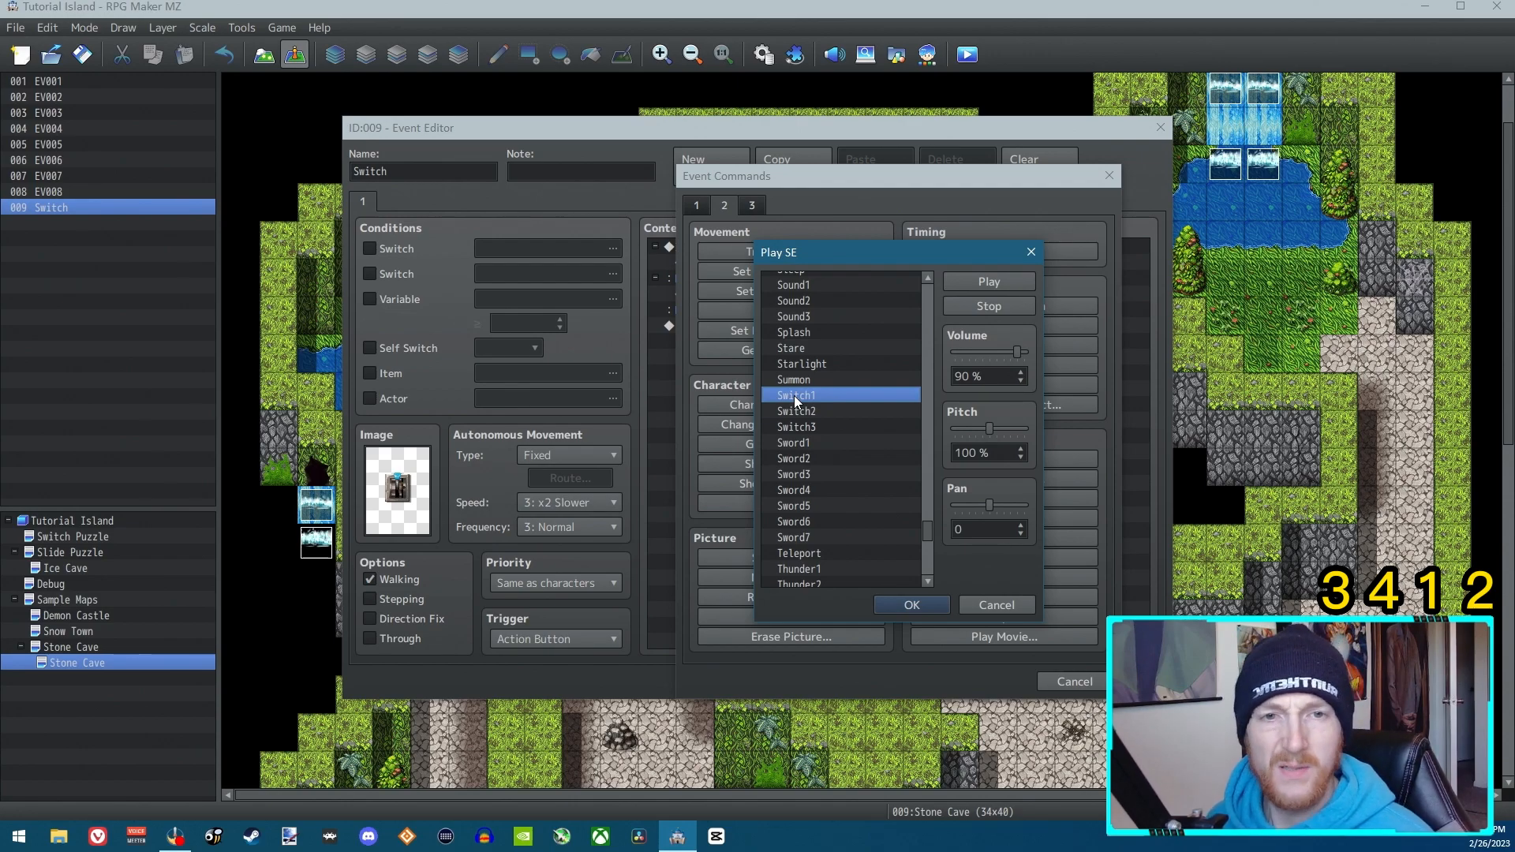
click(912, 605)
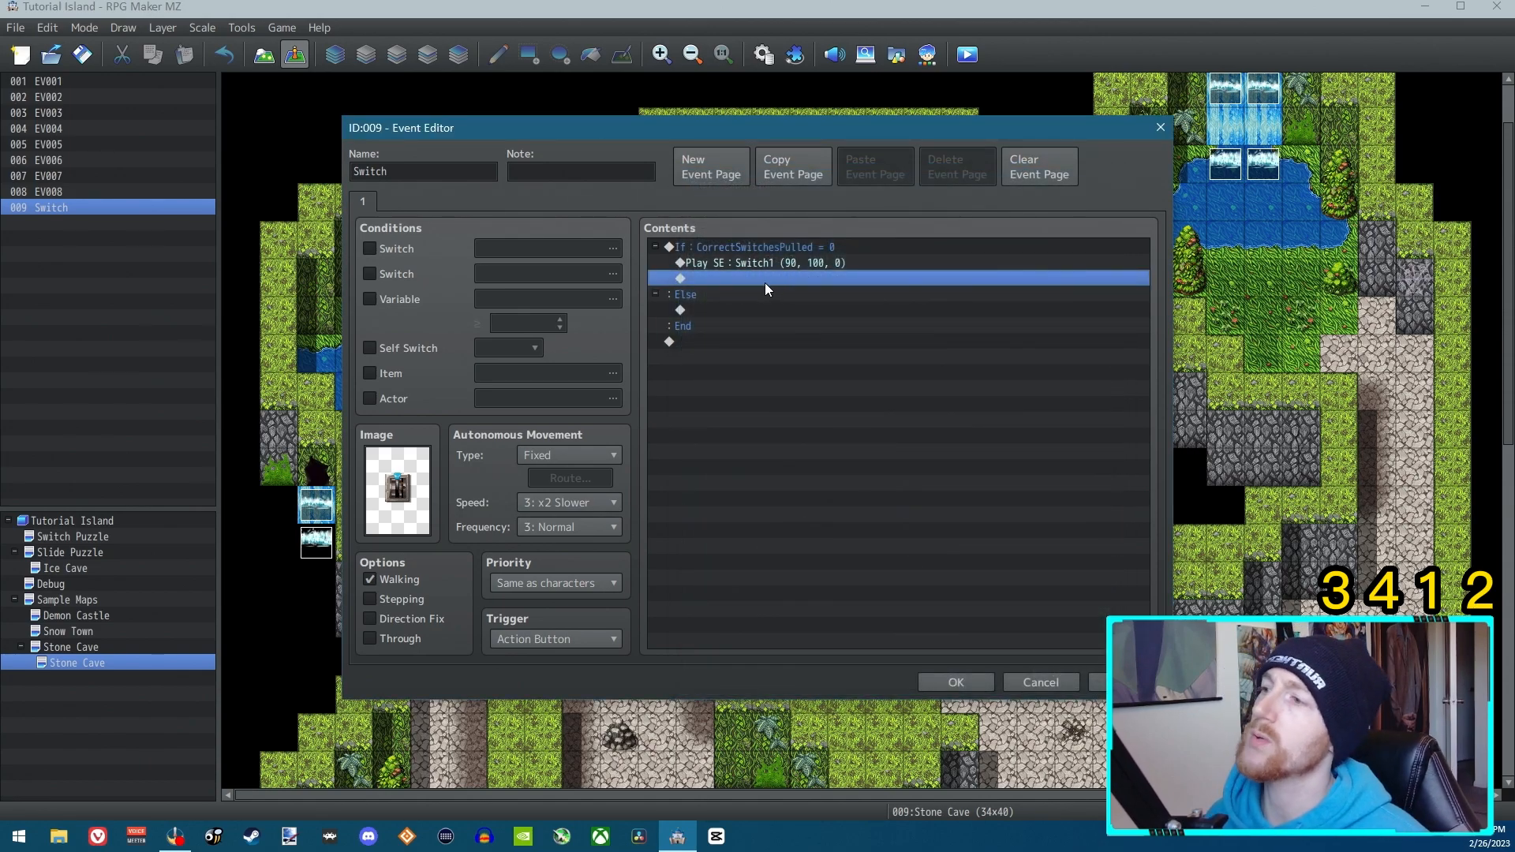
Add a Control Variables command inside the If branch that adds constant 1 to variable 0002 CorrectSwitchesPulled.
double_click(771, 278)
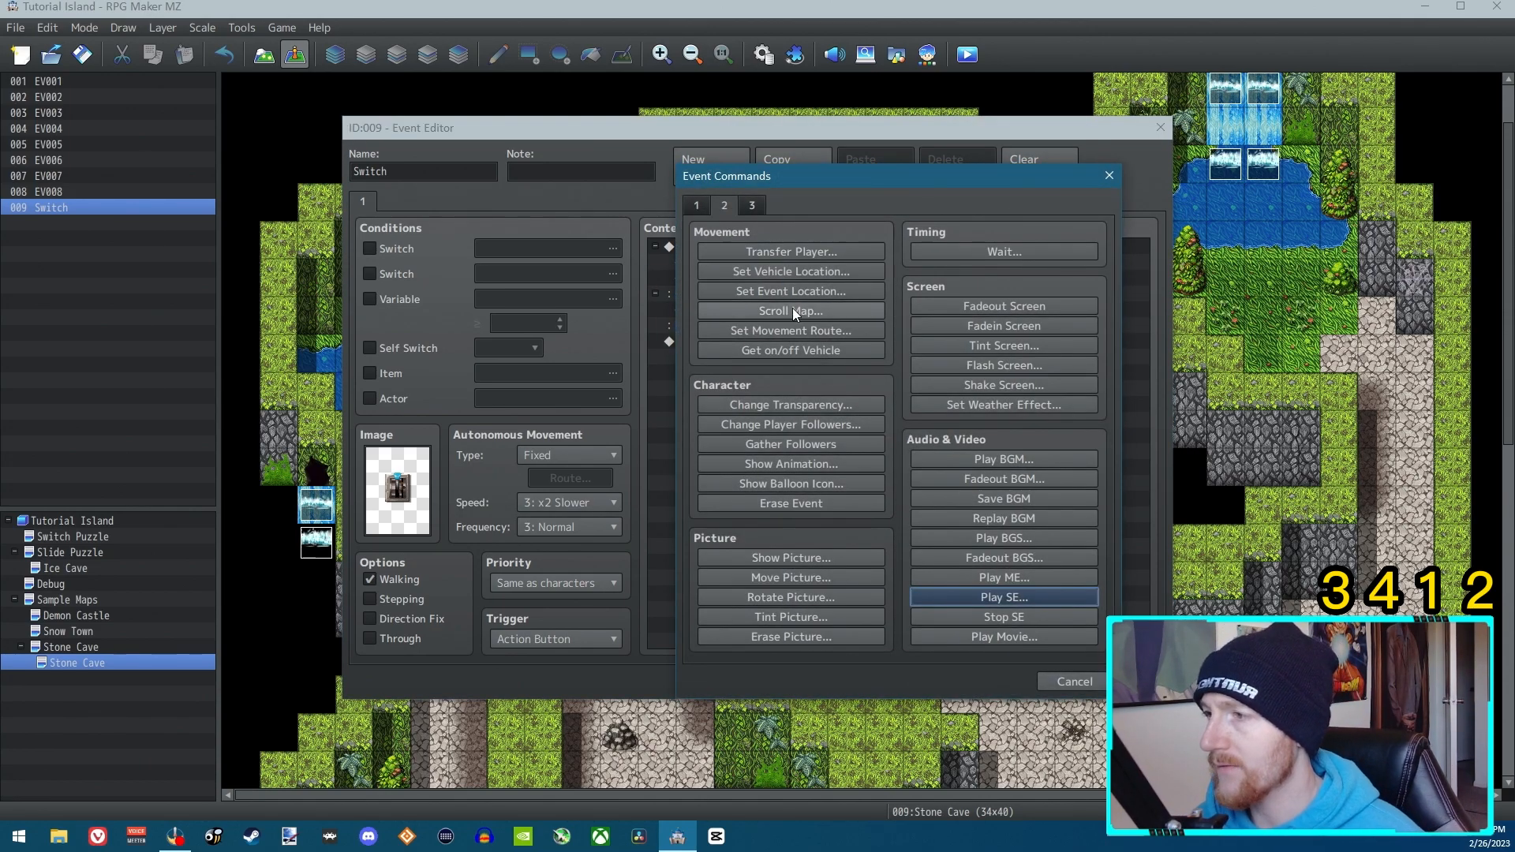
click(701, 207)
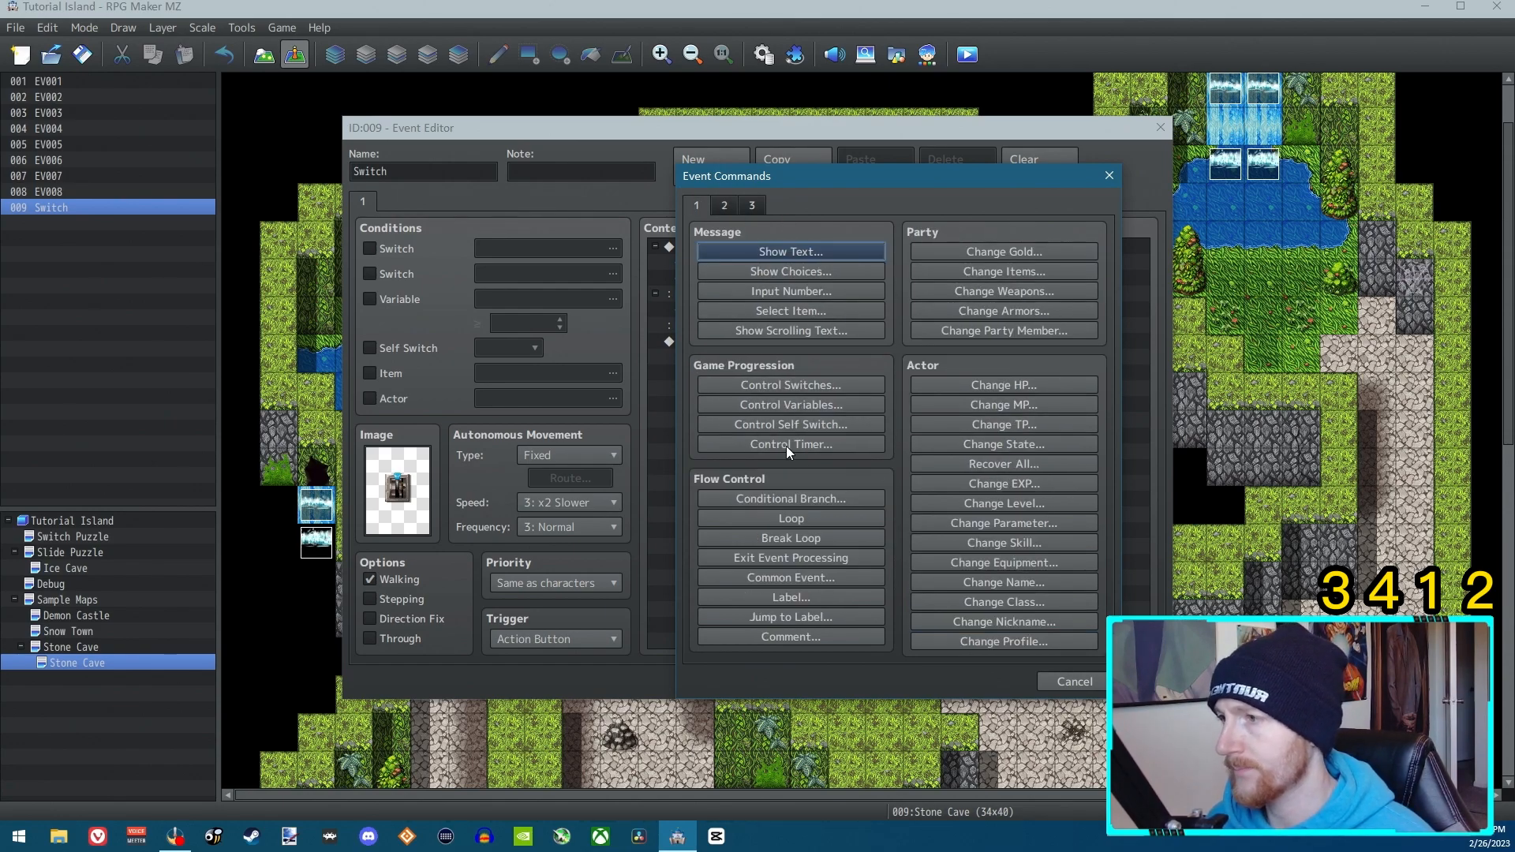
click(806, 406)
click(903, 317)
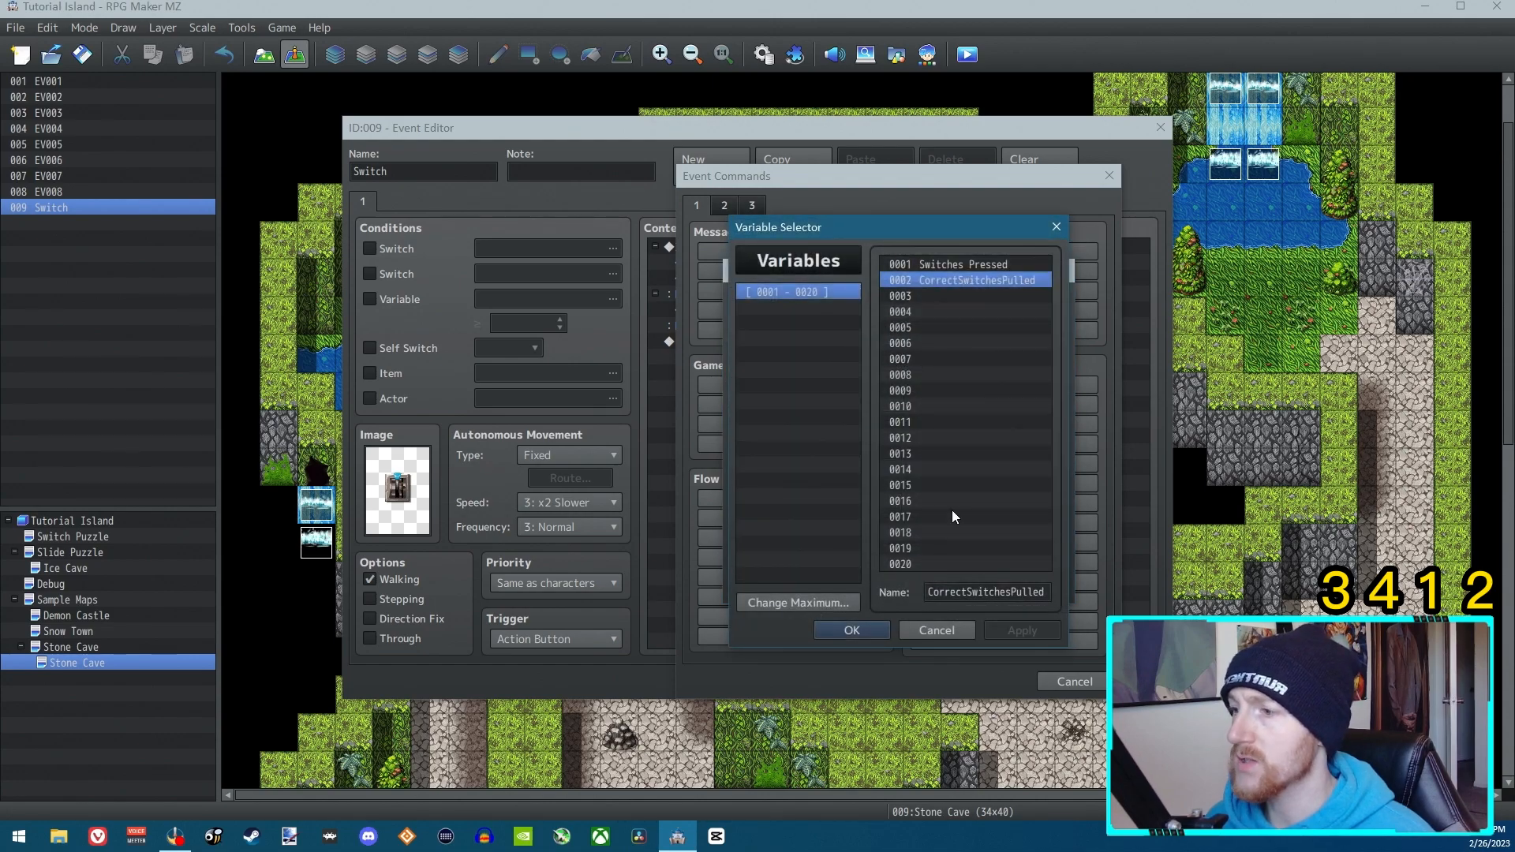
click(850, 625)
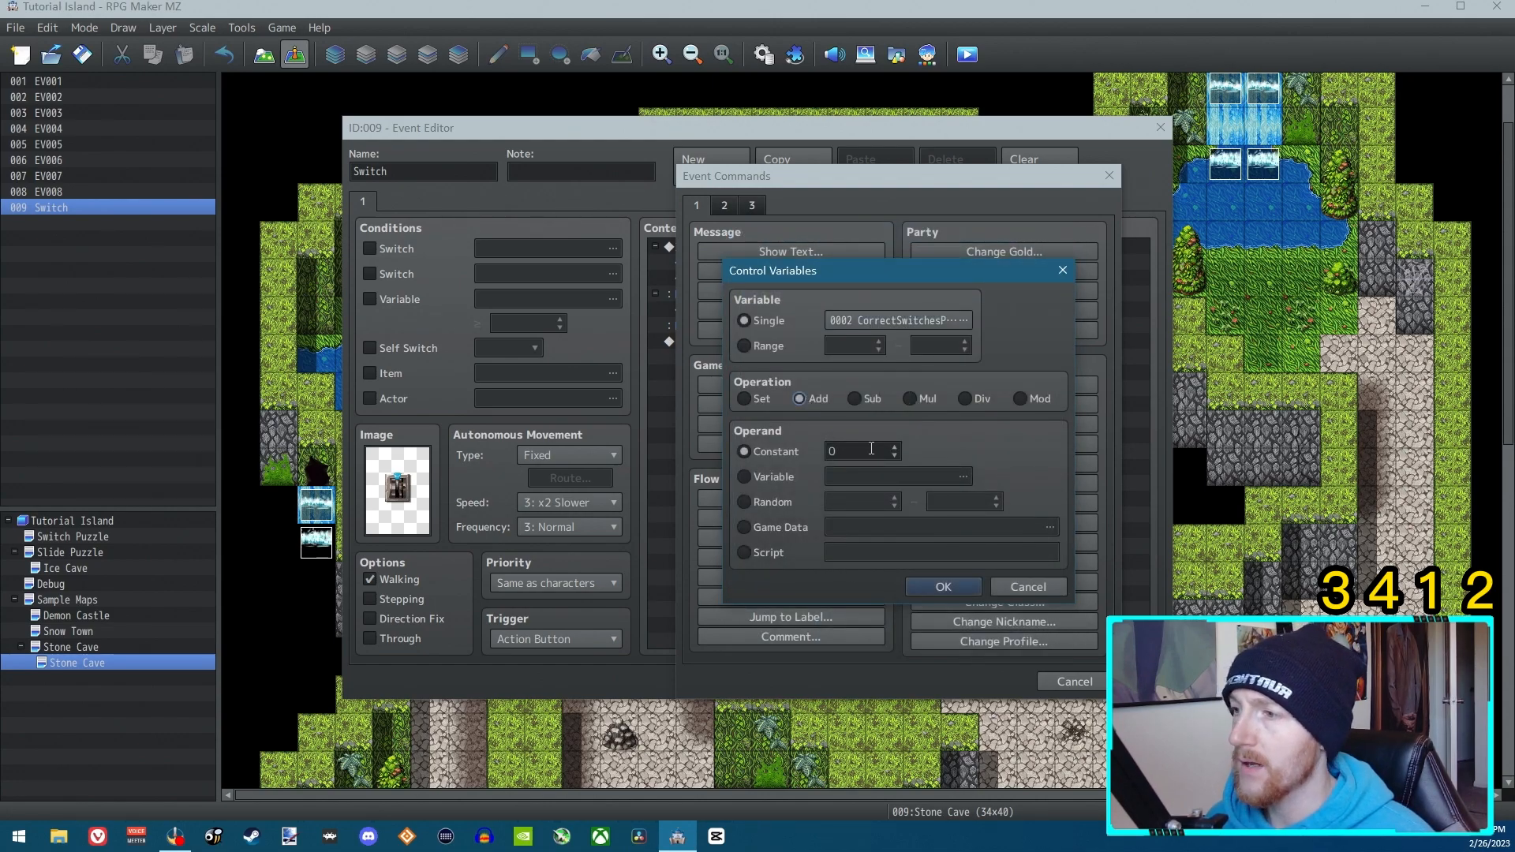
double_click(872, 448)
text(1)
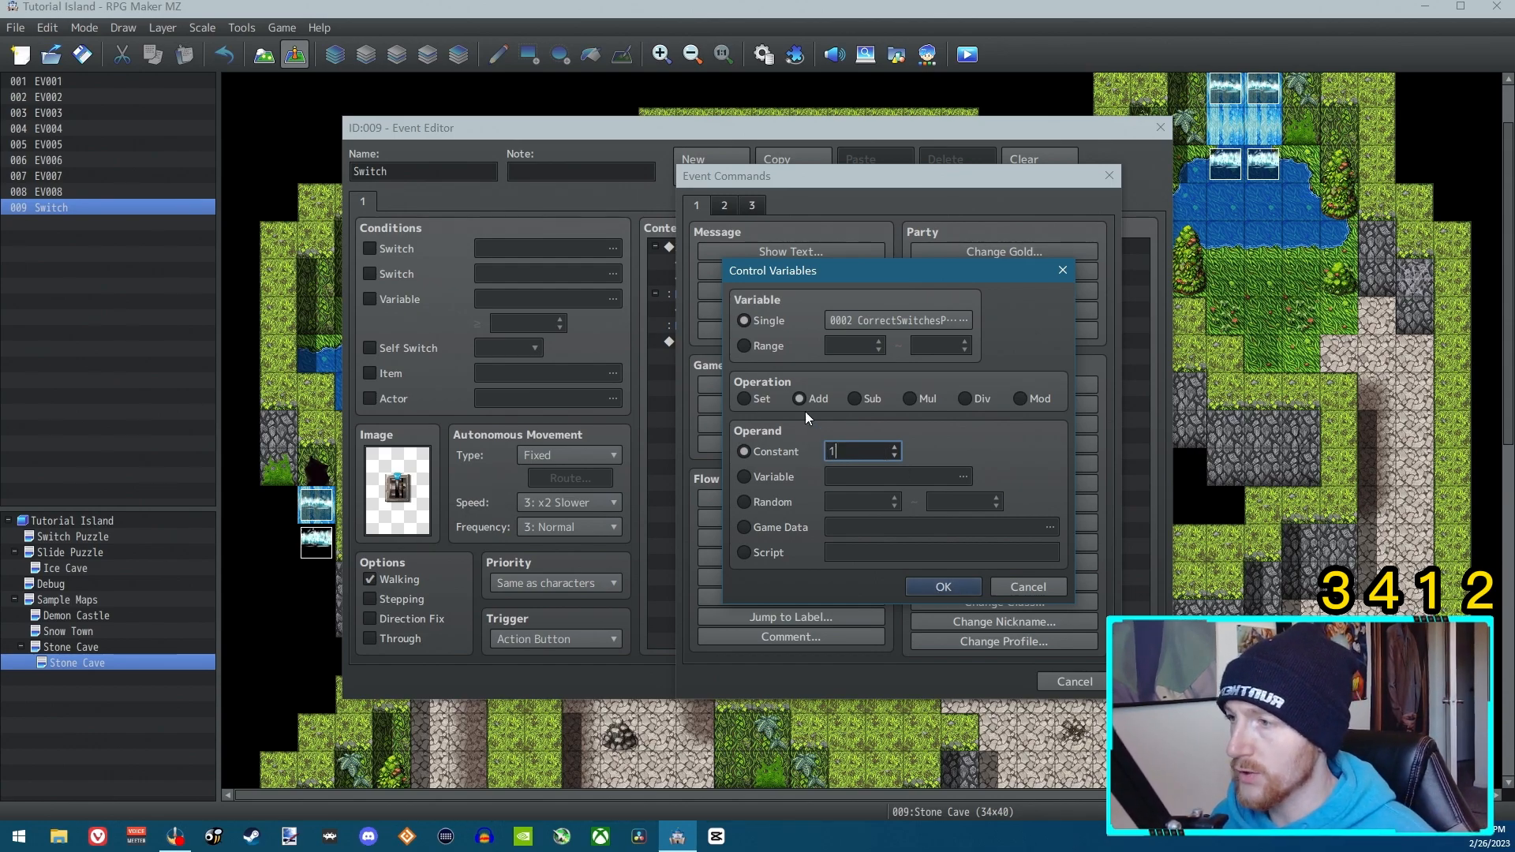
click(916, 584)
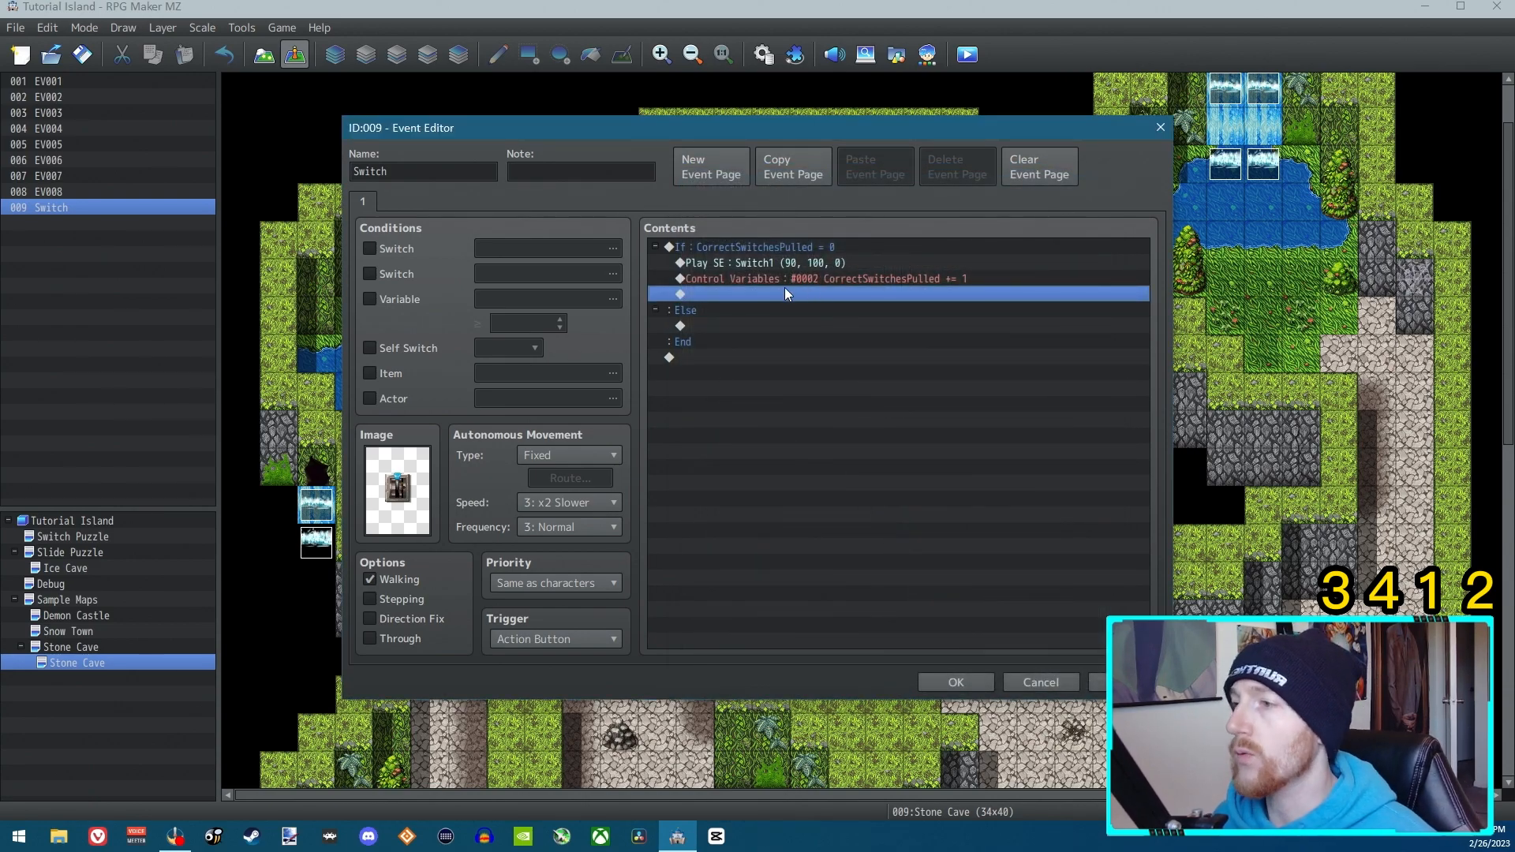
Add a Play SE command with the Chime2 sound at 150% pitch below the variable command in the If branch.
click(872, 281)
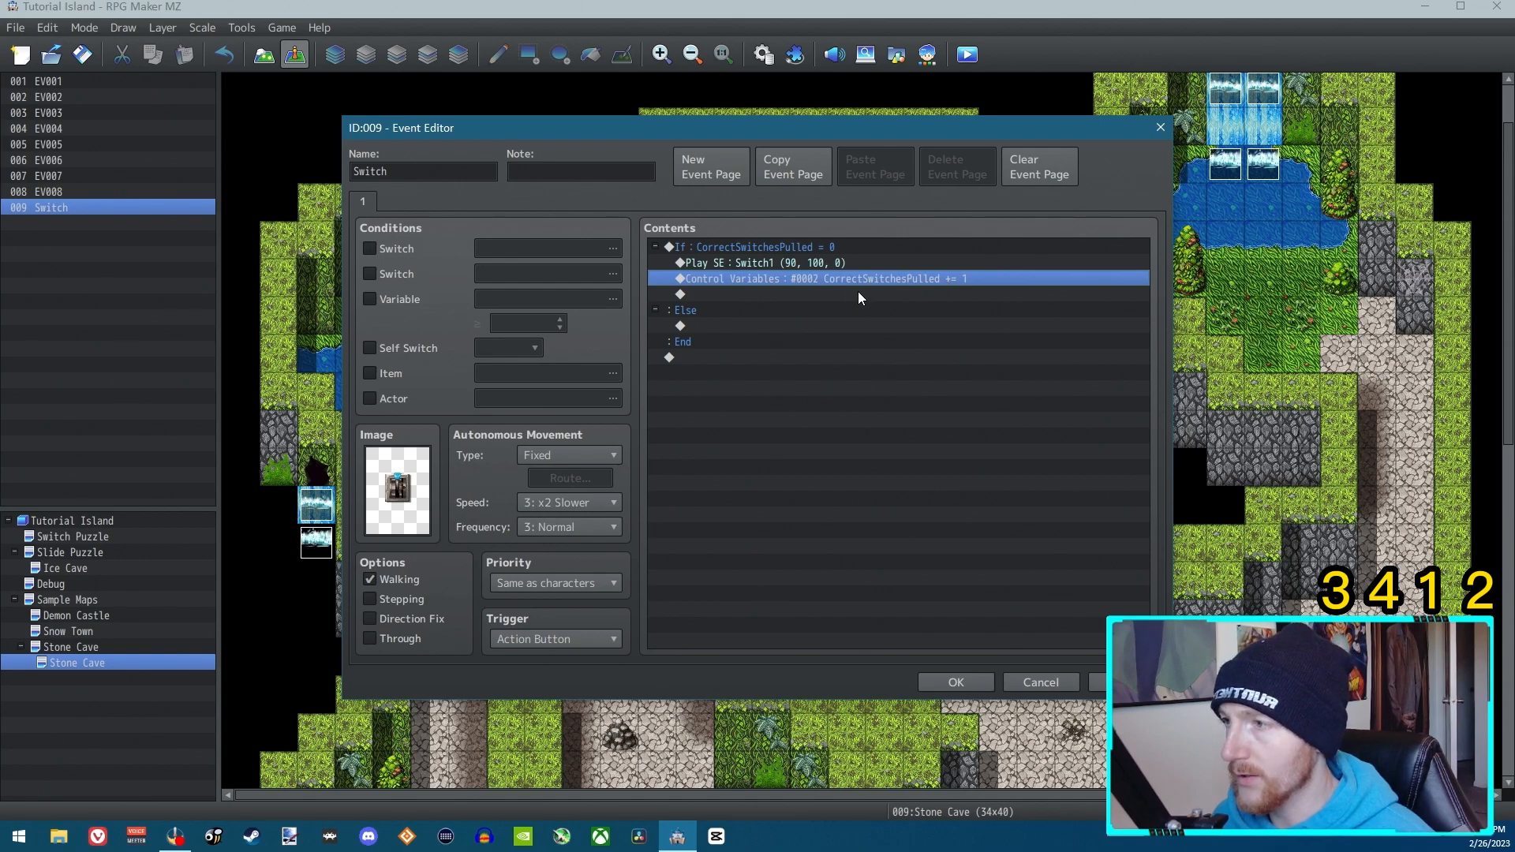
double_click(800, 293)
click(725, 205)
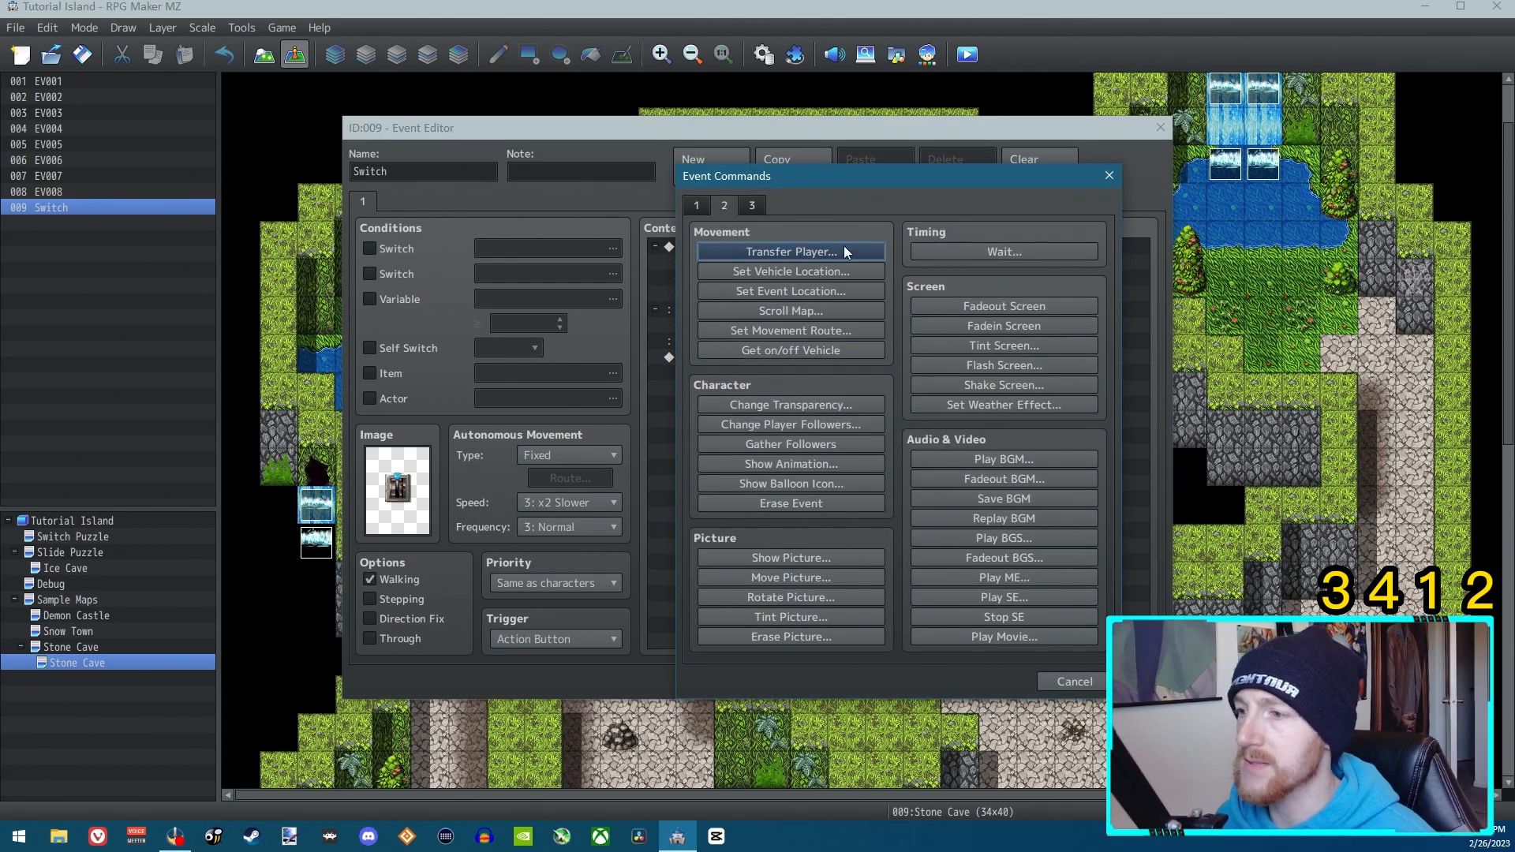
click(1015, 594)
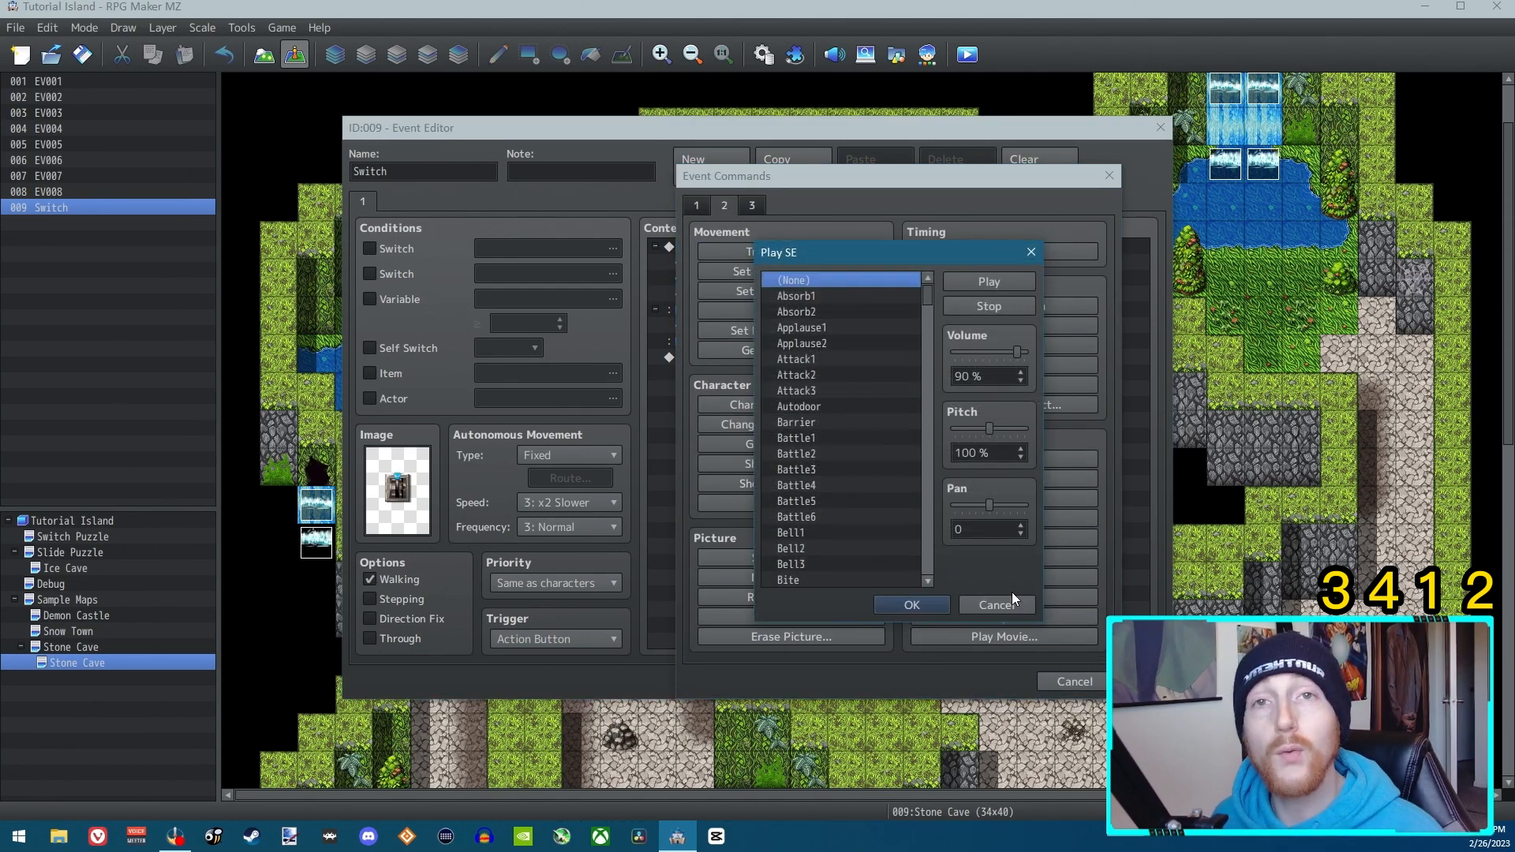
scroll(821, 339, down, 7)
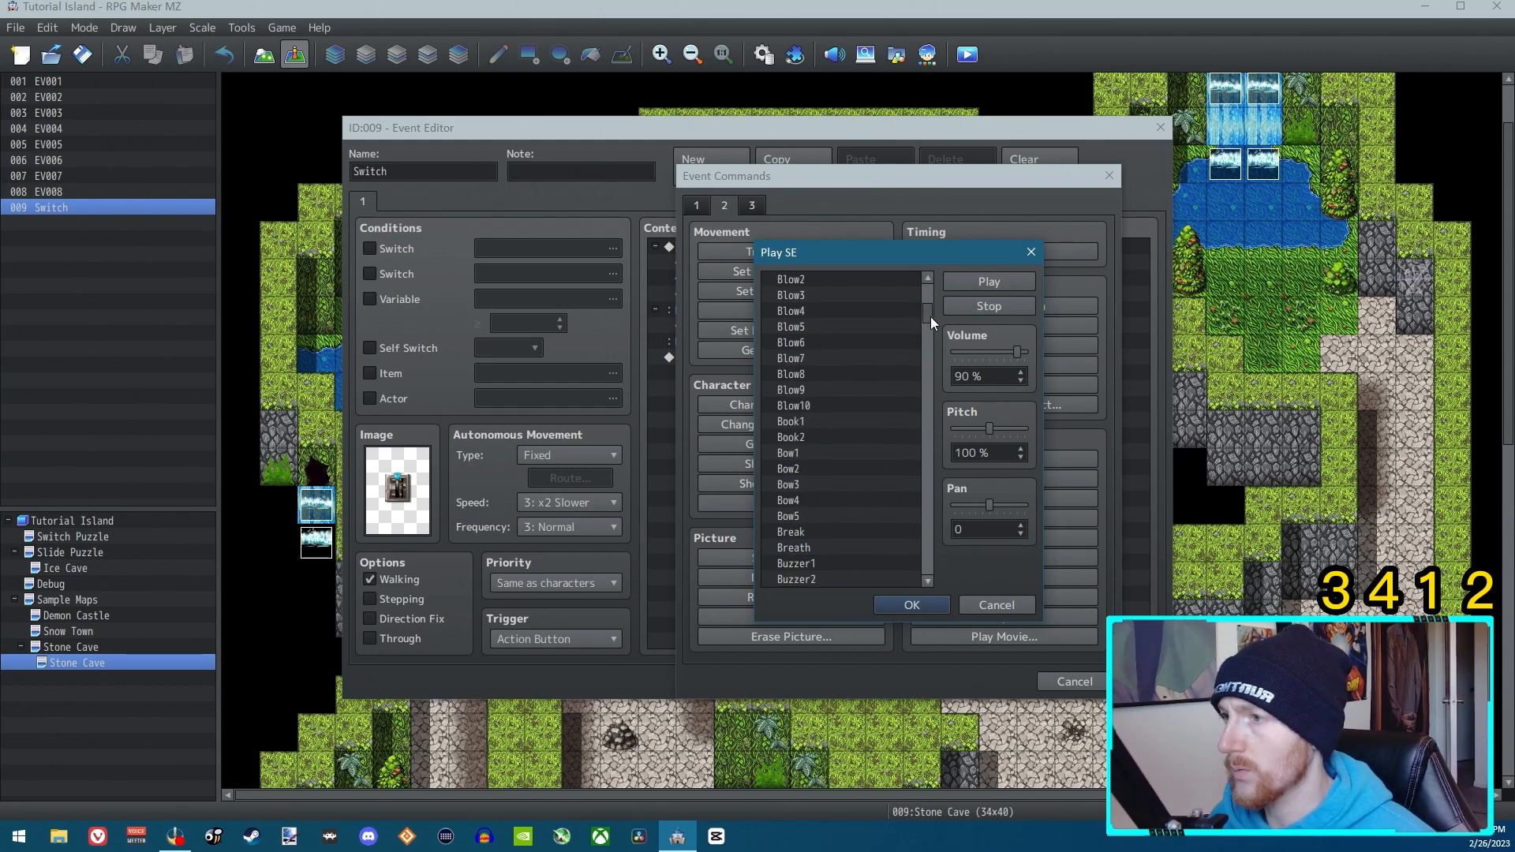
scroll(860, 353, down, 8)
drag(923, 345, 921, 331)
click(830, 341)
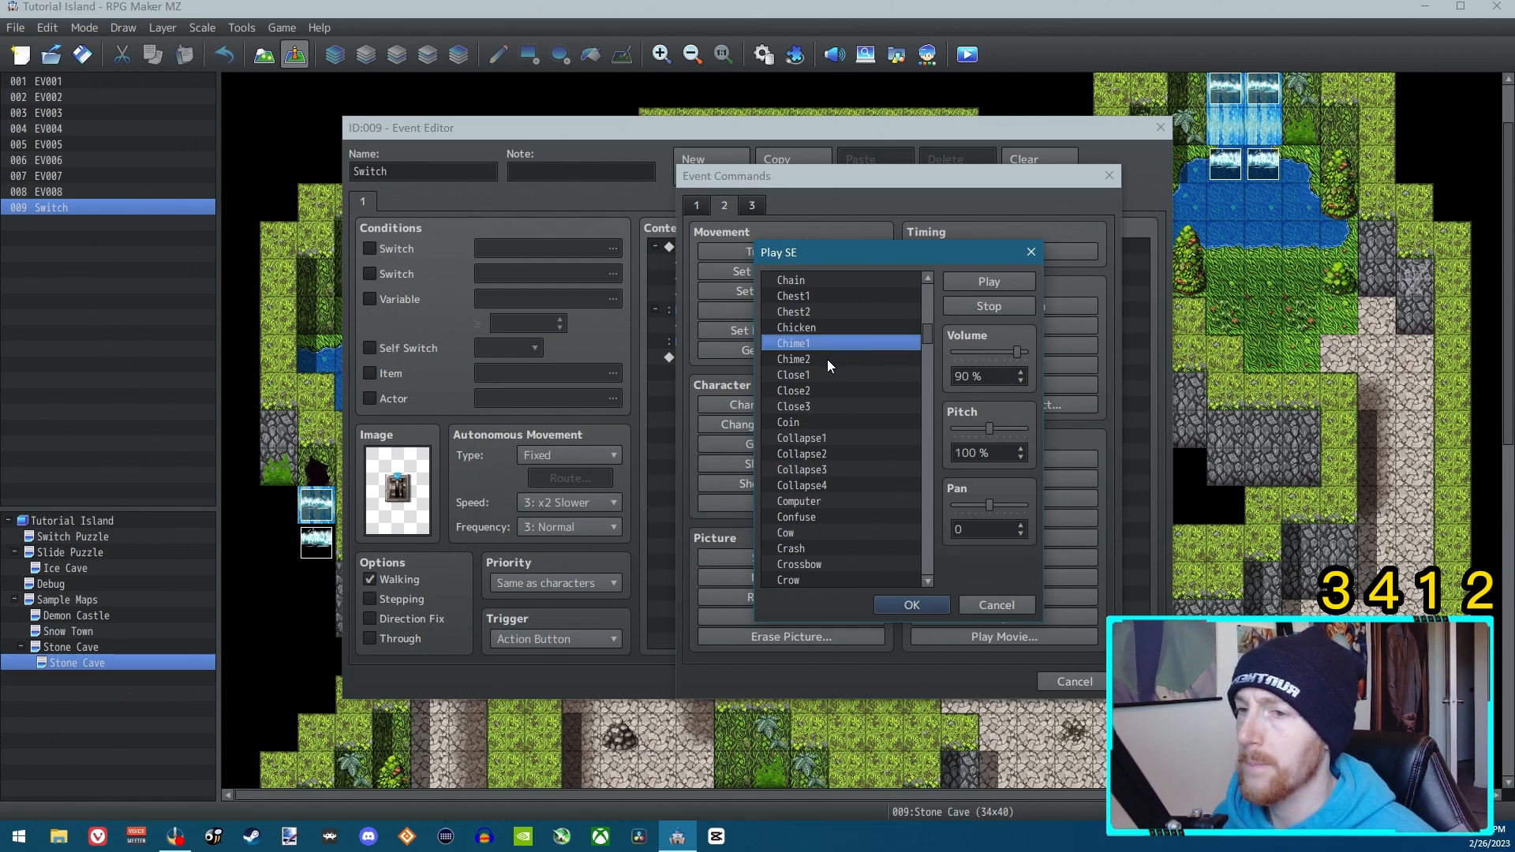
click(828, 360)
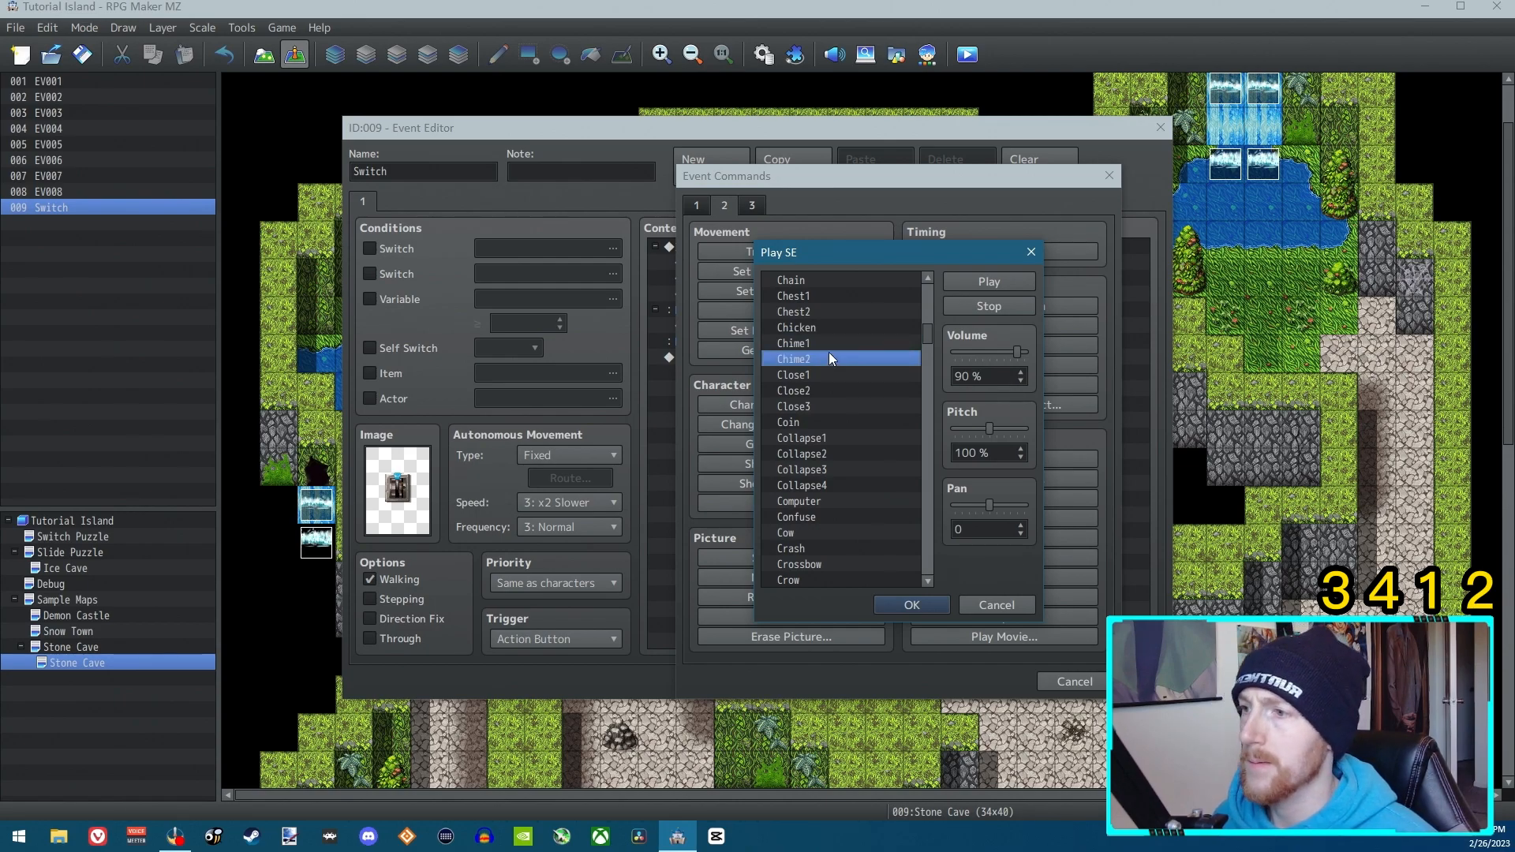
drag(989, 428, 1021, 428)
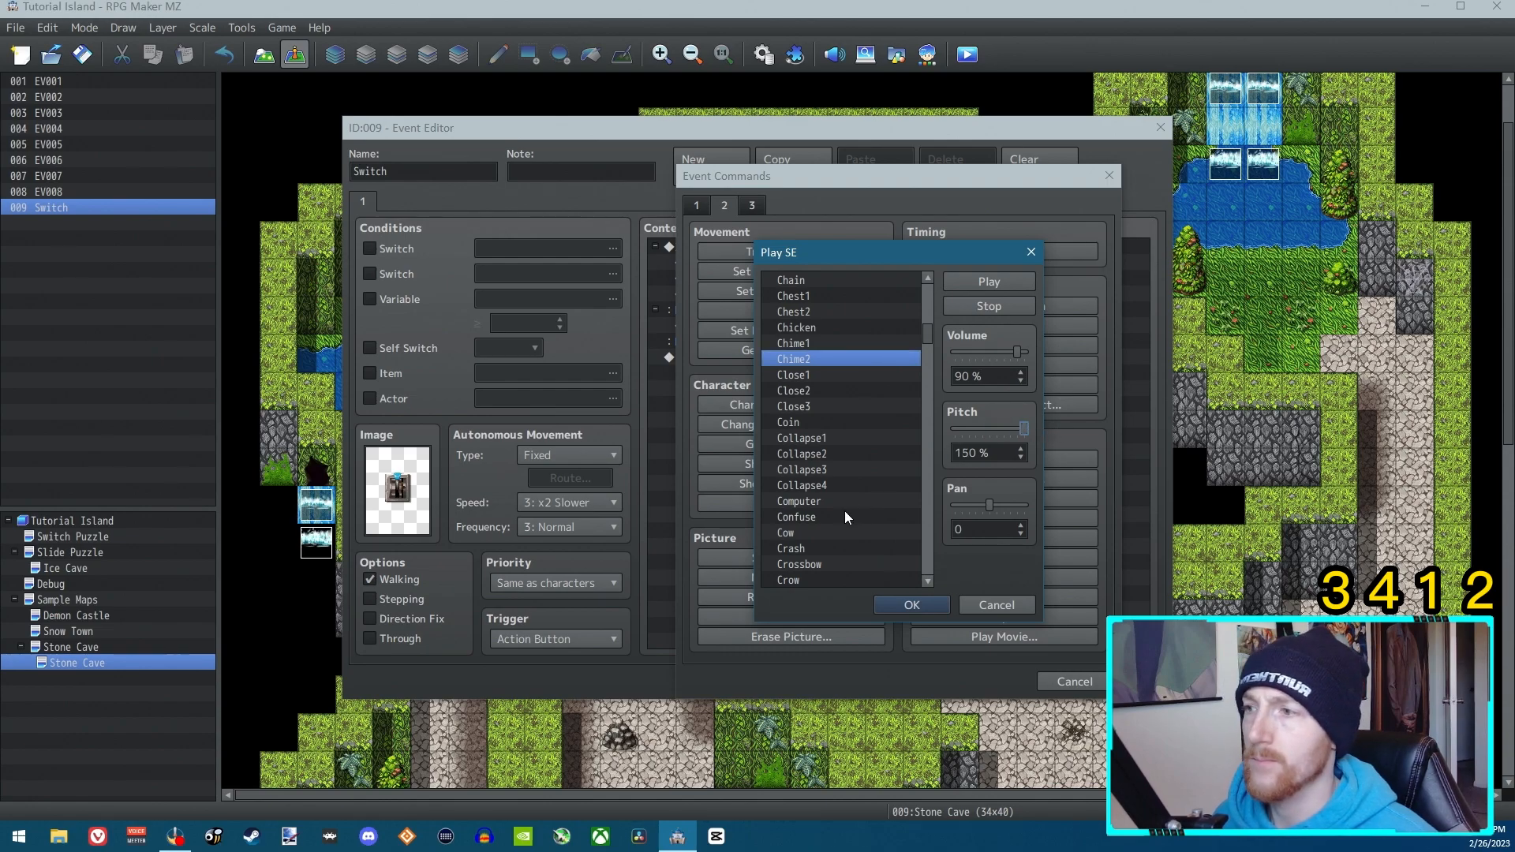
click(912, 605)
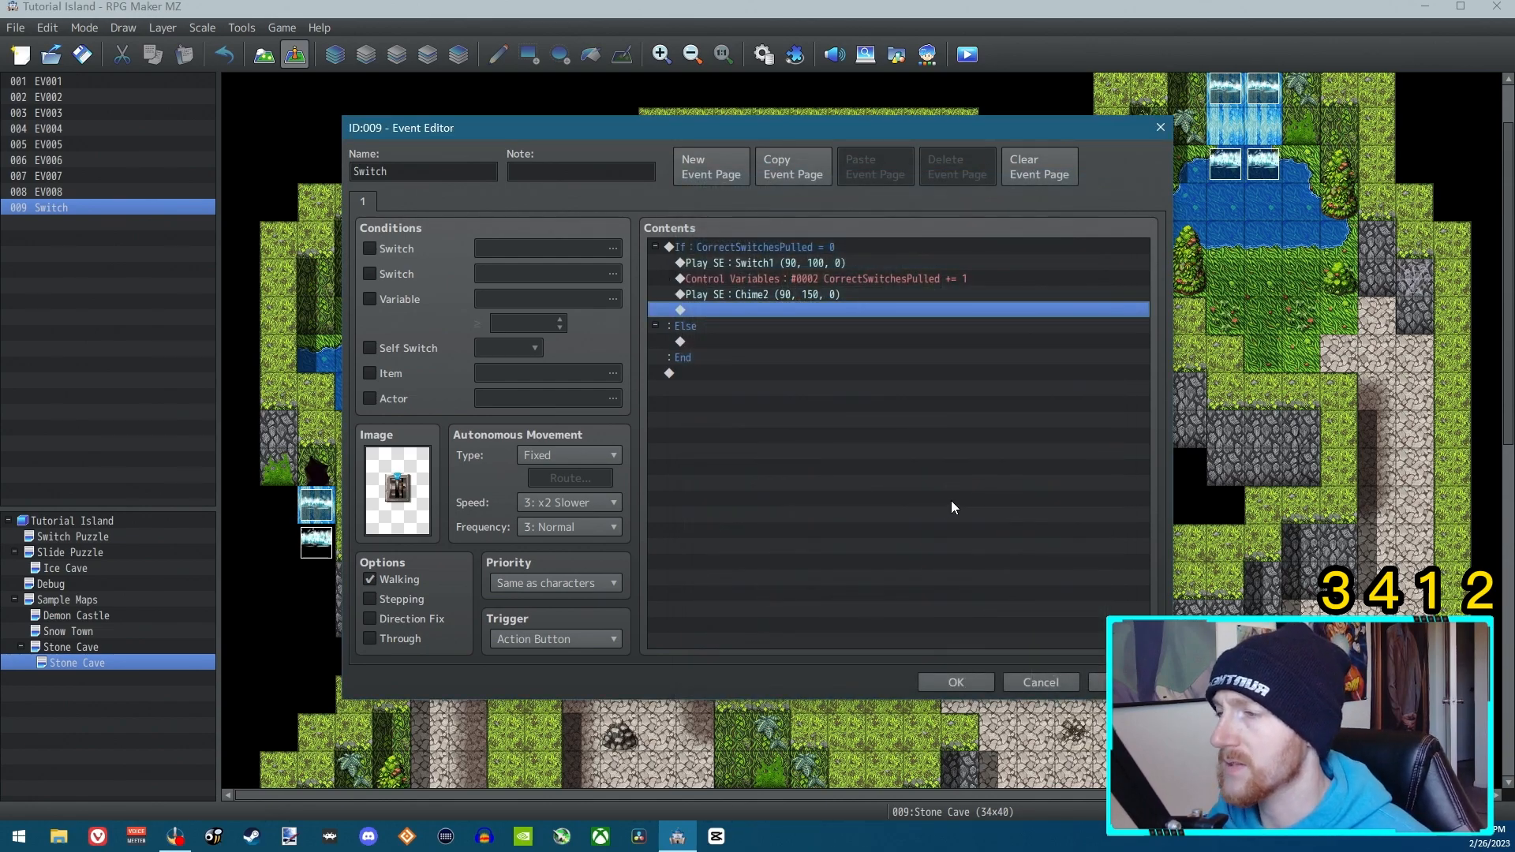
Add a Show Text command at the end of the If branch reading "You've pulled the correct switch!".
double_click(759, 311)
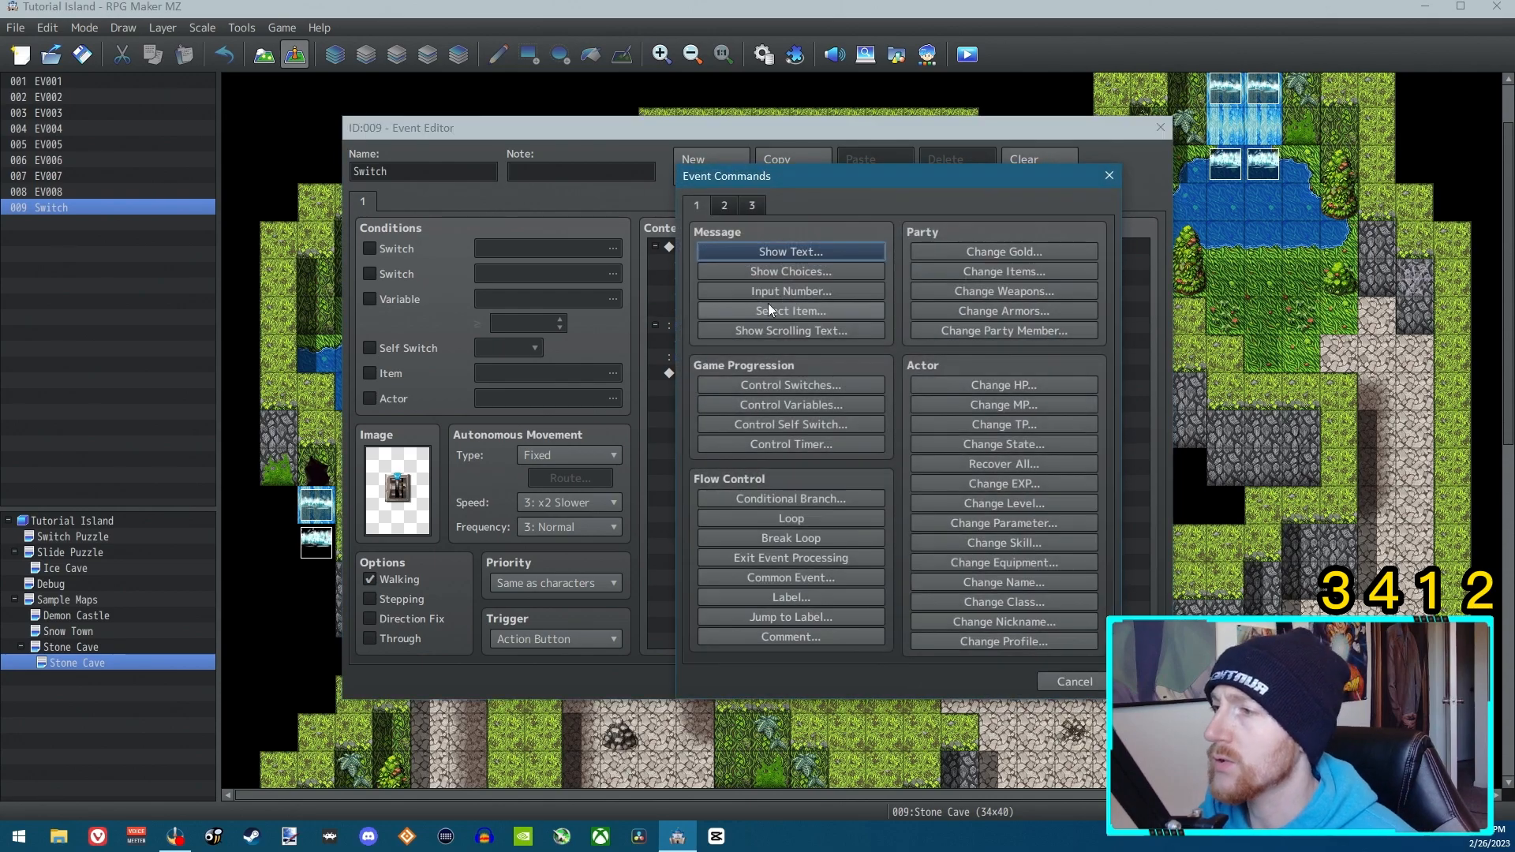
click(784, 251)
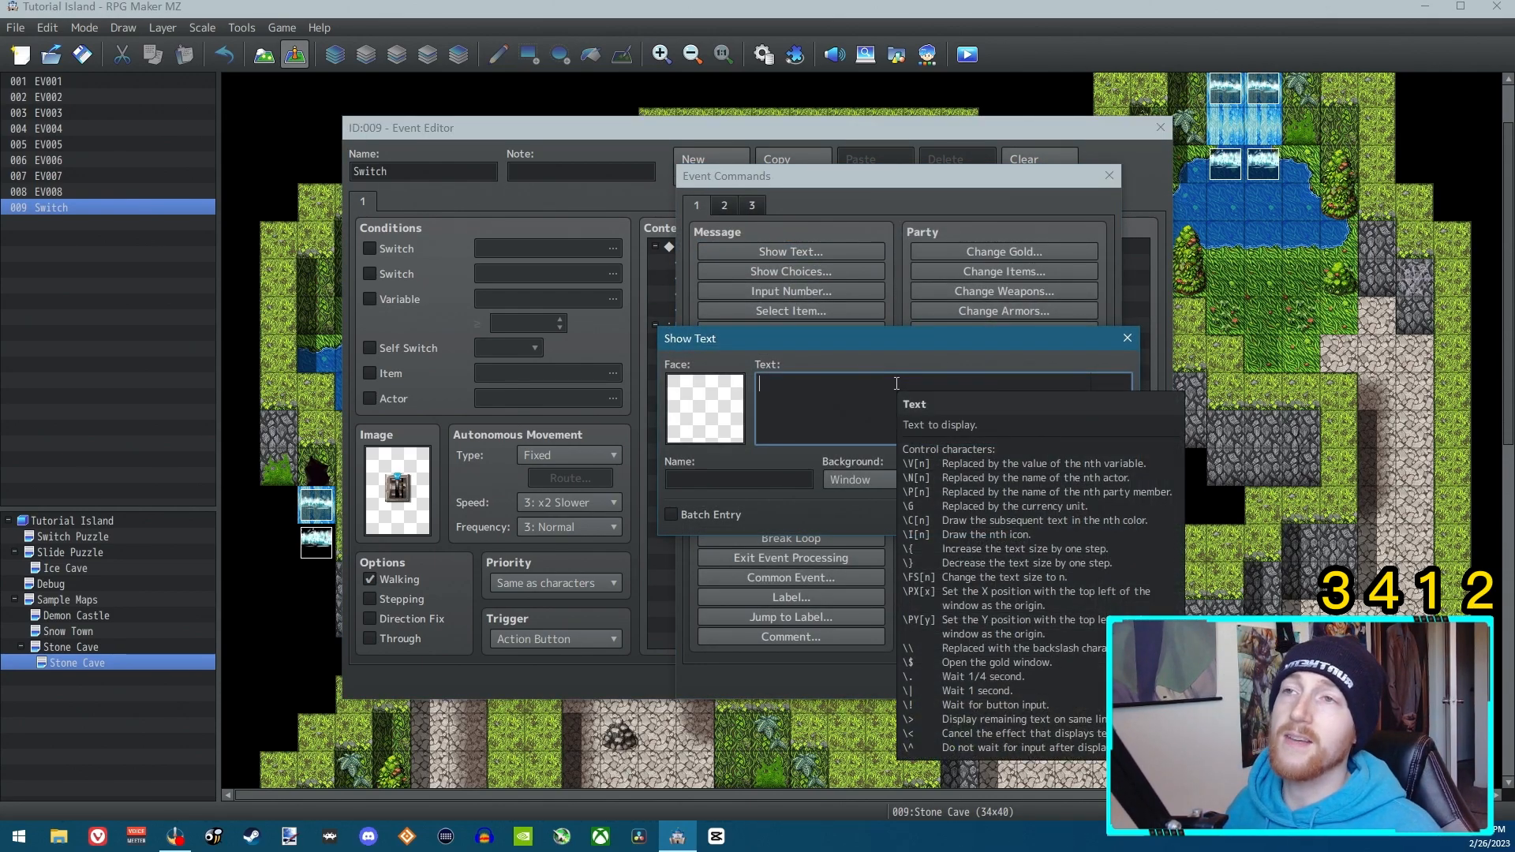
text(You)
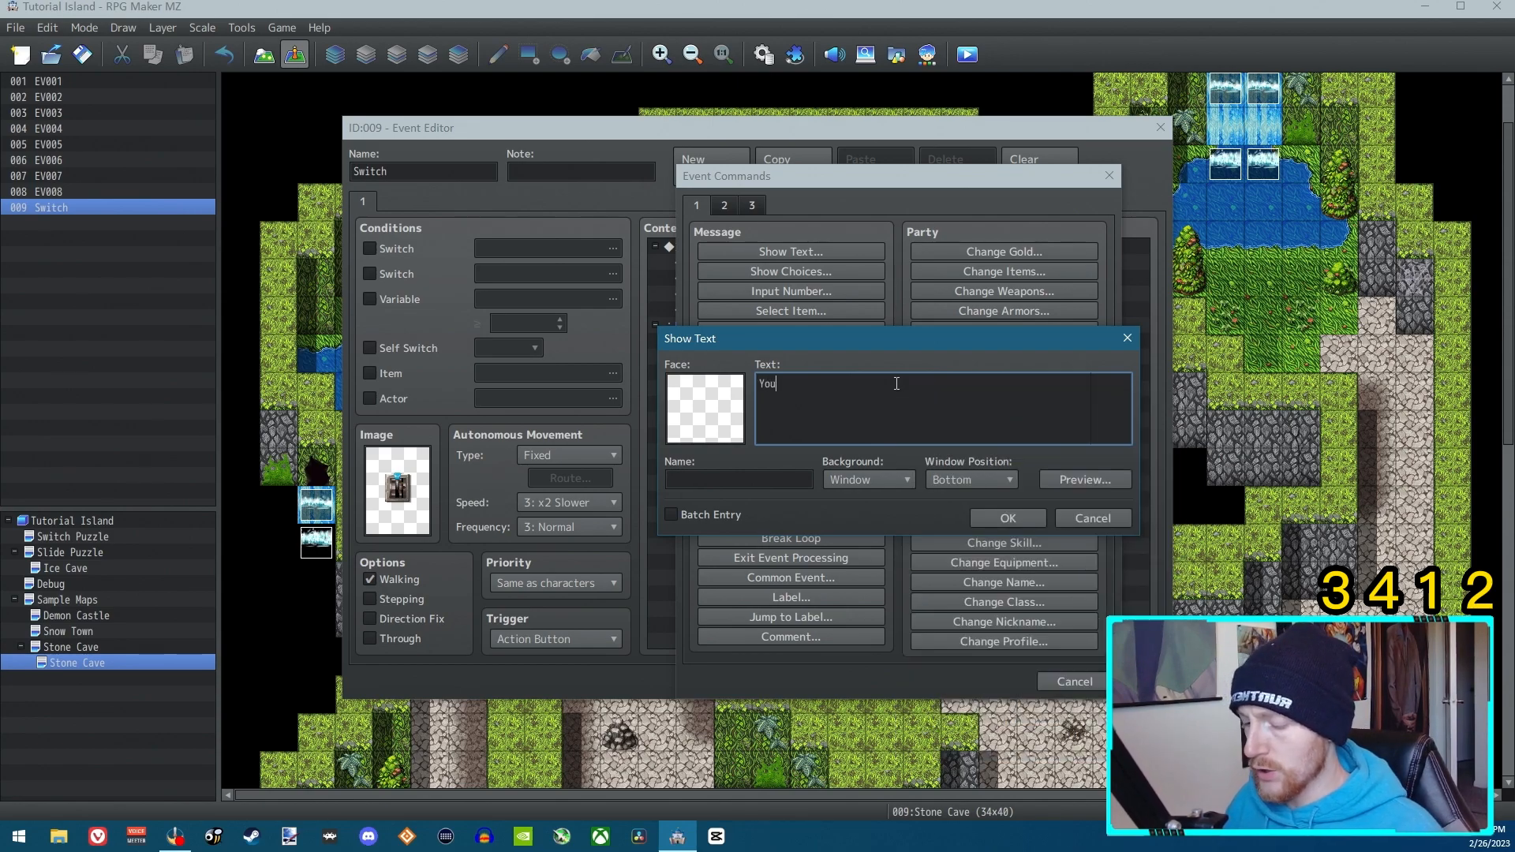
text('ve pulled th)
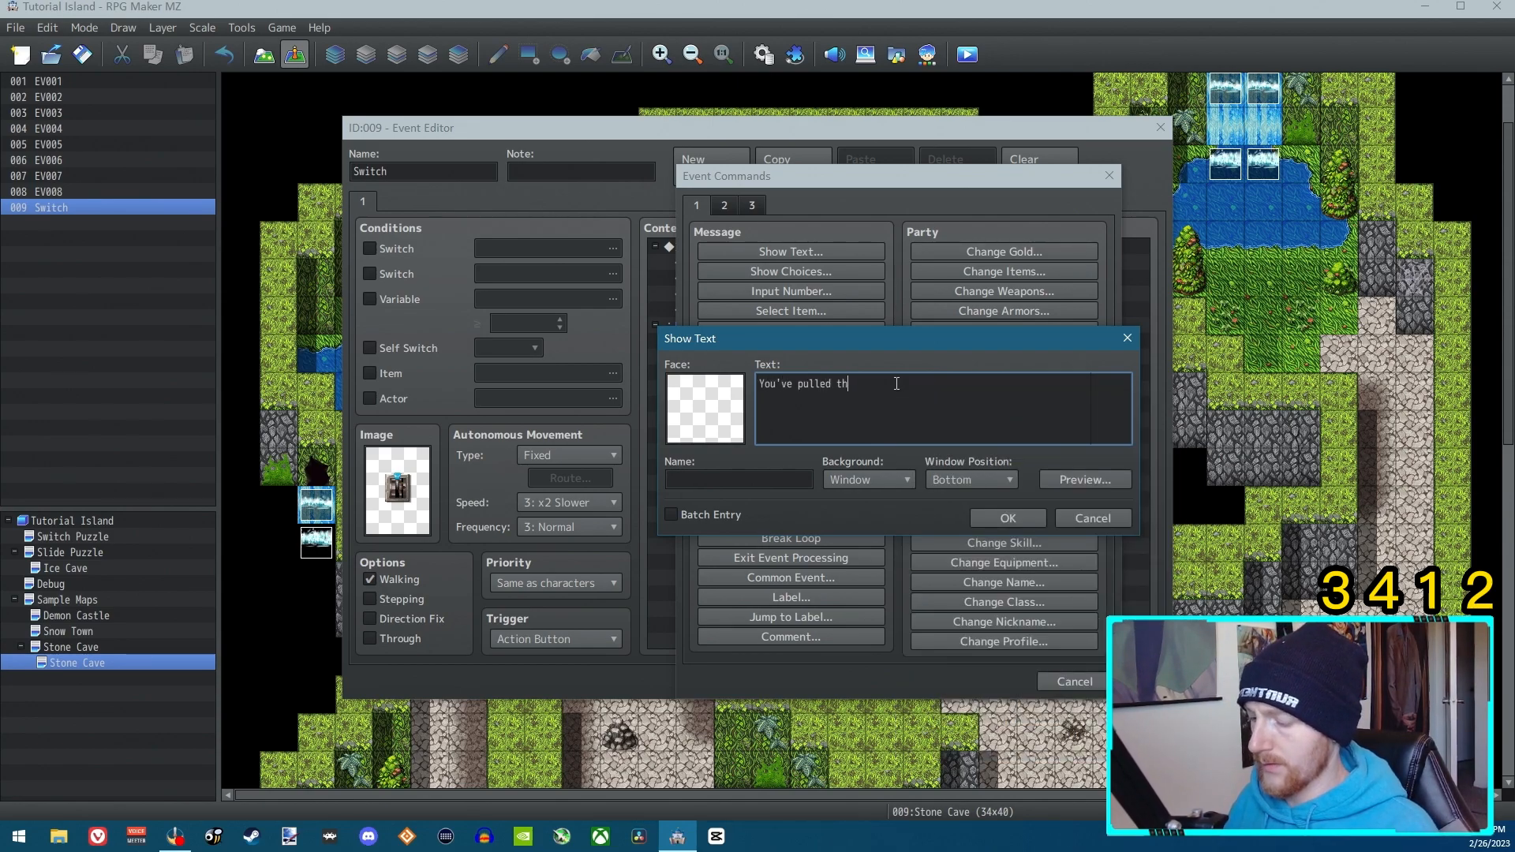
text(e correct switch!)
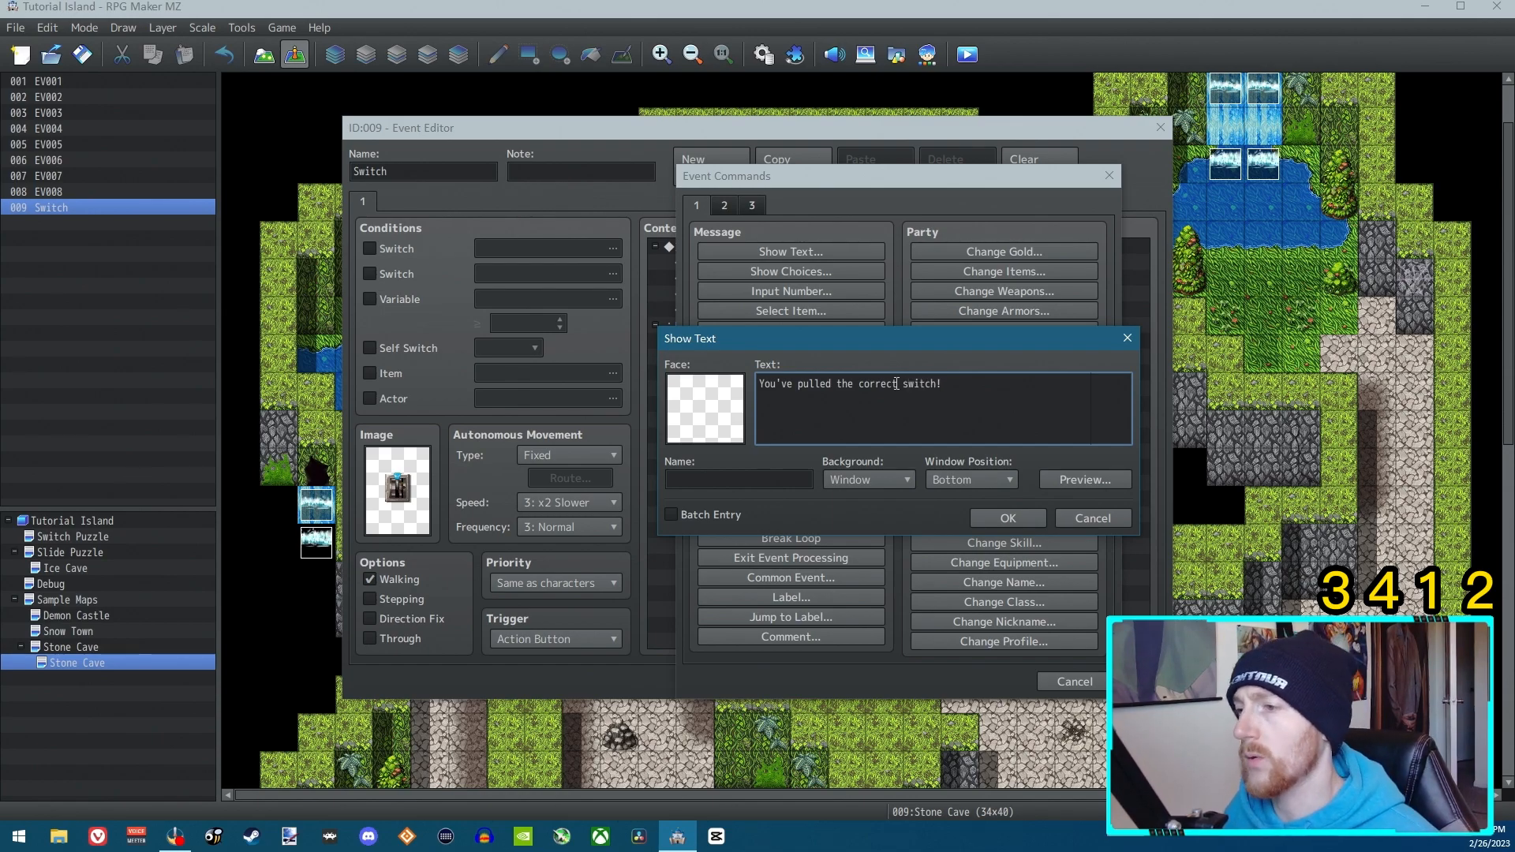
click(996, 520)
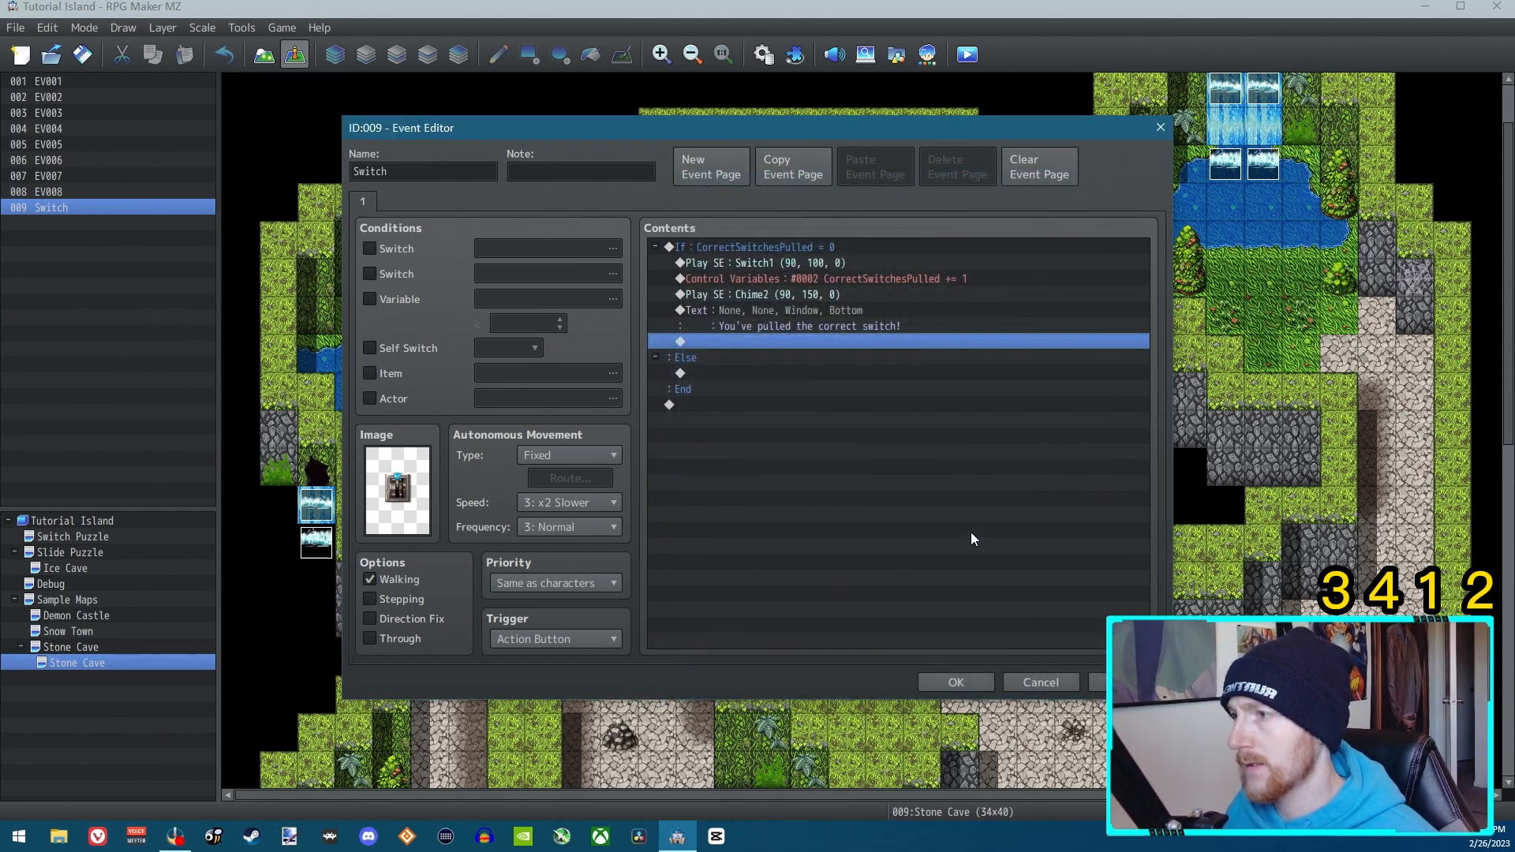
Add a Play SE command with the Buzzer1 sound at 150% pitch inside the Else branch.
click(694, 373)
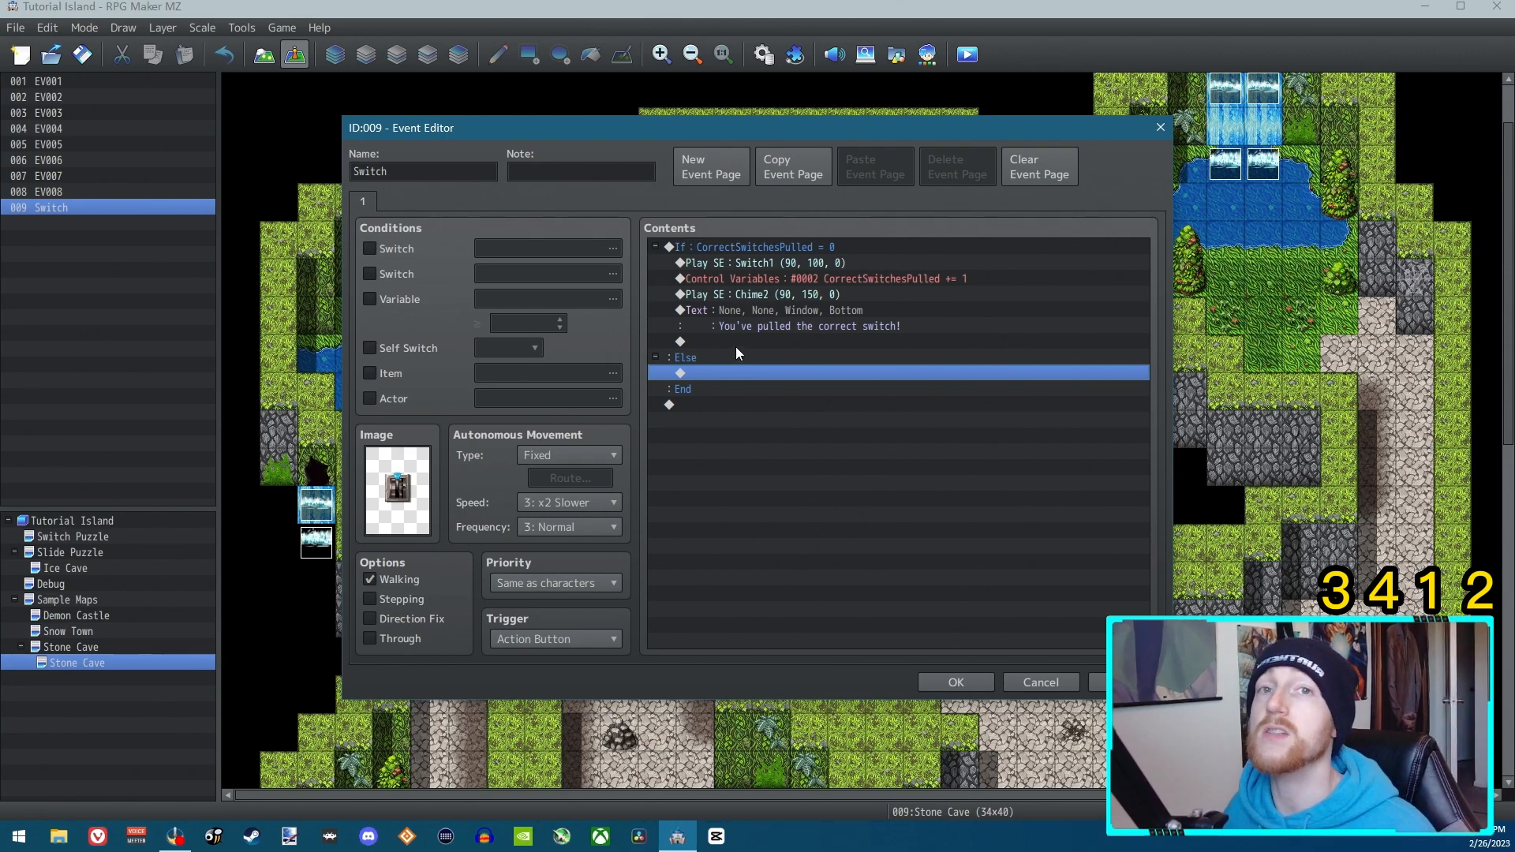
double_click(702, 373)
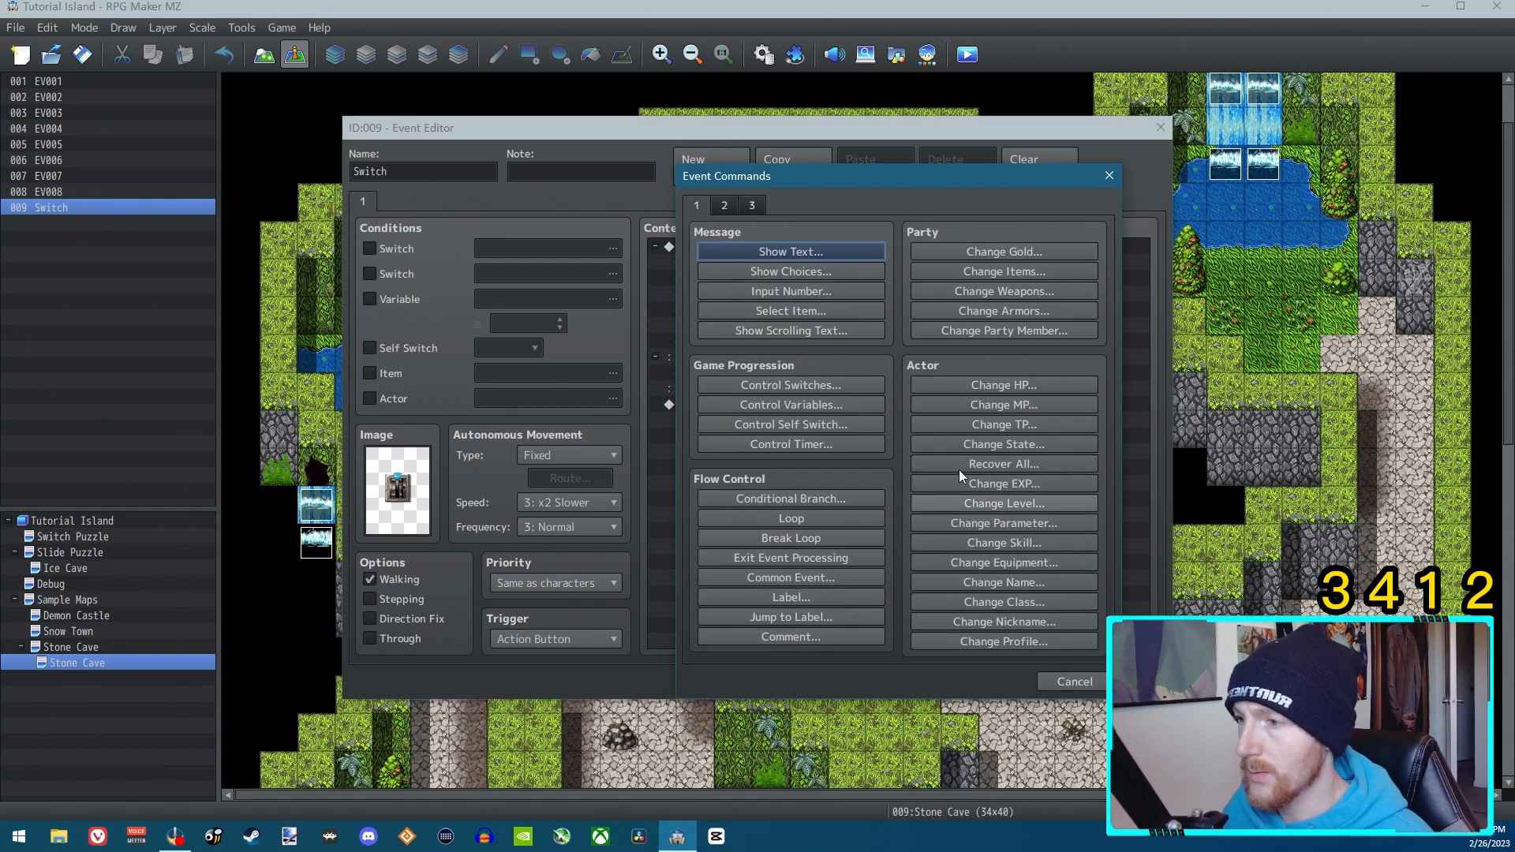
click(724, 205)
click(1013, 596)
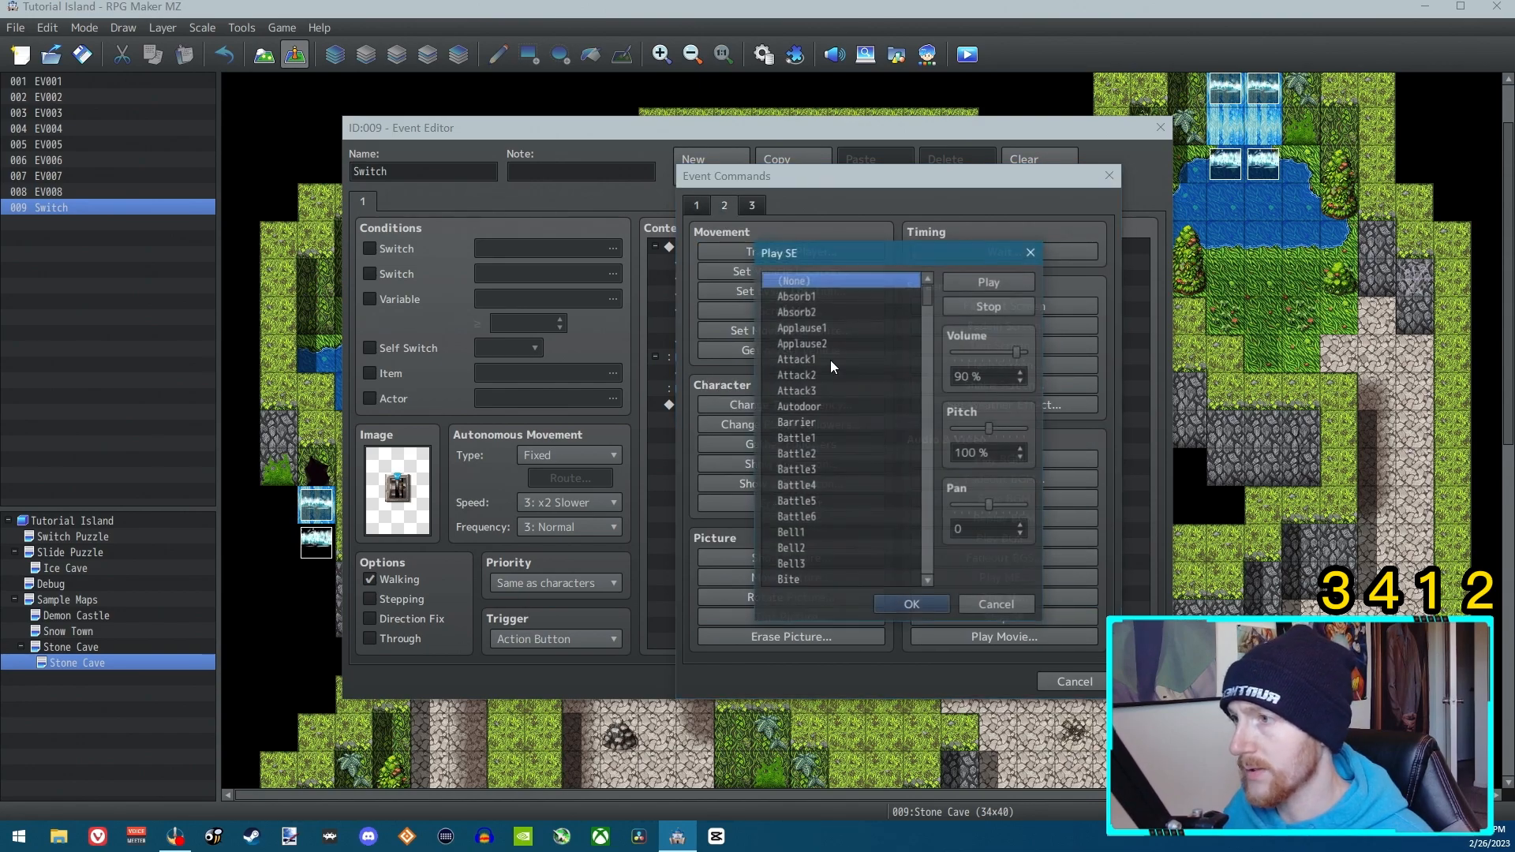
scroll(816, 517, down, 8)
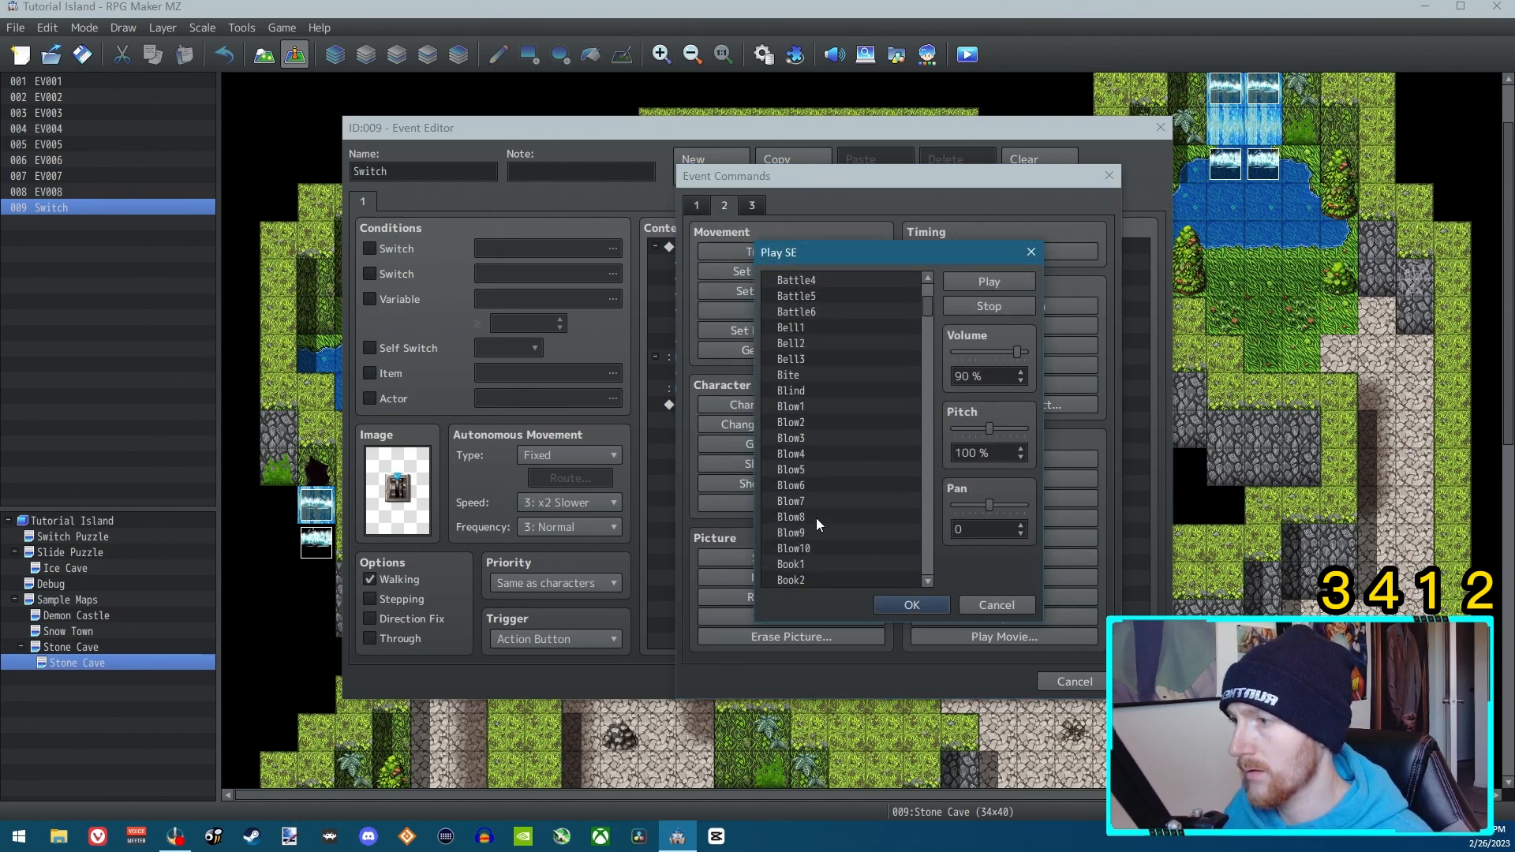
click(797, 518)
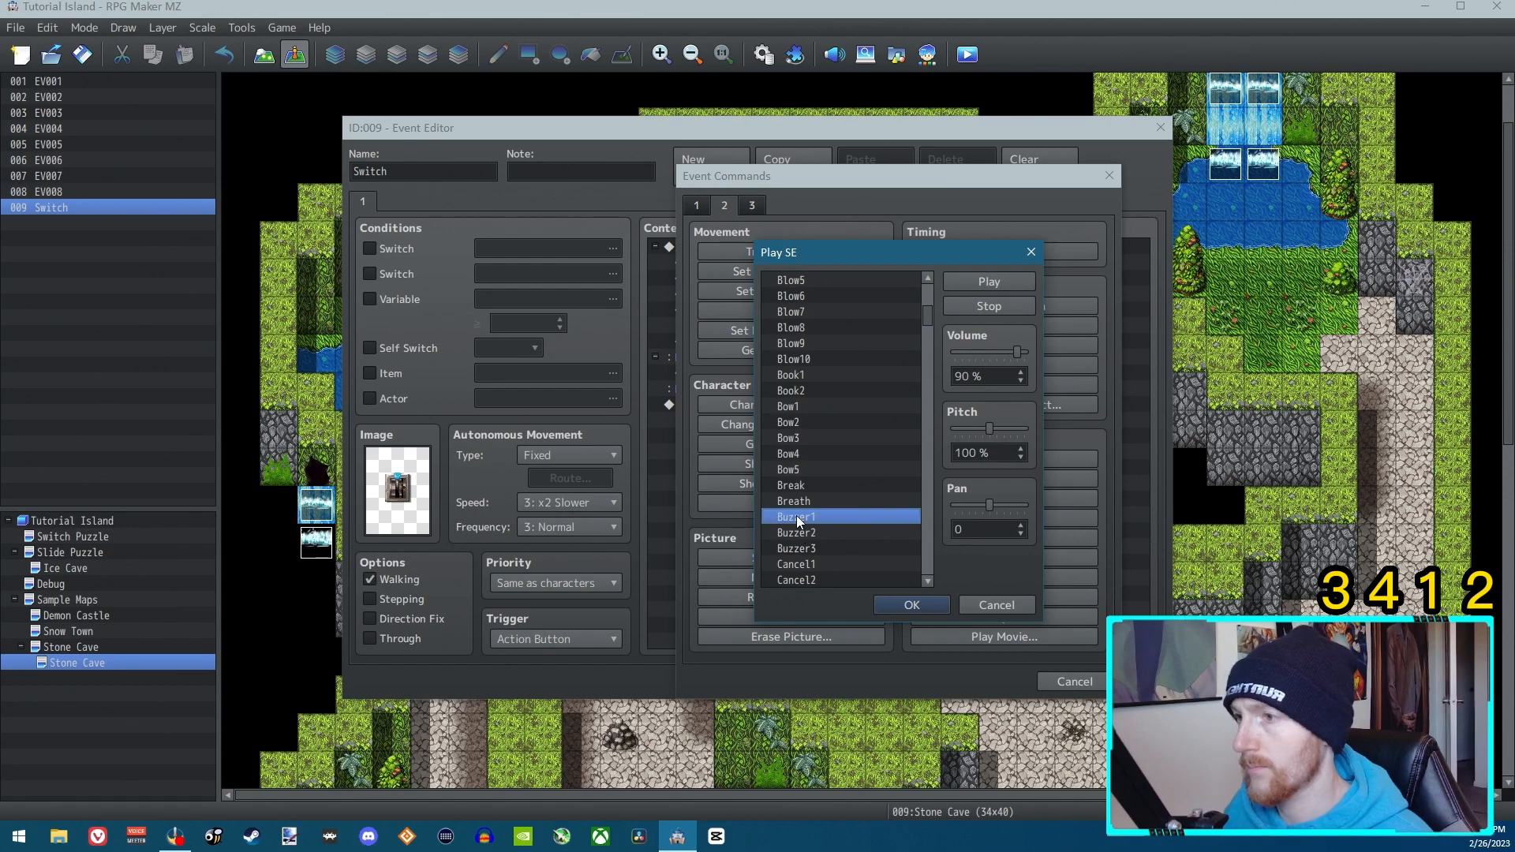
click(912, 606)
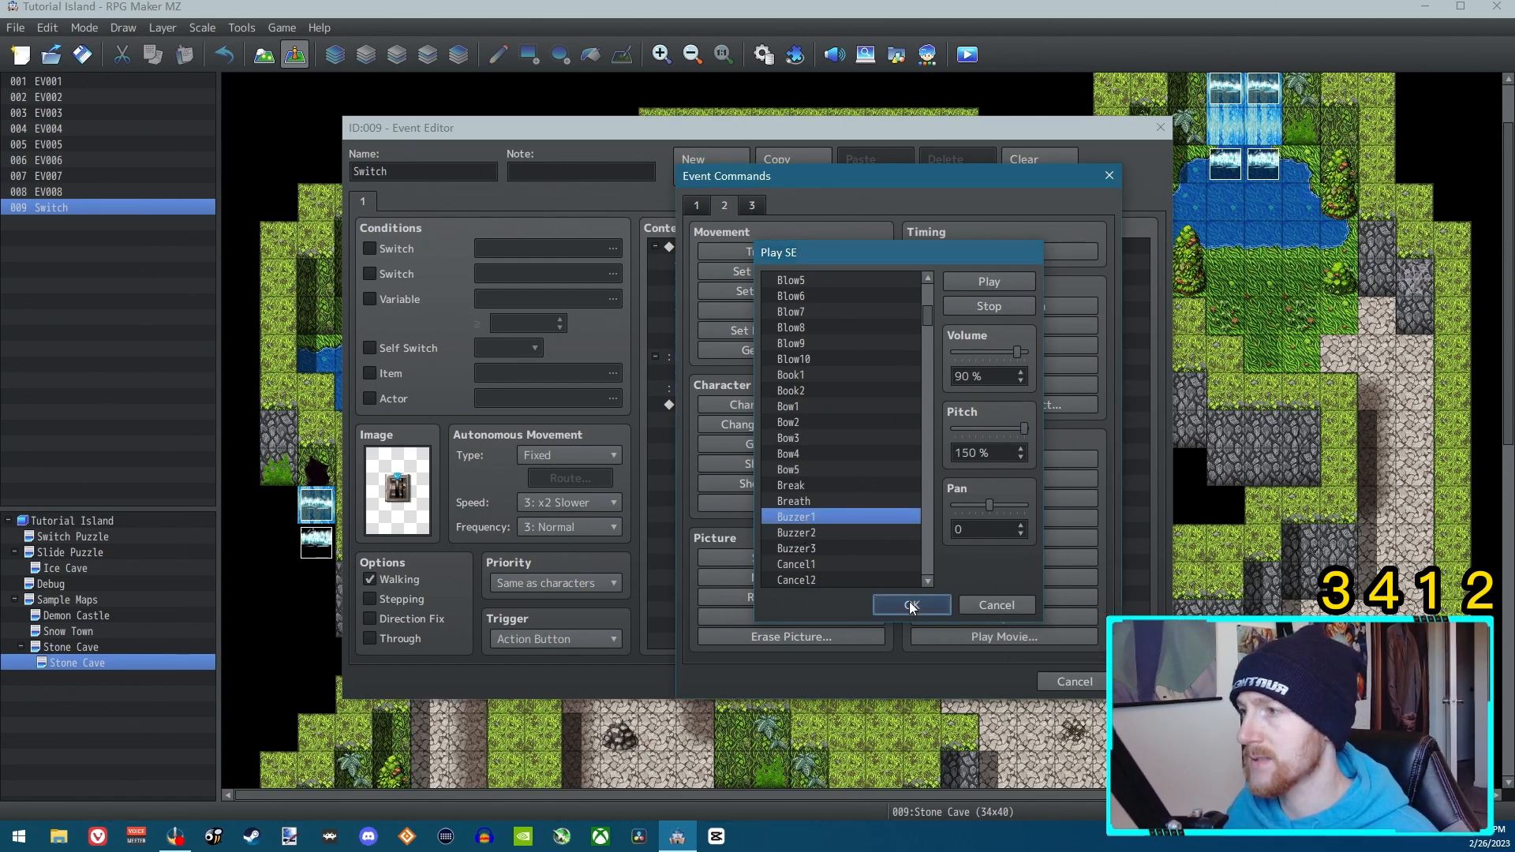
Copy the If branch's text message below the Buzzer1 sound and reword the copy as "You've pulled the wrong switch!".
click(757, 326)
right_click(773, 325)
click(789, 368)
click(727, 389)
key(ctrl+v)
double_click(804, 388)
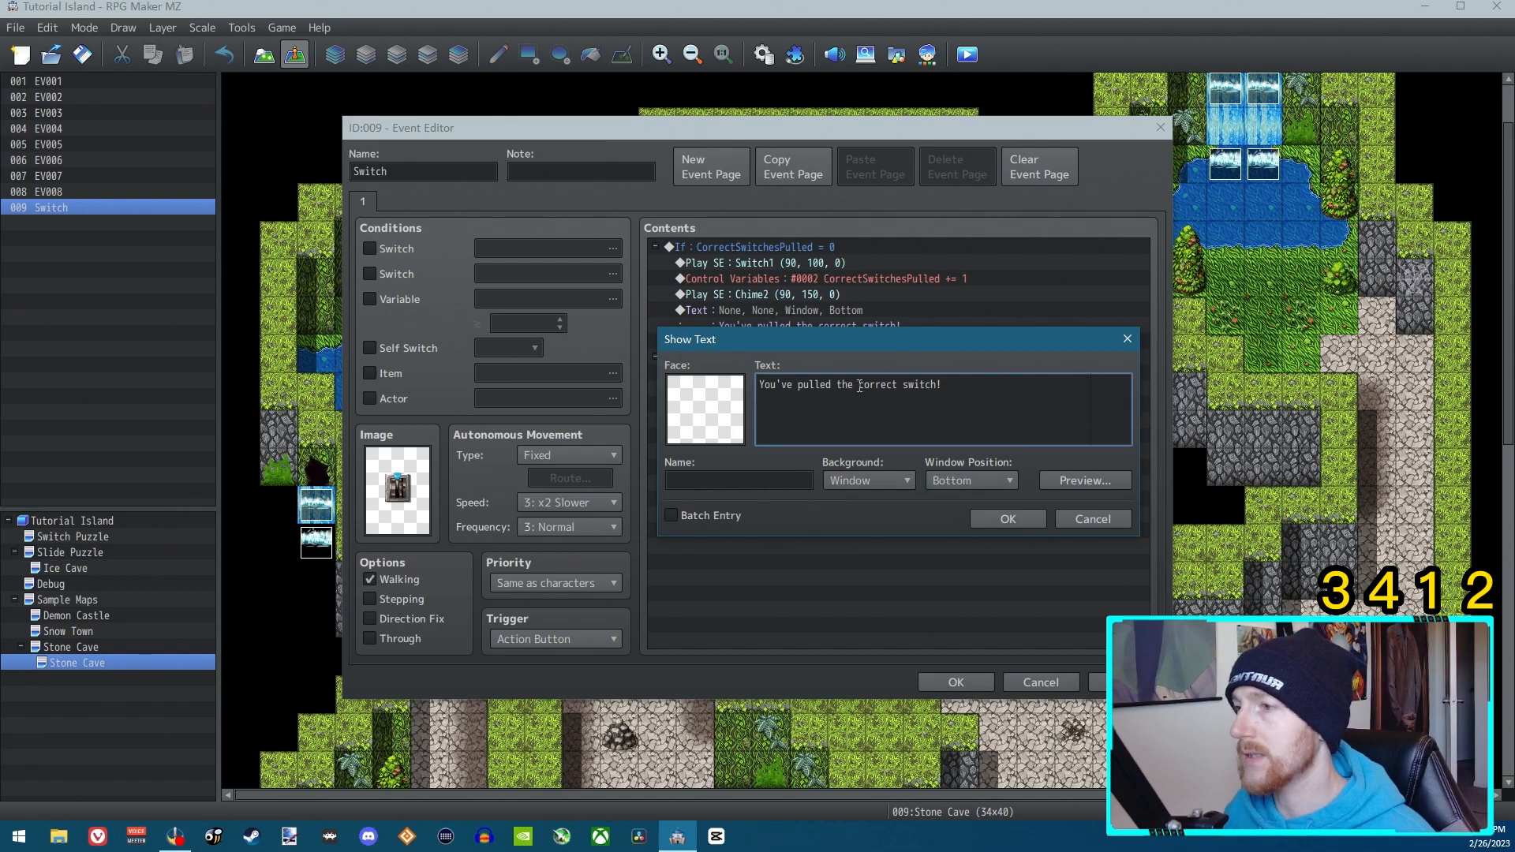
drag(898, 385, 859, 382)
text(wrong)
click(983, 518)
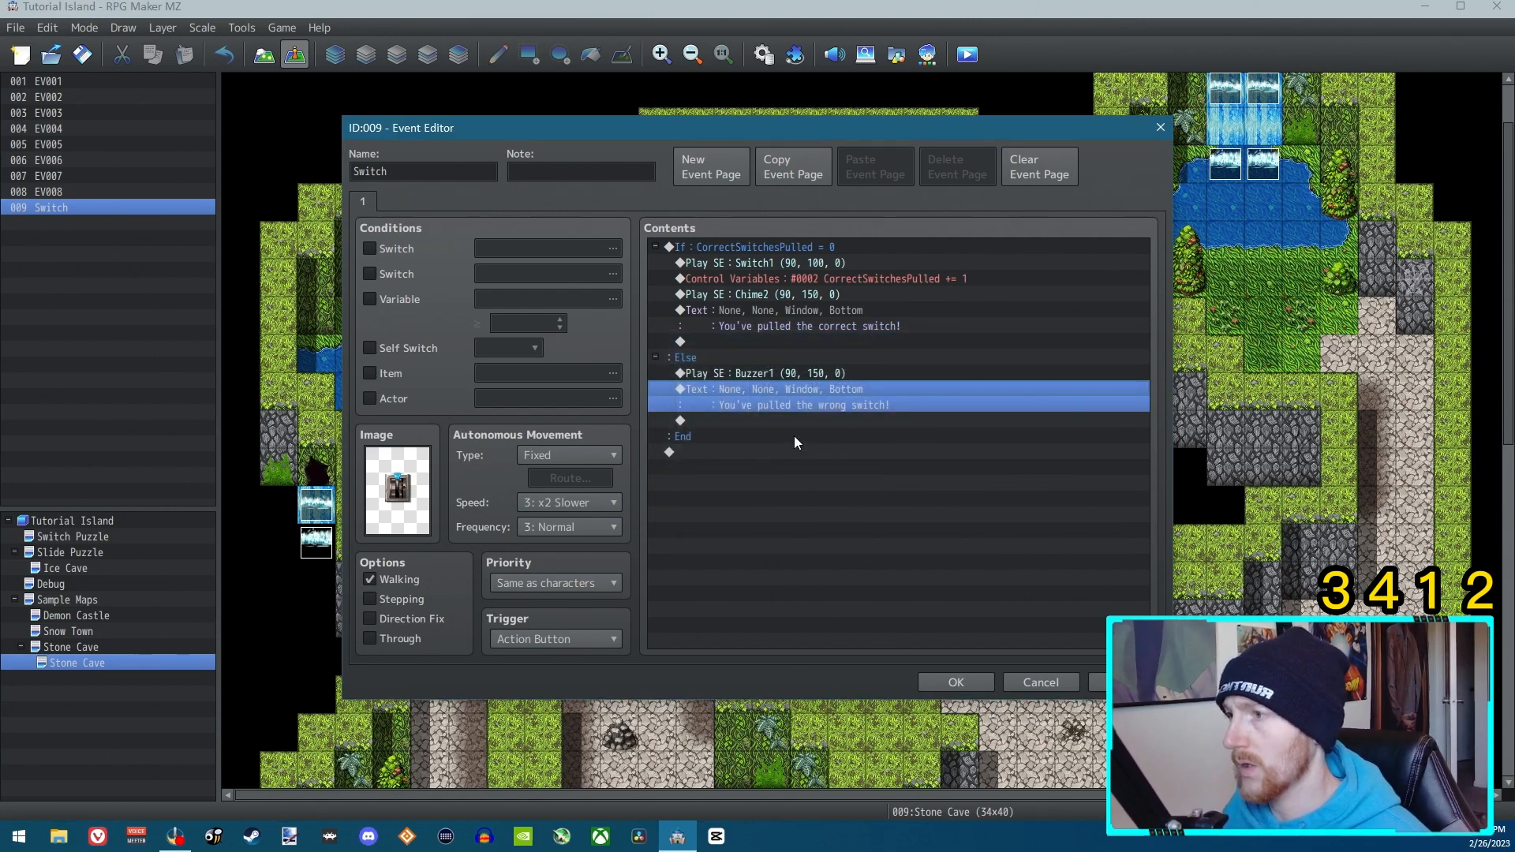
Add a Control Variables command at the end of the Else branch that sets variable 0001 Switches Pressed to constant 0.
click(767, 420)
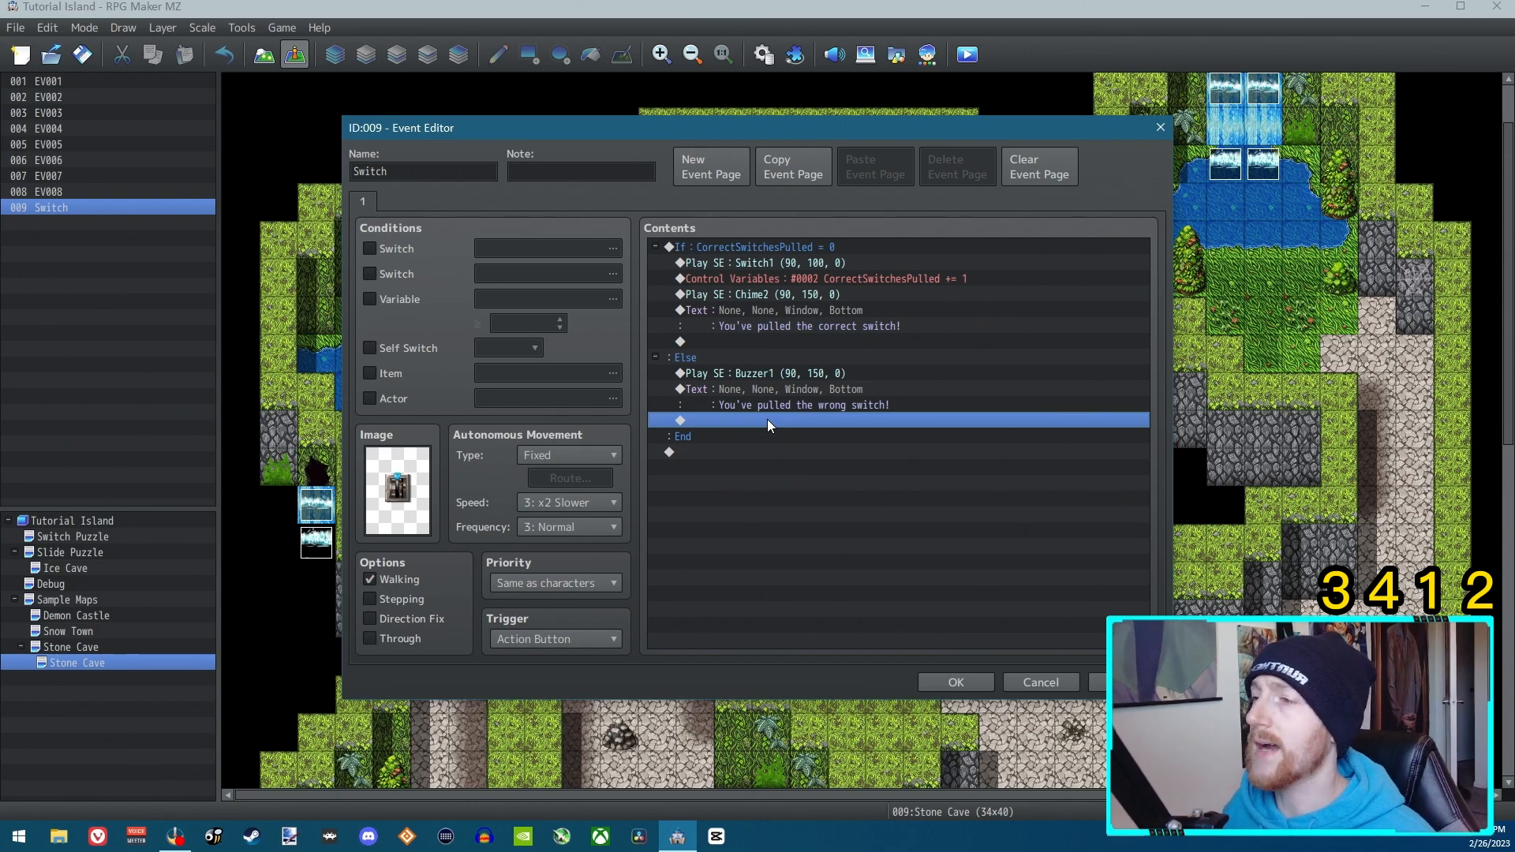
click(764, 390)
click(750, 419)
double_click(750, 419)
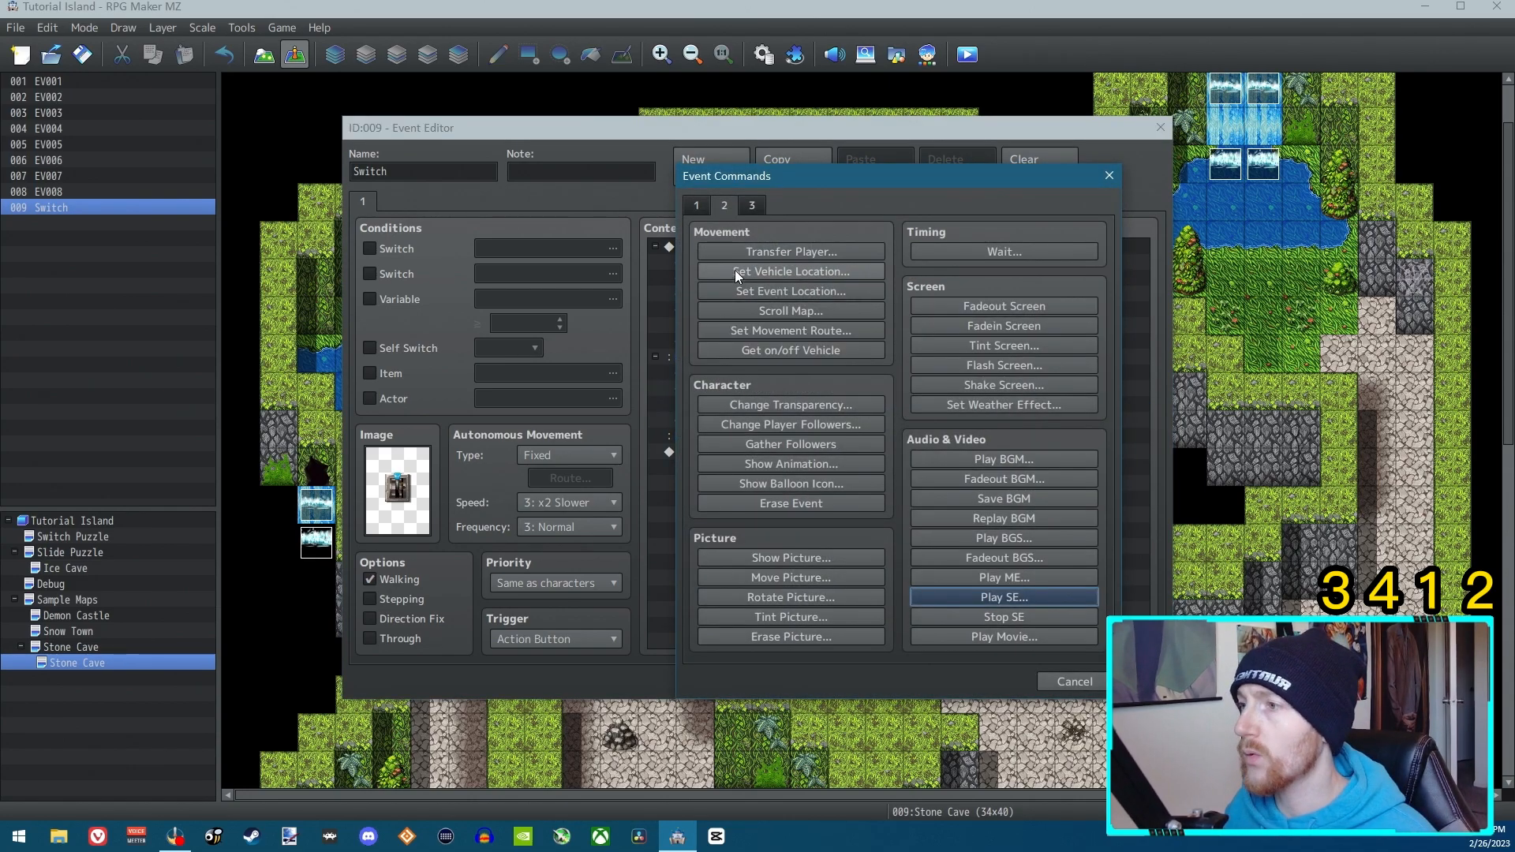
click(695, 207)
click(806, 405)
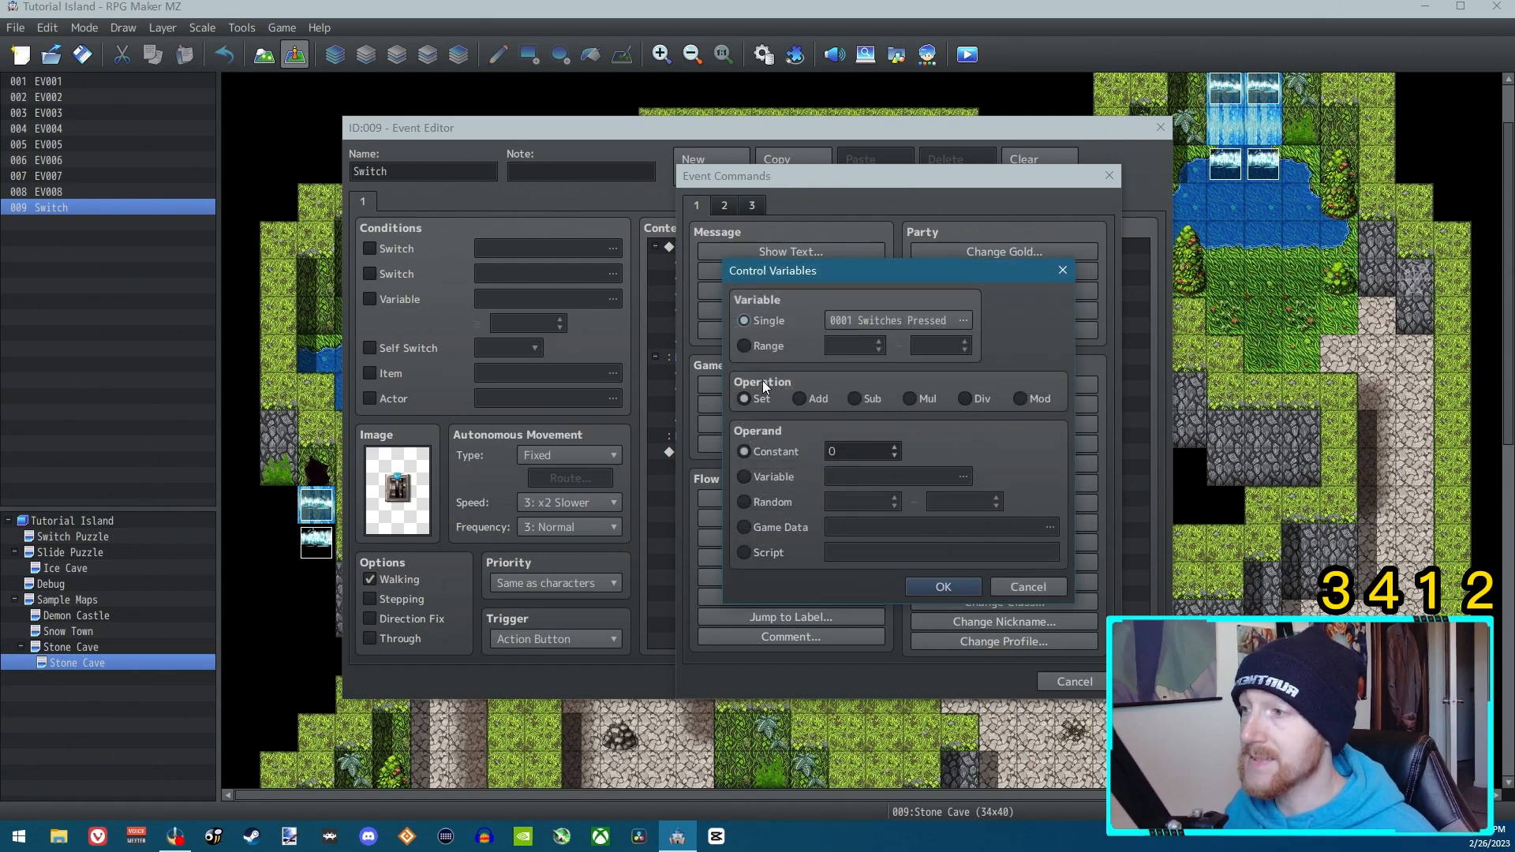
click(947, 587)
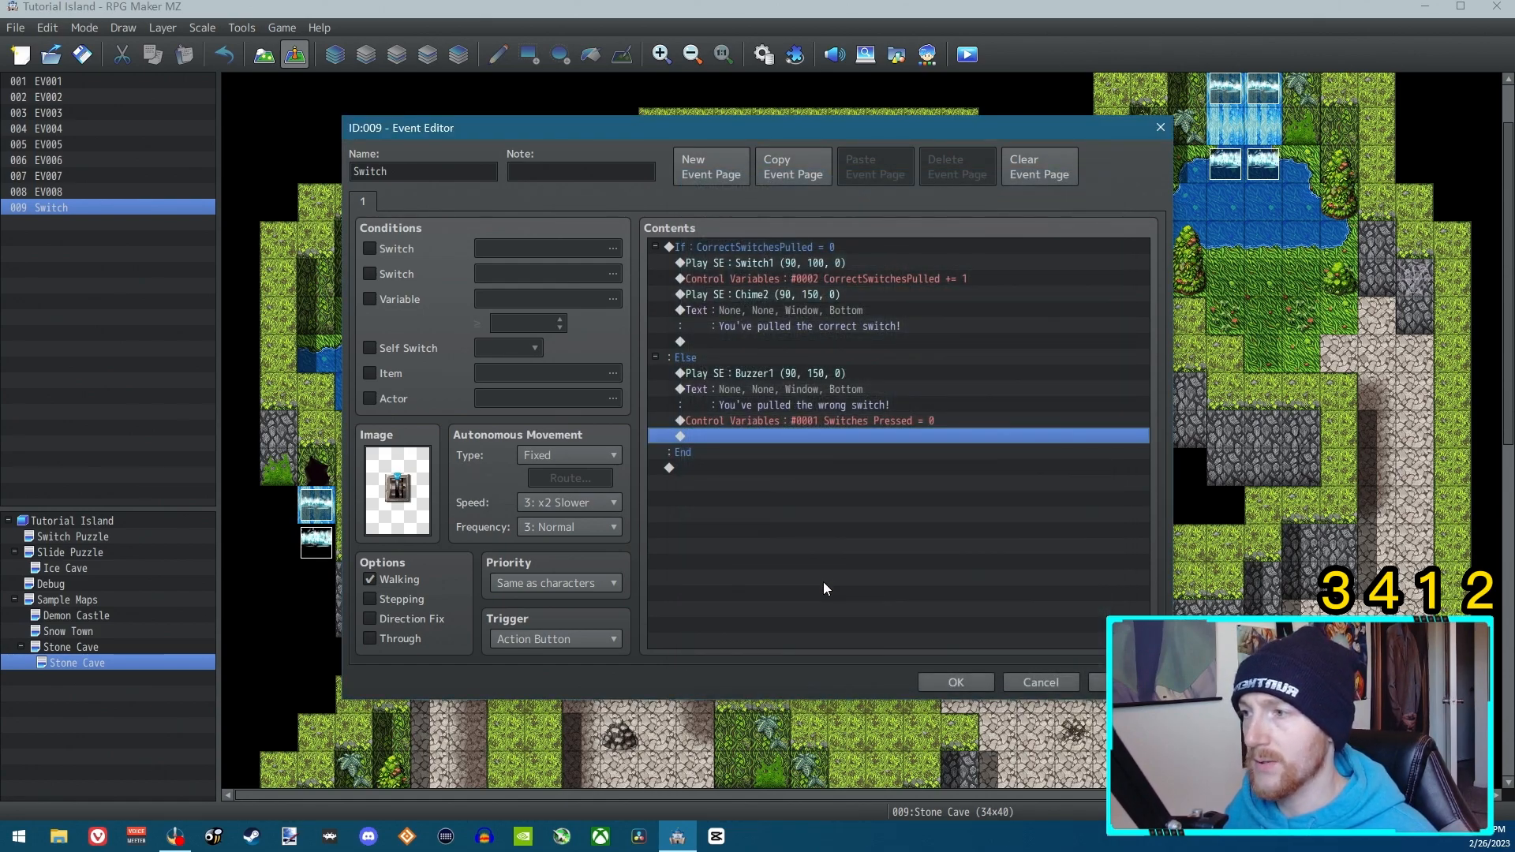
click(816, 524)
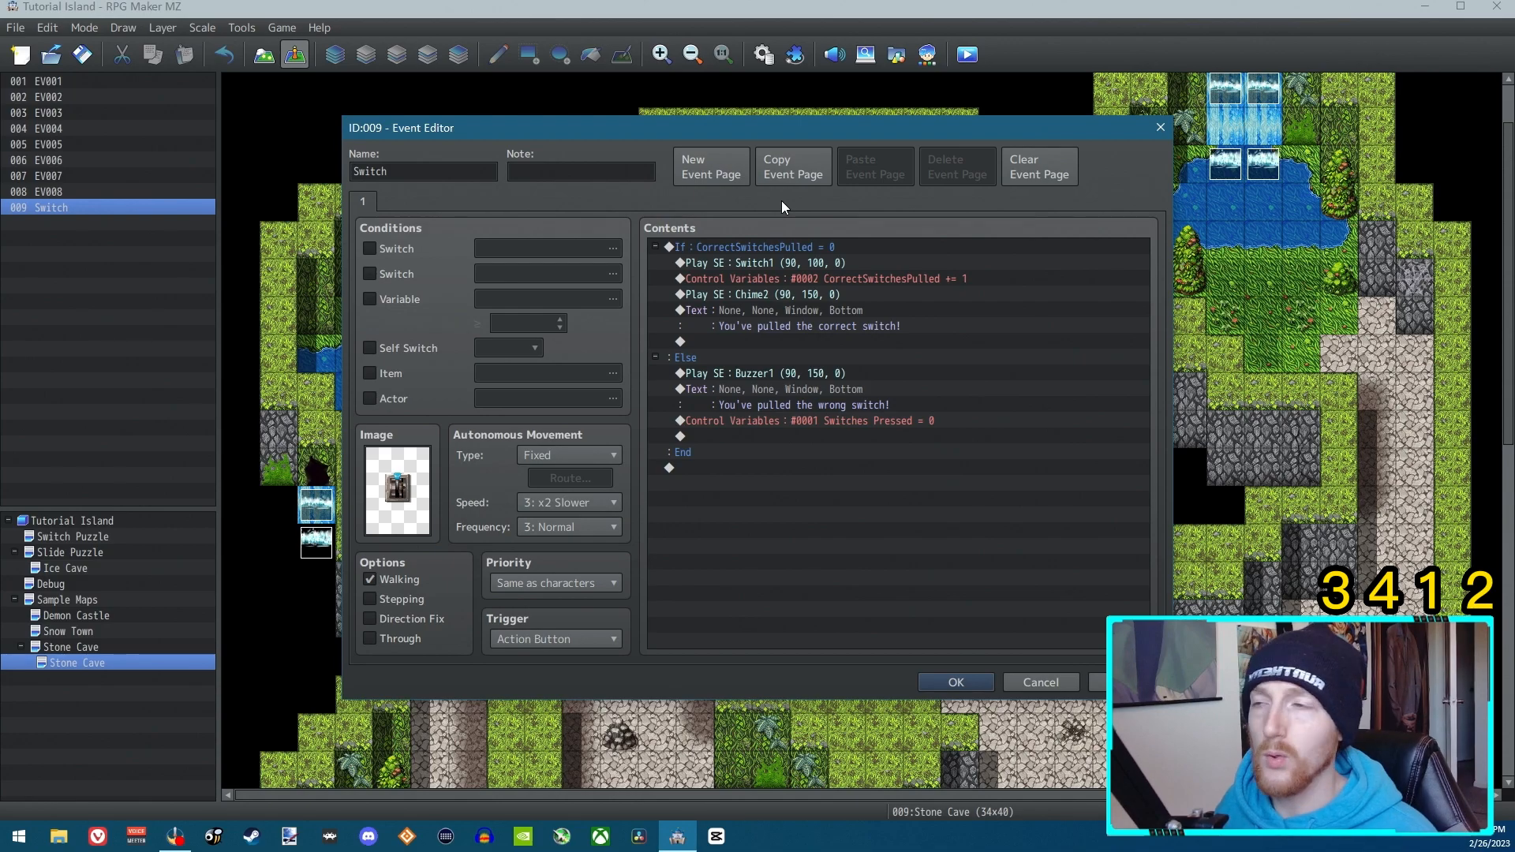
Add a second event page to the Switch event and give it the pulled blue lever image from !Switch2, fourth row.
click(693, 173)
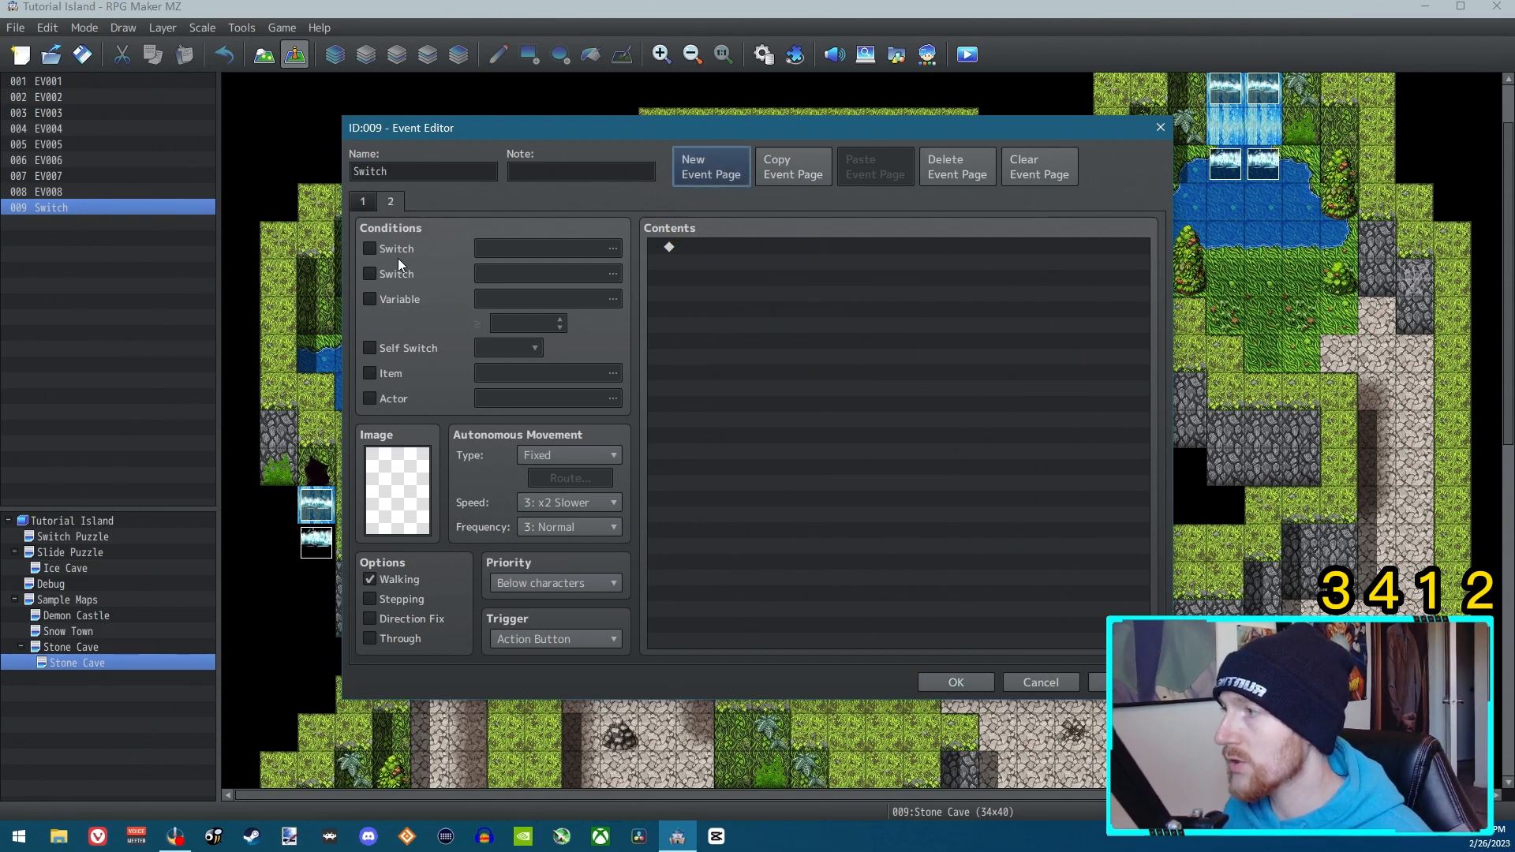
double_click(385, 471)
drag(636, 291, 637, 415)
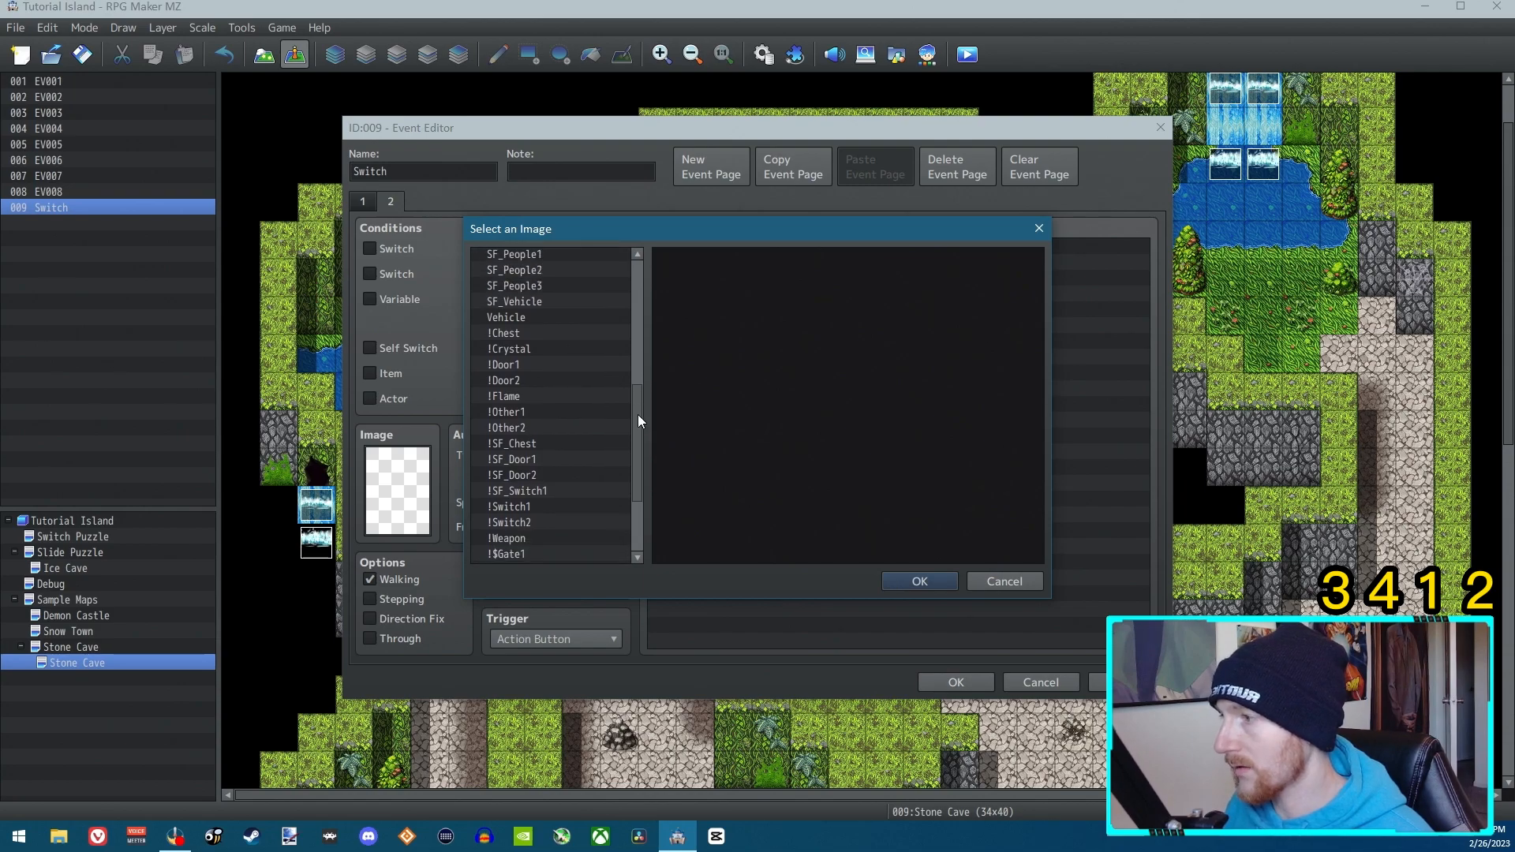
click(543, 509)
click(540, 521)
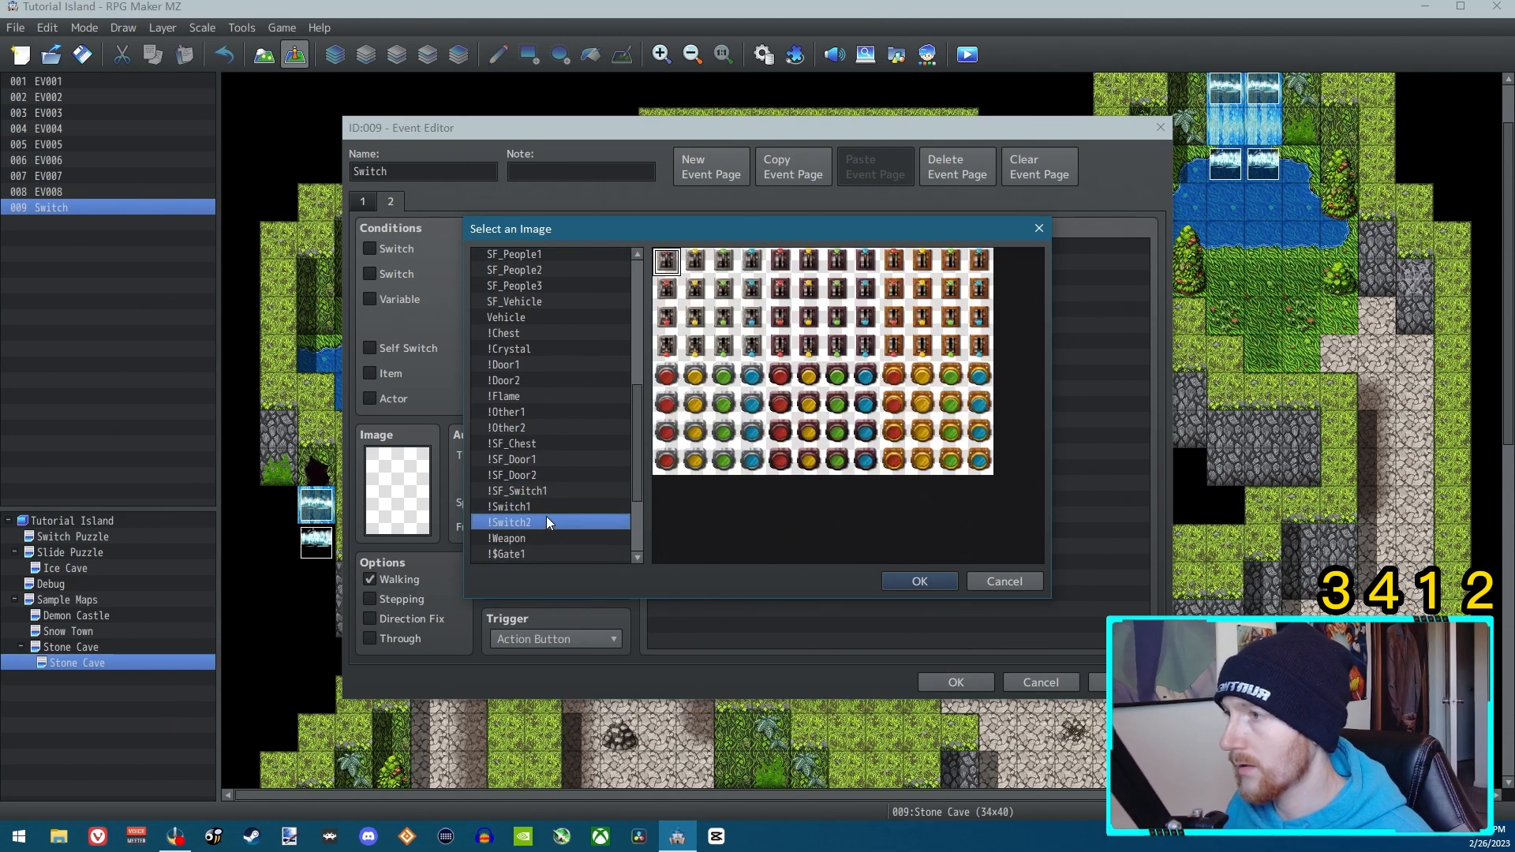
click(744, 345)
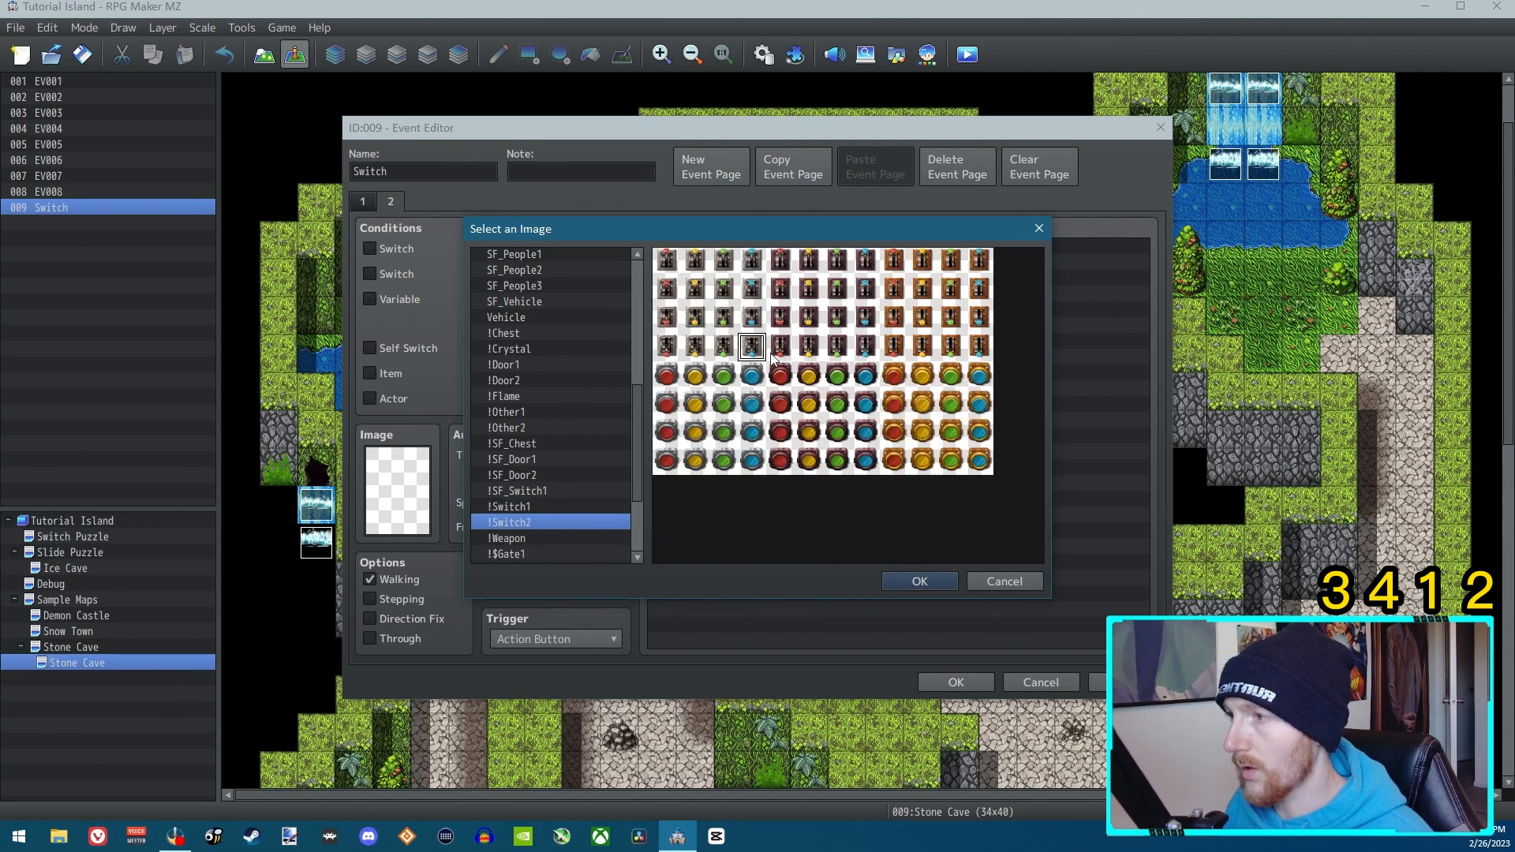
click(920, 580)
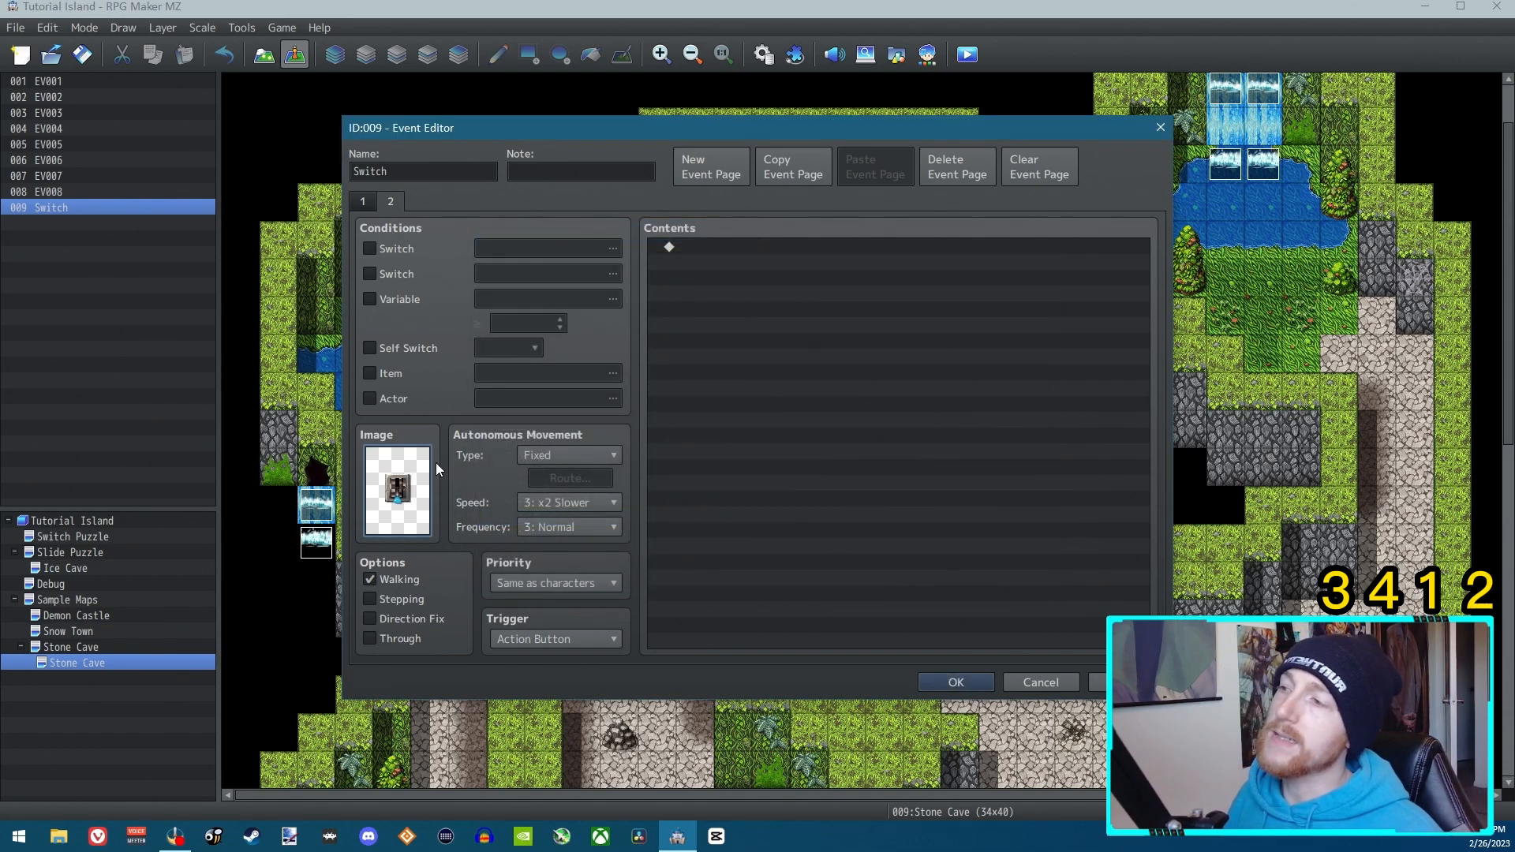
Make page 2 of the Switch event require variable 0002 CorrectSwitchesPulled to be at least 1.
click(396, 299)
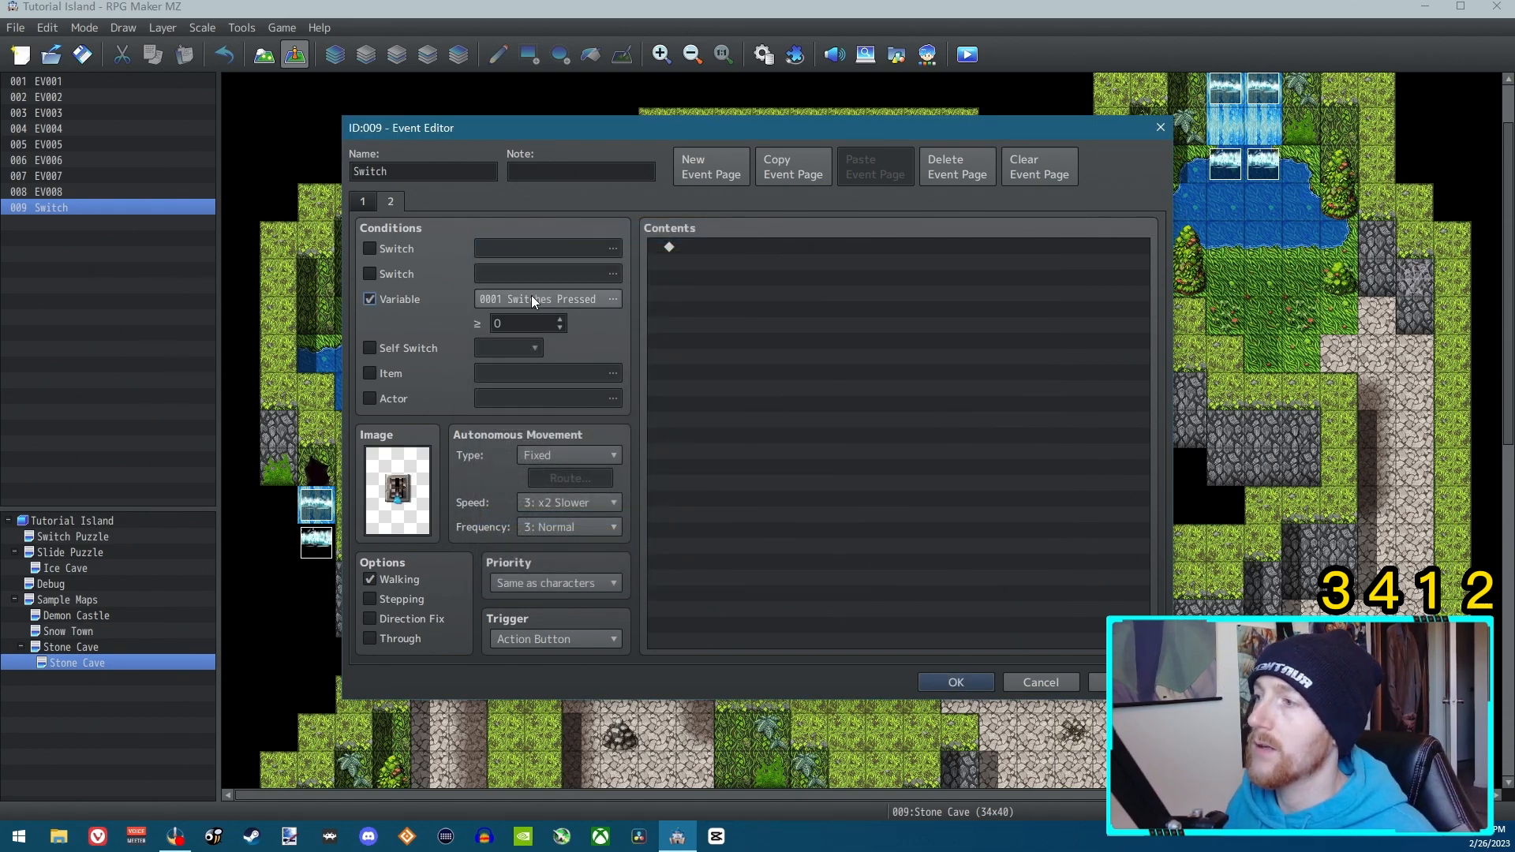
double_click(524, 301)
click(840, 257)
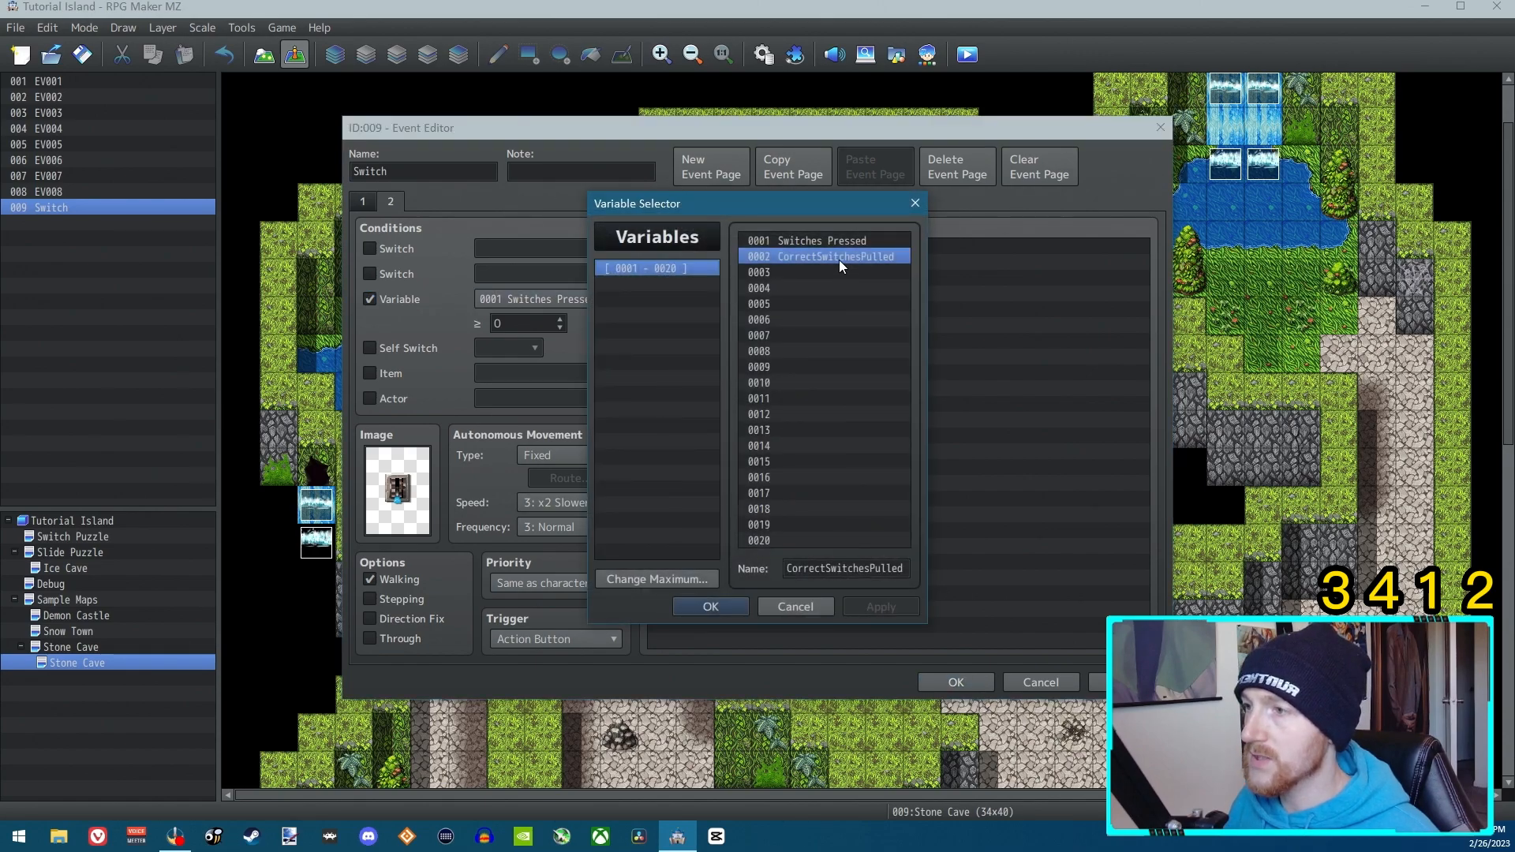
double_click(839, 259)
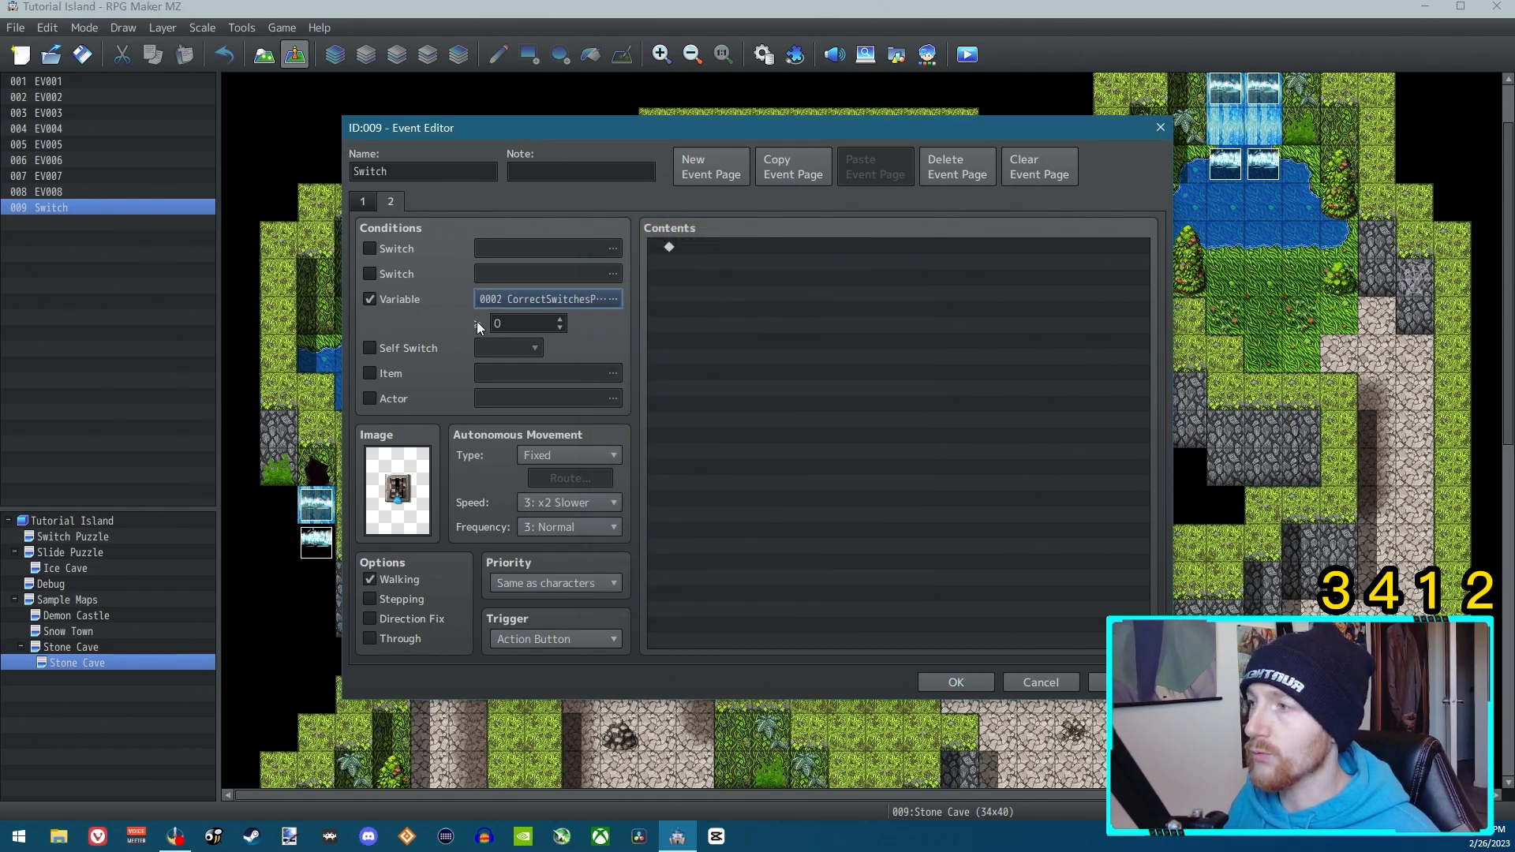
double_click(507, 323)
text(1)
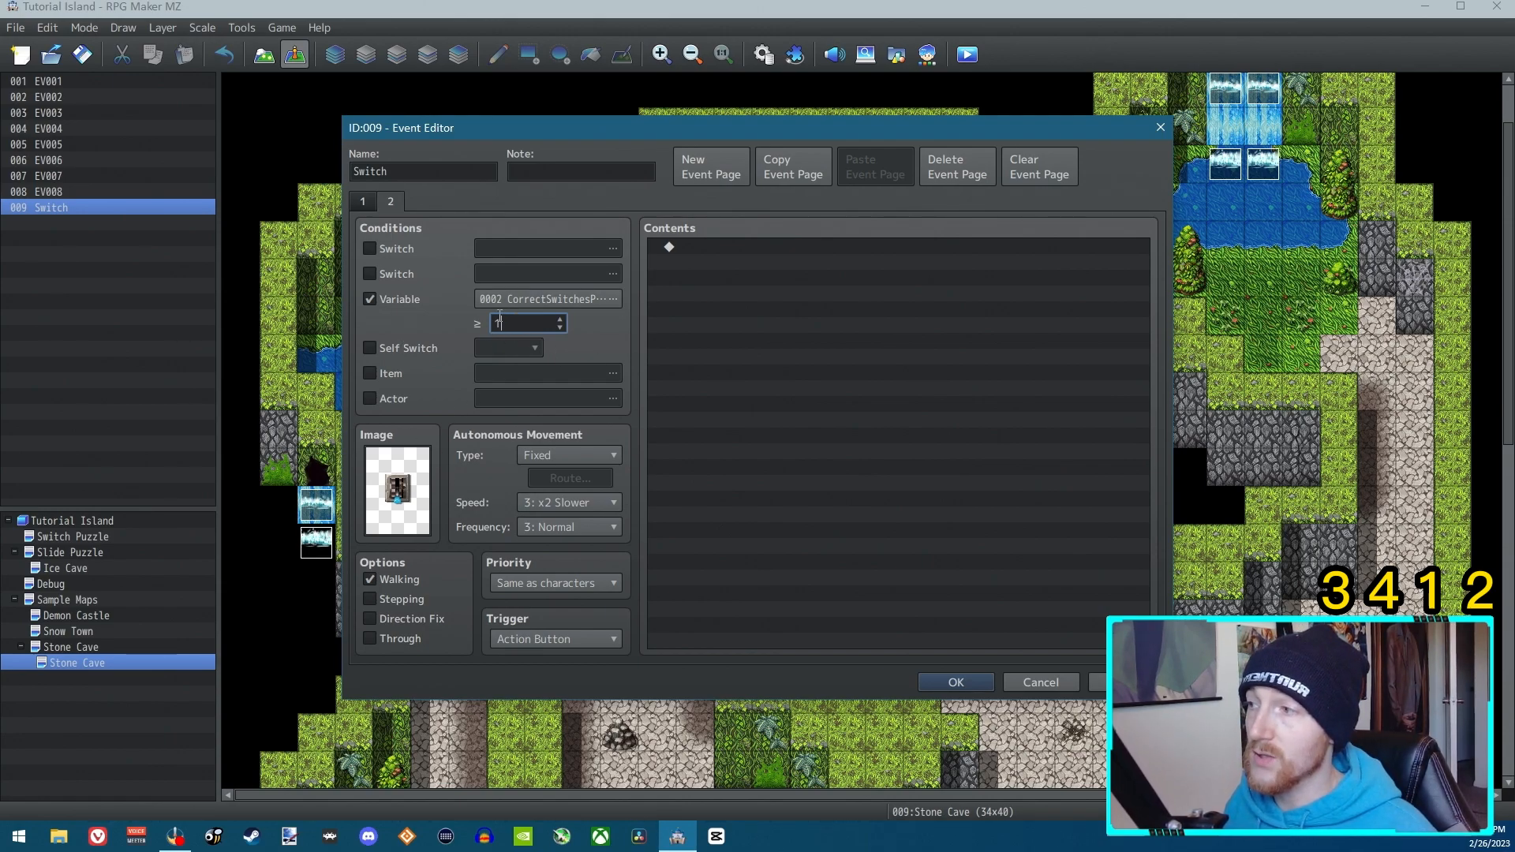
Compare the two pages of the Switch event and accept the event's changes.
click(363, 202)
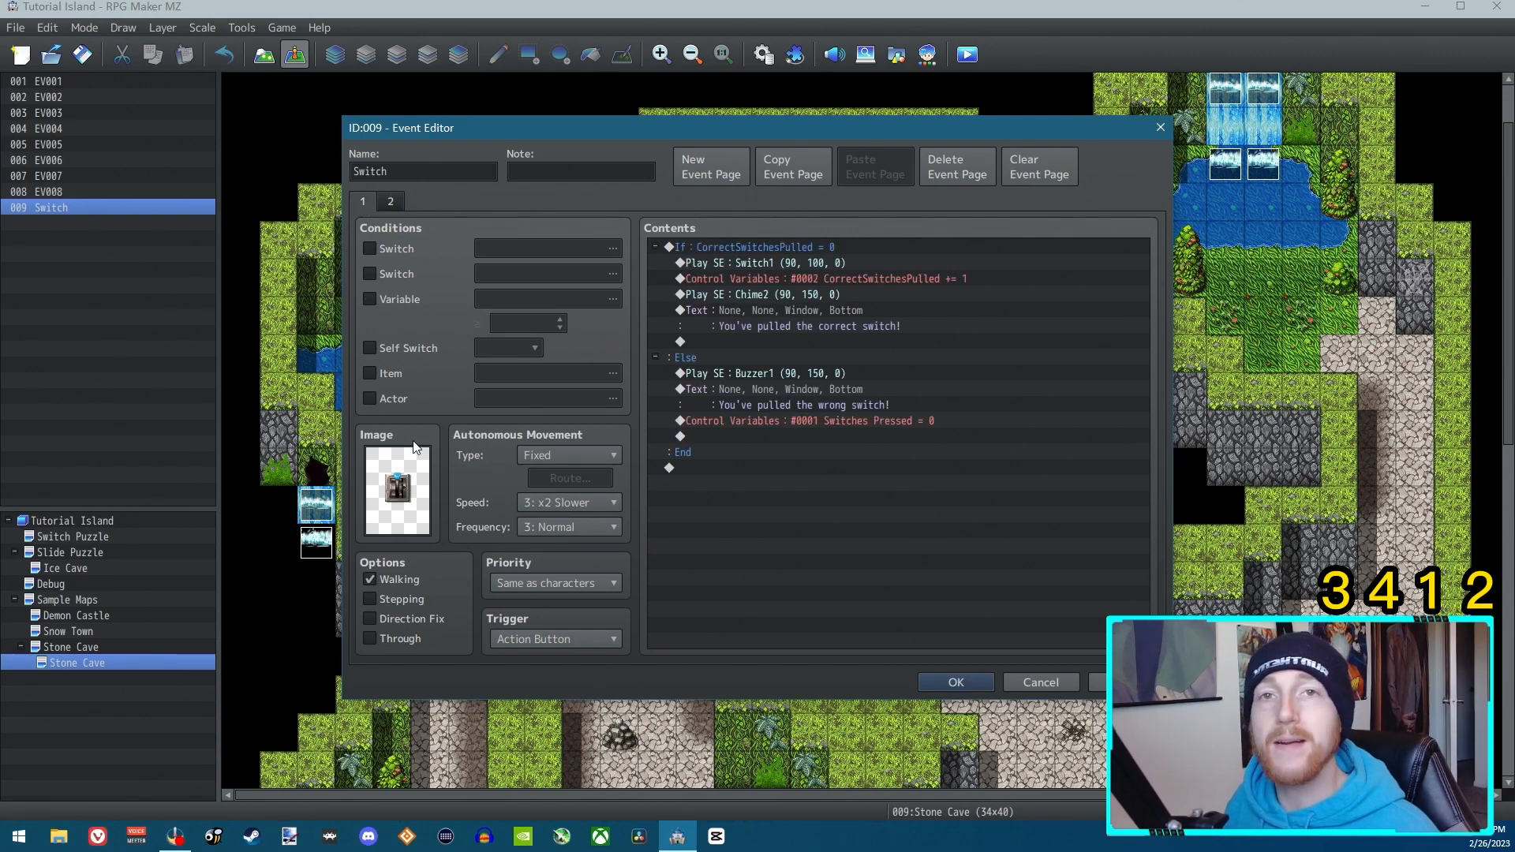
click(391, 202)
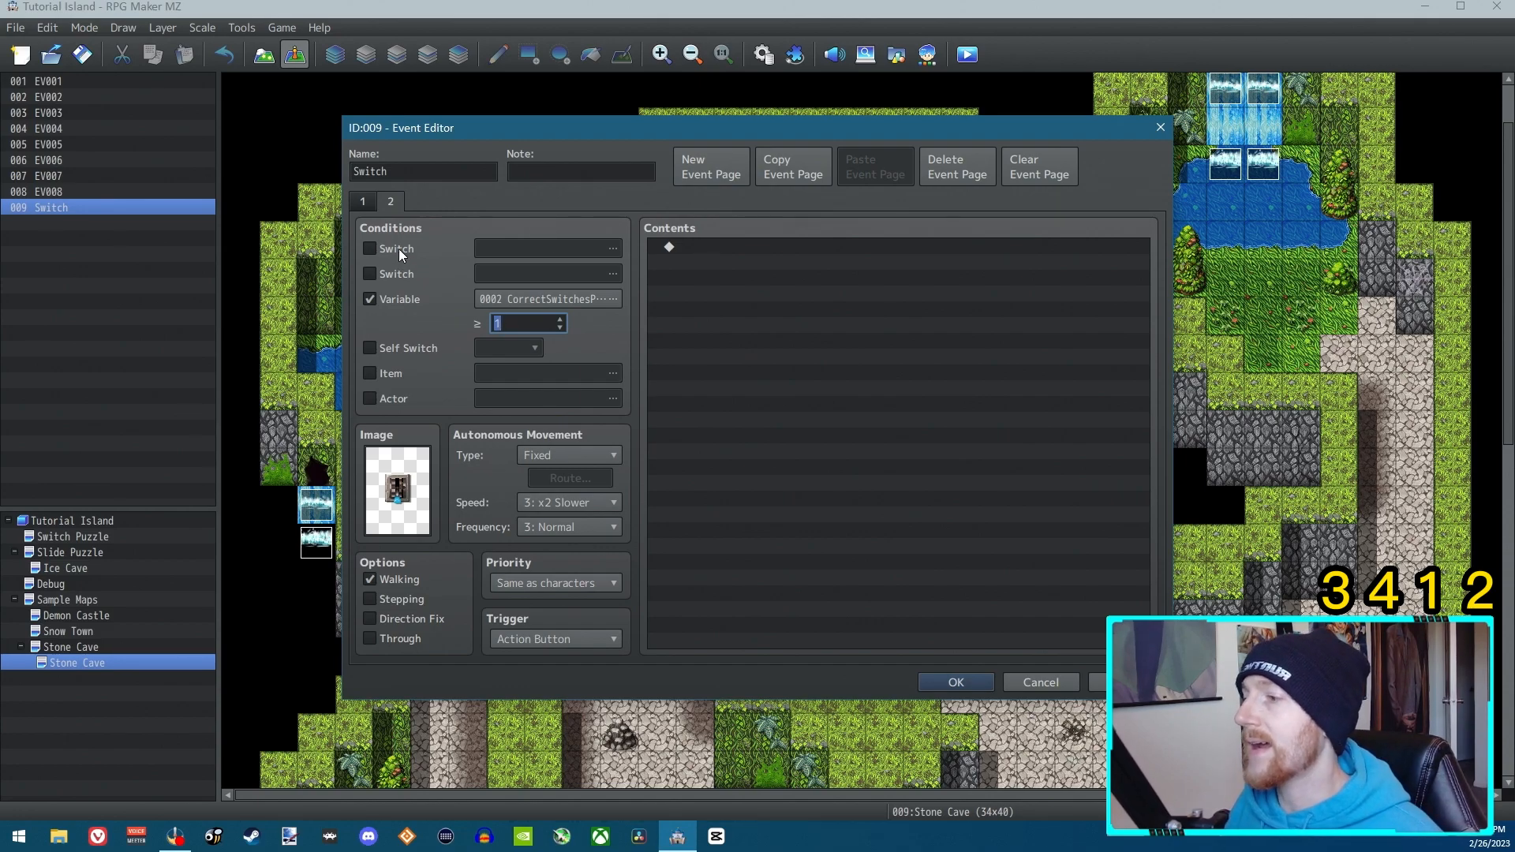
click(360, 204)
click(390, 205)
click(374, 202)
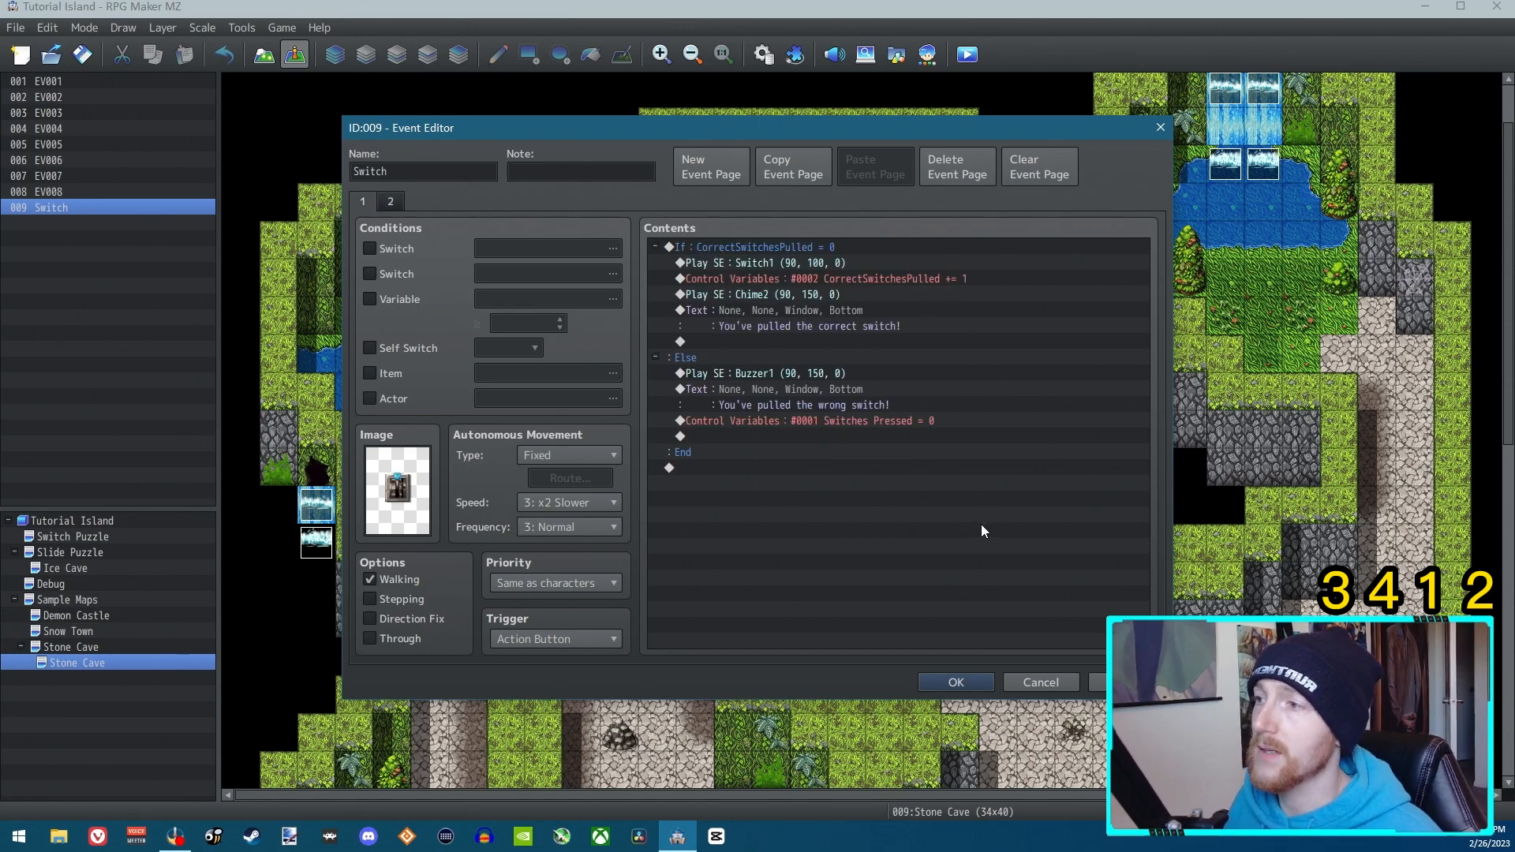
click(956, 682)
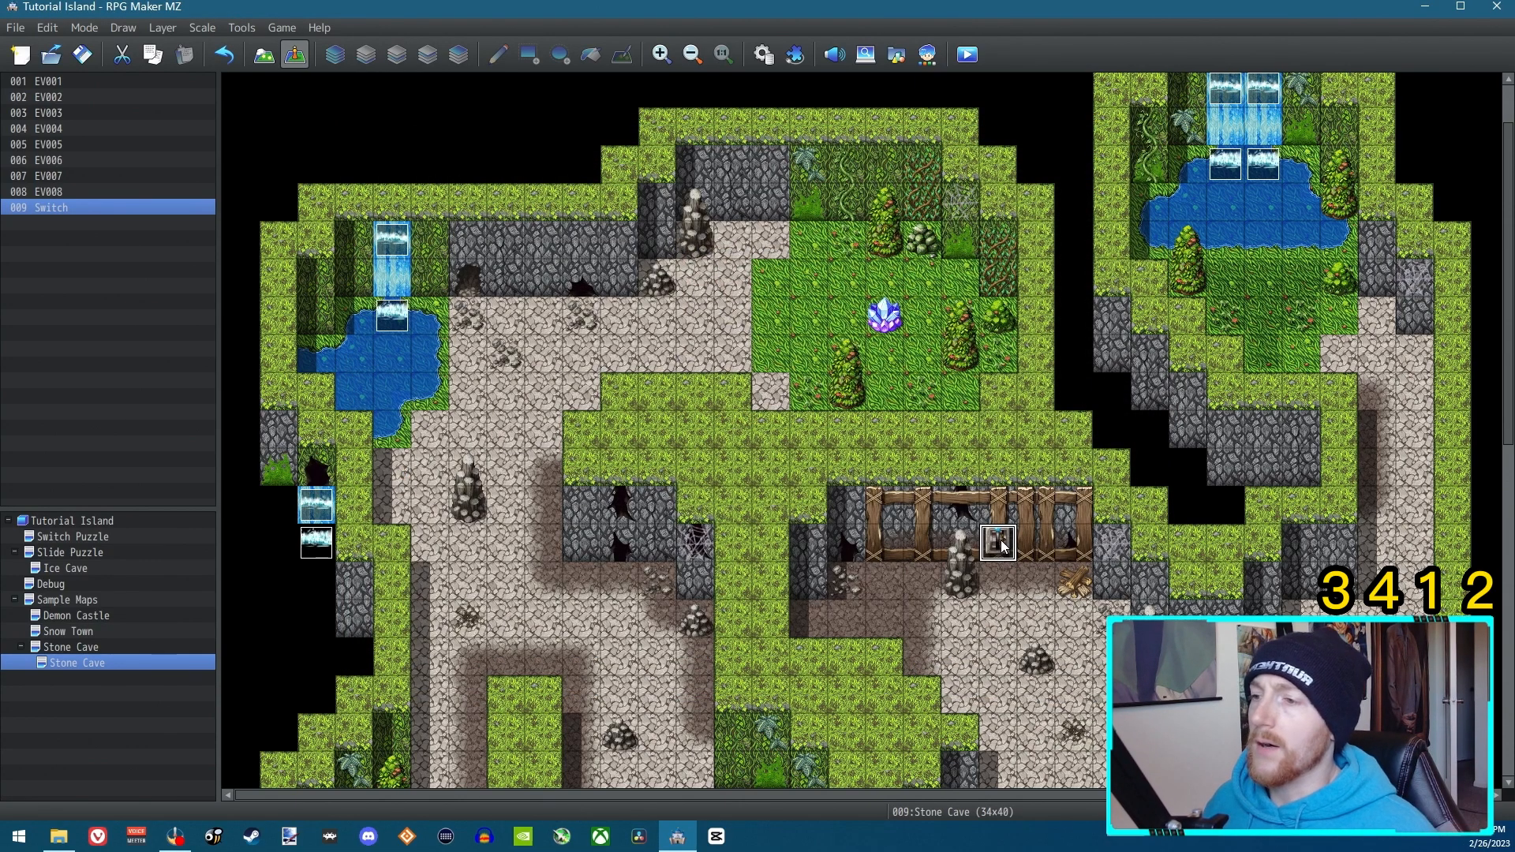
Copy the switch event and paste the copy on the tile directly to its right along the wooden fence.
right_click(1001, 542)
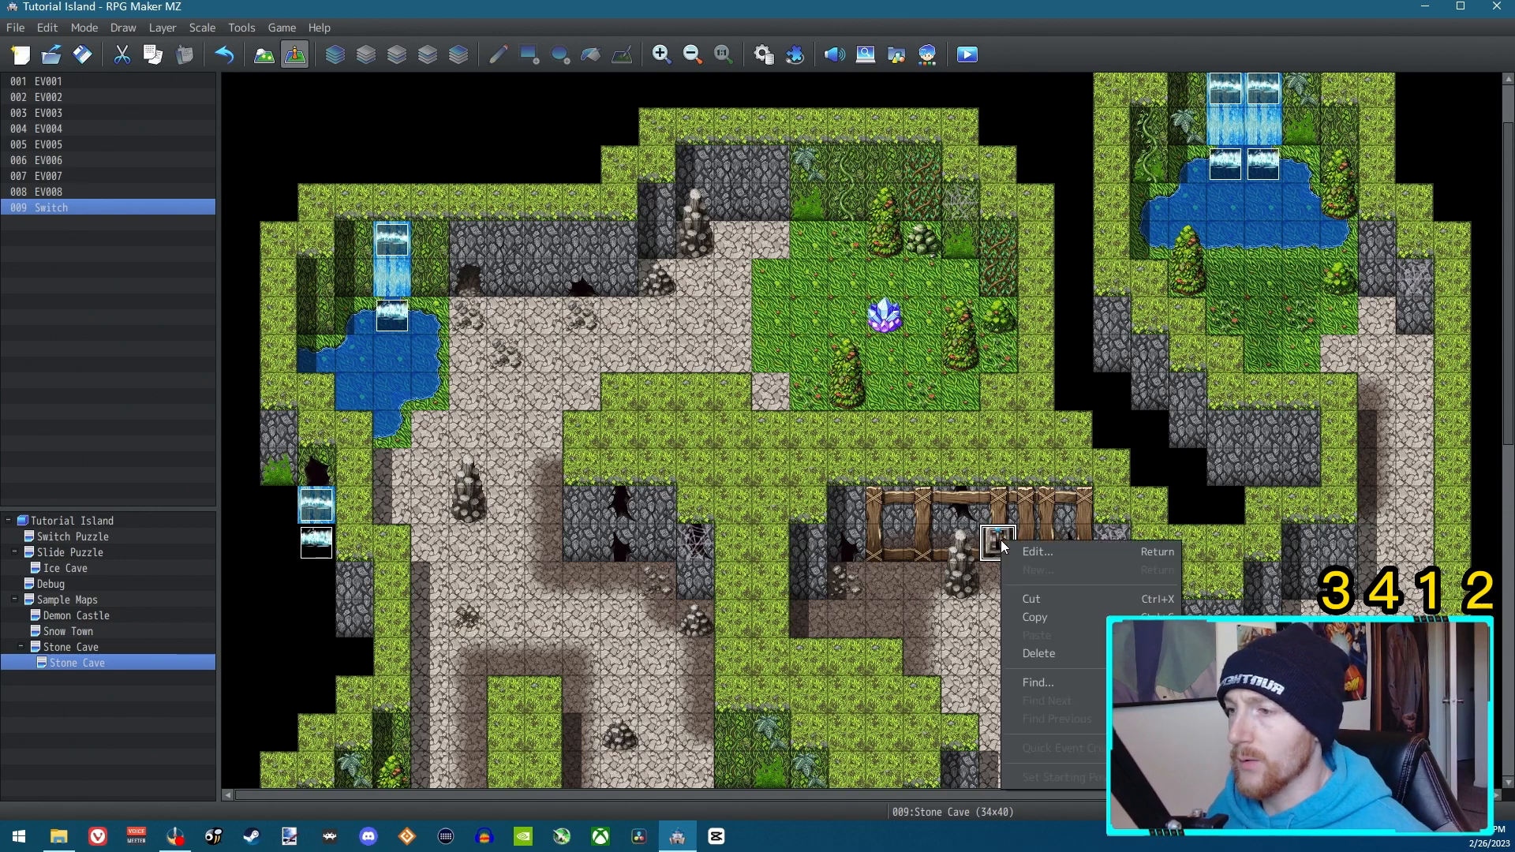
click(1048, 617)
click(1040, 547)
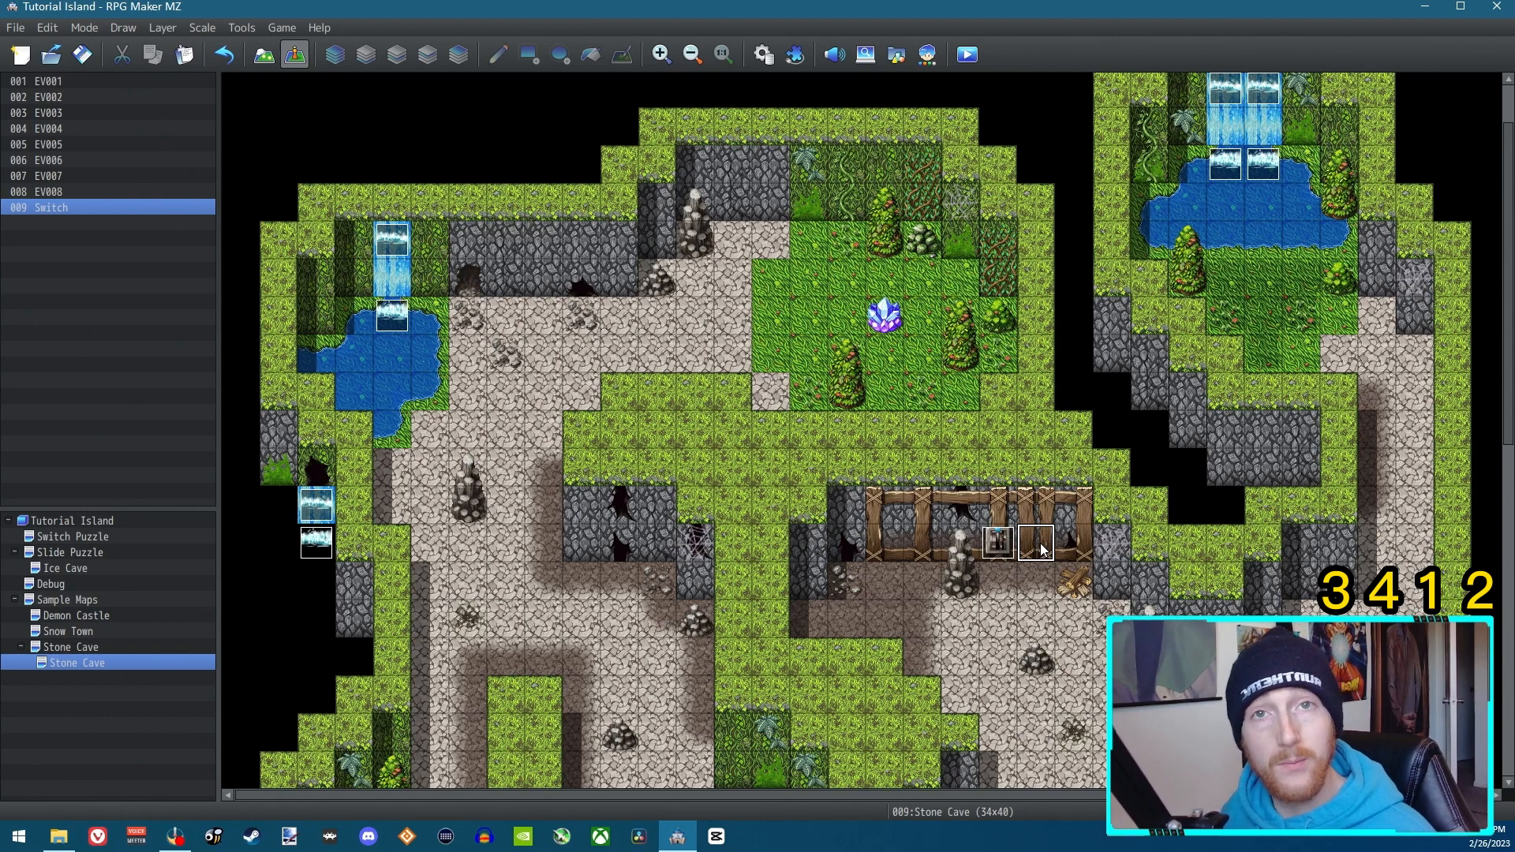
key(ctrl+v)
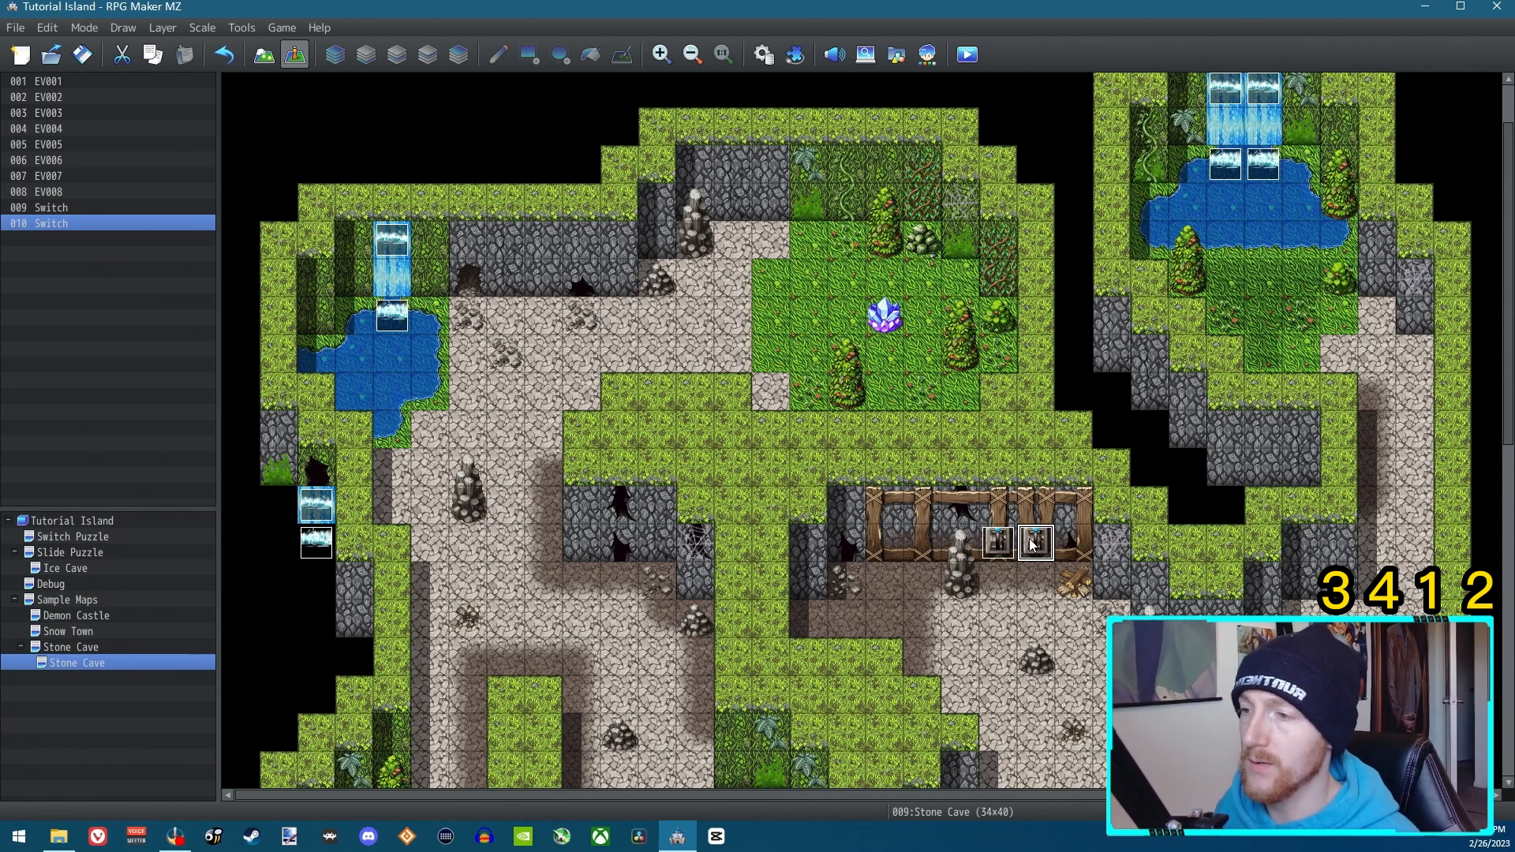
Set the Conditional Branch on page 1 of the pasted switch to check CorrectSwitchesPulled = 1.
double_click(1037, 543)
click(735, 248)
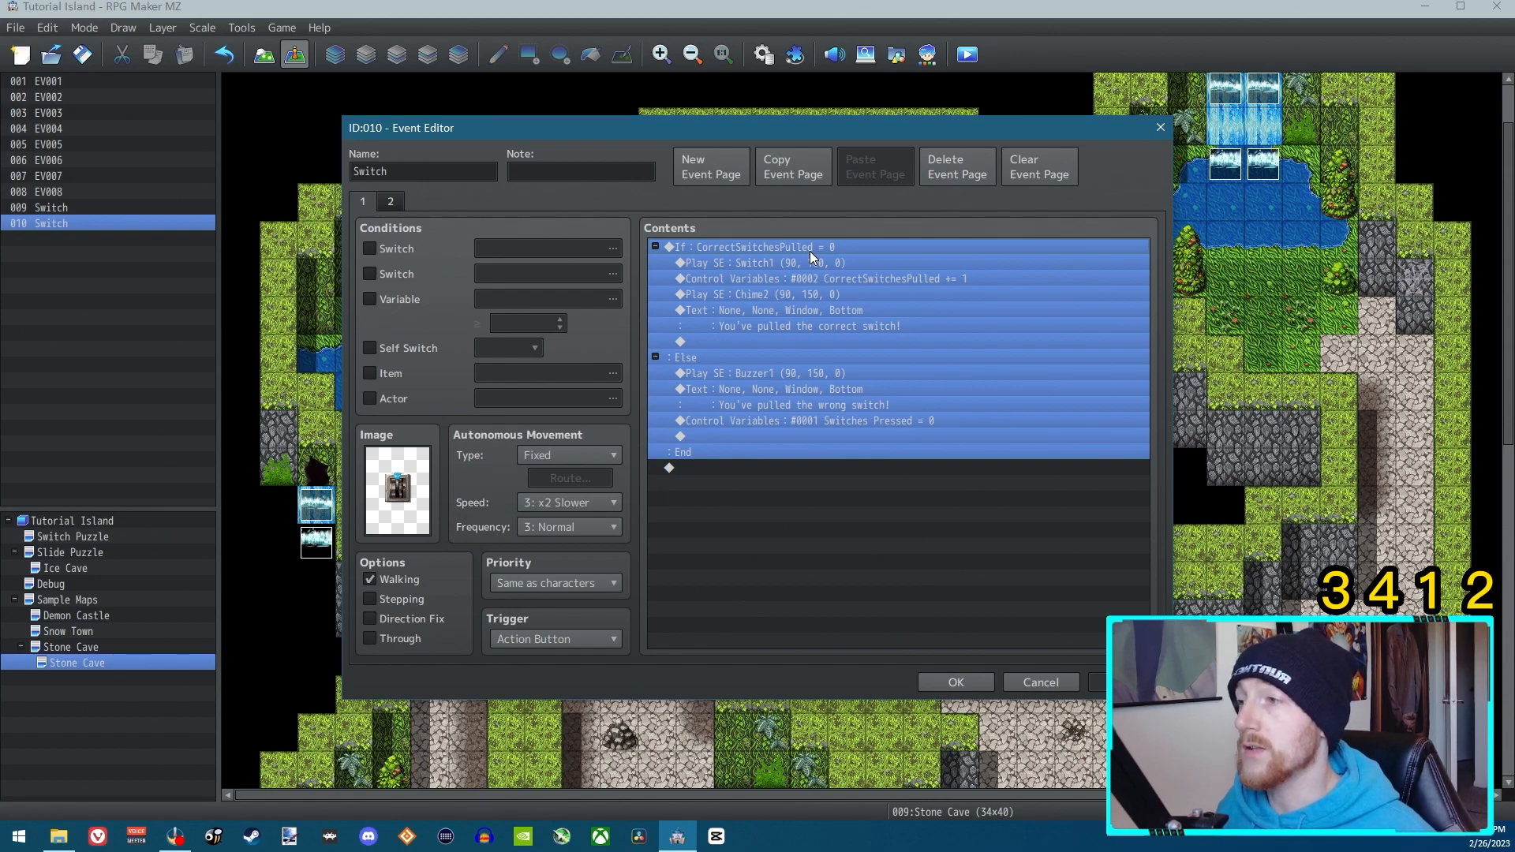
double_click(745, 251)
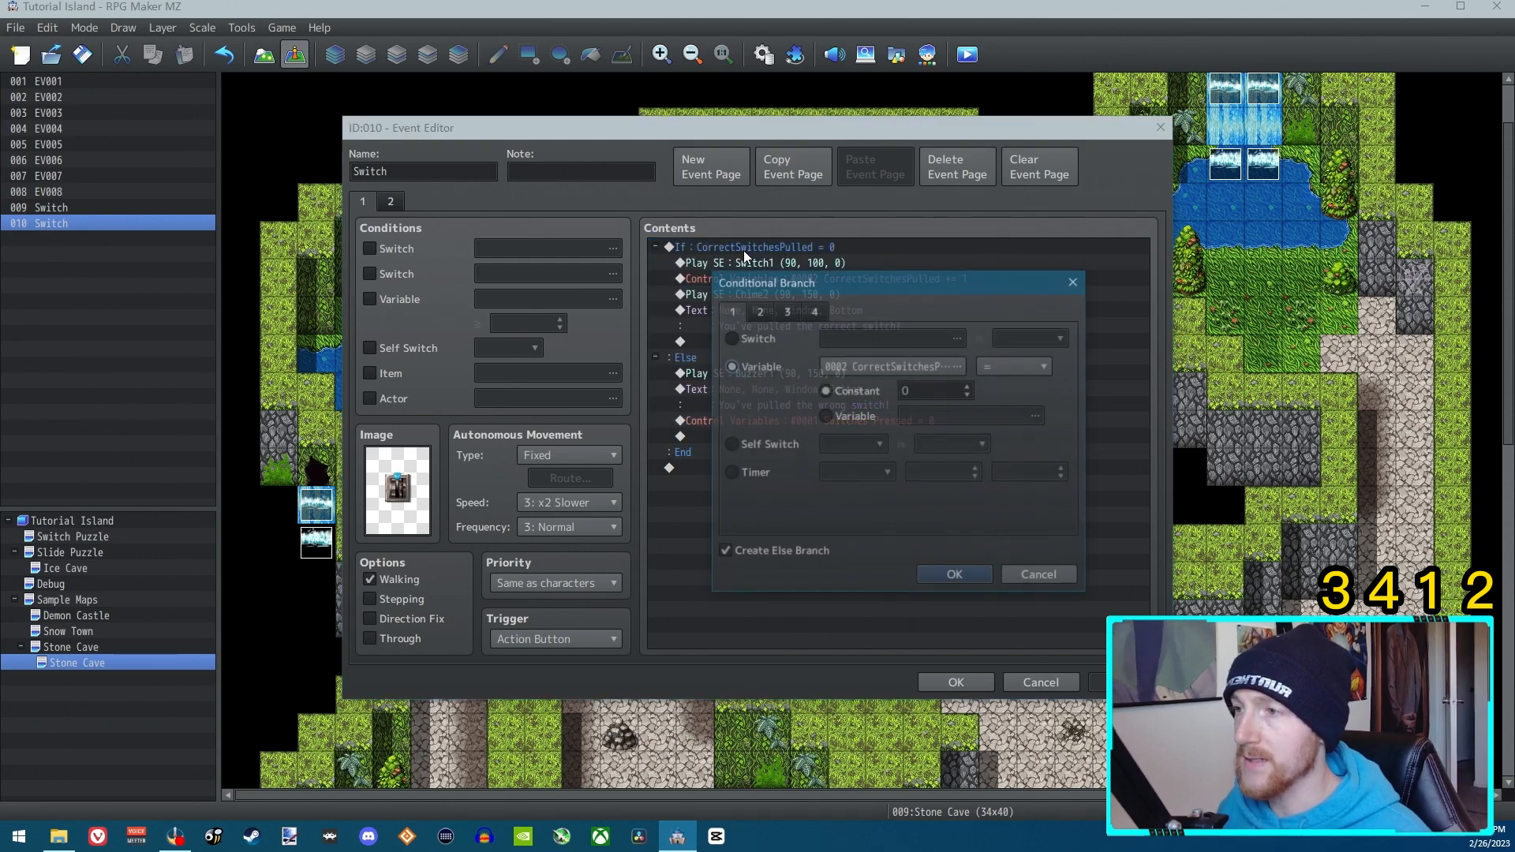
double_click(927, 388)
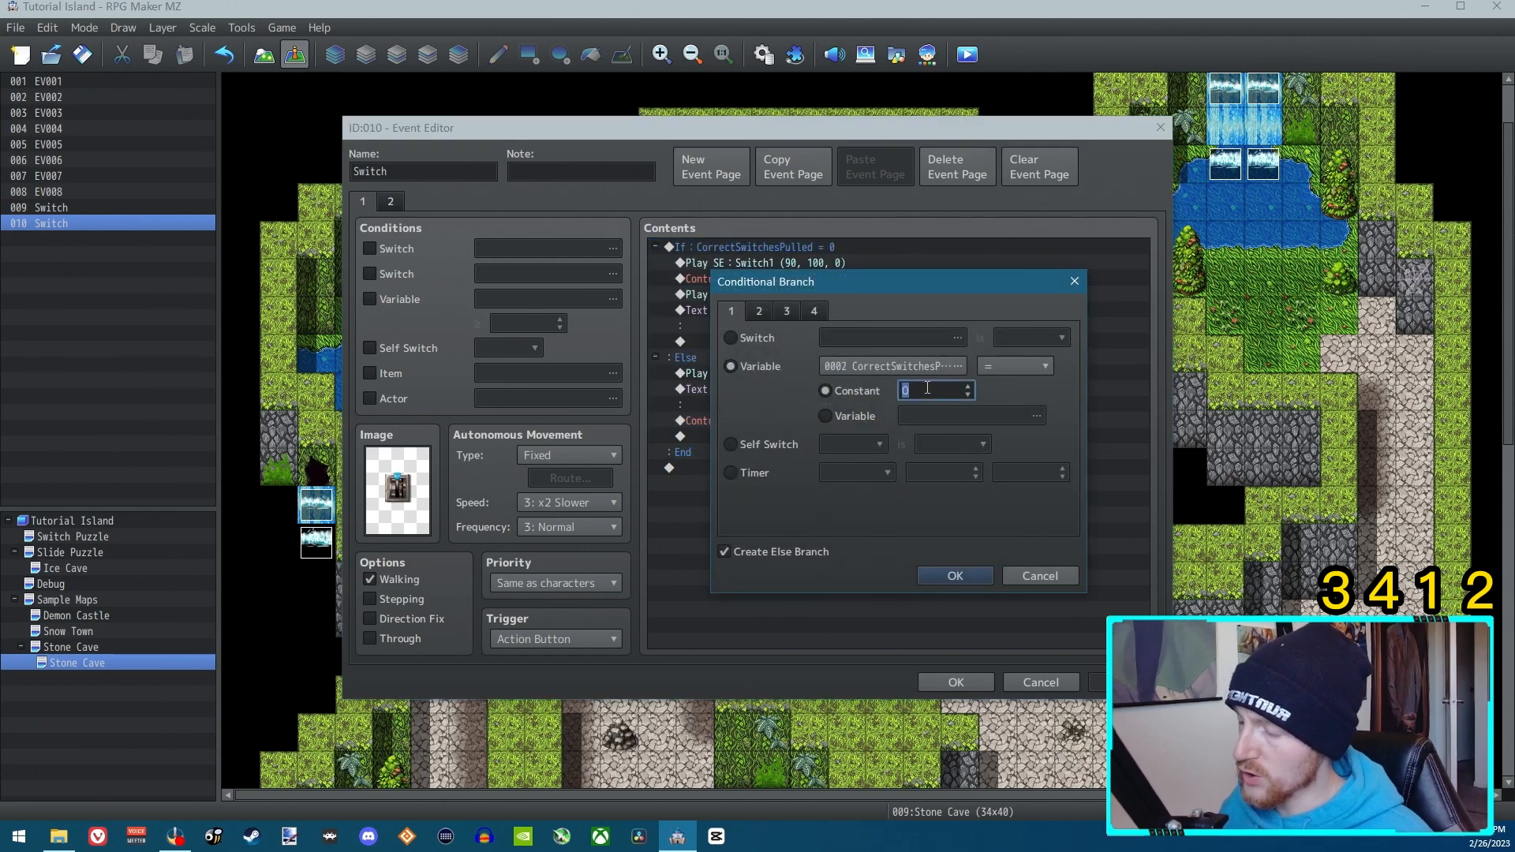
text(1)
click(963, 575)
click(749, 472)
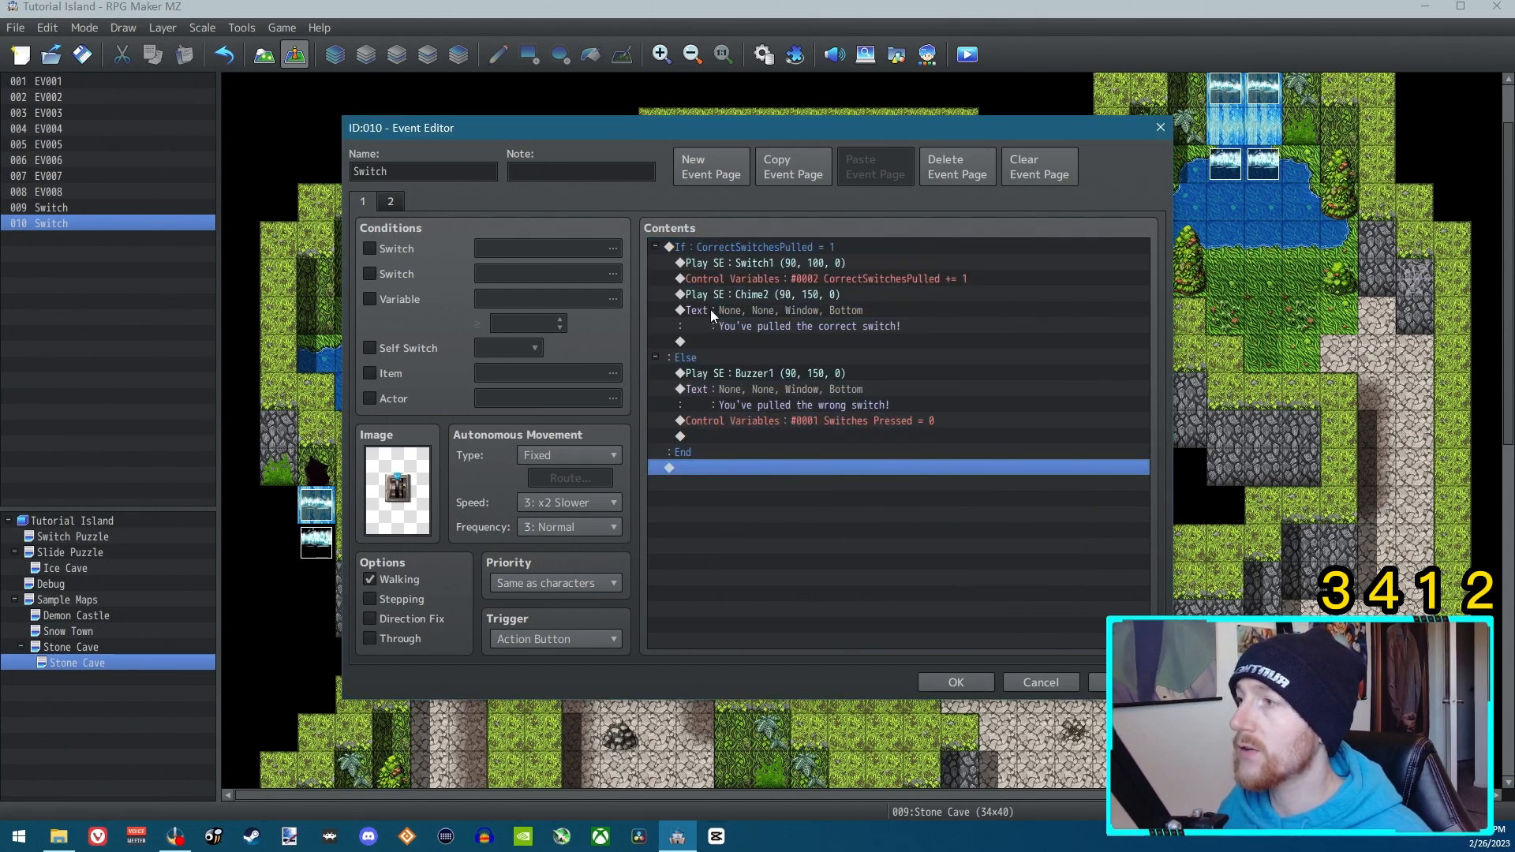
Set the second switch's page 2 variable condition to CorrectSwitchesPulled ≥ 2 and accept the event.
click(391, 202)
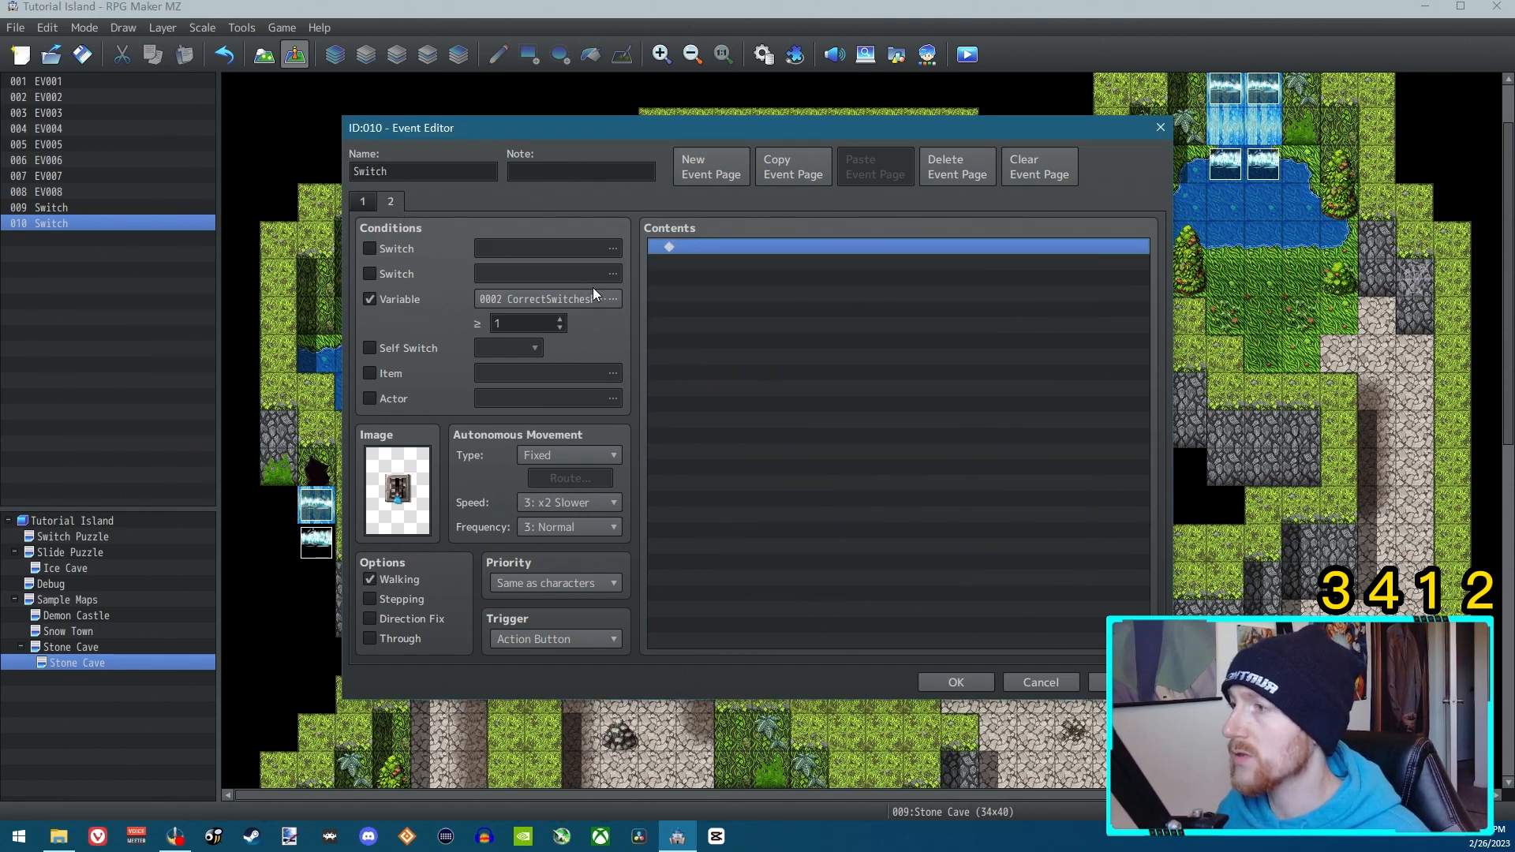
double_click(513, 324)
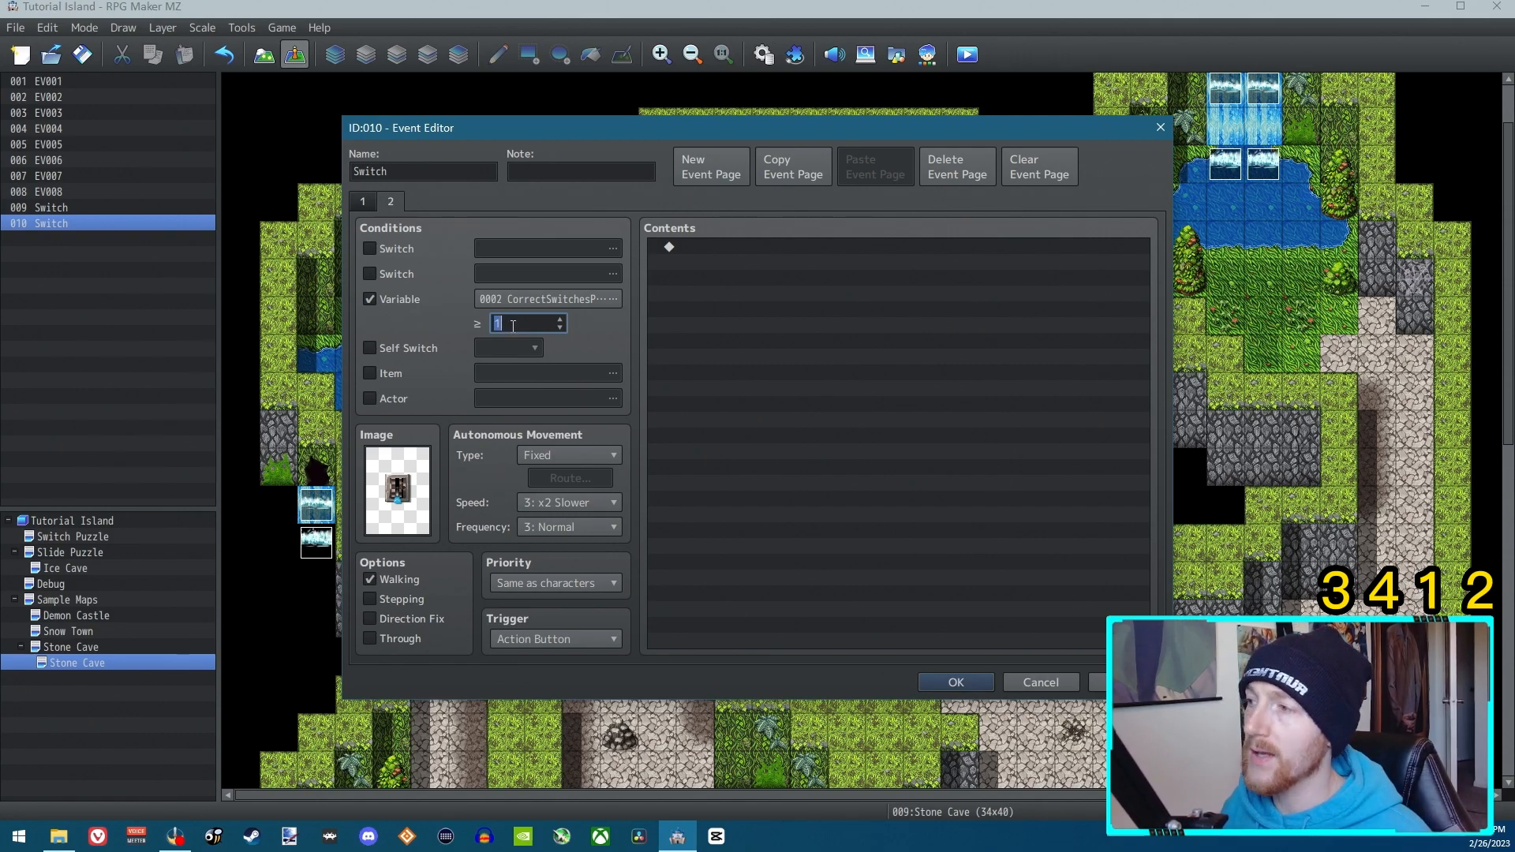
text(2)
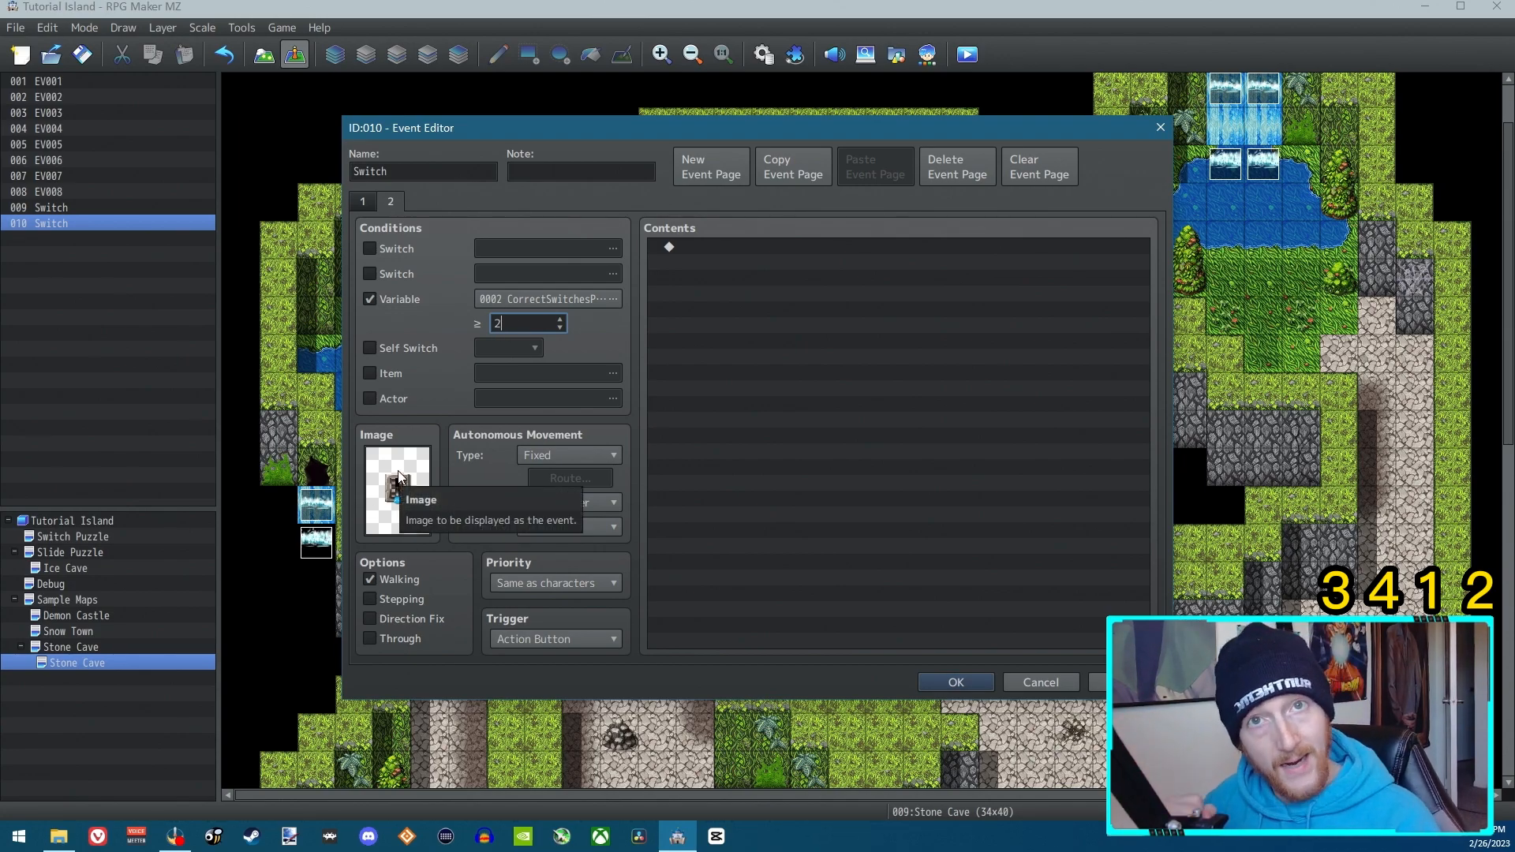
click(960, 680)
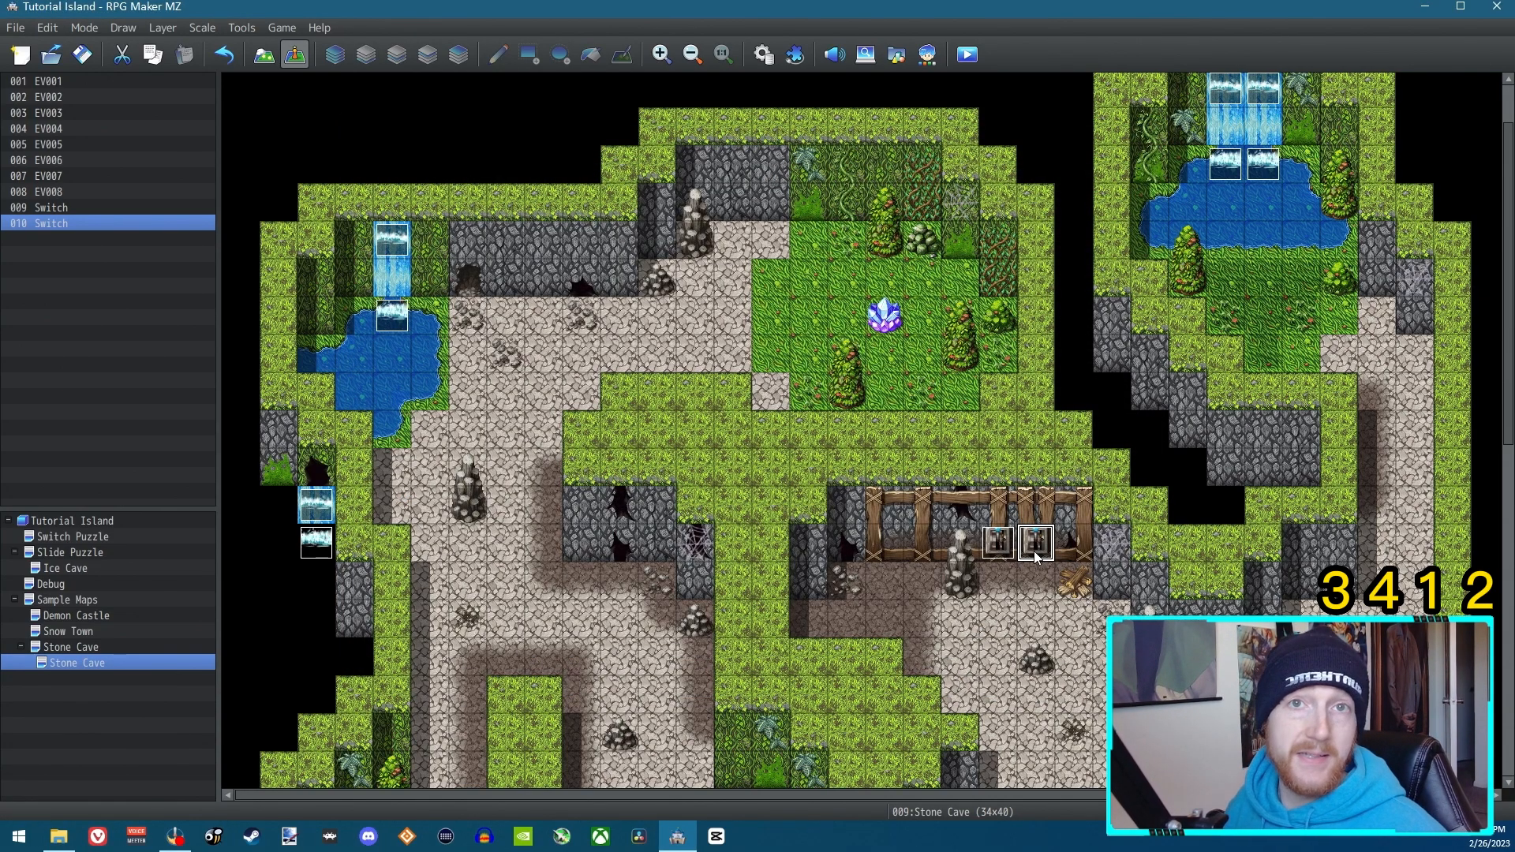
Paste a copy of the second switch at the left end of the wooden fence and set its Conditional Branch to CorrectSwitchesPulled = 2.
click(887, 555)
key(ctrl+v)
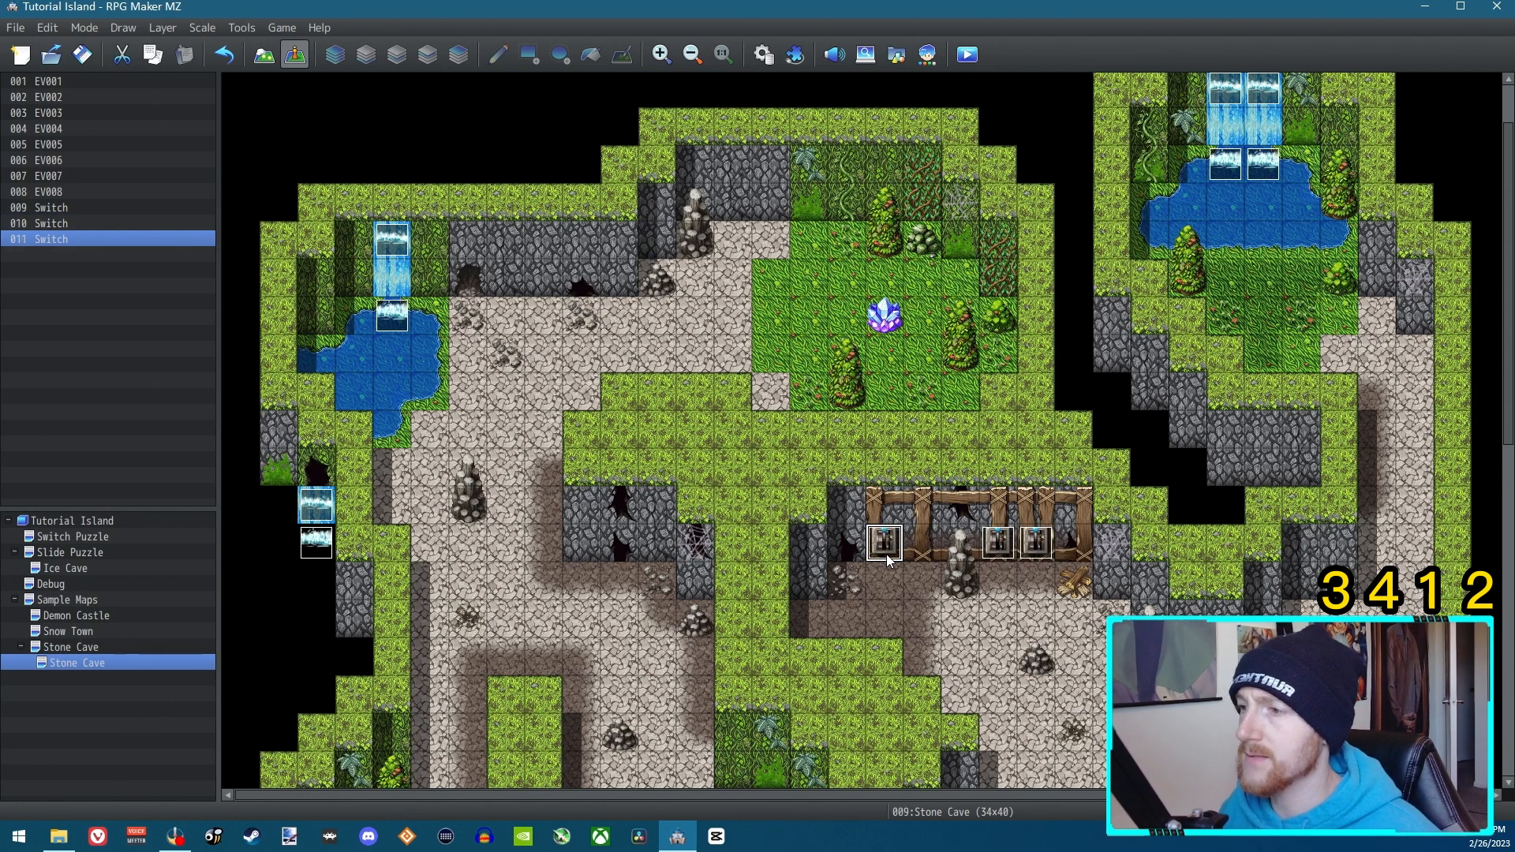
double_click(884, 550)
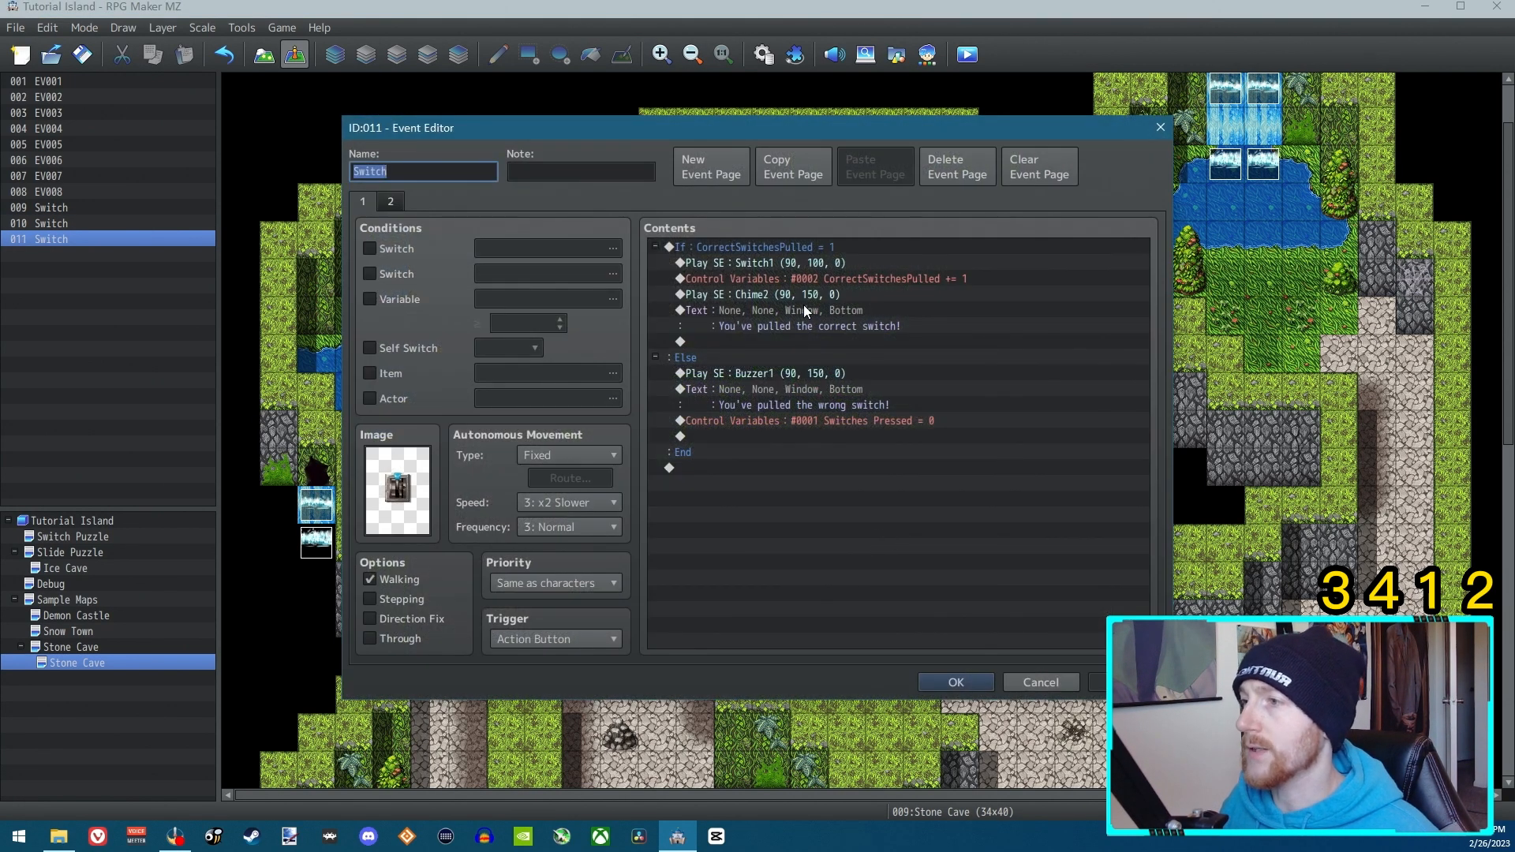
click(794, 248)
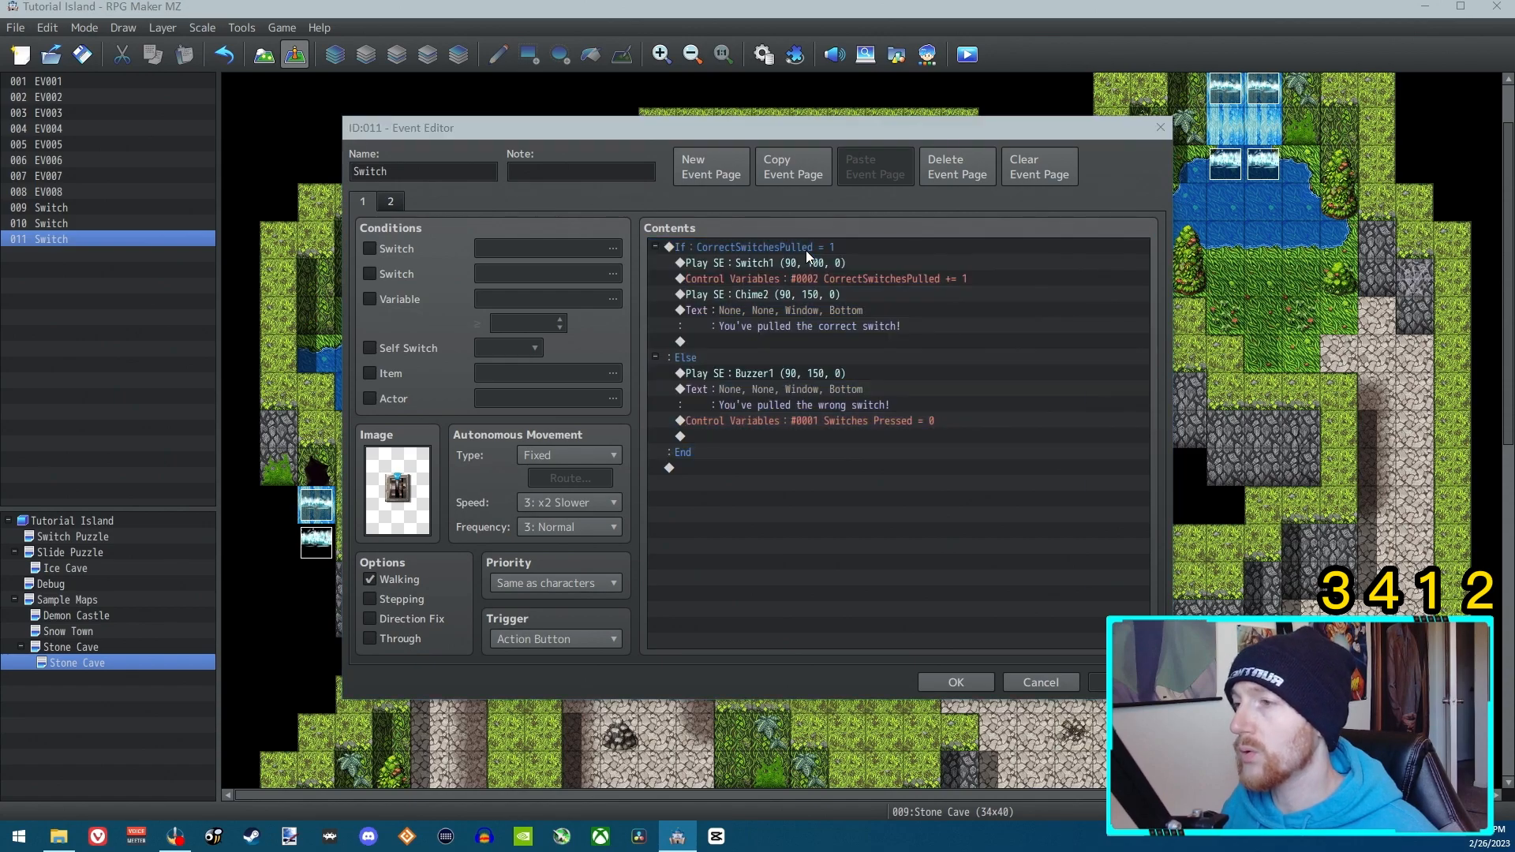
double_click(806, 248)
double_click(924, 389)
text(2)
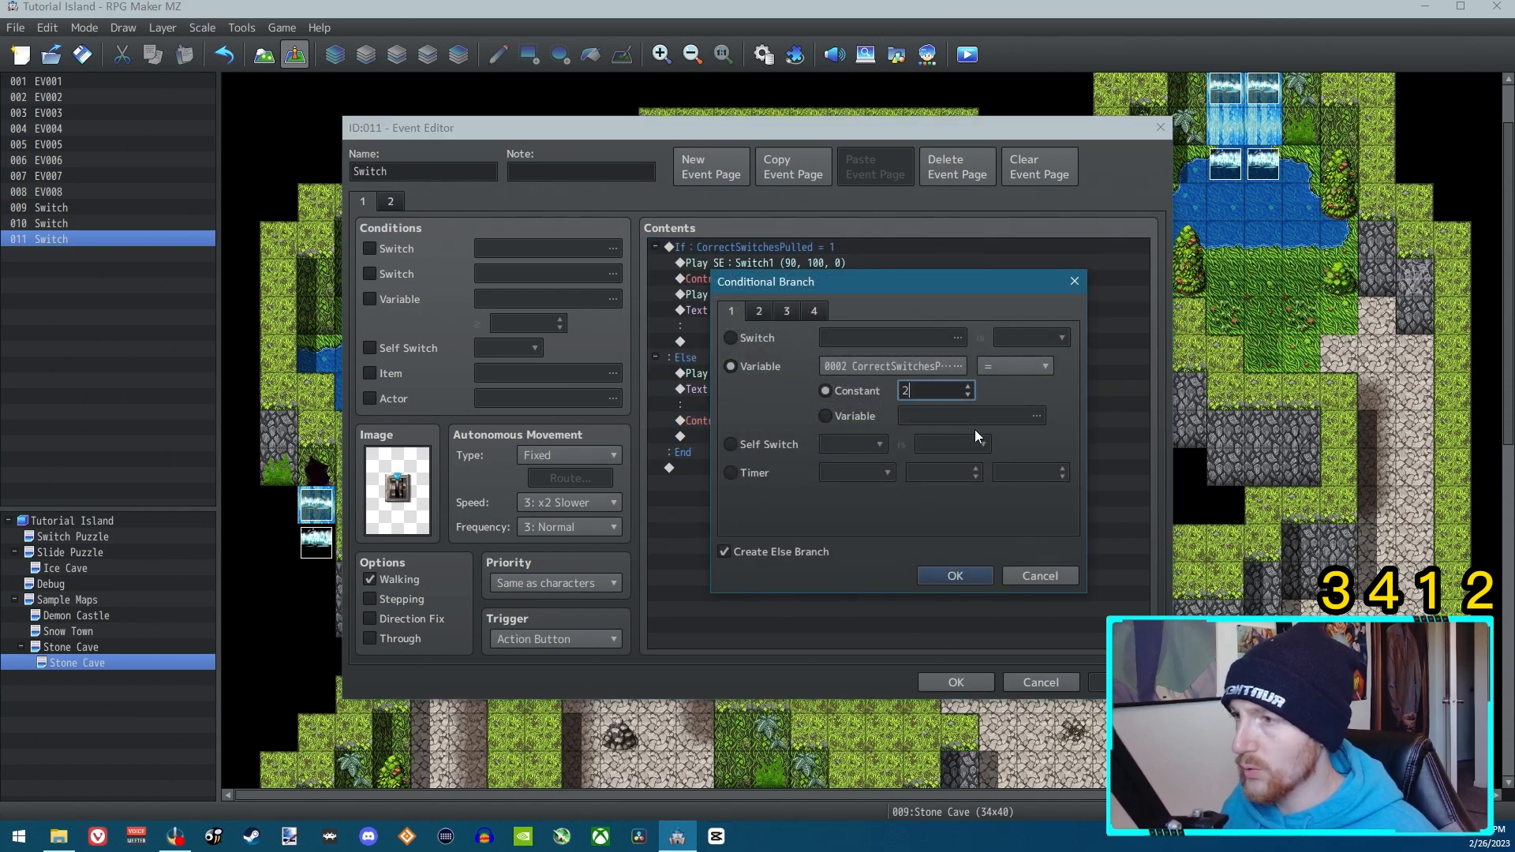
click(966, 575)
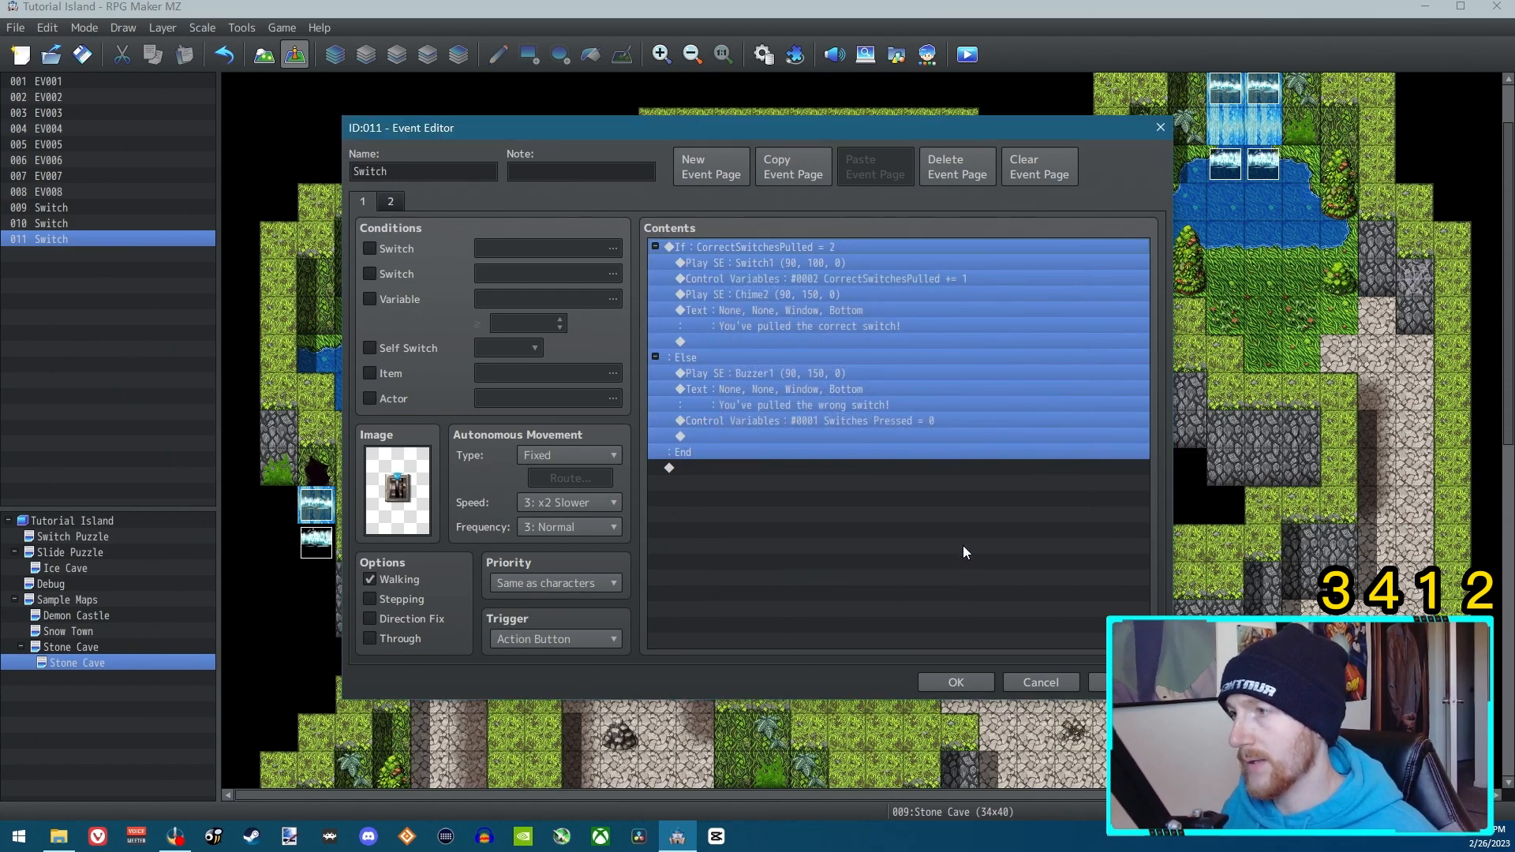
click(832, 315)
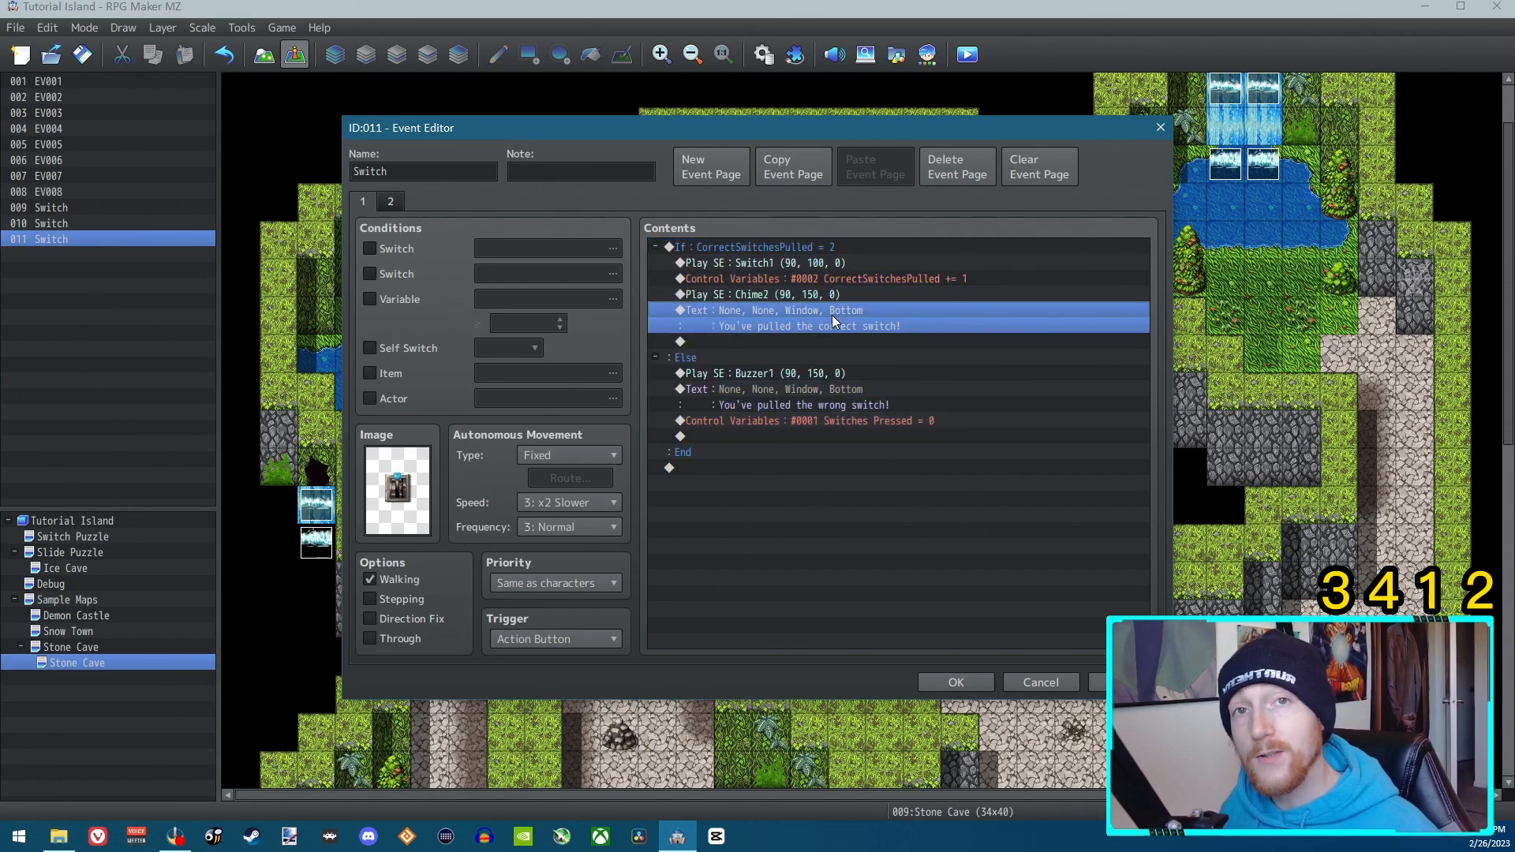
Set page 2 of the fence's leftmost switch to require CorrectSwitchesPulled ≥ 3 and accept the event.
click(387, 200)
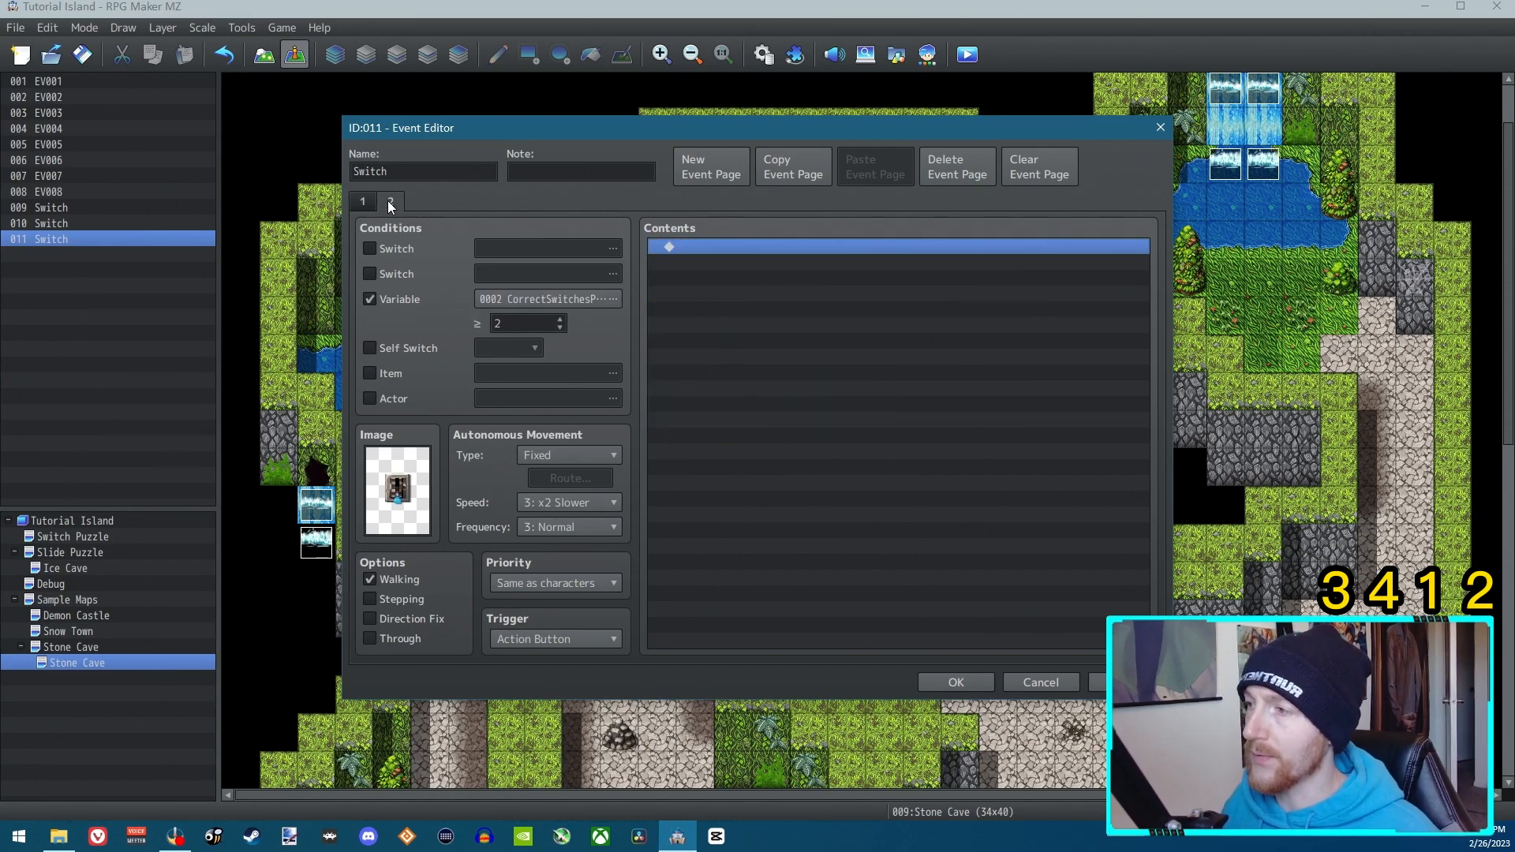
double_click(520, 325)
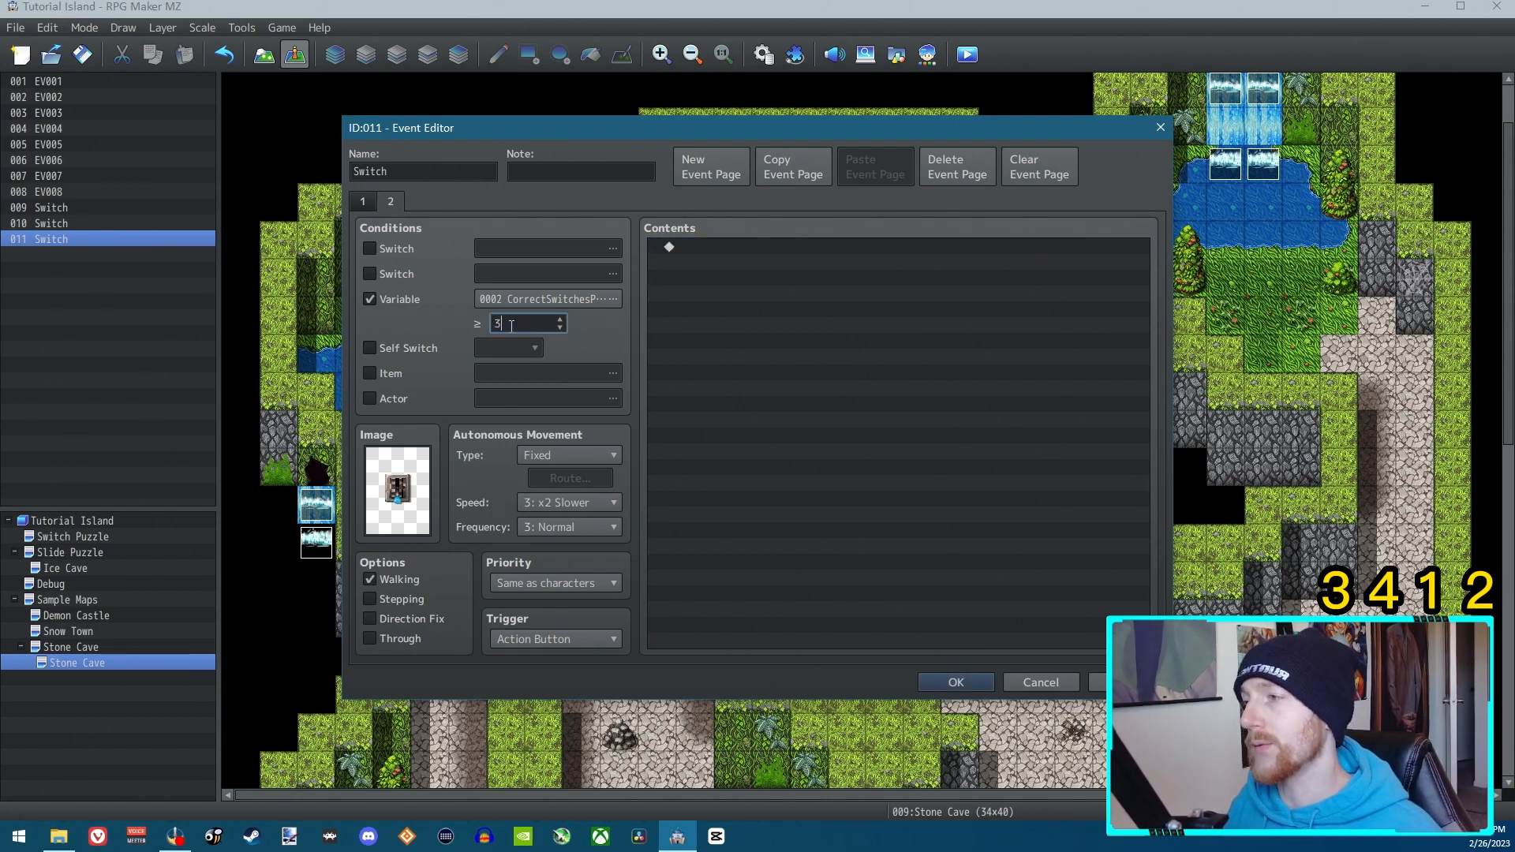
click(939, 681)
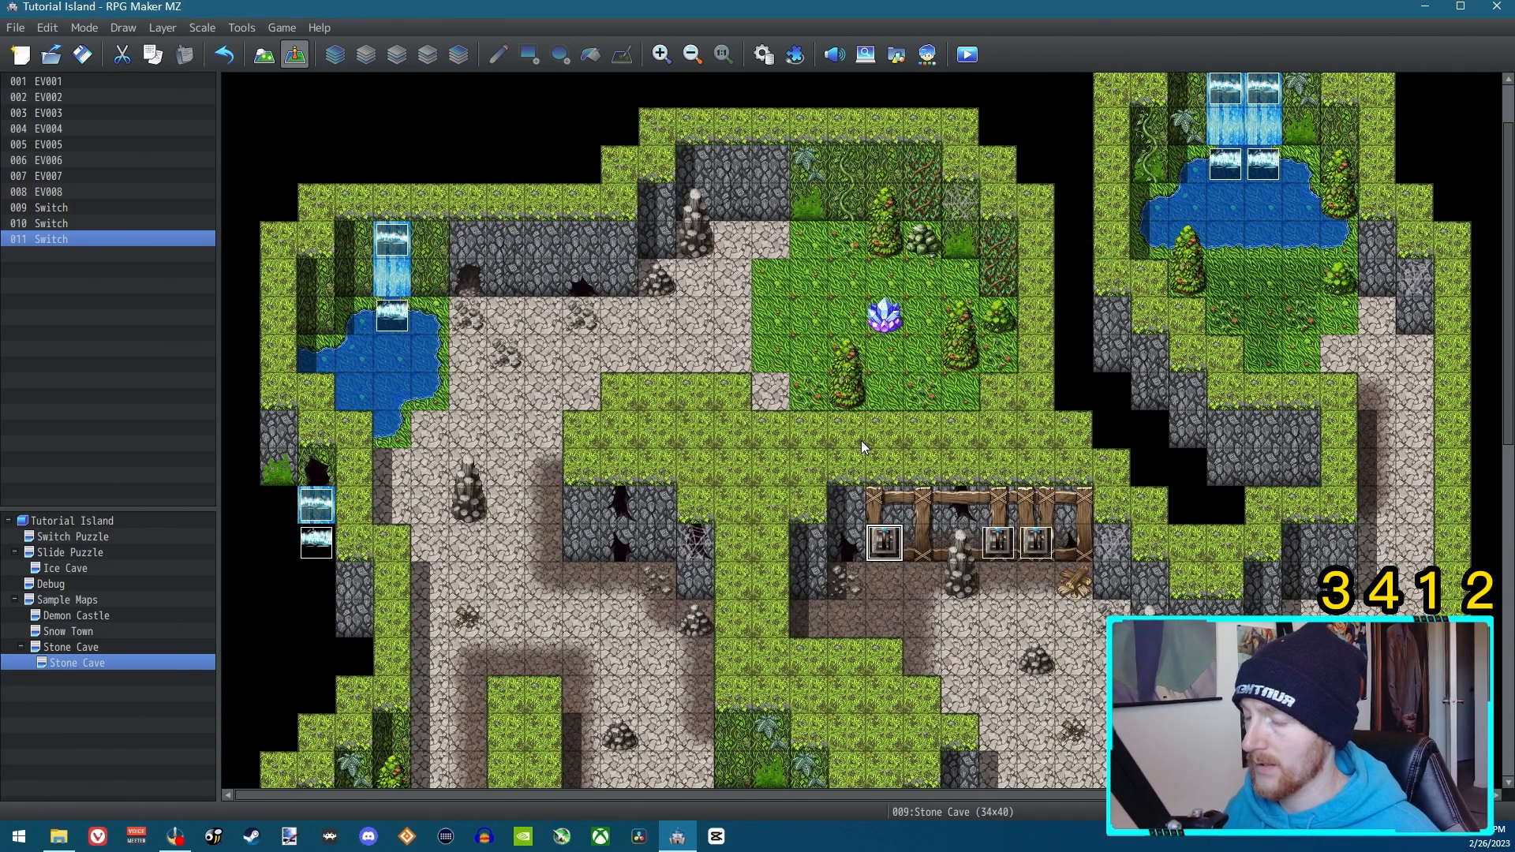
Paste a fourth switch event on the tile directly right of the fence's leftmost switch.
right_click(927, 541)
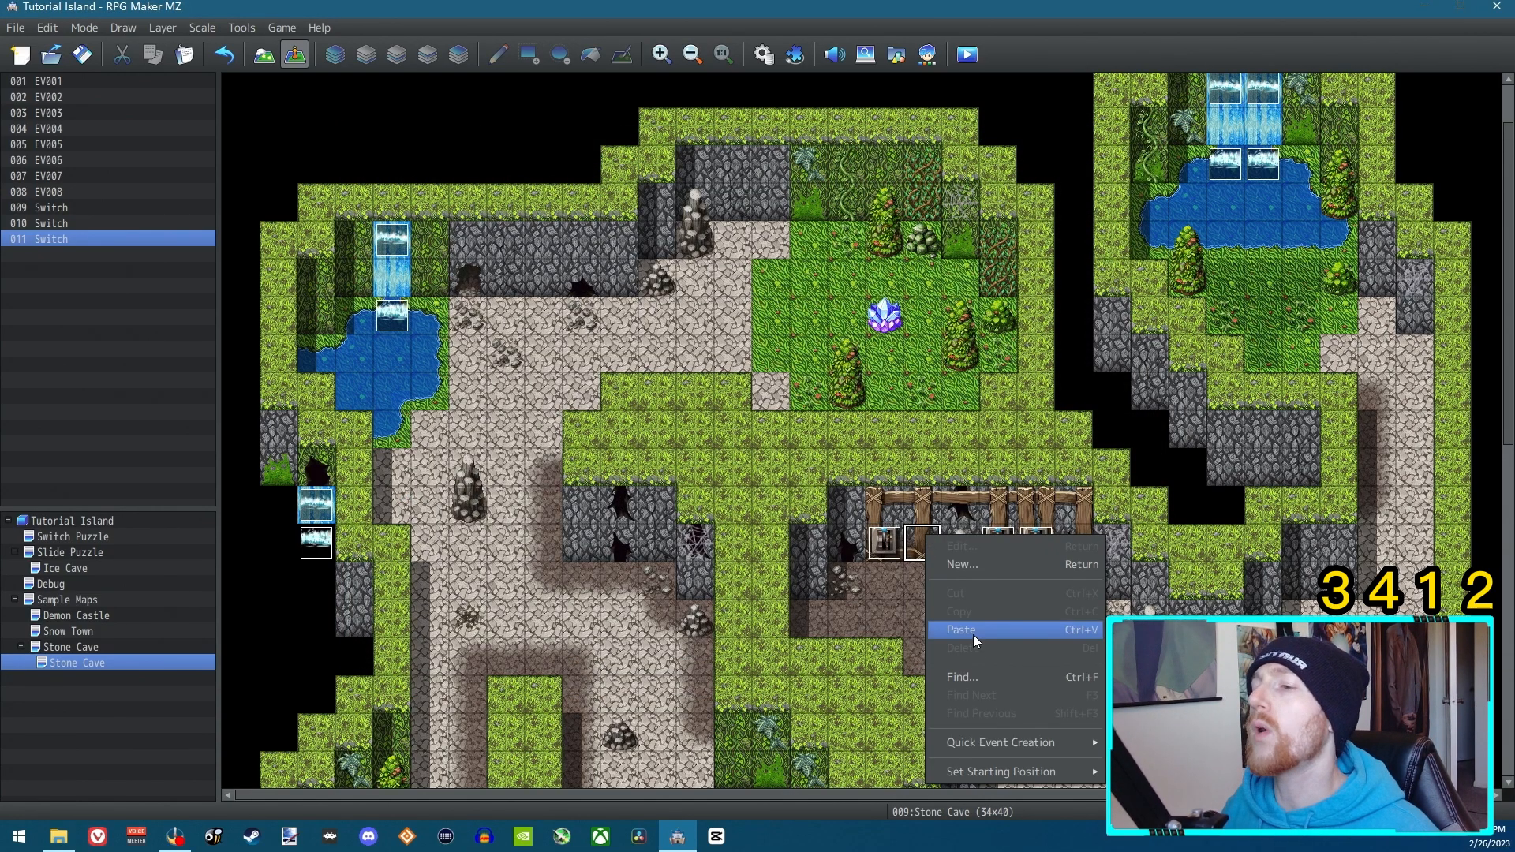
click(954, 631)
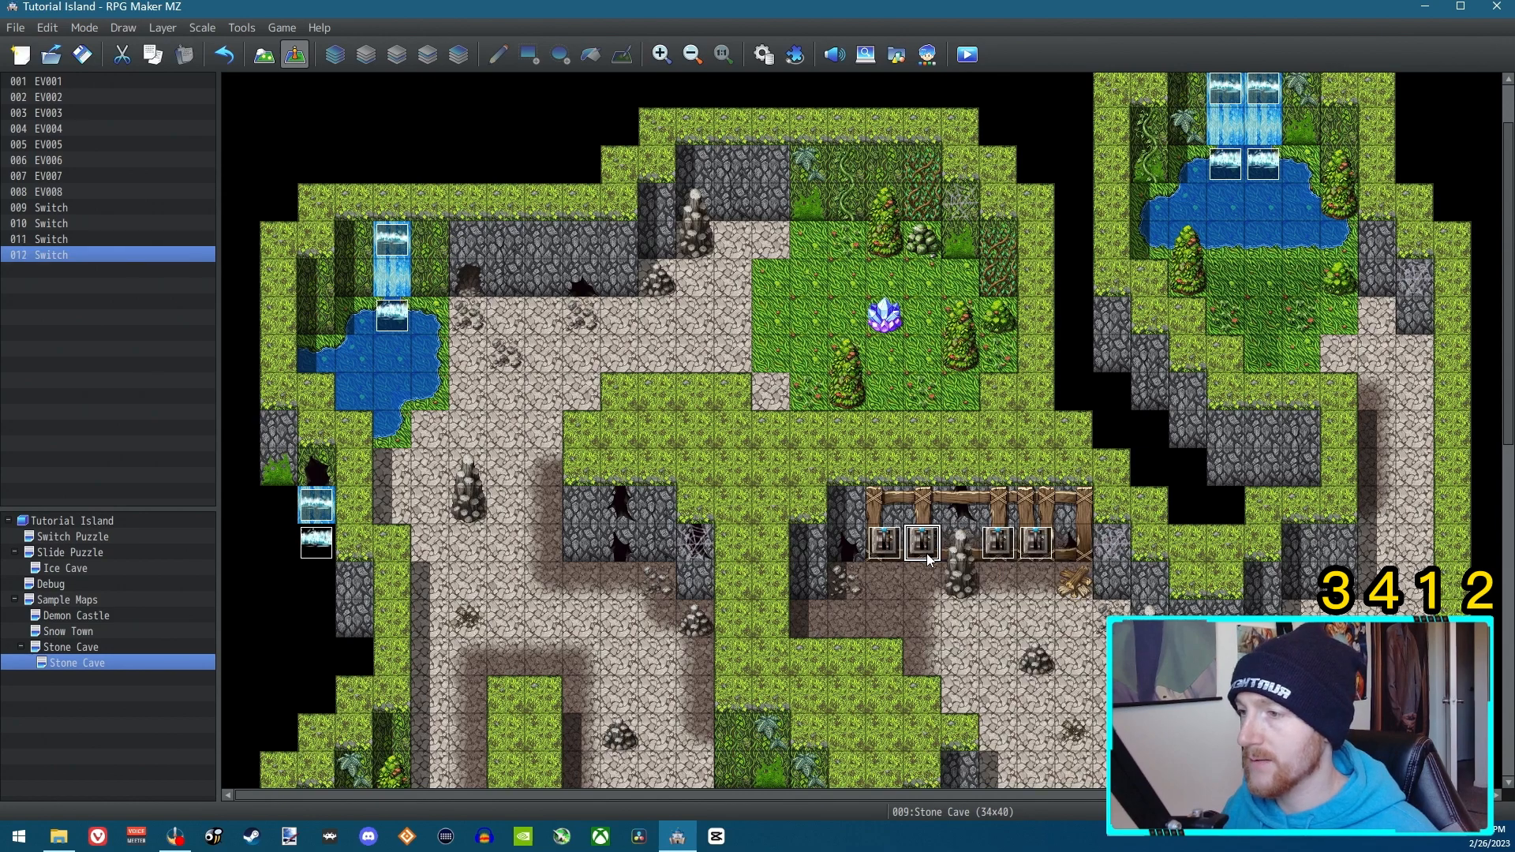
Set the Conditional Branch of the switch second from the left on the fence to CorrectSwitchesPulled = 3.
double_click(923, 543)
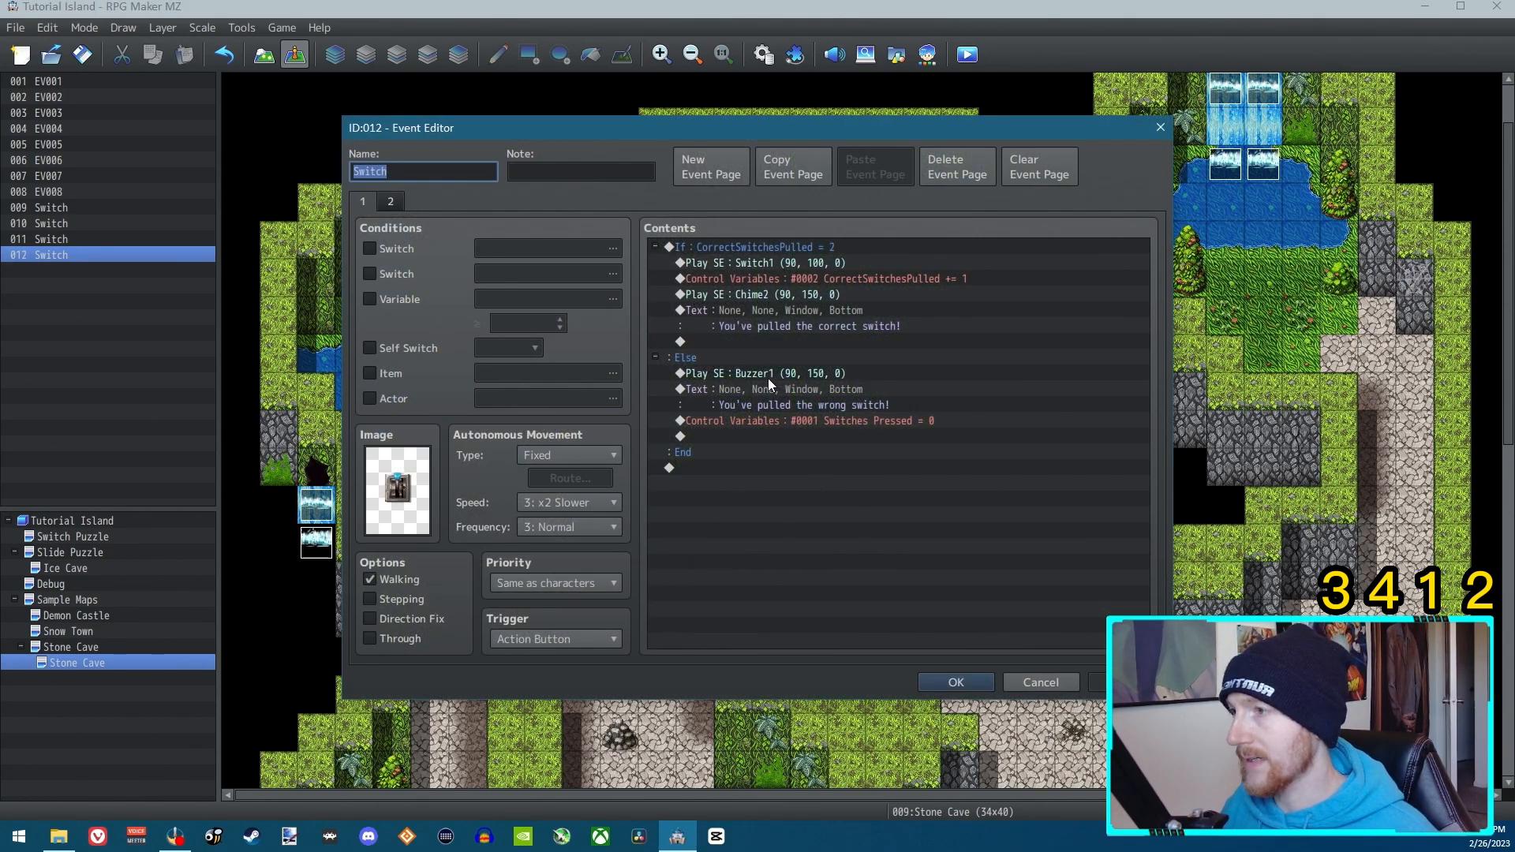
click(764, 248)
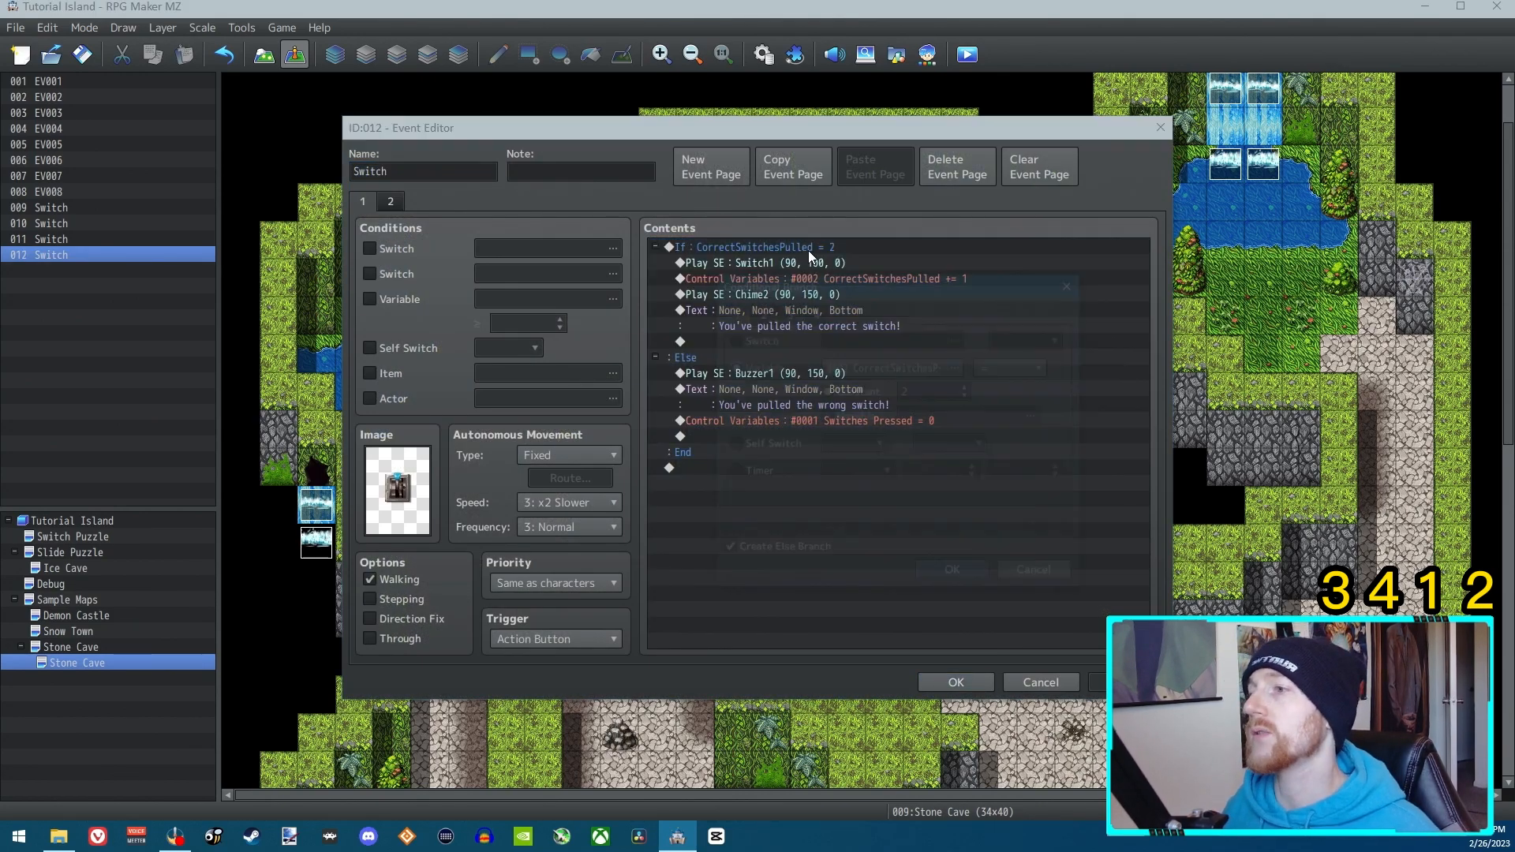
double_click(808, 249)
text(3)
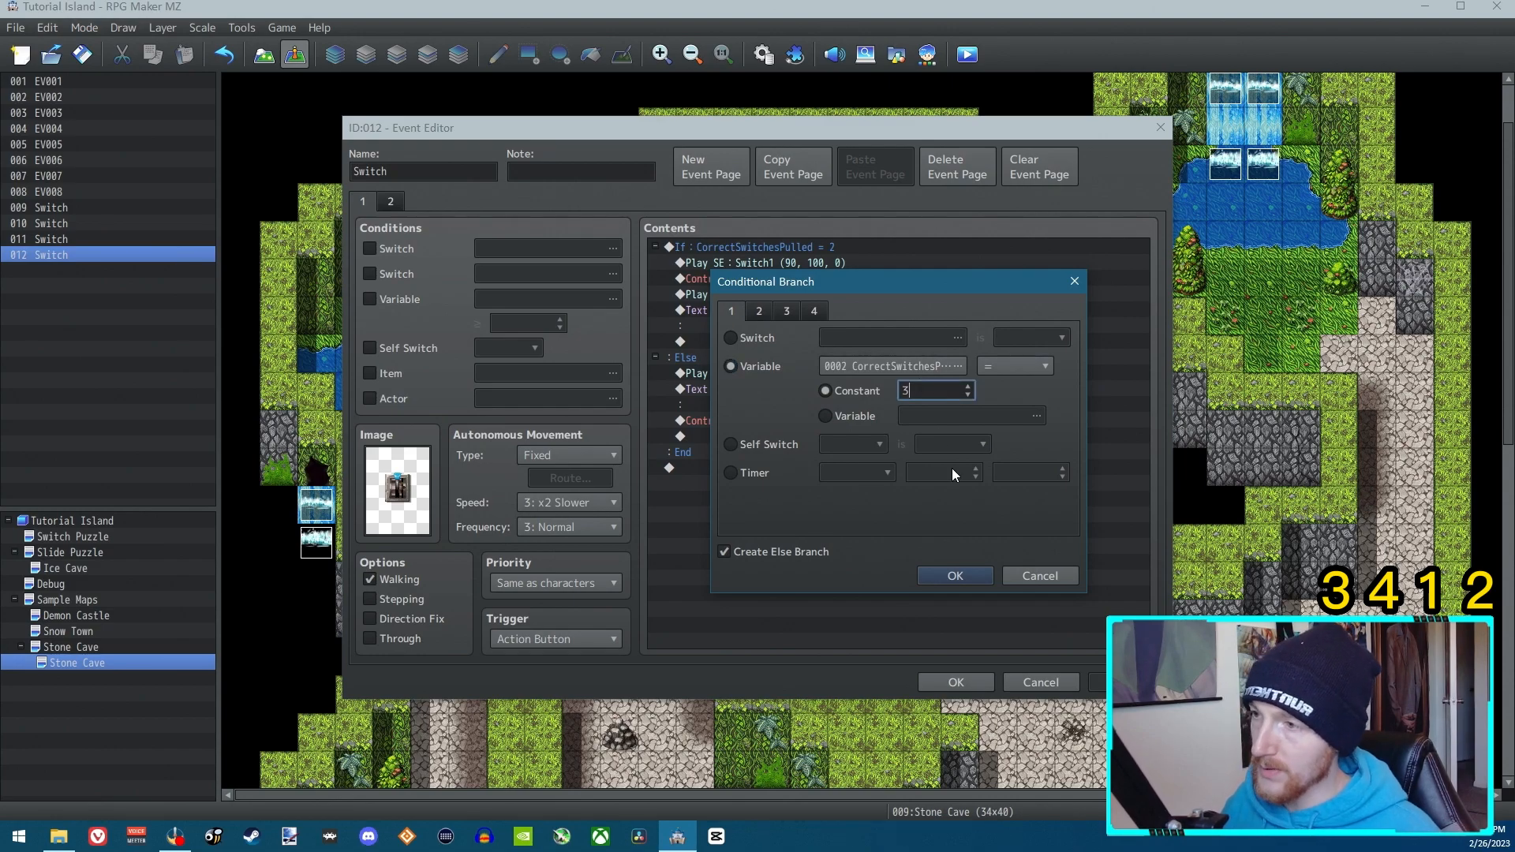
click(972, 575)
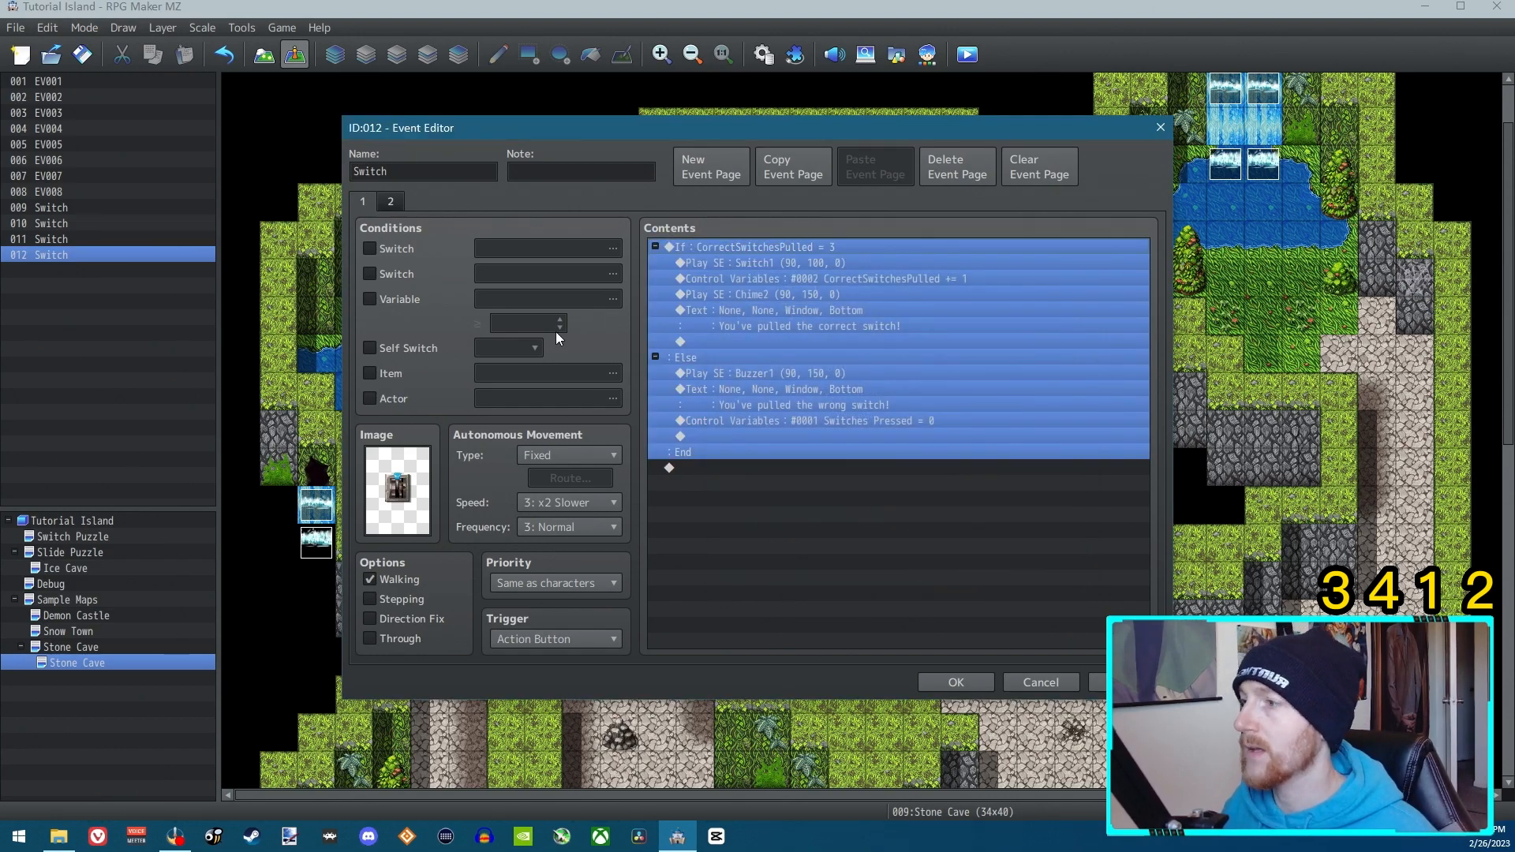
Update the CorrectSwitchesPulled threshold on page 2 of the newest switch and accept the event.
click(391, 202)
double_click(517, 325)
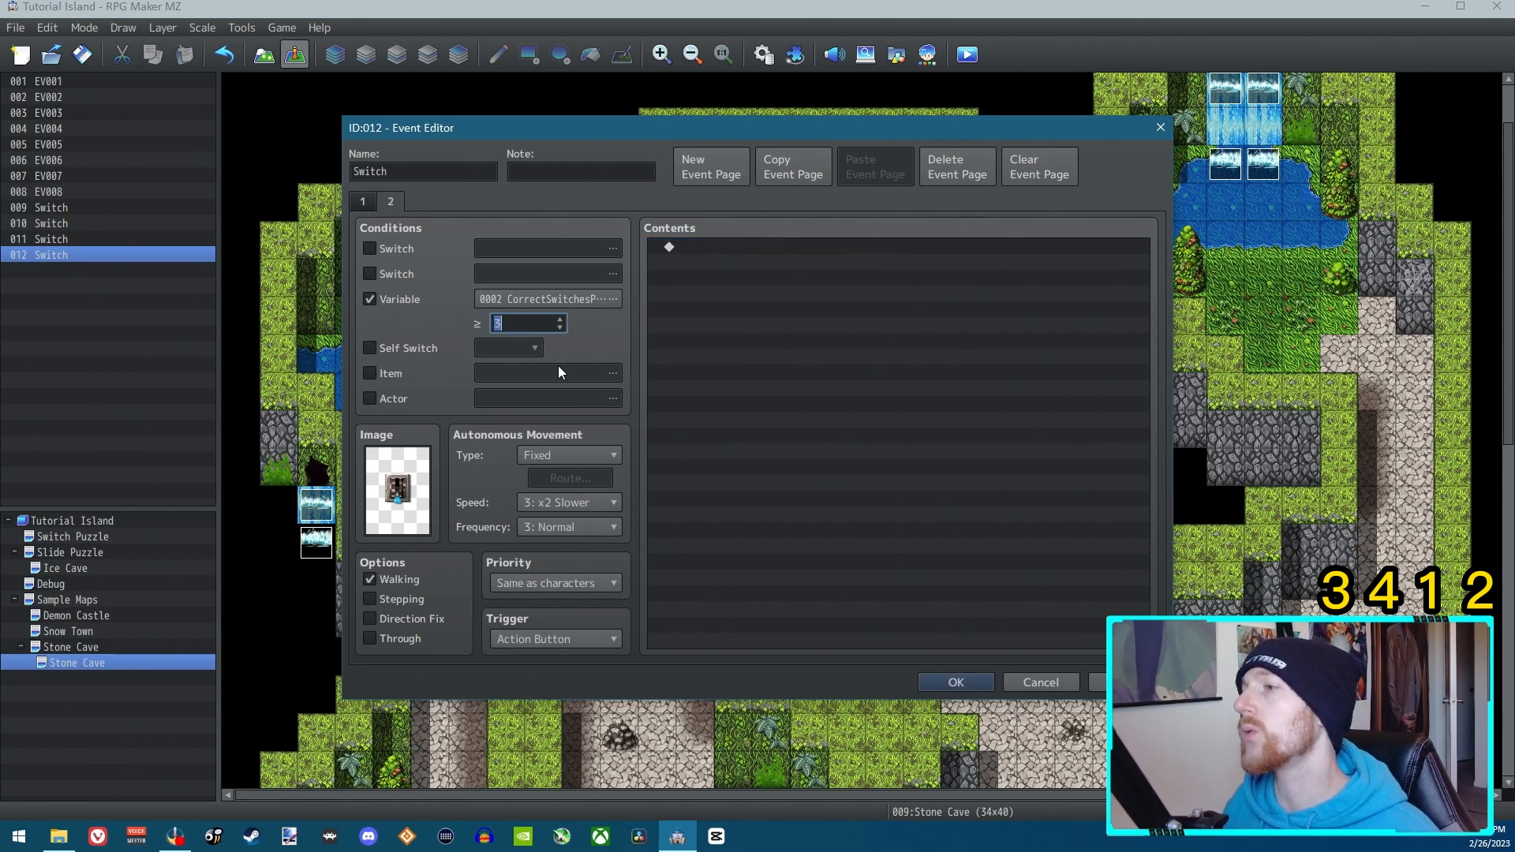
click(956, 682)
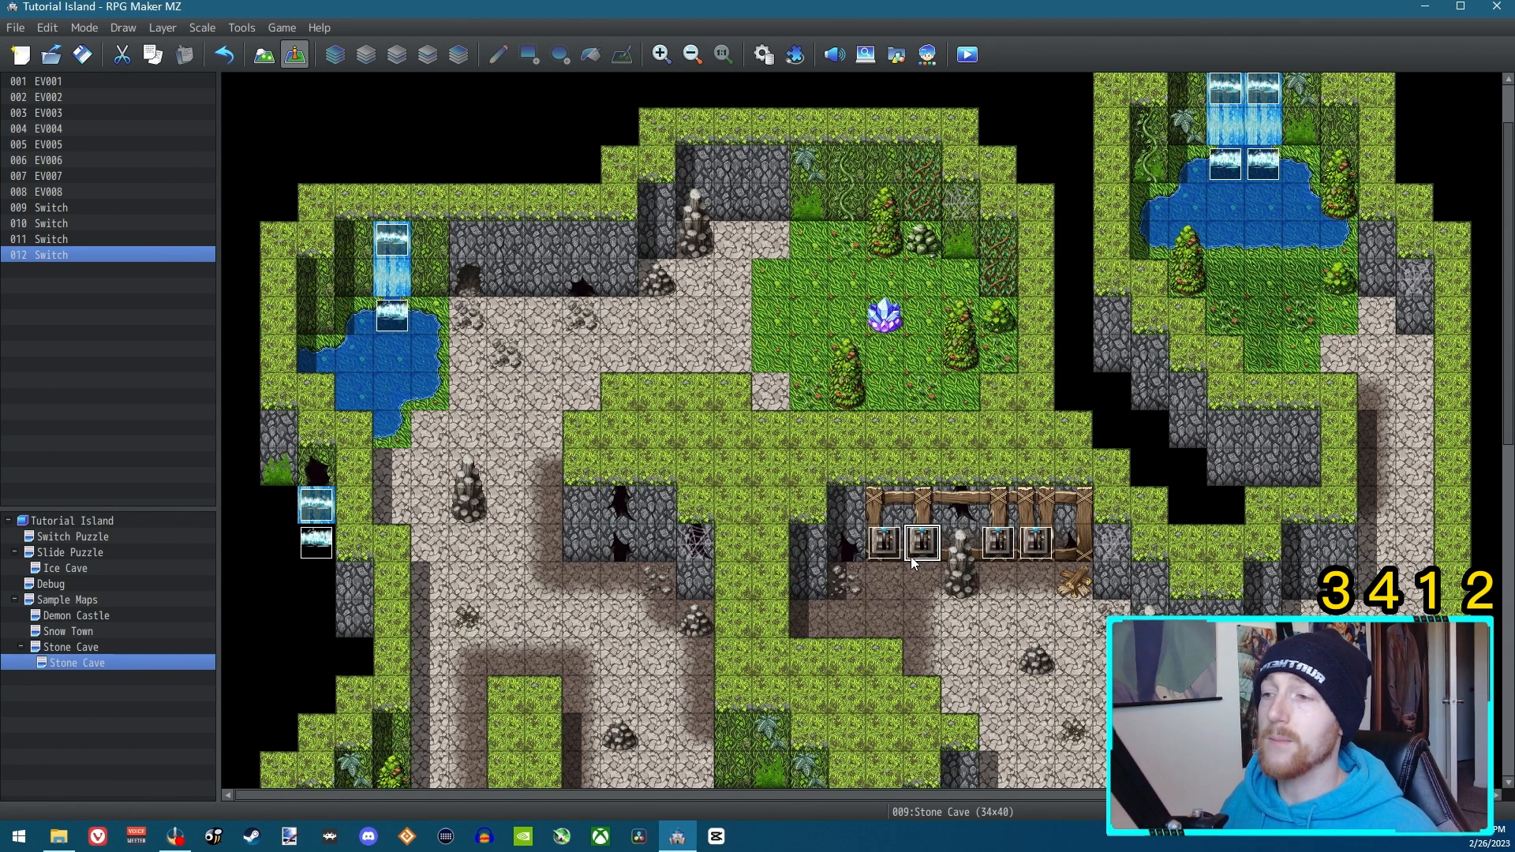
click(1001, 545)
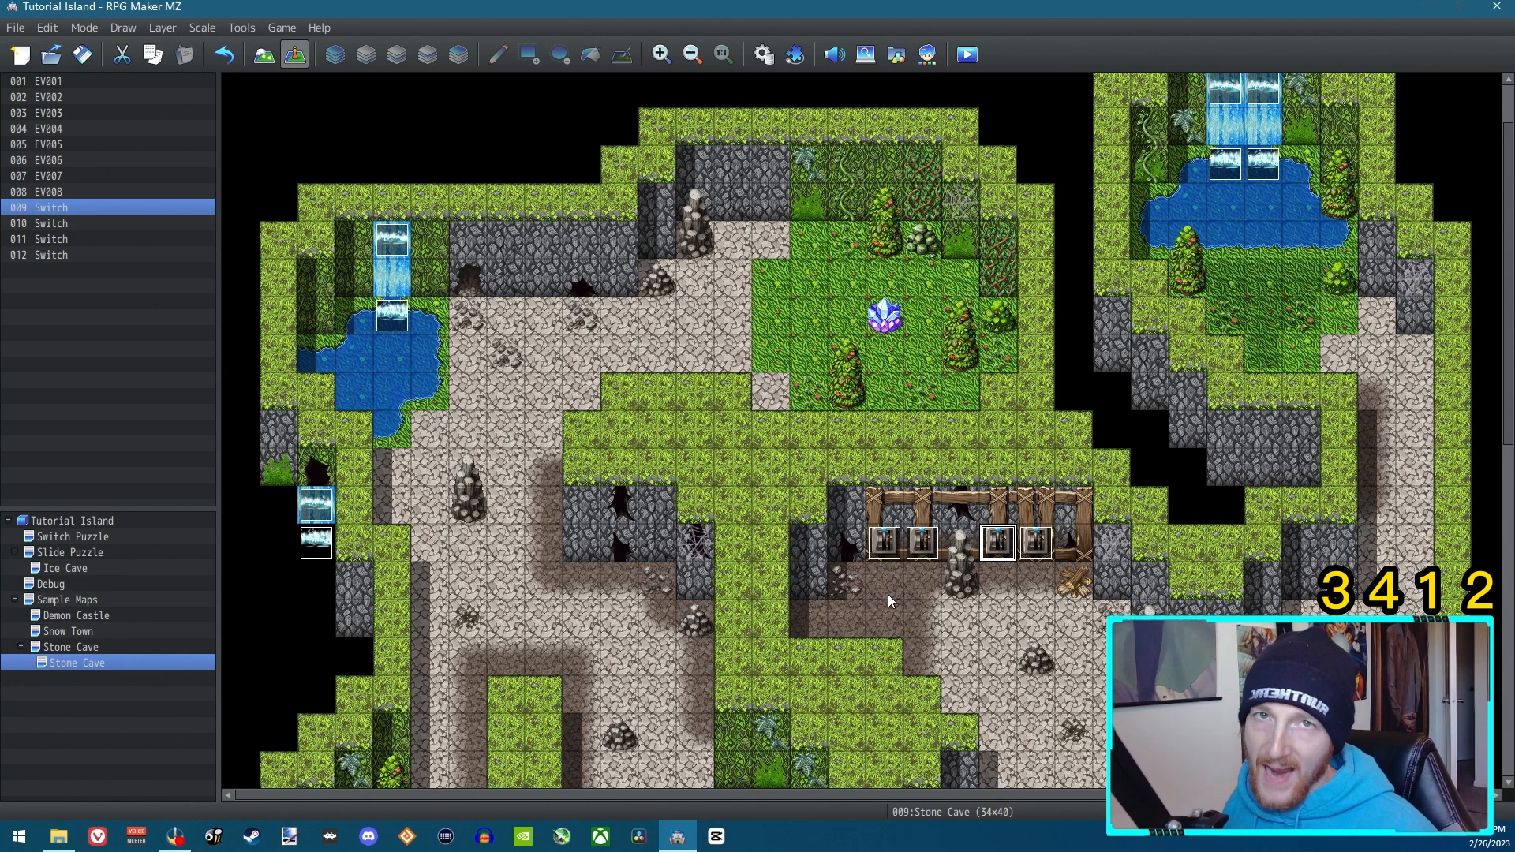
Create a quick treasure chest event containing the Dragon Flail weapon on the floor tile at the alcove's far left end.
right_click(806, 604)
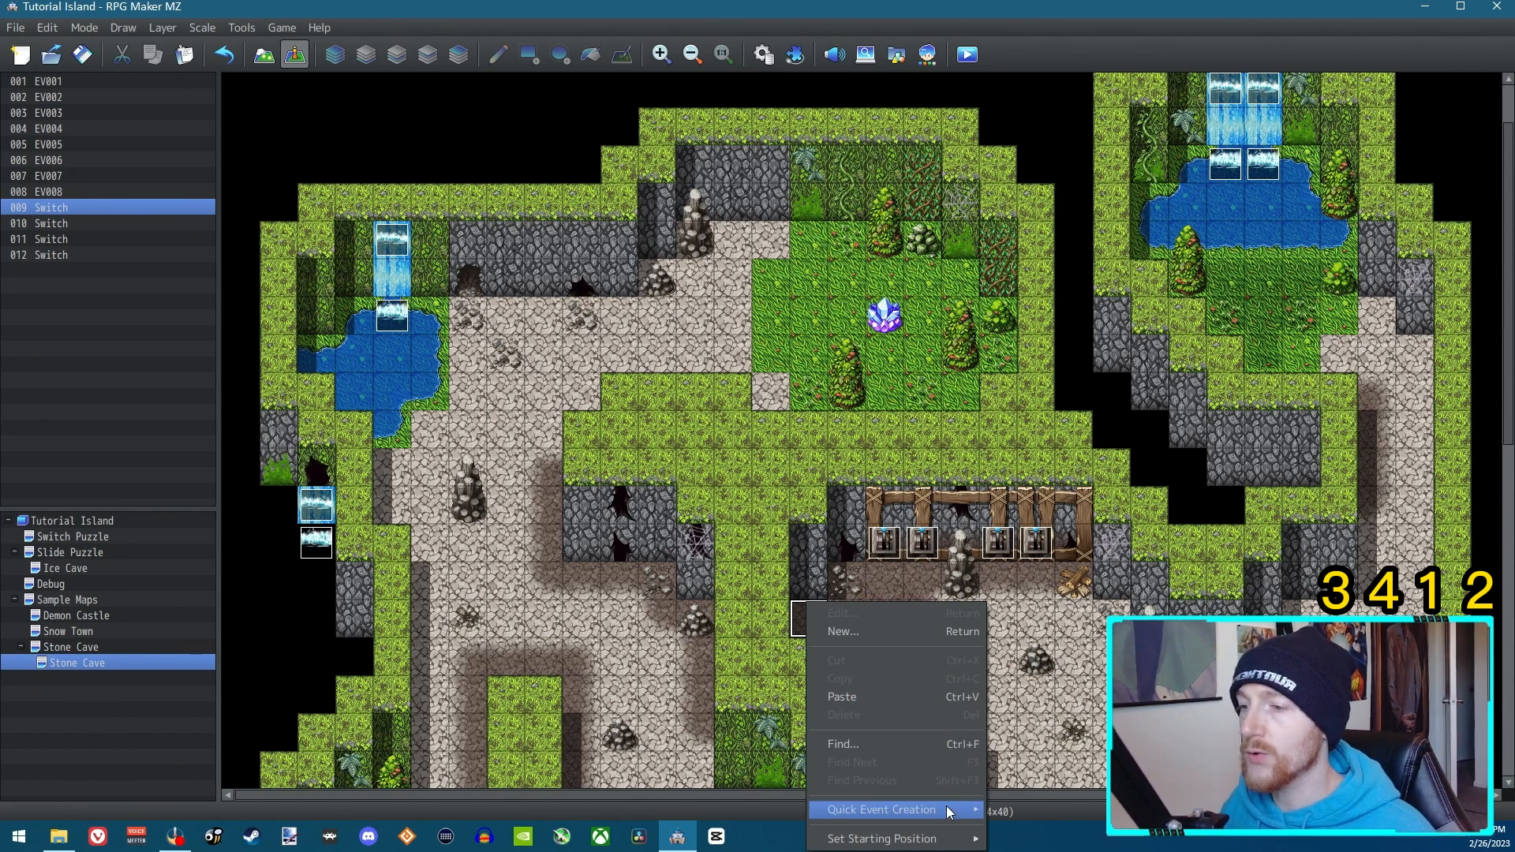
mouse_move(945, 807)
click(1030, 803)
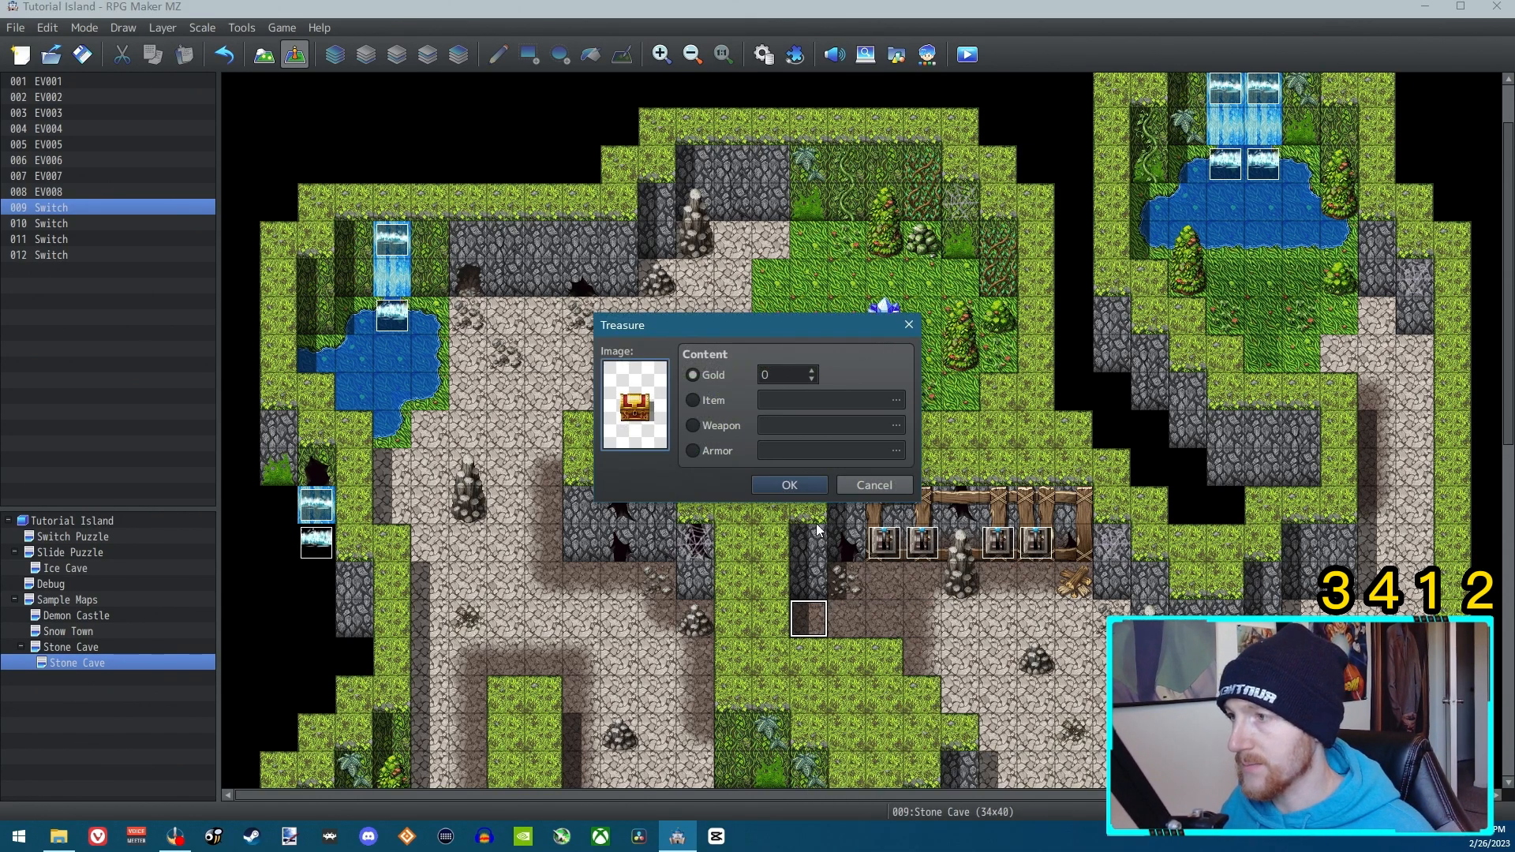
click(720, 426)
click(787, 426)
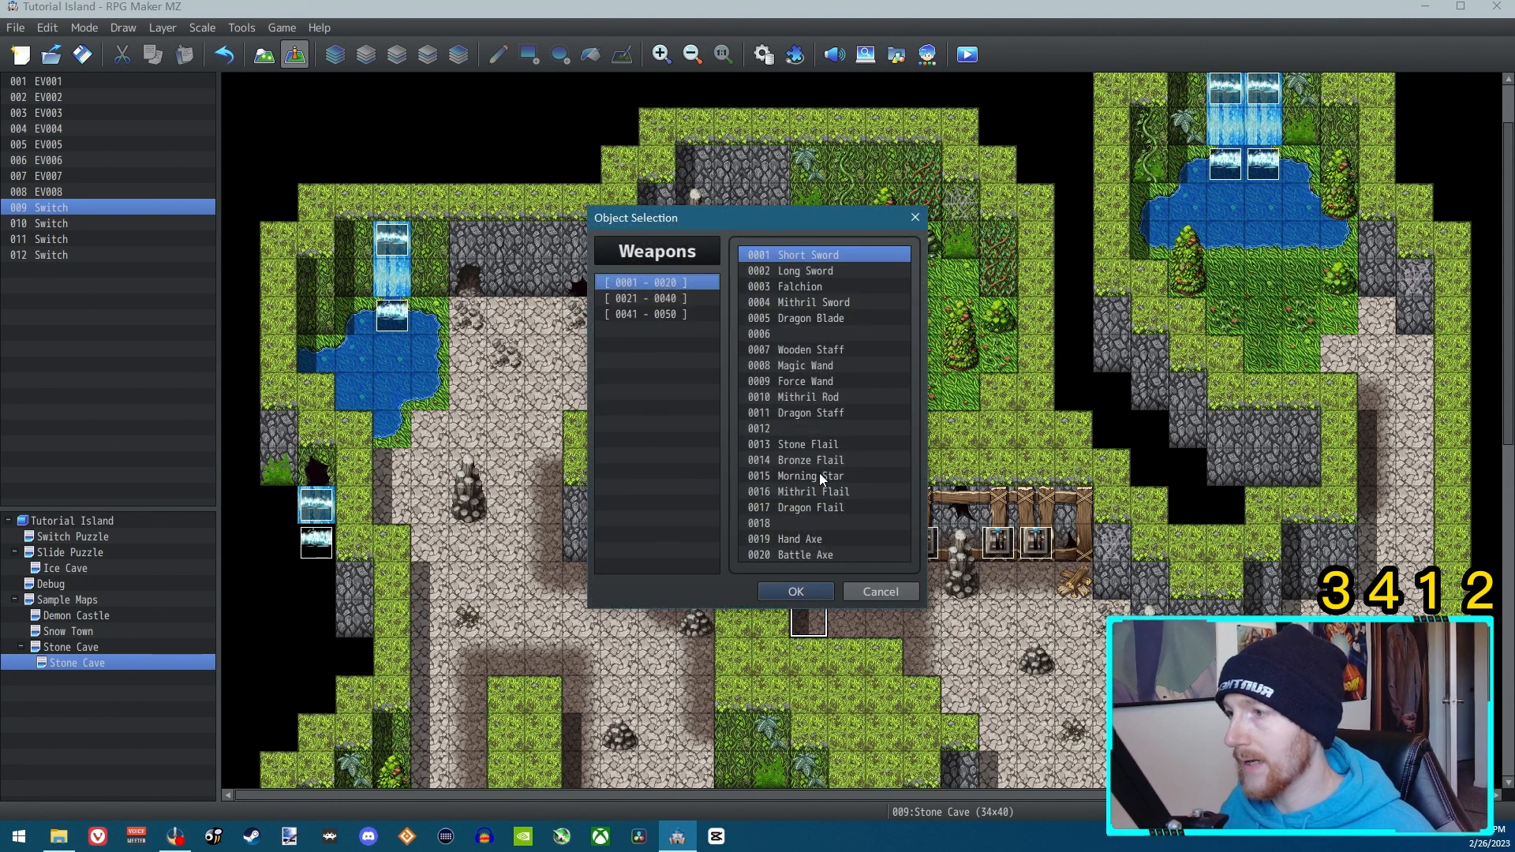
click(789, 509)
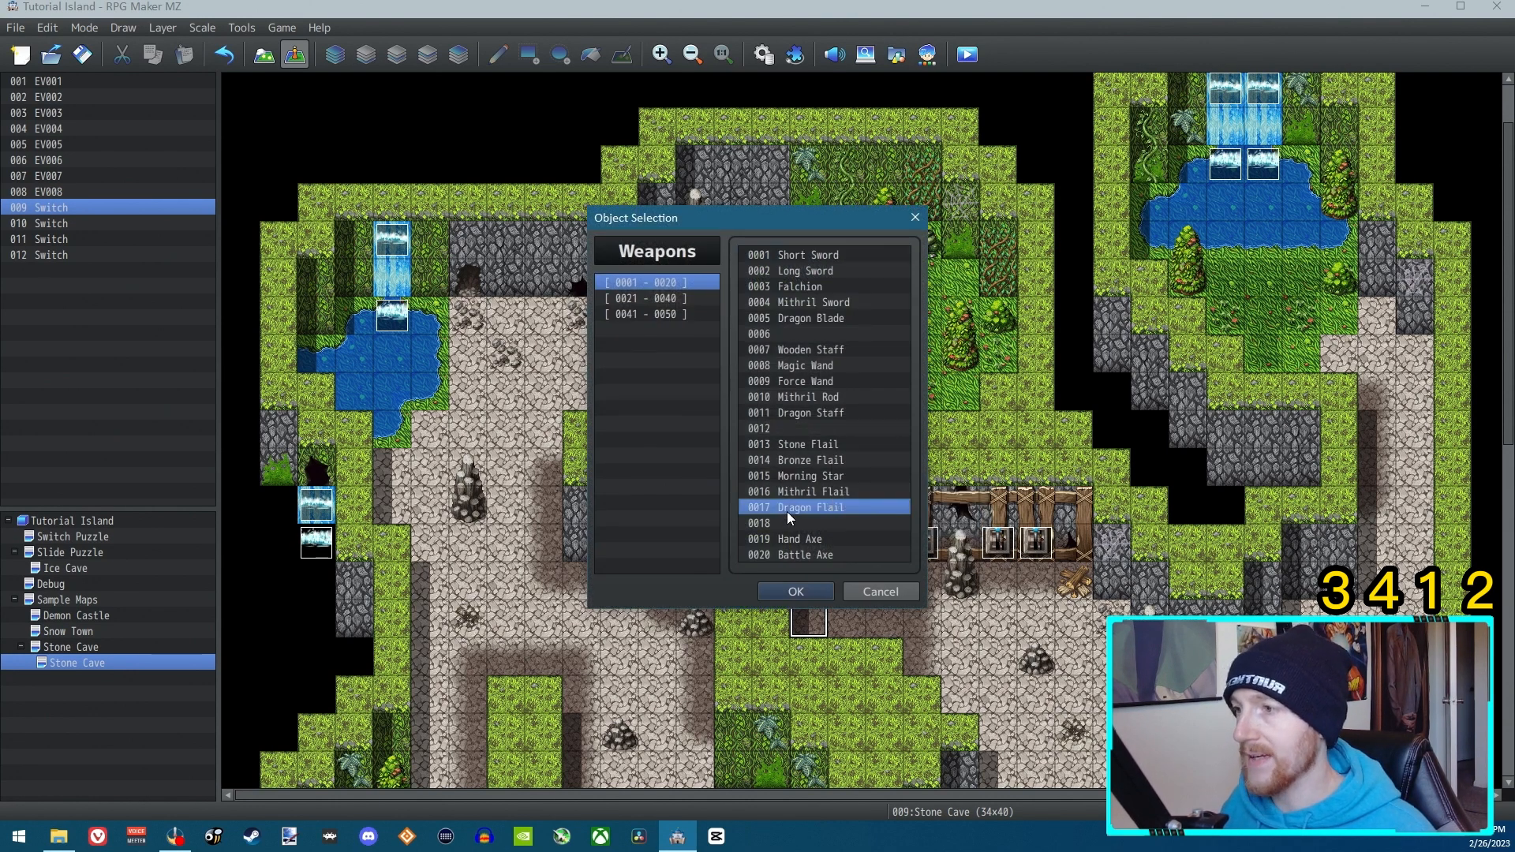
click(807, 585)
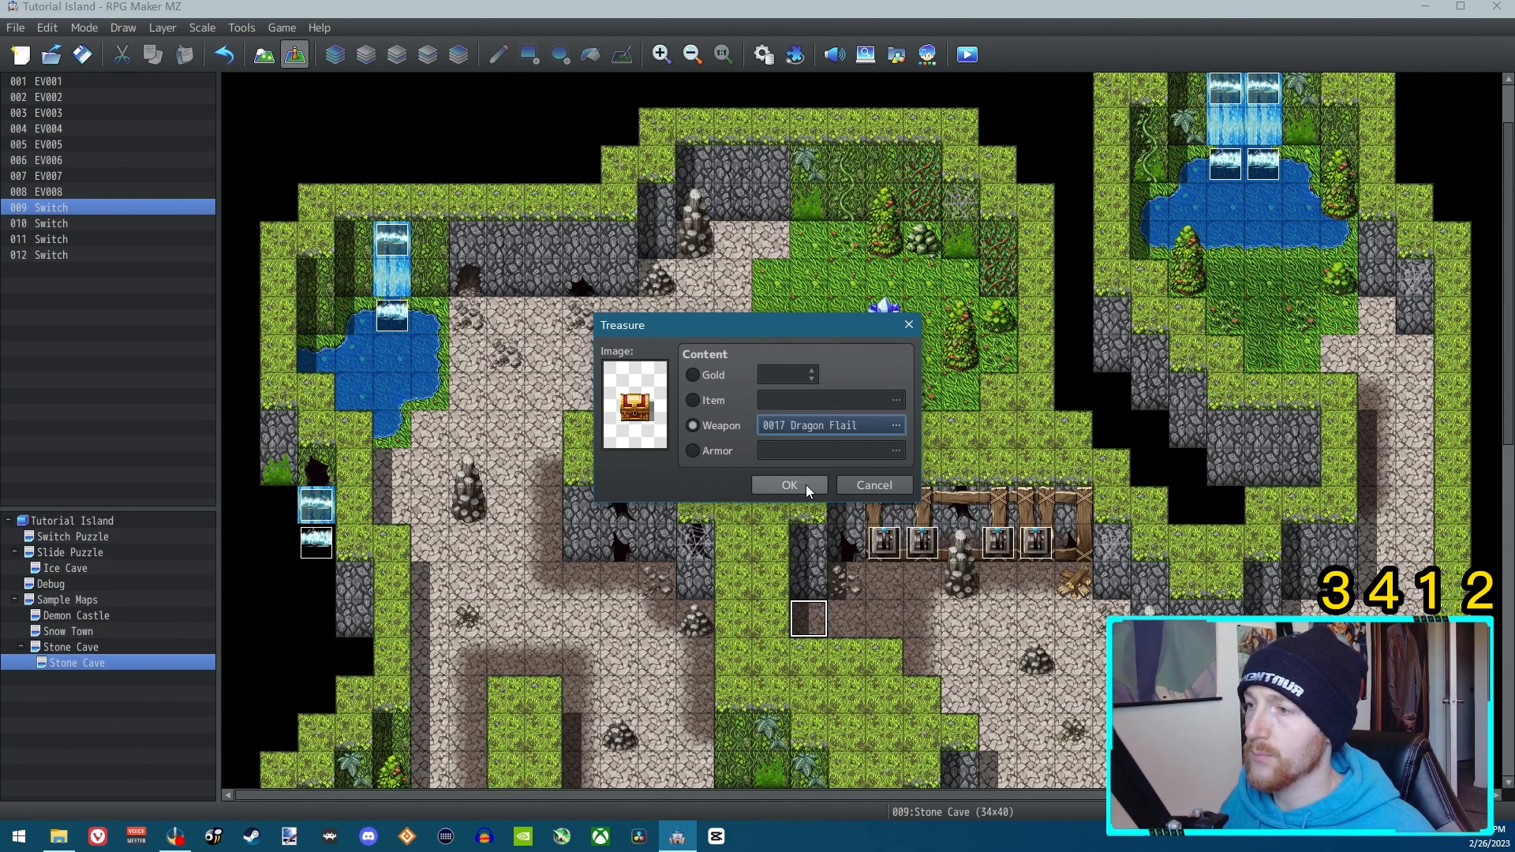
click(807, 485)
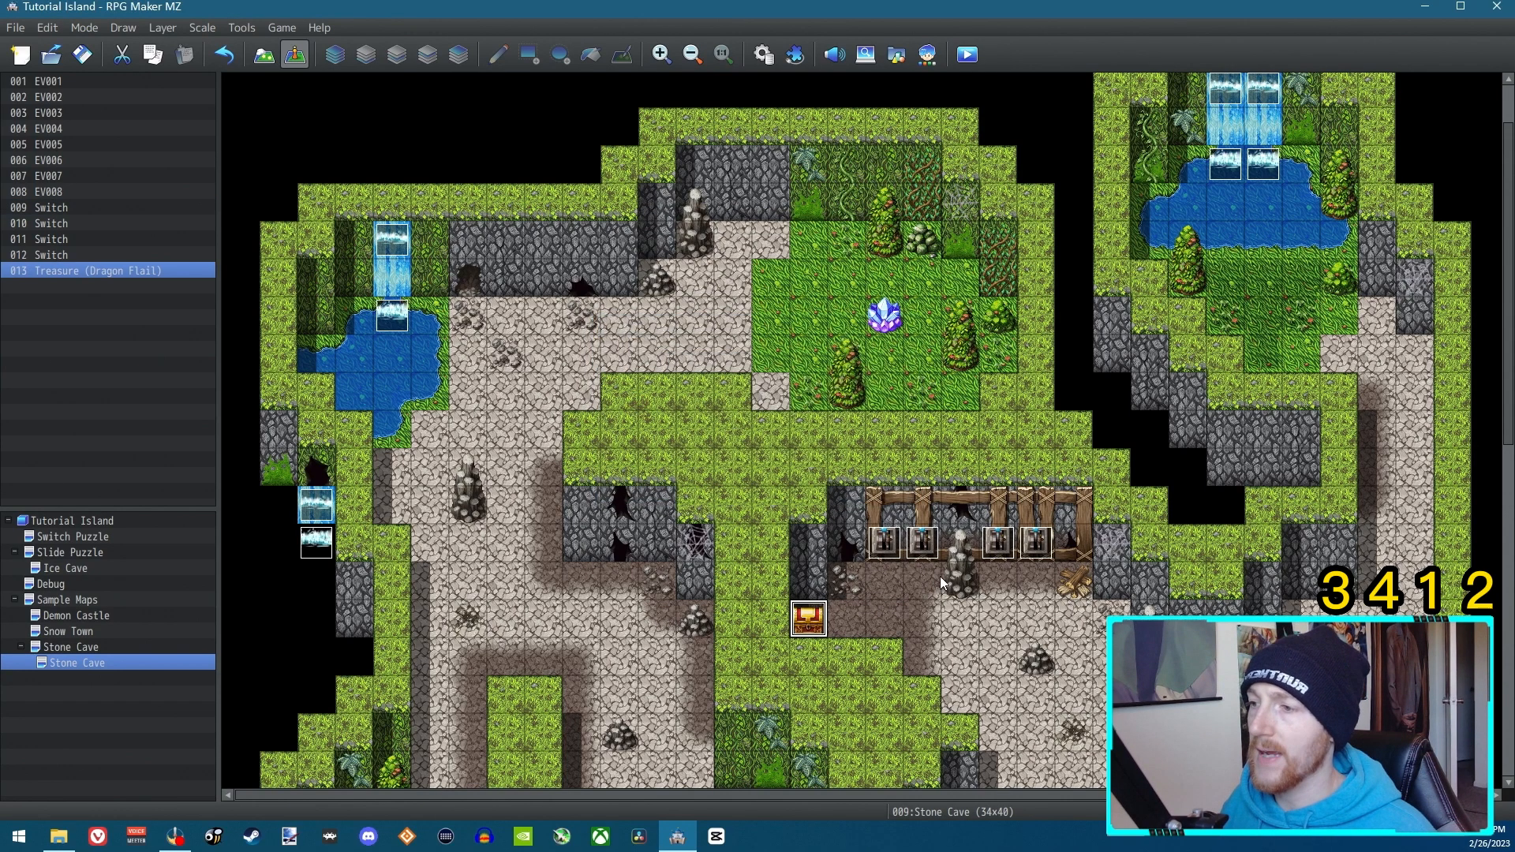
Set the treasure chest's page 1 variable condition to CorrectSwitchesPulled ≥ 4 and accept the event.
double_click(816, 622)
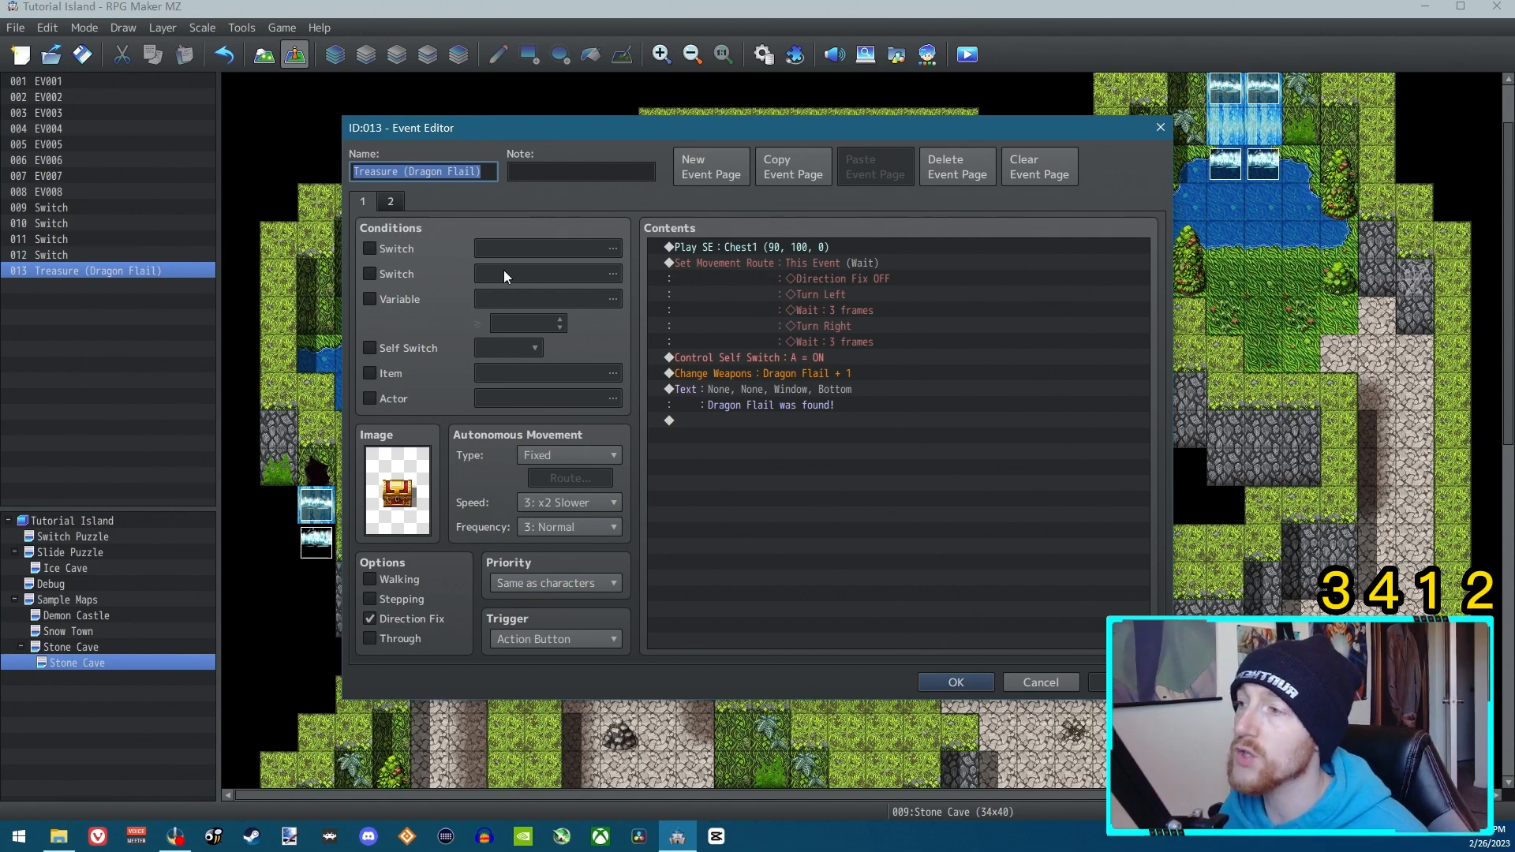
click(413, 302)
click(529, 297)
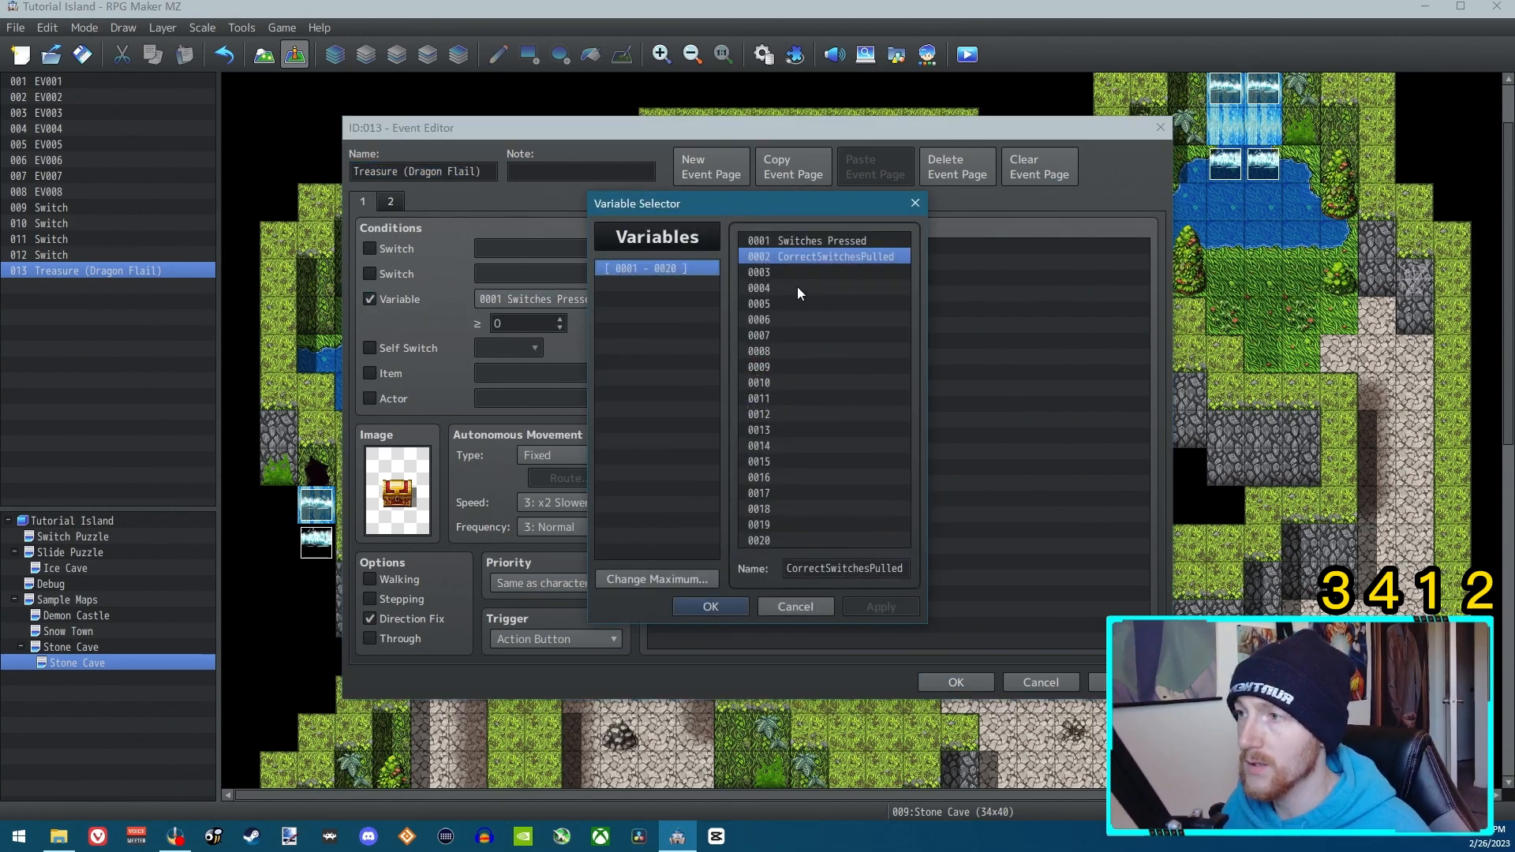
double_click(827, 254)
click(549, 323)
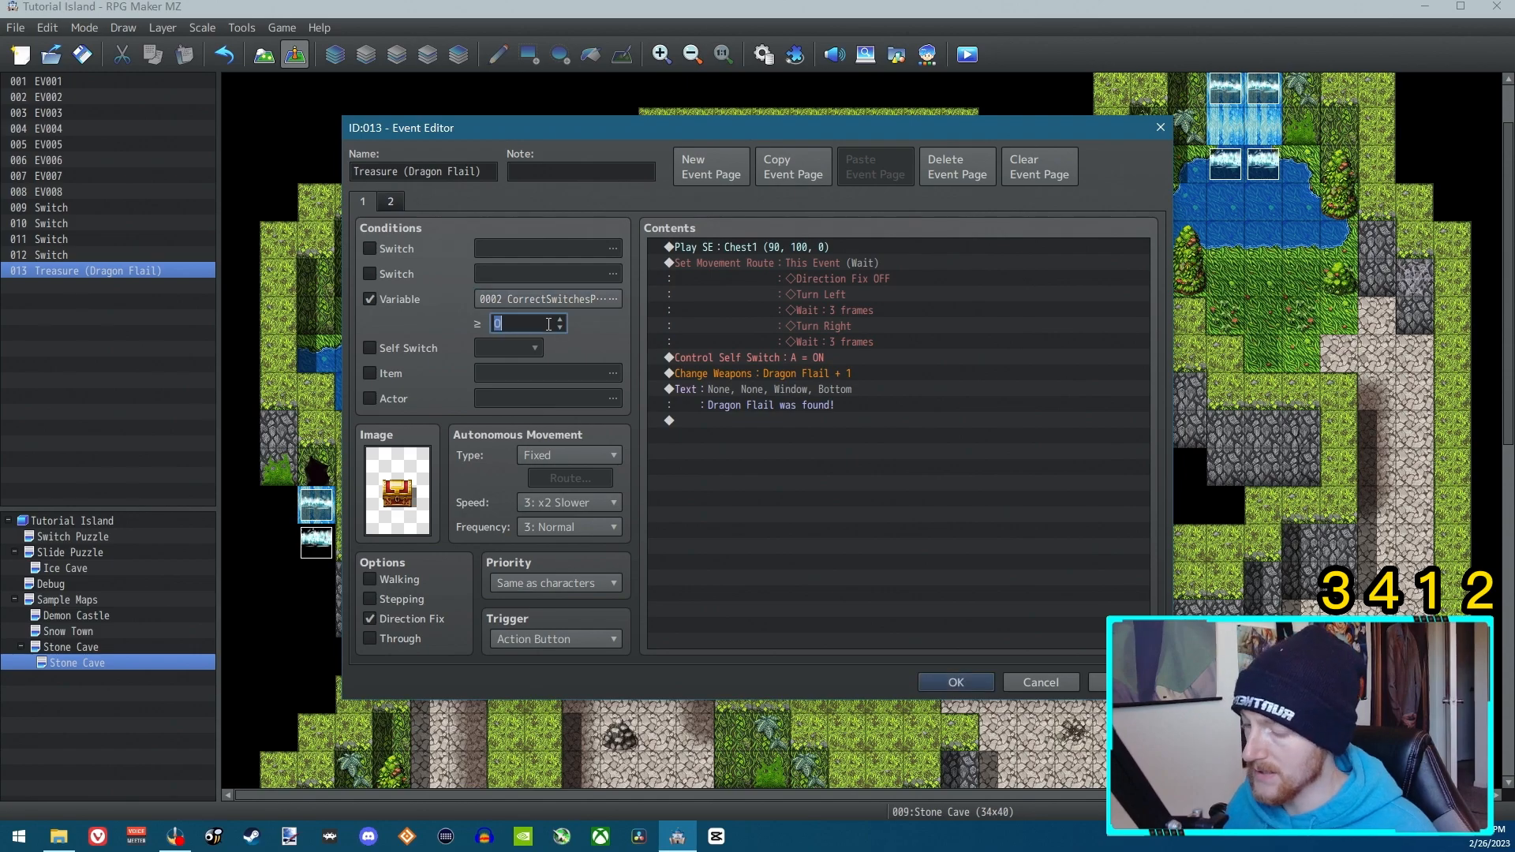
text(4)
click(956, 682)
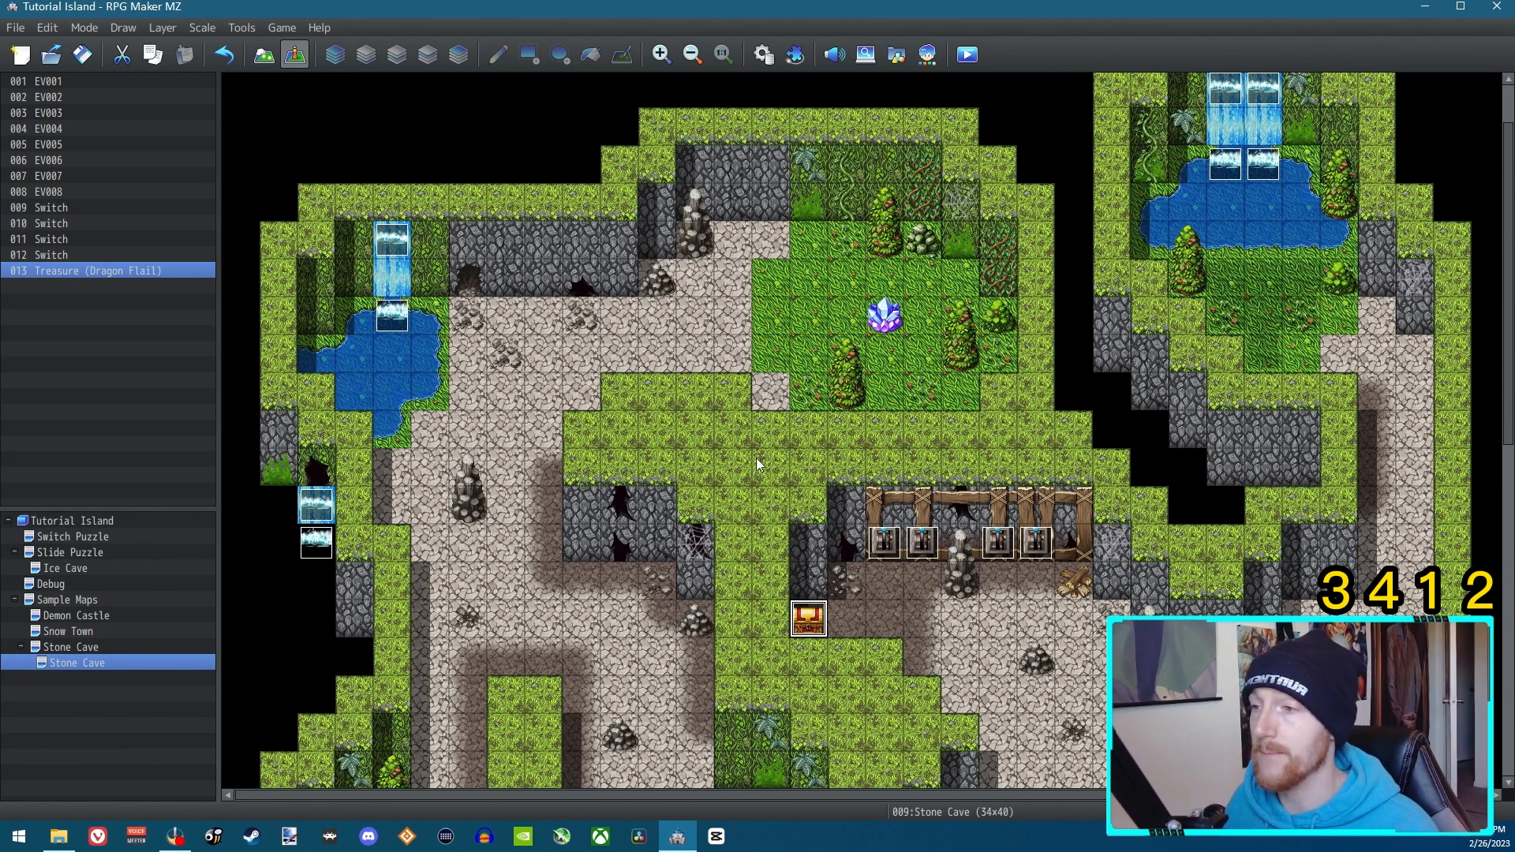
Set the player's starting position on the tile just below the rock pillar and start a playtest.
right_click(944, 624)
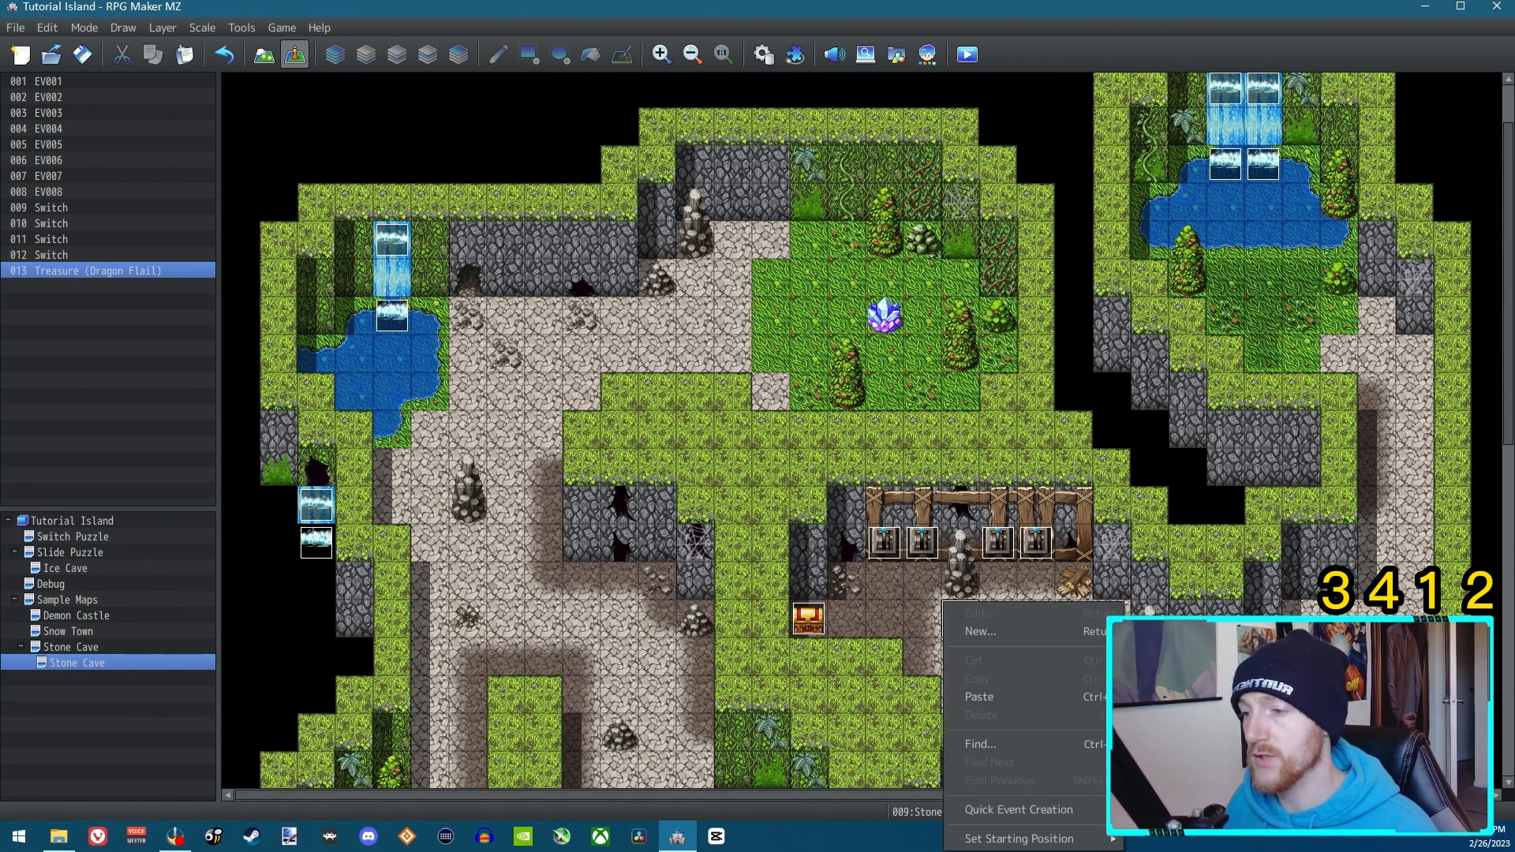
mouse_move(1018, 839)
click(1154, 784)
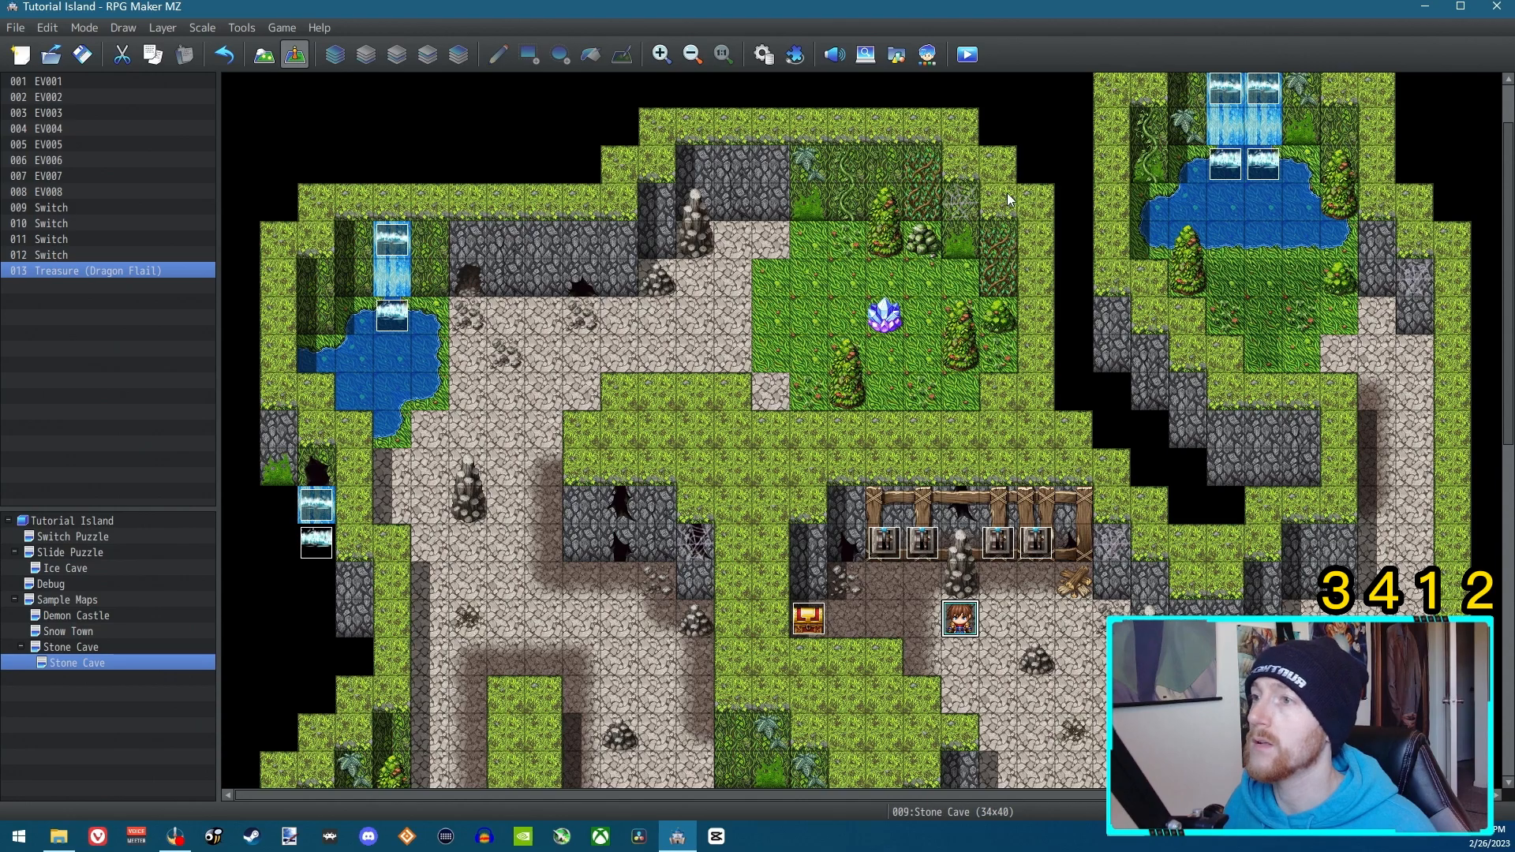
click(973, 58)
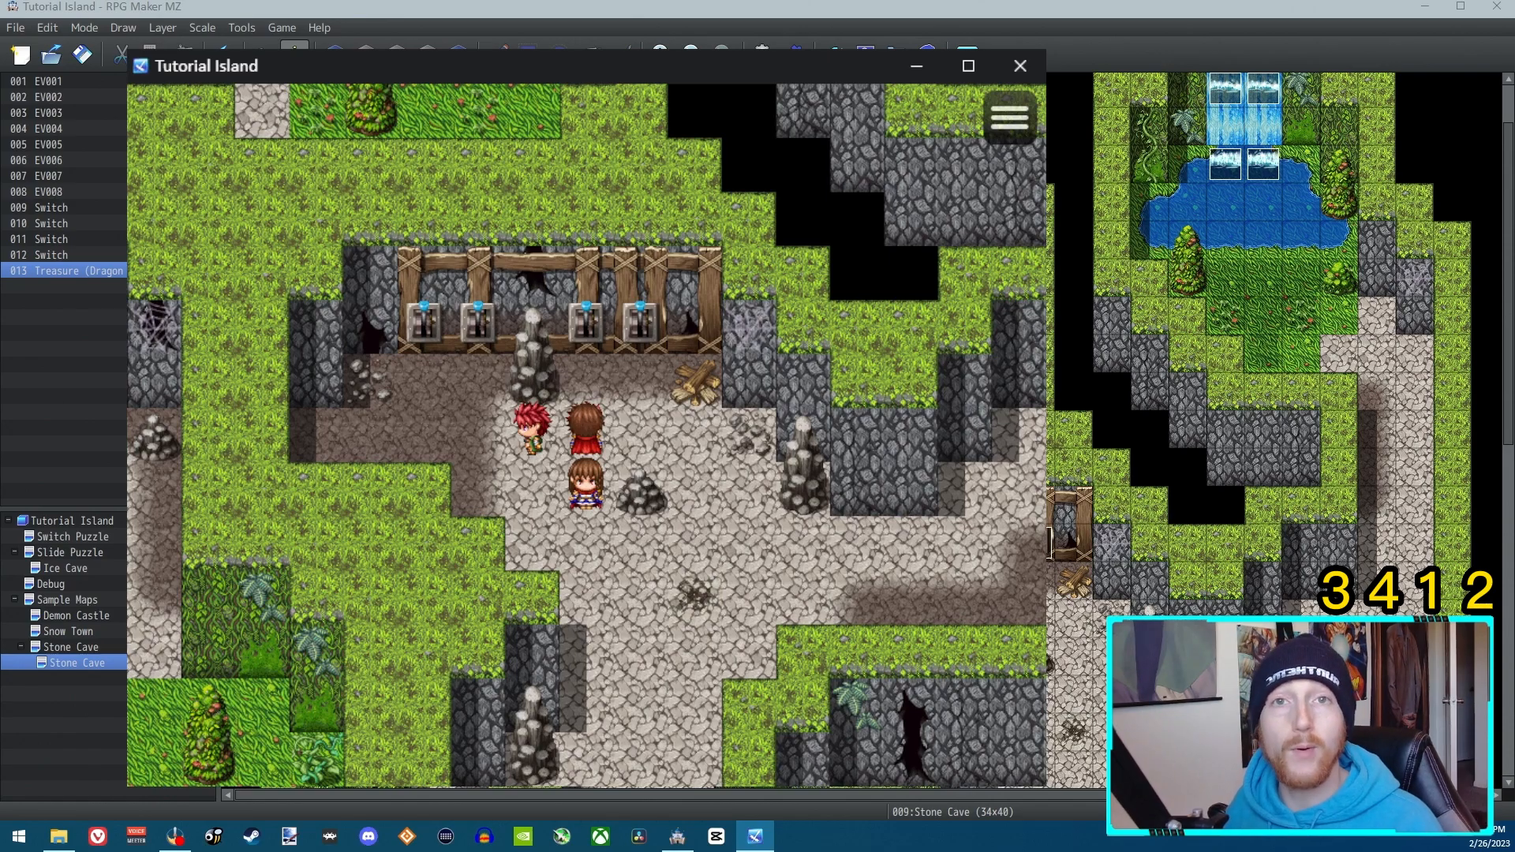
Pull the third and then the fourth lever from the left in the playtest, dismissing each message.
key(Up)
key(Return)
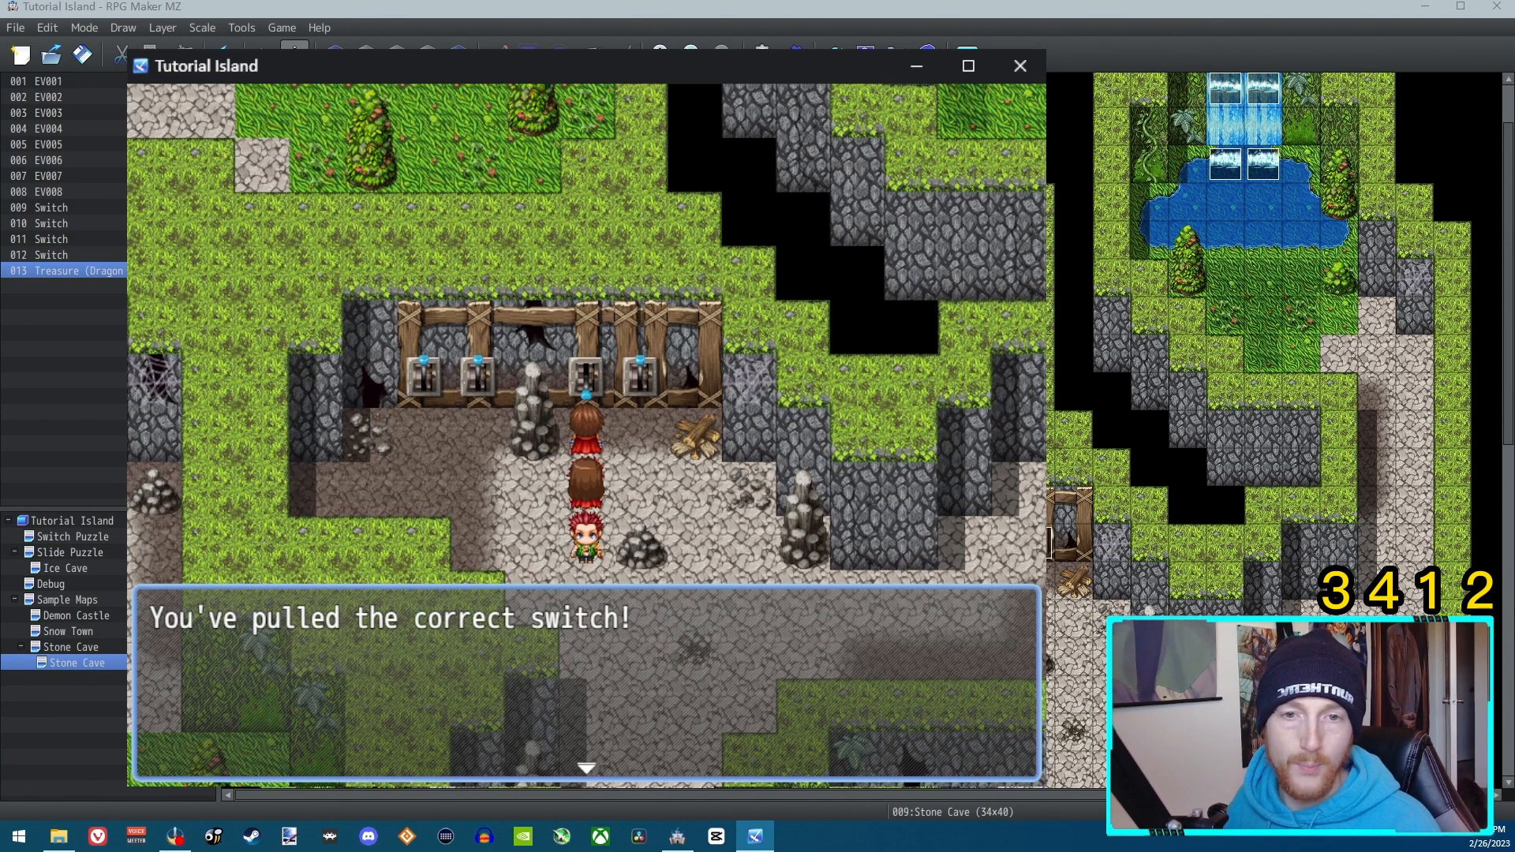
key(Return)
key(Right)
key(Return)
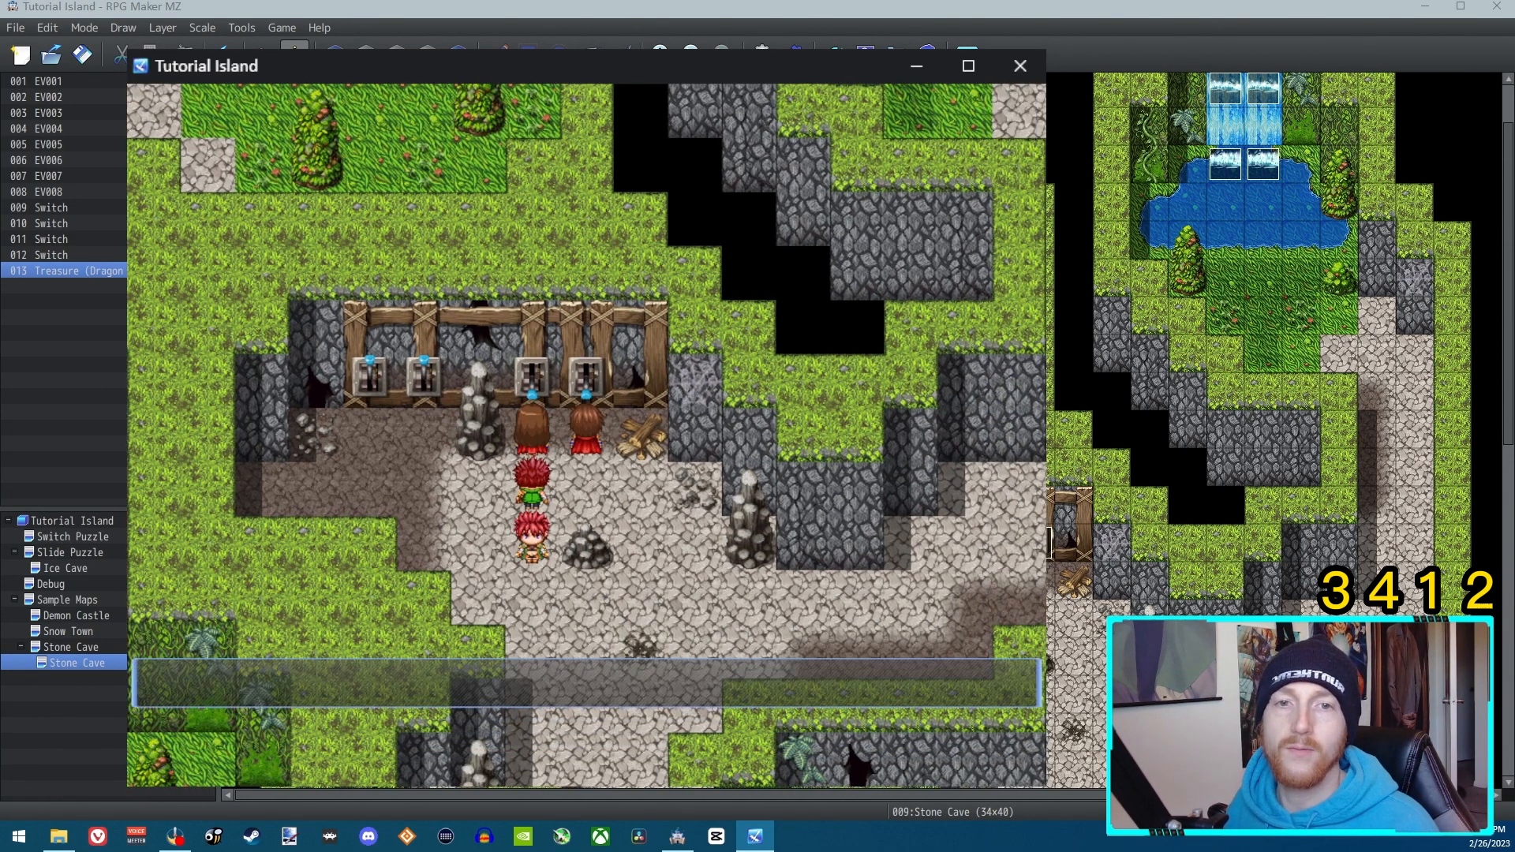
key(Return)
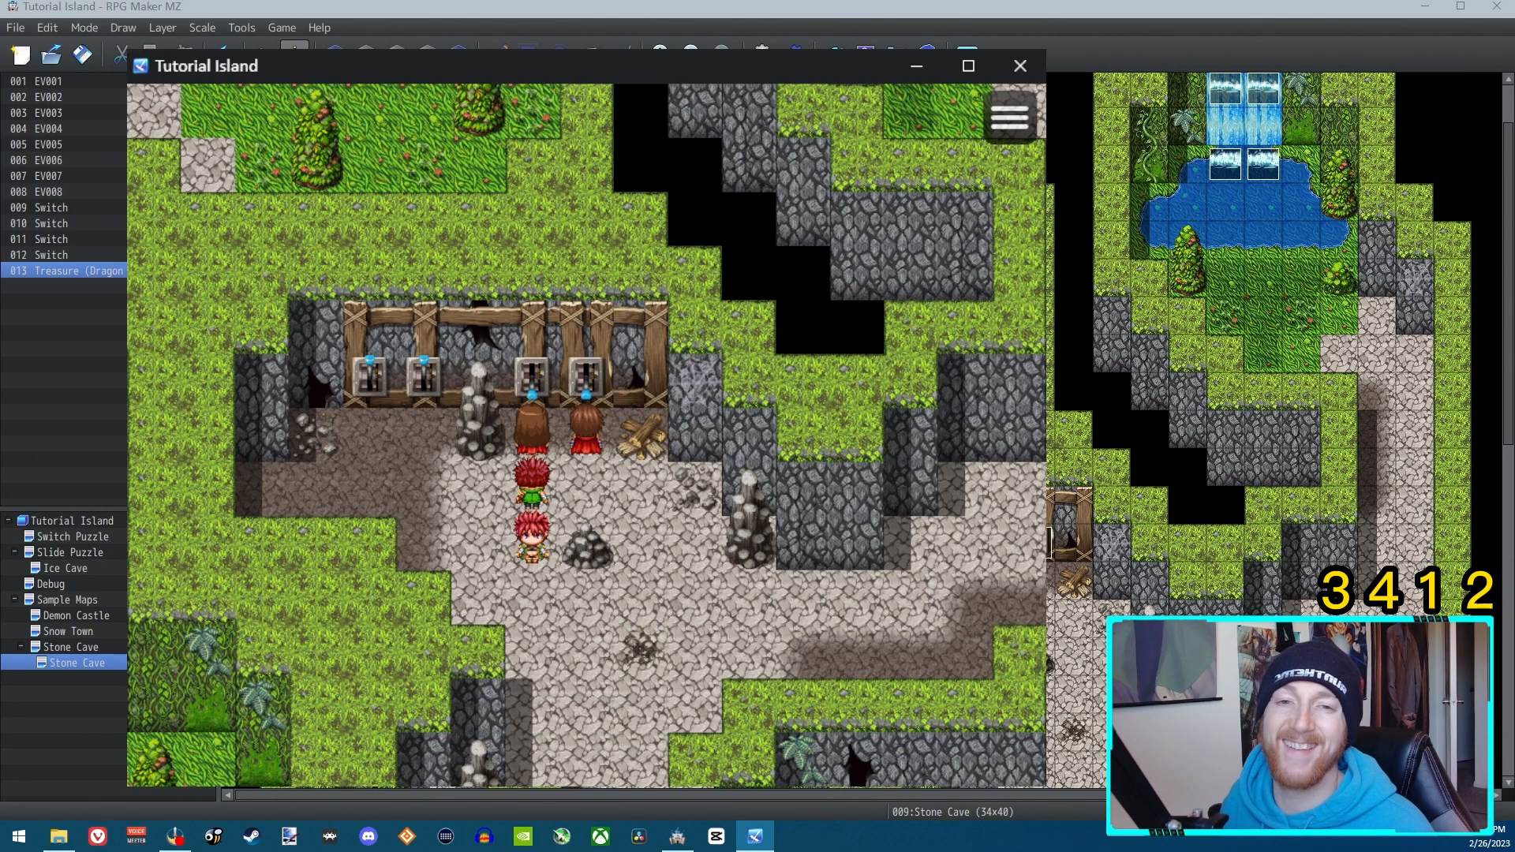
Walk to the left end of the fence and pull the first and then the second lever.
key(Down)
key(Left)
key(Left)
key(Left)
key(Left)
key(Up)
key(Return)
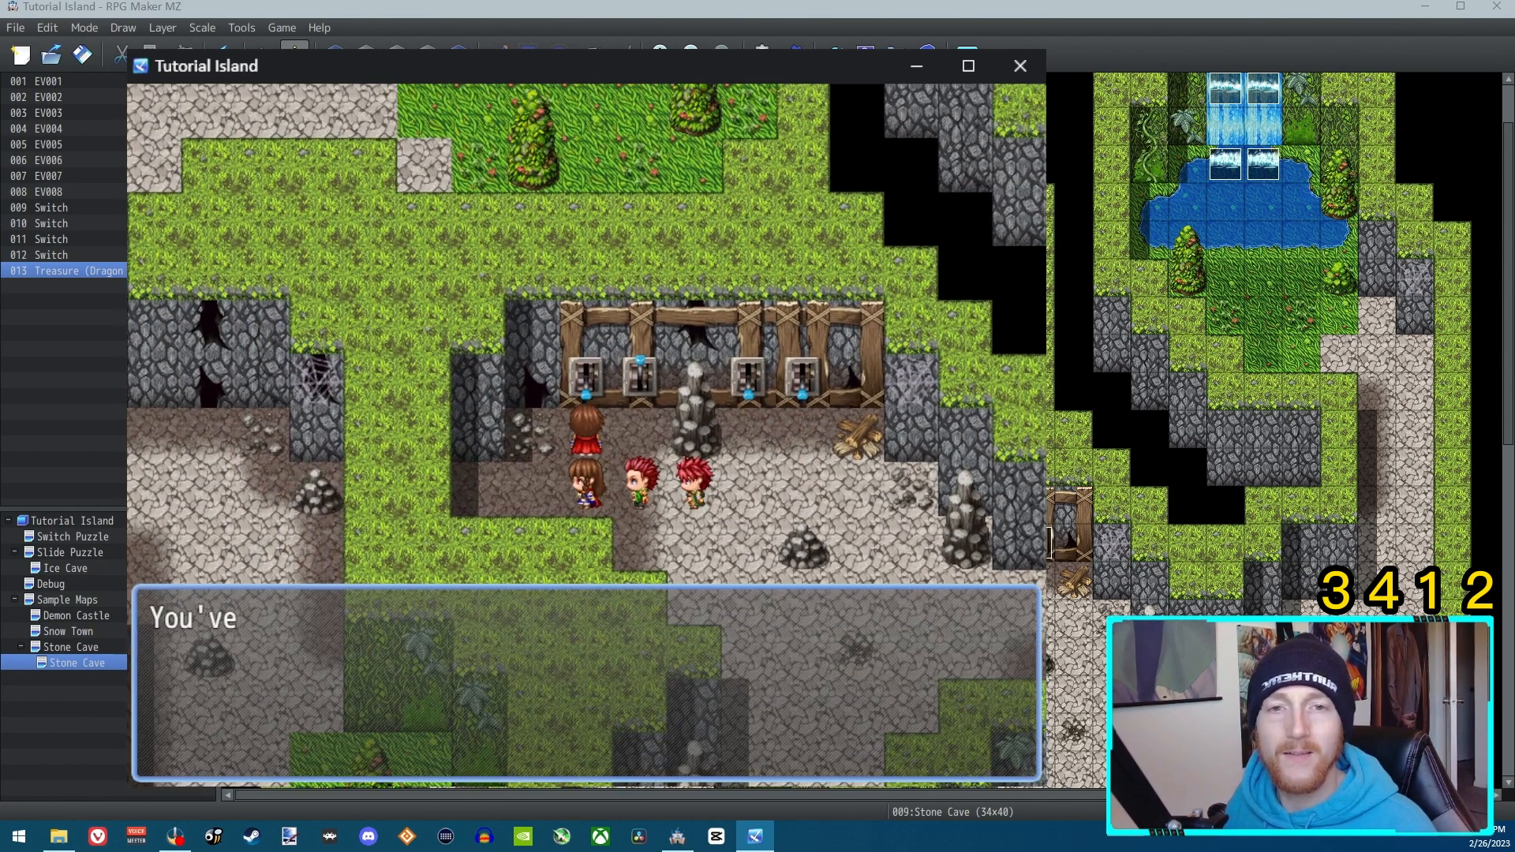
key(Return)
key(Right)
key(Up)
key(Return)
key(Return)
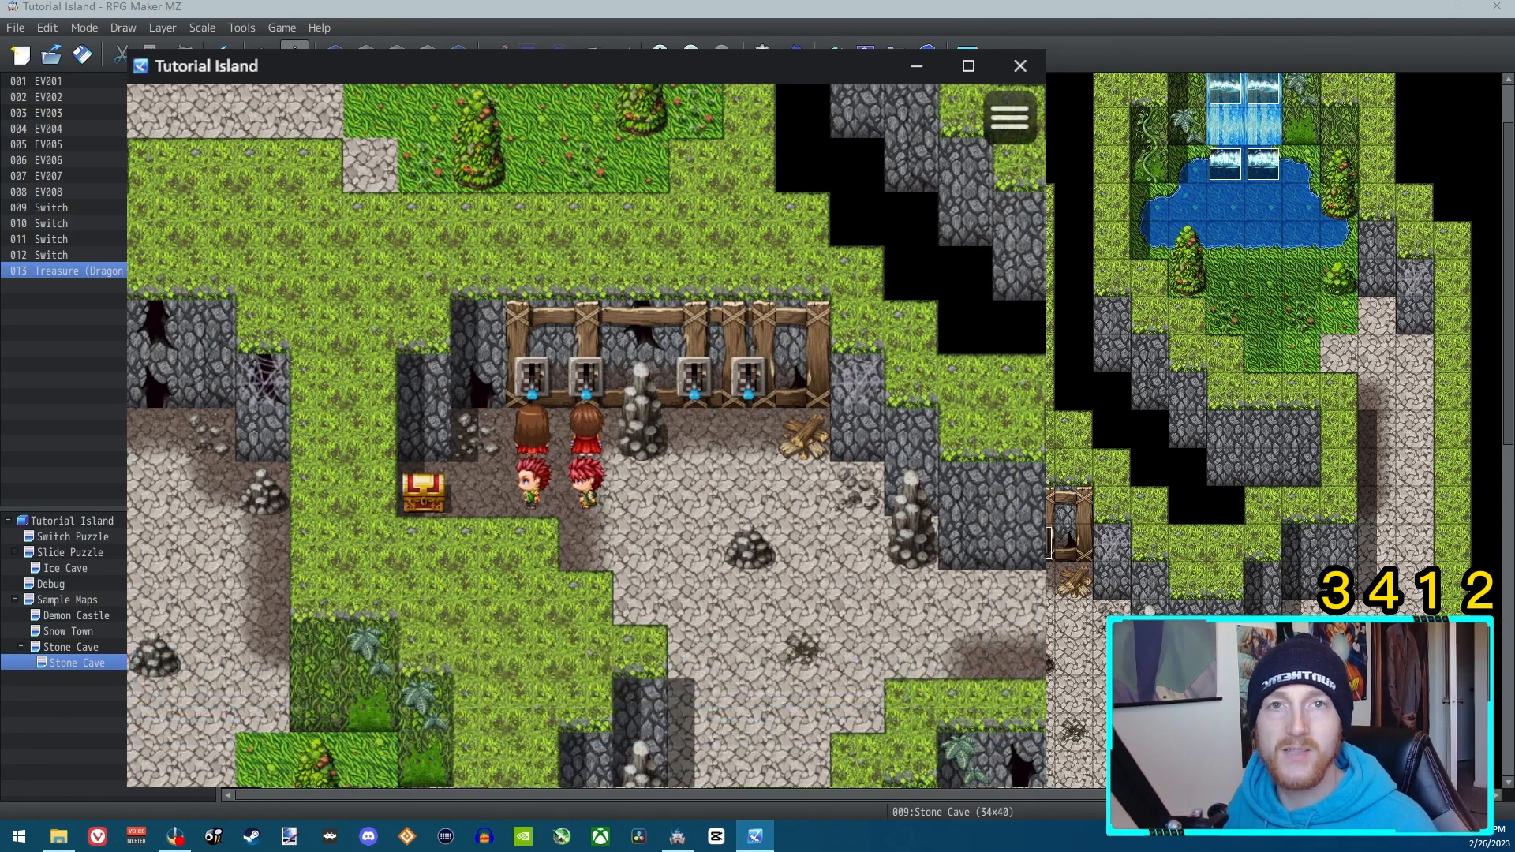
Walk to the treasure chest, open it and dismiss the item message.
key(Left)
key(Down)
key(Left)
key(Return)
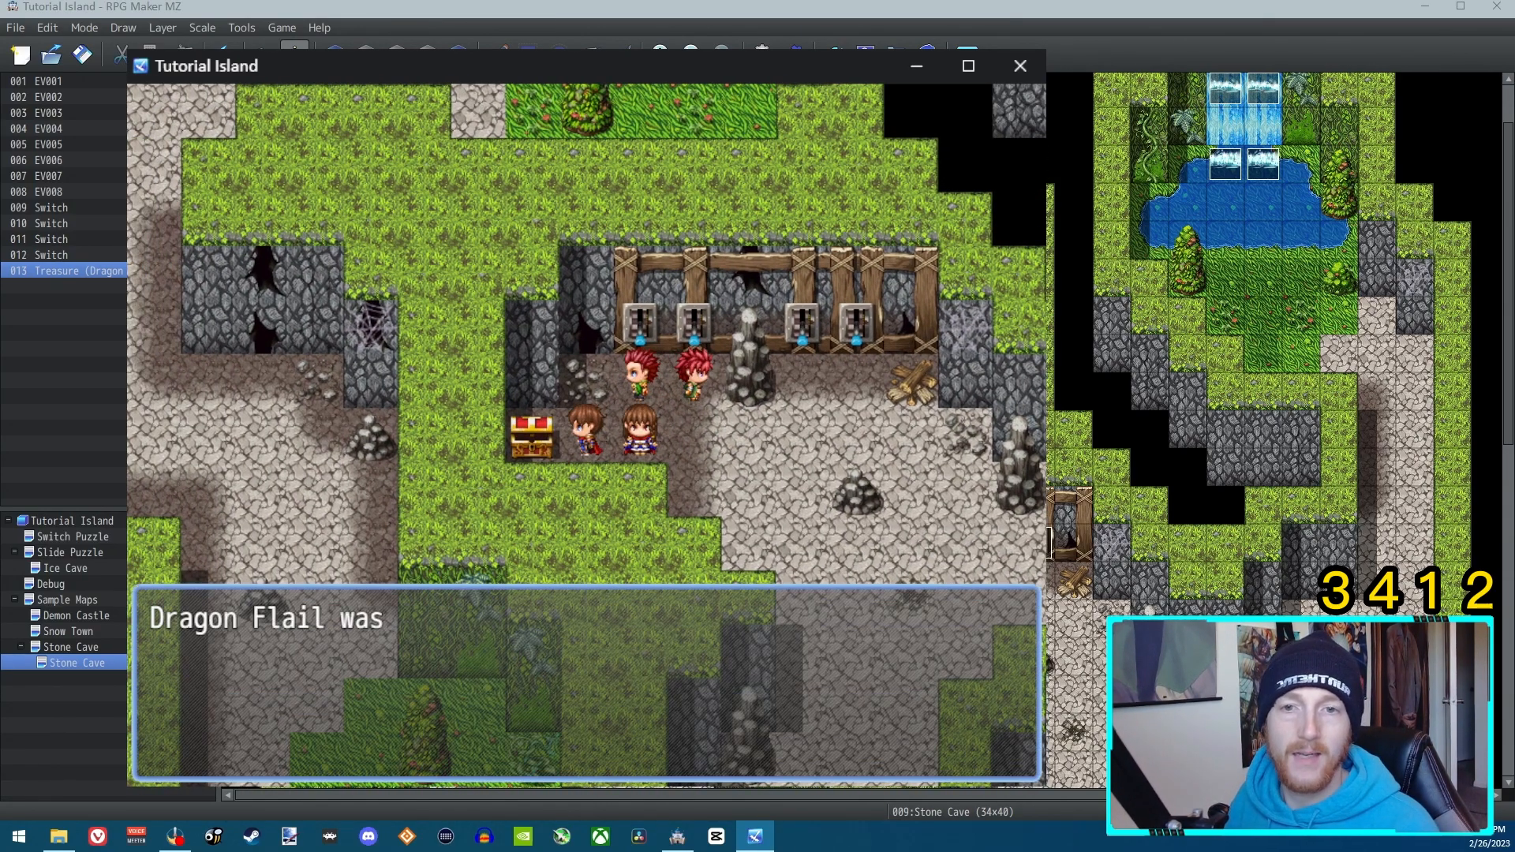
key(Return)
key(Right)
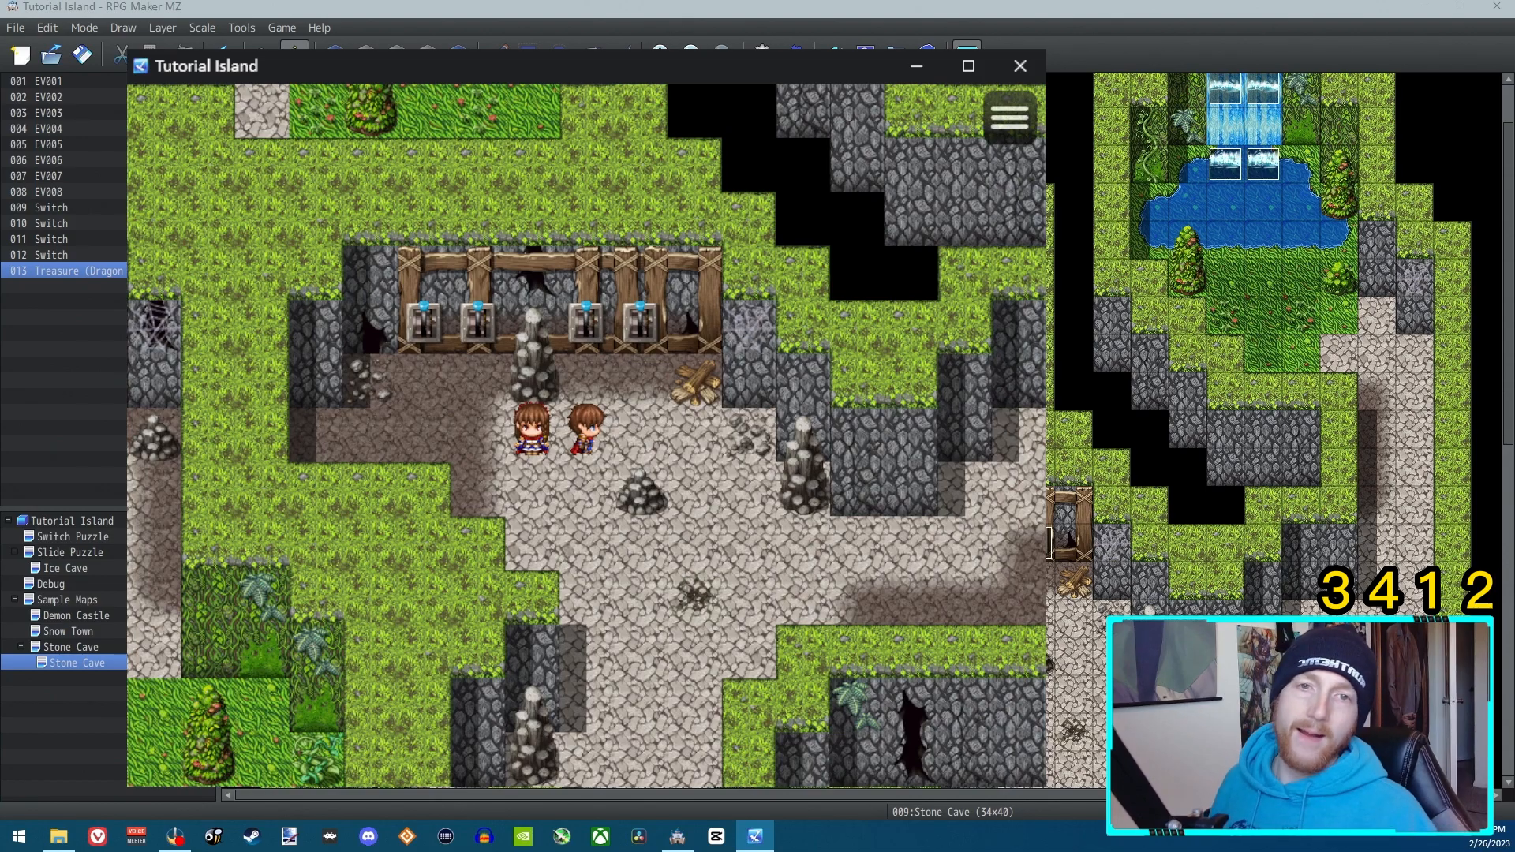
key(Left)
key(Left)
key(Right)
key(Left)
key(Right)
key(Left)
key(Right)
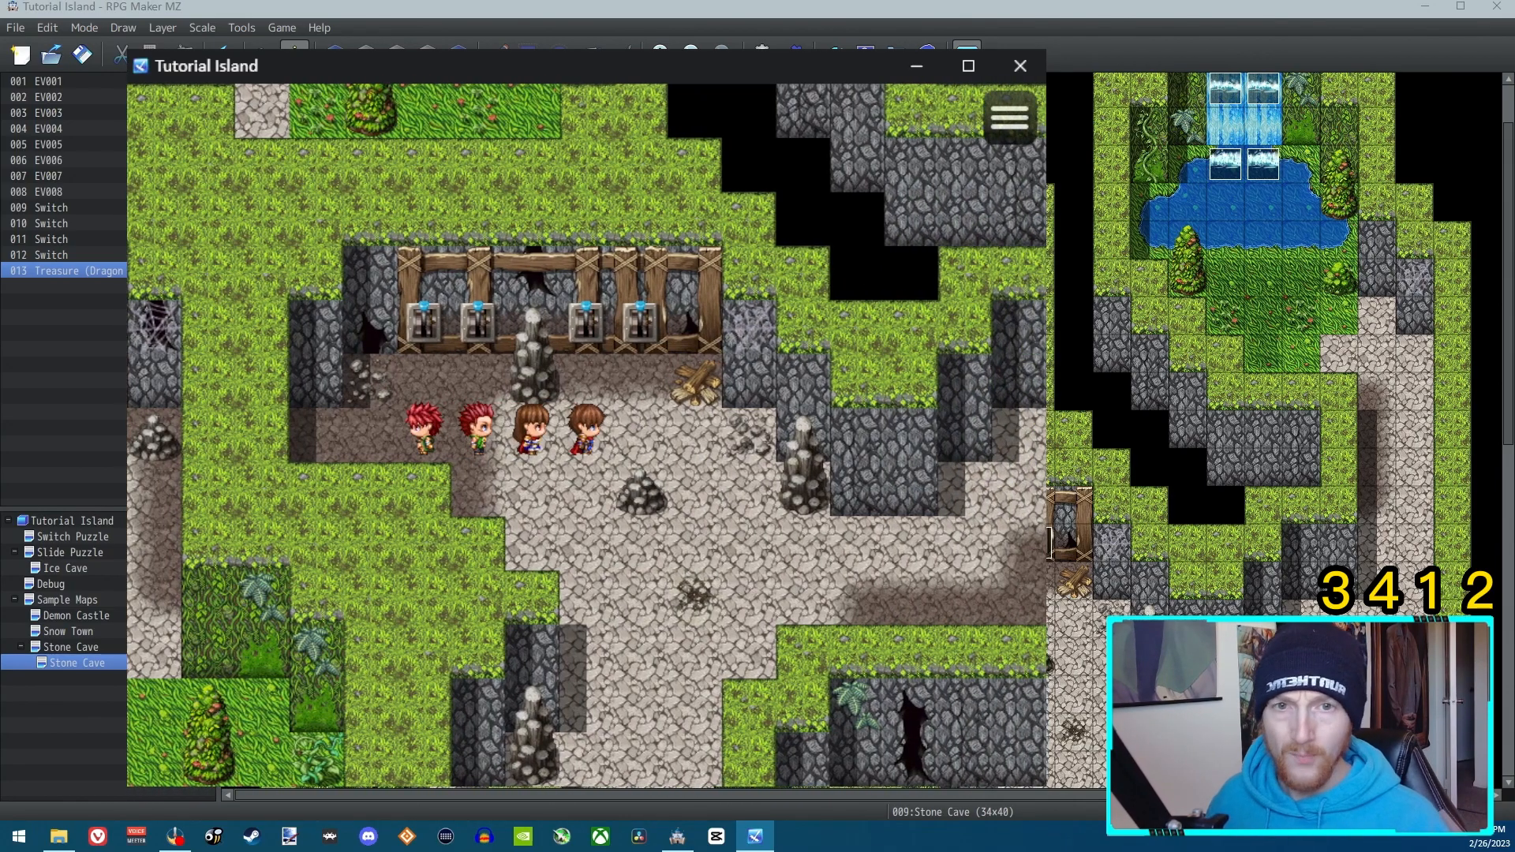
Test wrong lever choices by pulling the fourth, second and first levers from the left out of sequence.
key(Right)
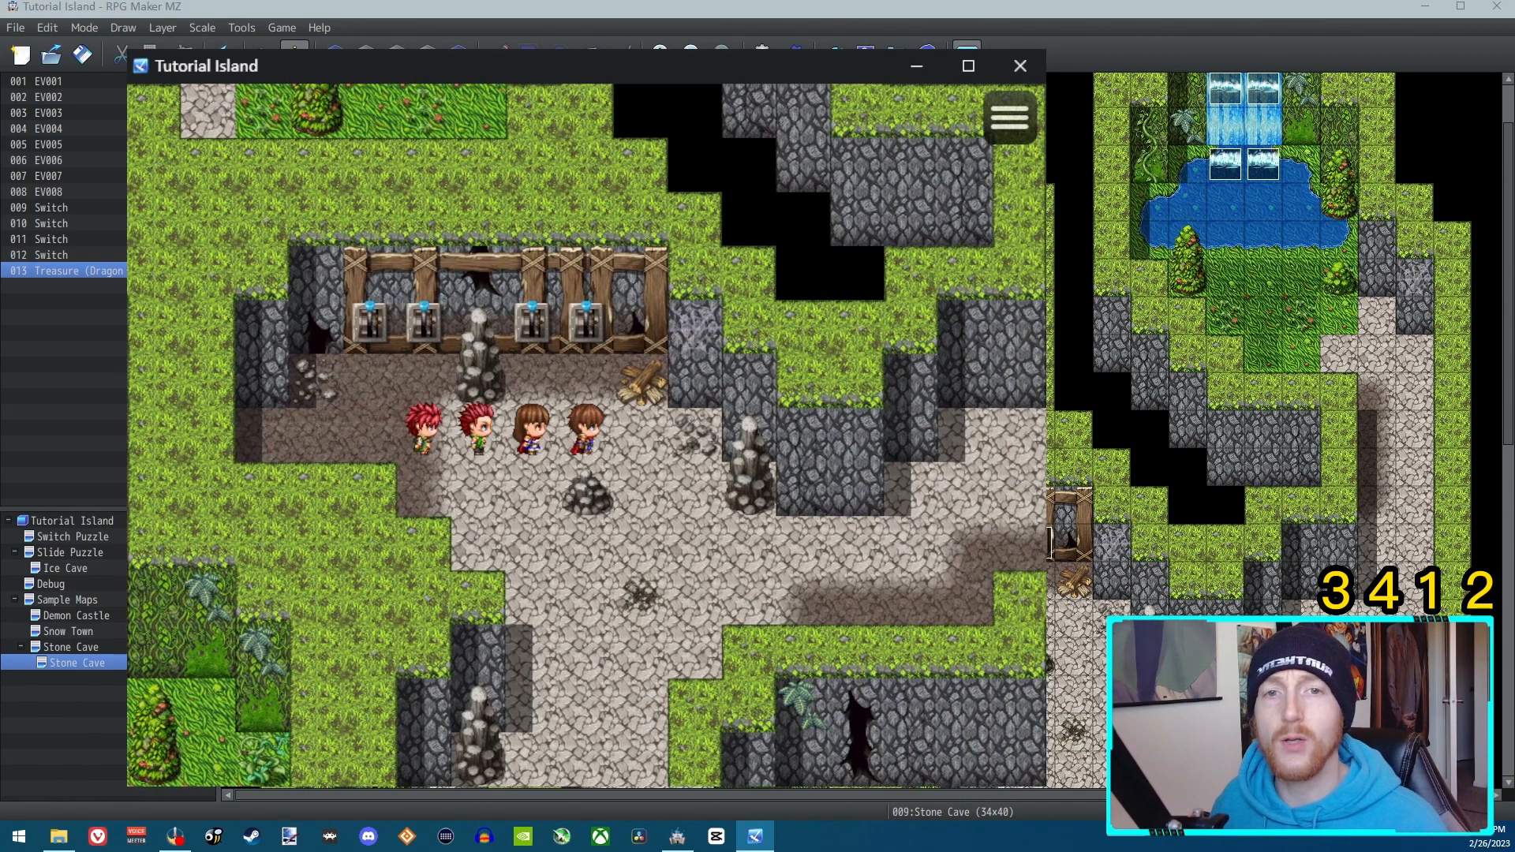
key(Up)
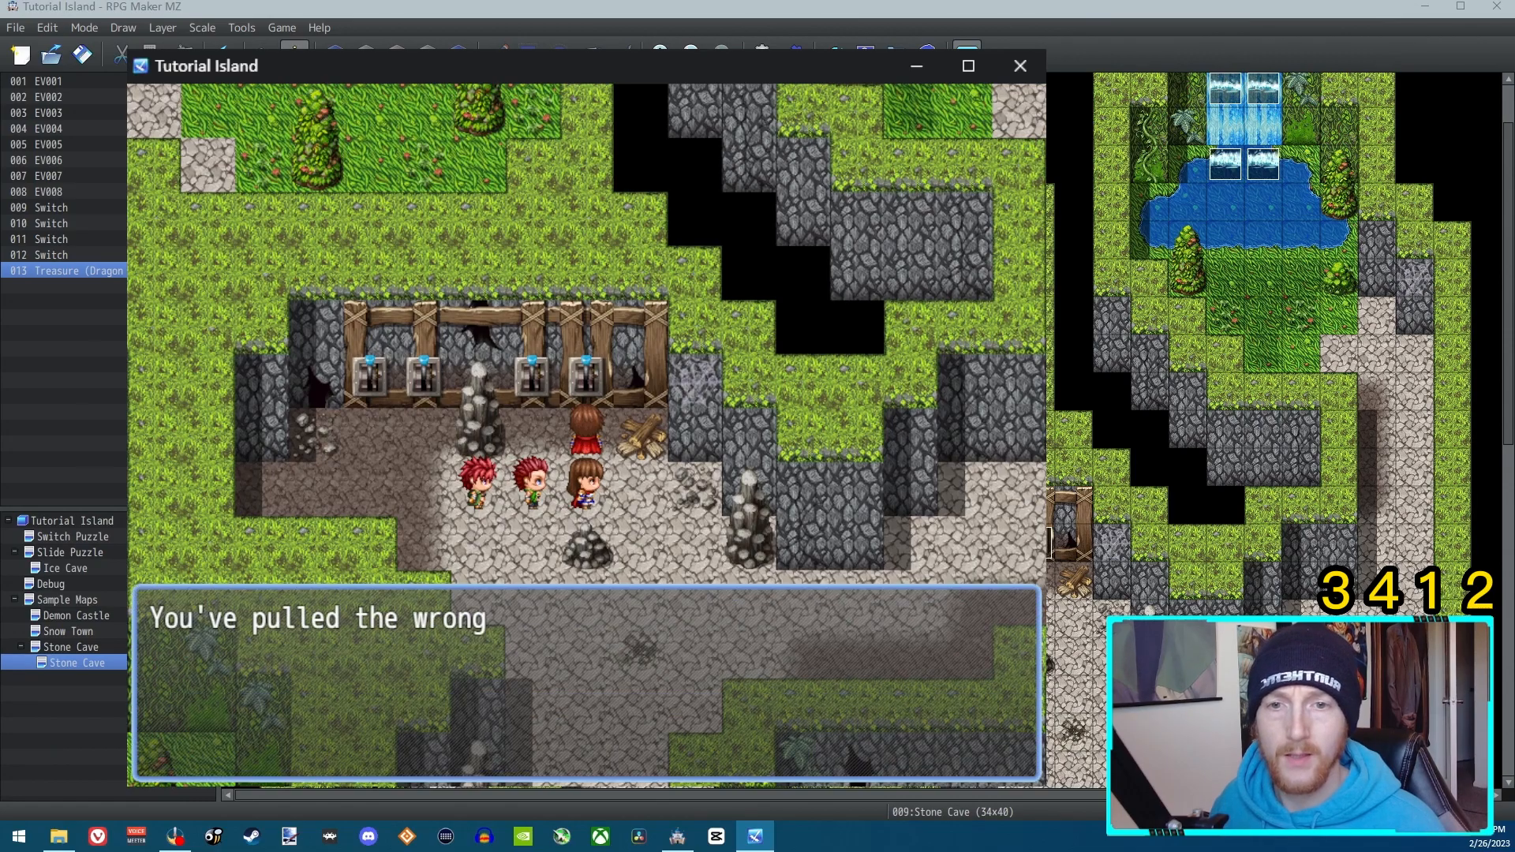
key(Return)
key(Down)
key(Left)
key(Up)
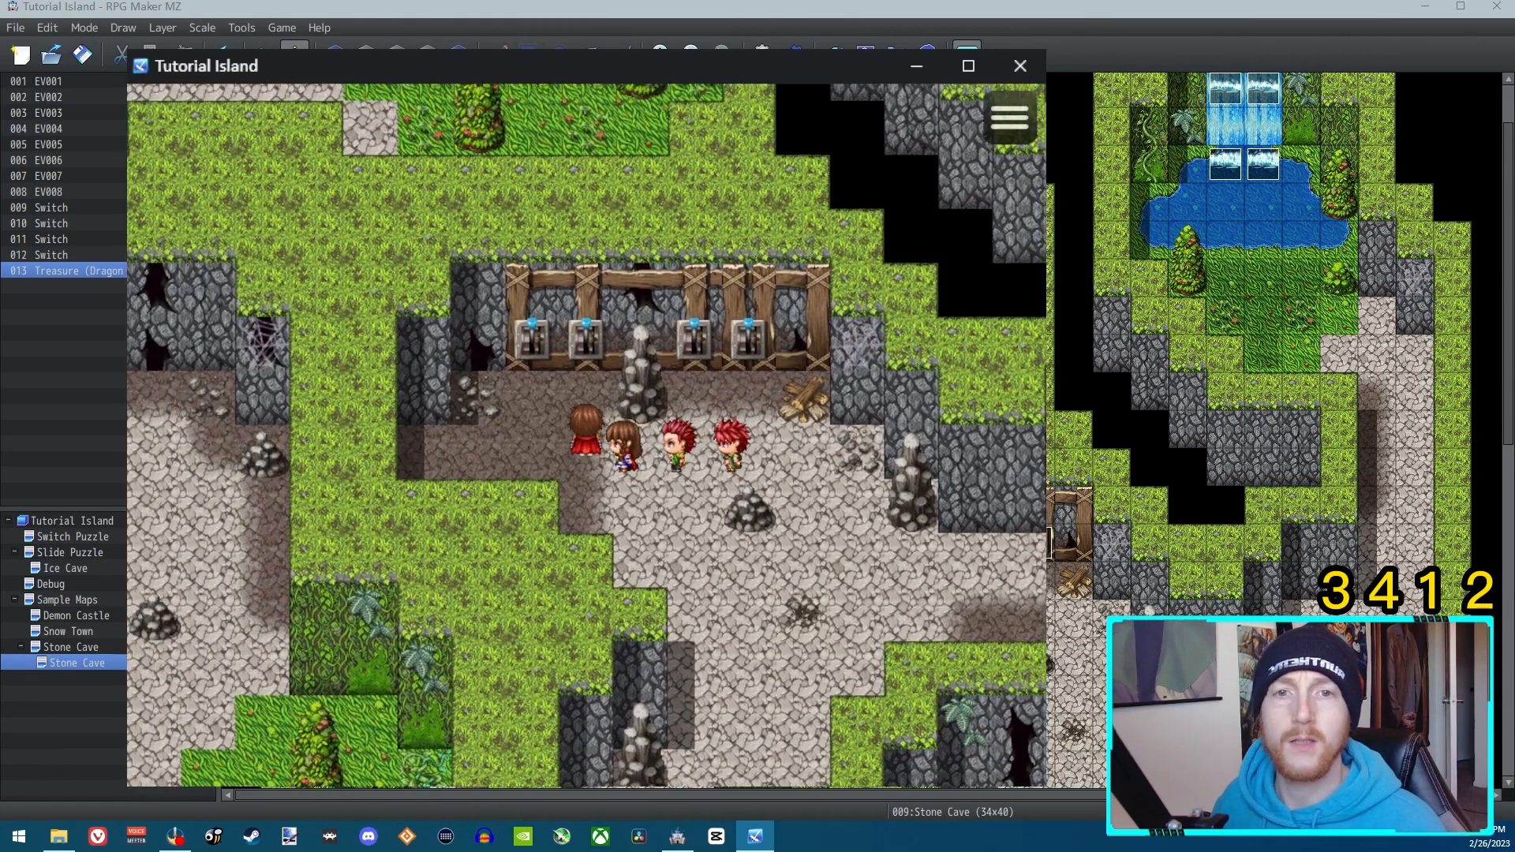
key(Return)
key(Return)
key(Left)
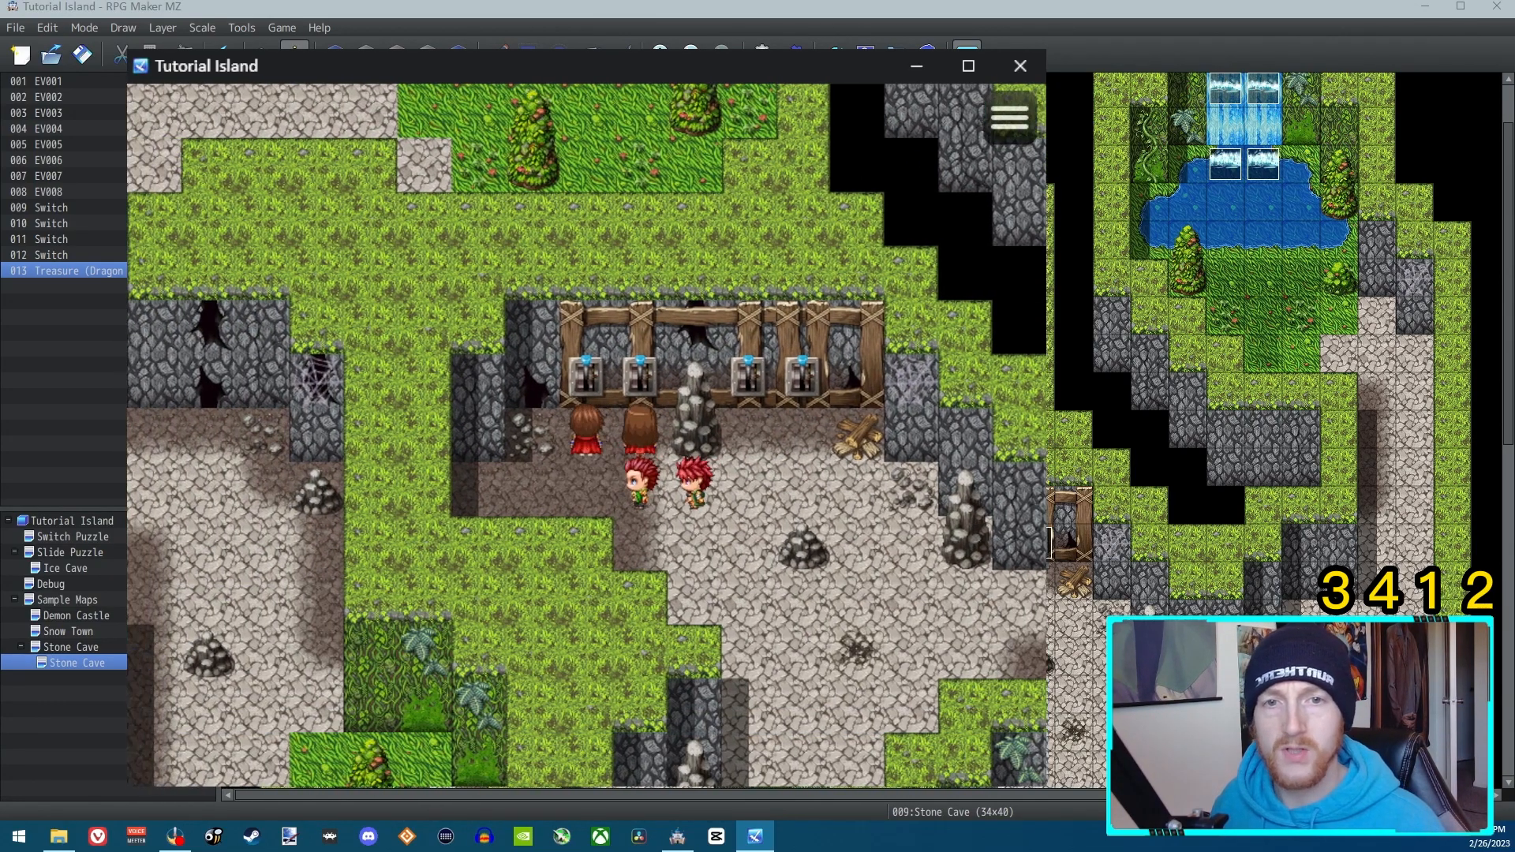
key(Up)
key(Return)
key(Return)
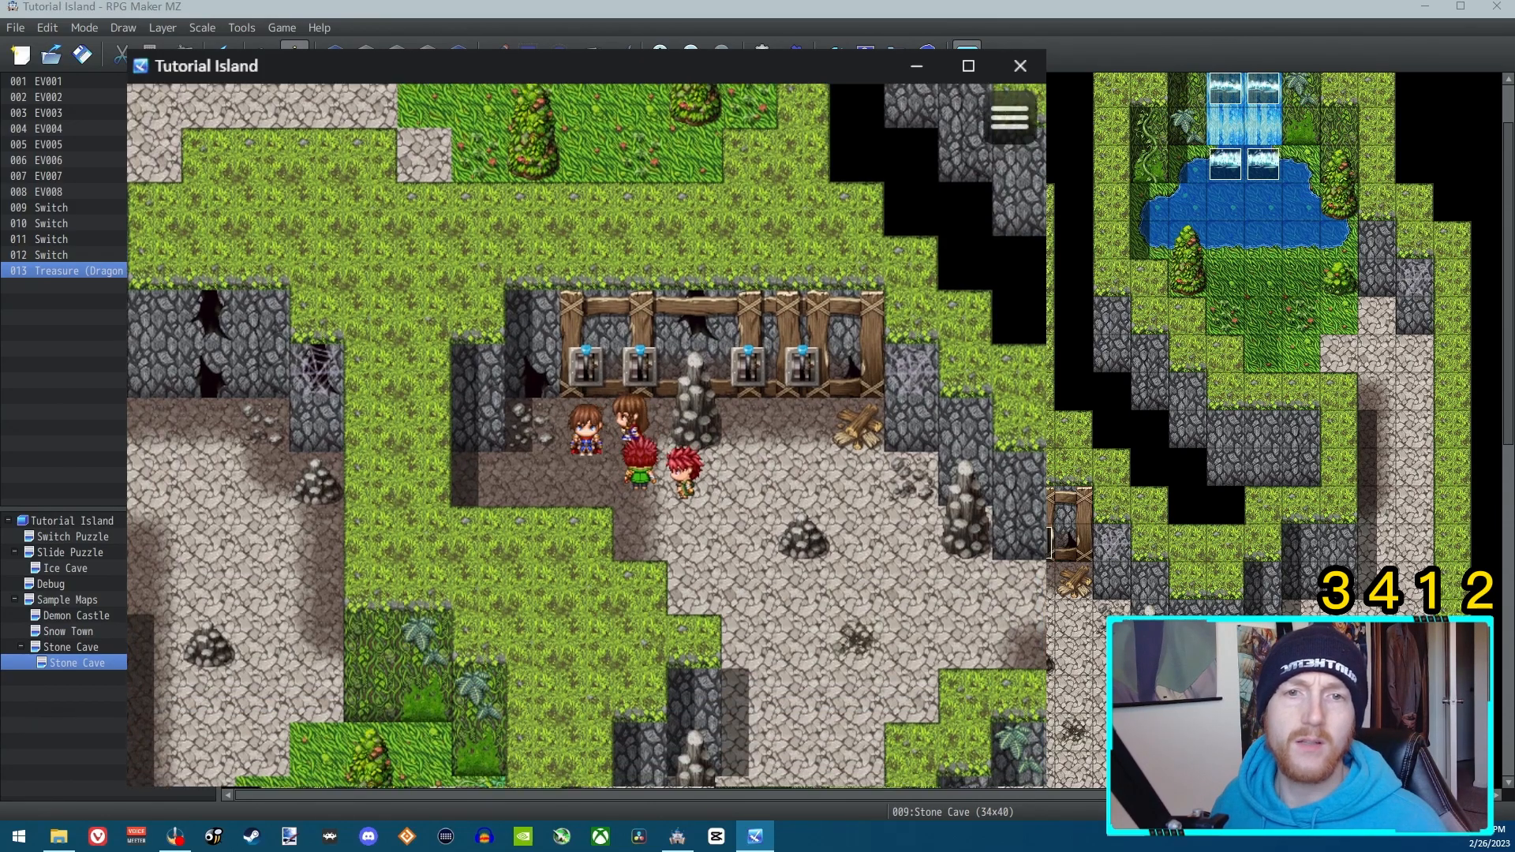
key(Left)
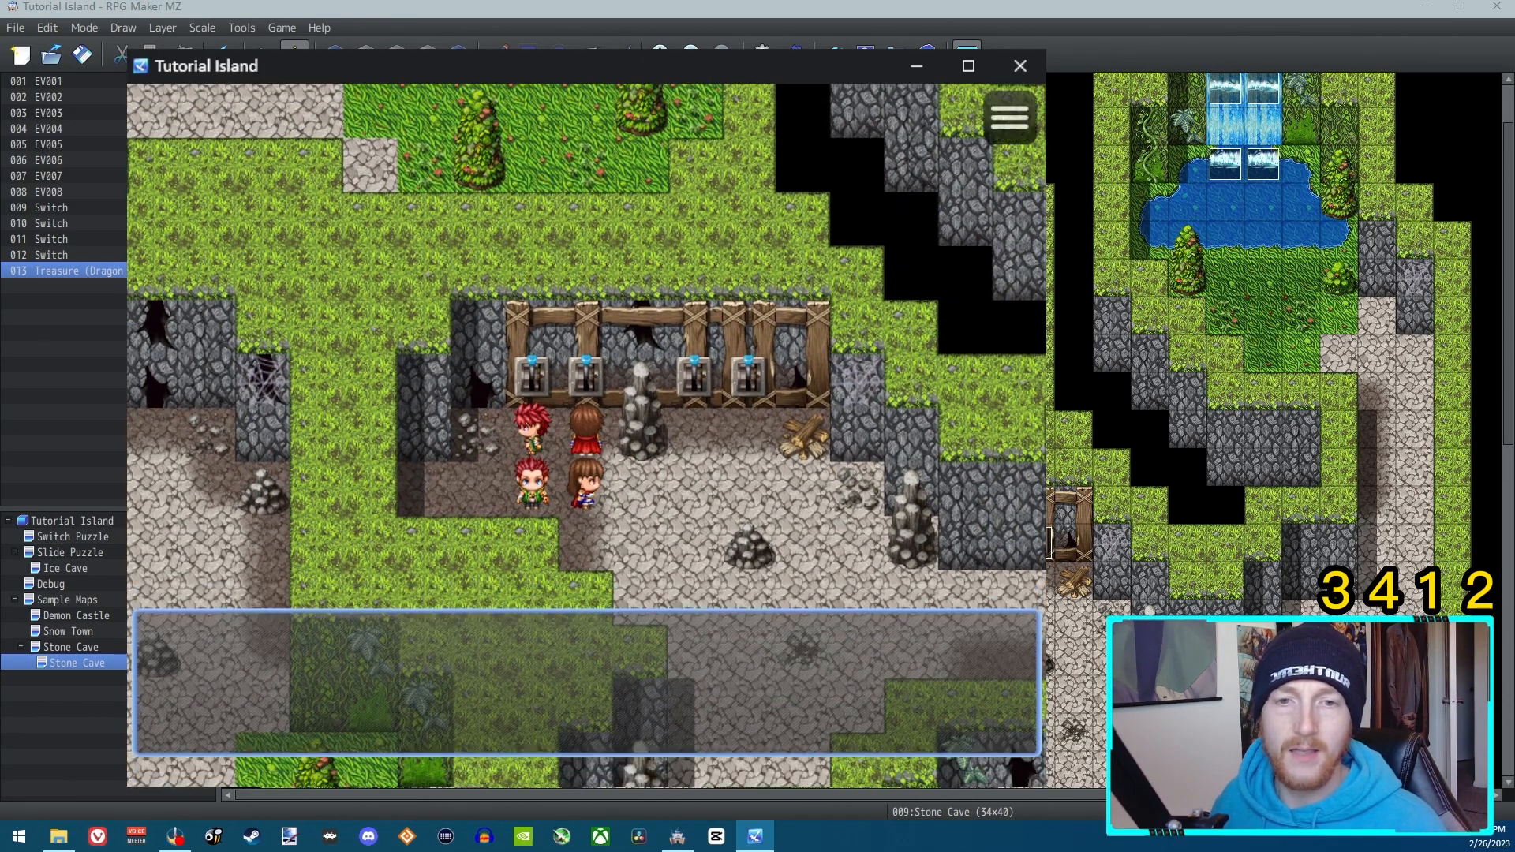
Look through the playtest's options down to SE Volume and return to the map.
key(Escape)
key(Down)
key(Right)
key(Right)
key(Left)
key(Return)
key(Down)
key(Down)
key(Down)
key(Down)
key(Down)
key(Down)
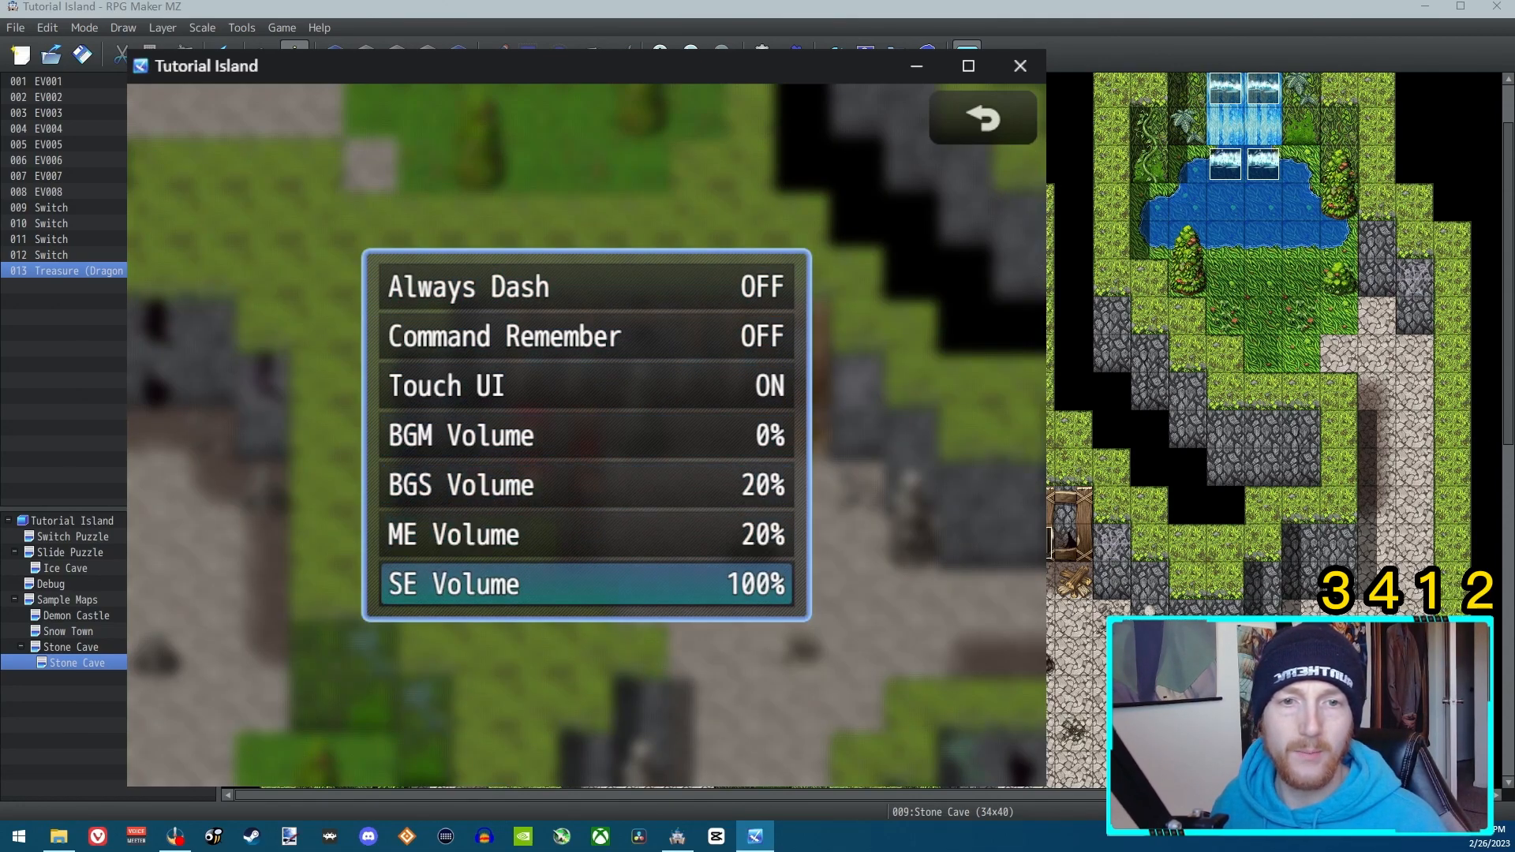
key(Escape)
key(Escape)
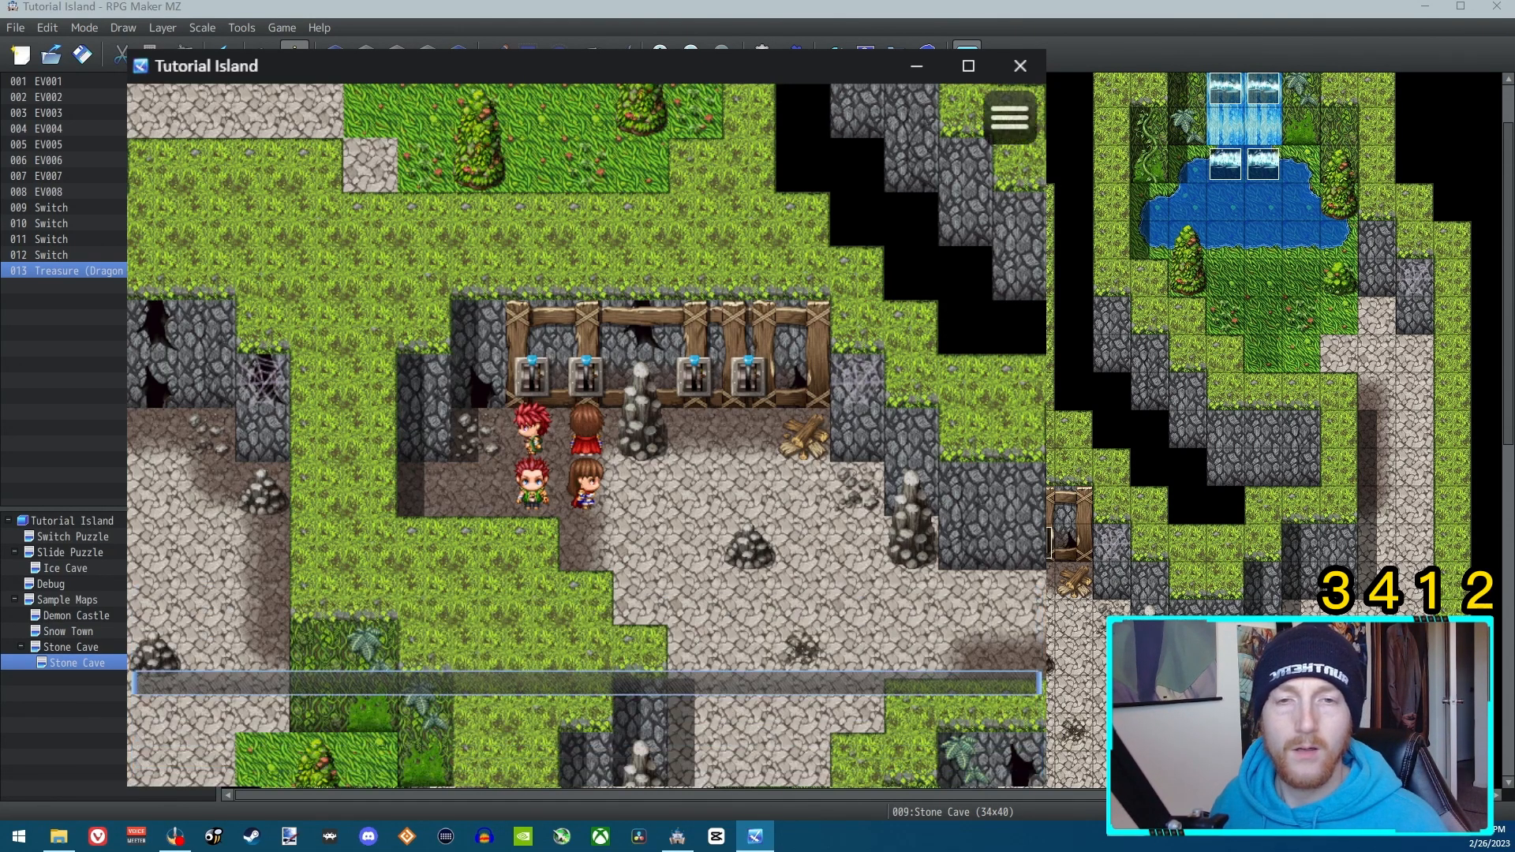
Pull the third and then the second lever from the left out of sequence, dismissing the message.
key(Return)
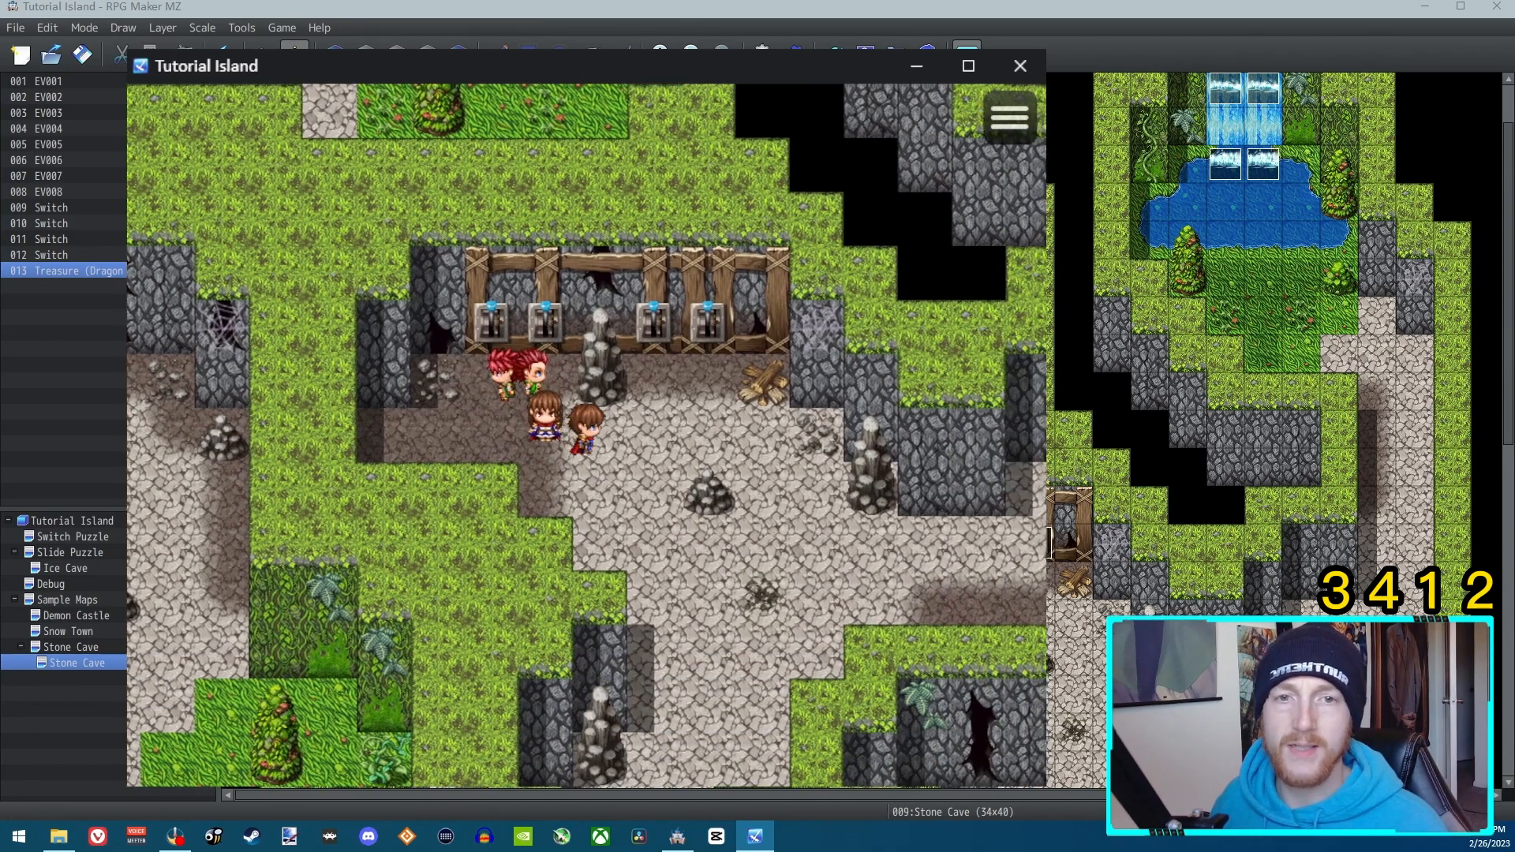
key(Return)
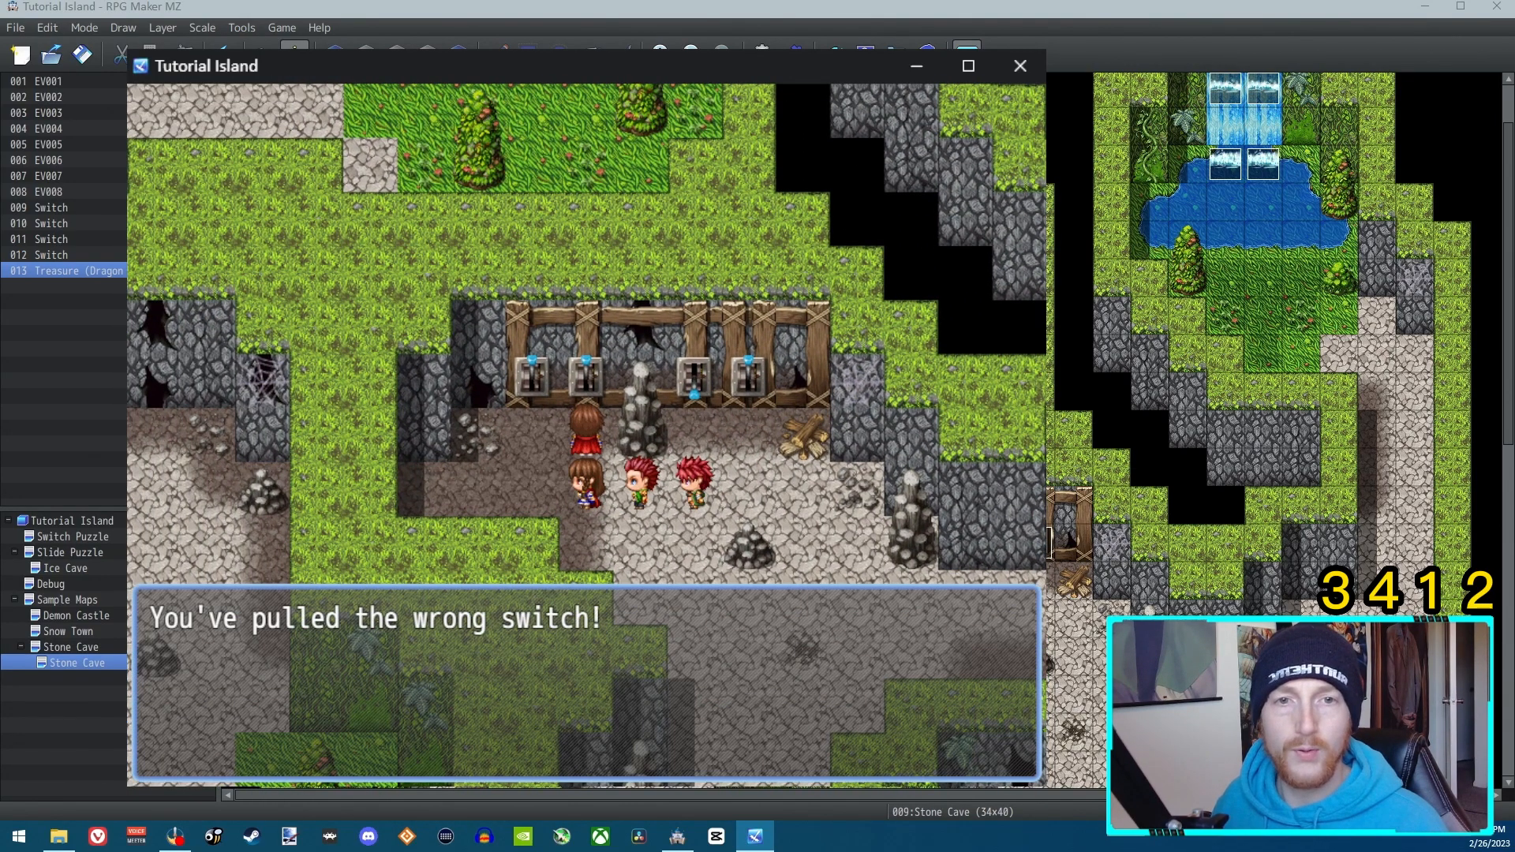
key(Return)
key(Down)
key(Right)
key(Right)
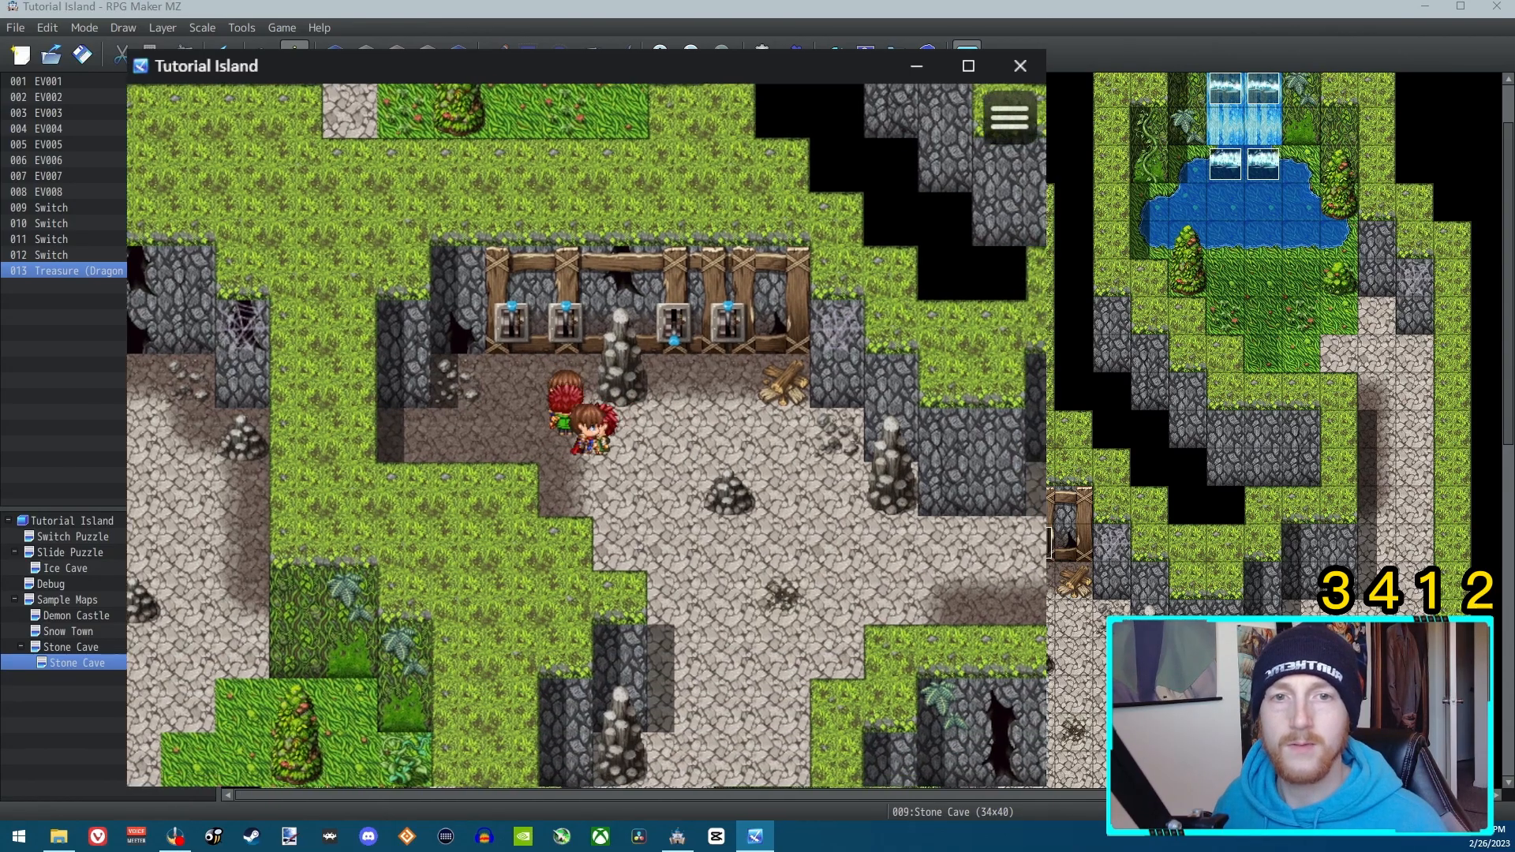
Walk back and forth between the second and third levers to examine whether the third lever resets.
key(Up)
key(Down)
key(Left)
key(Left)
key(Up)
key(Down)
key(Right)
key(Right)
key(Up)
key(Down)
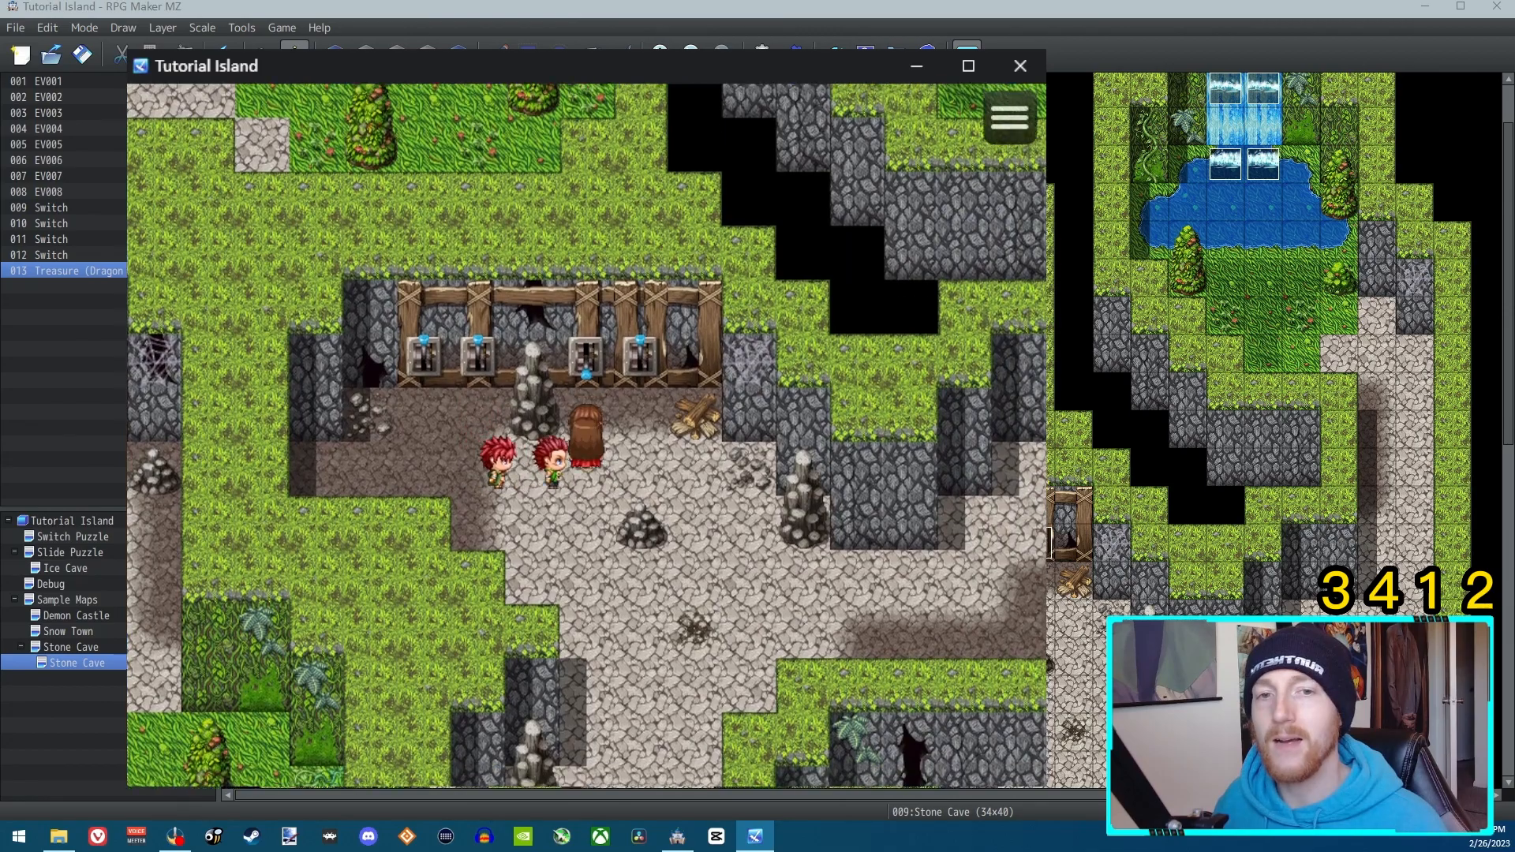
key(Left)
key(Left)
key(Up)
key(Left)
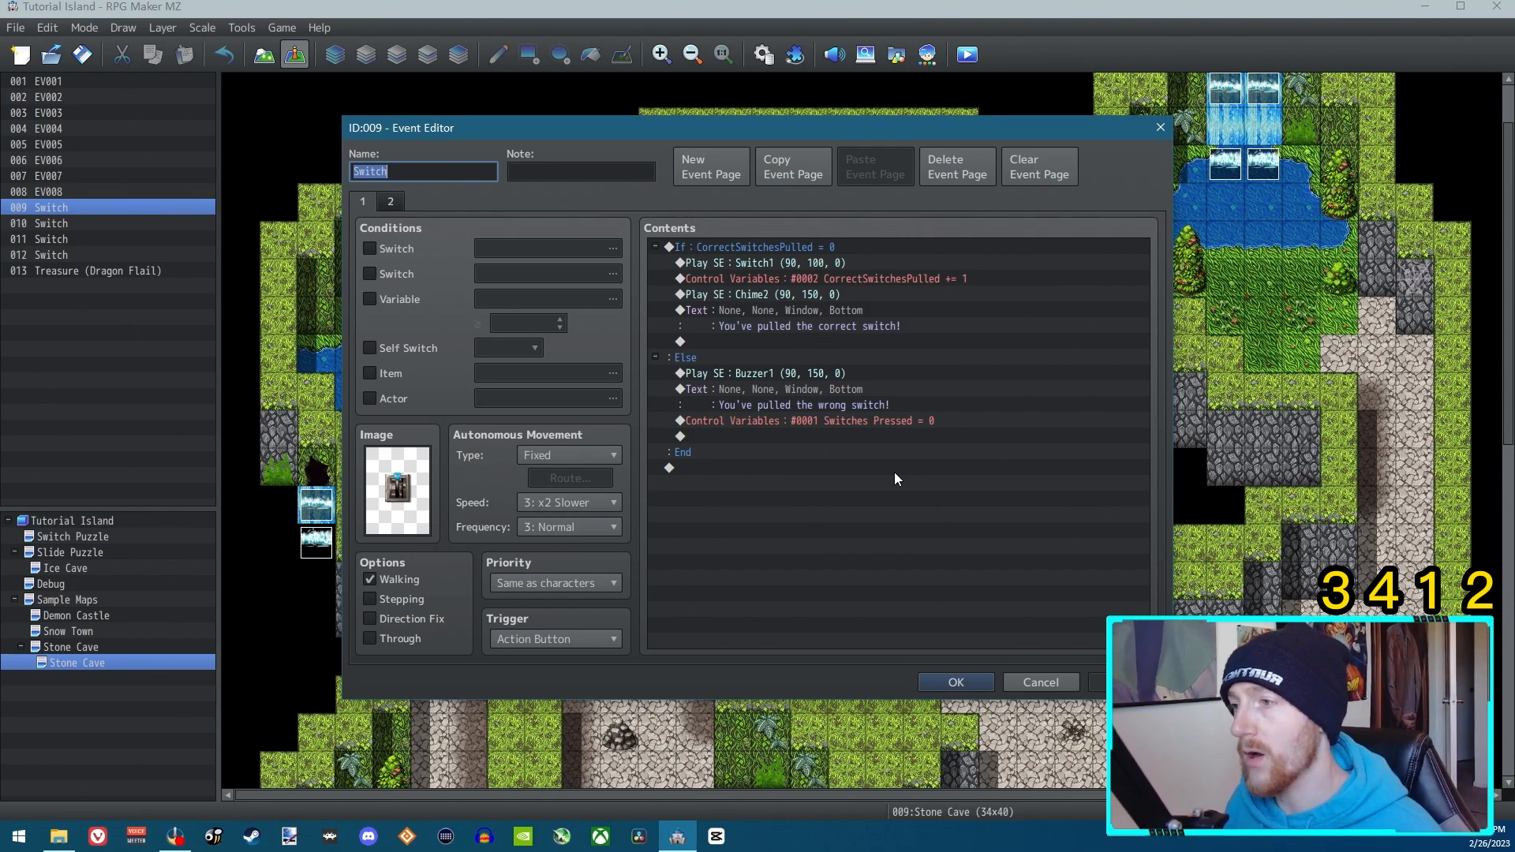
In the third lever's event, make the wrong-switch branch set CorrectSwitchesPulled to 0 and save the event.
click(869, 456)
click(754, 424)
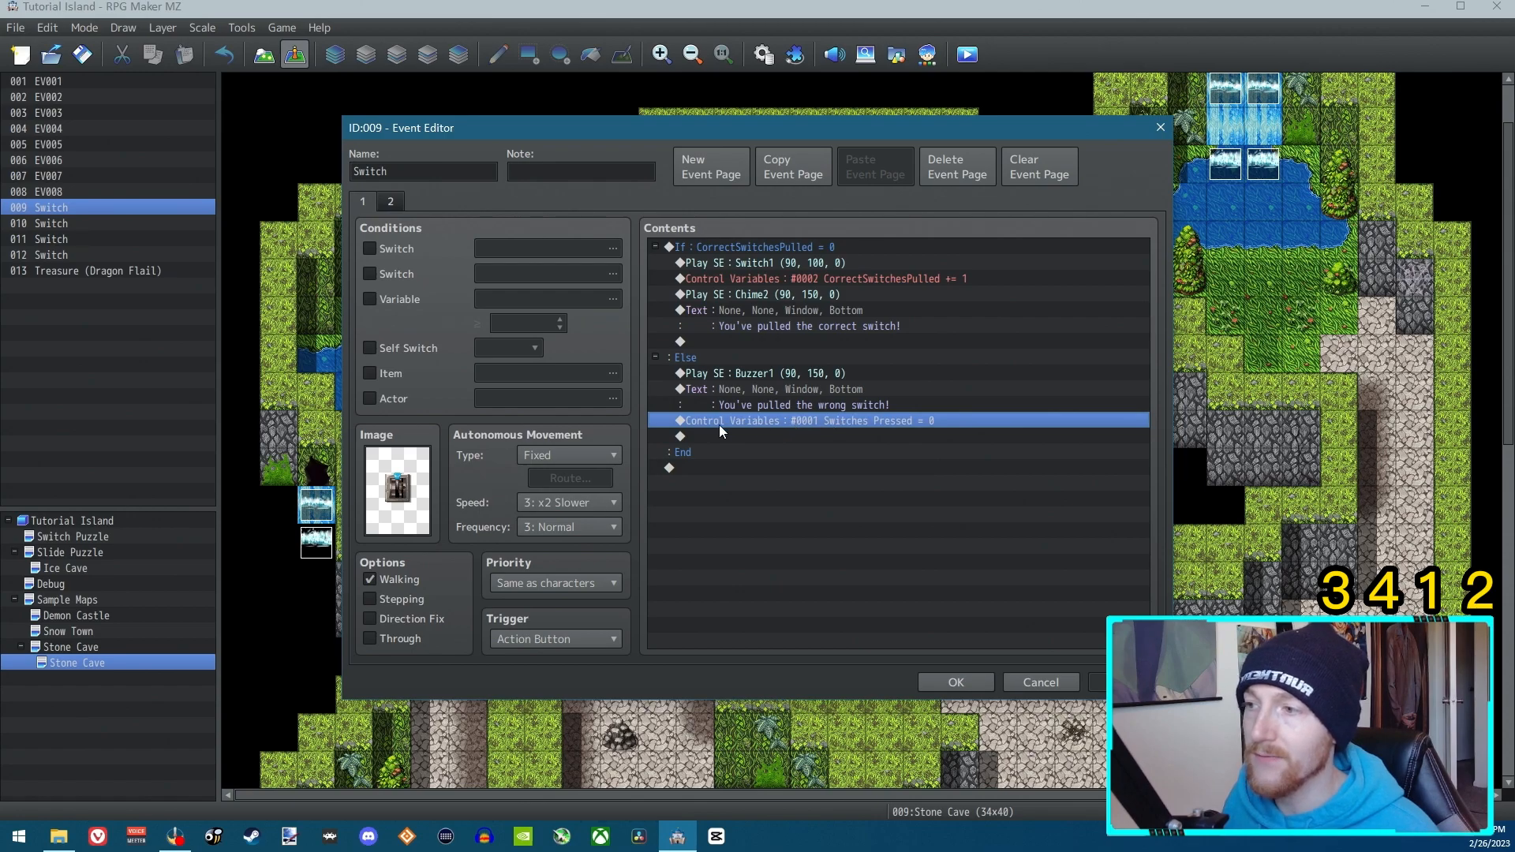
double_click(855, 418)
click(1053, 676)
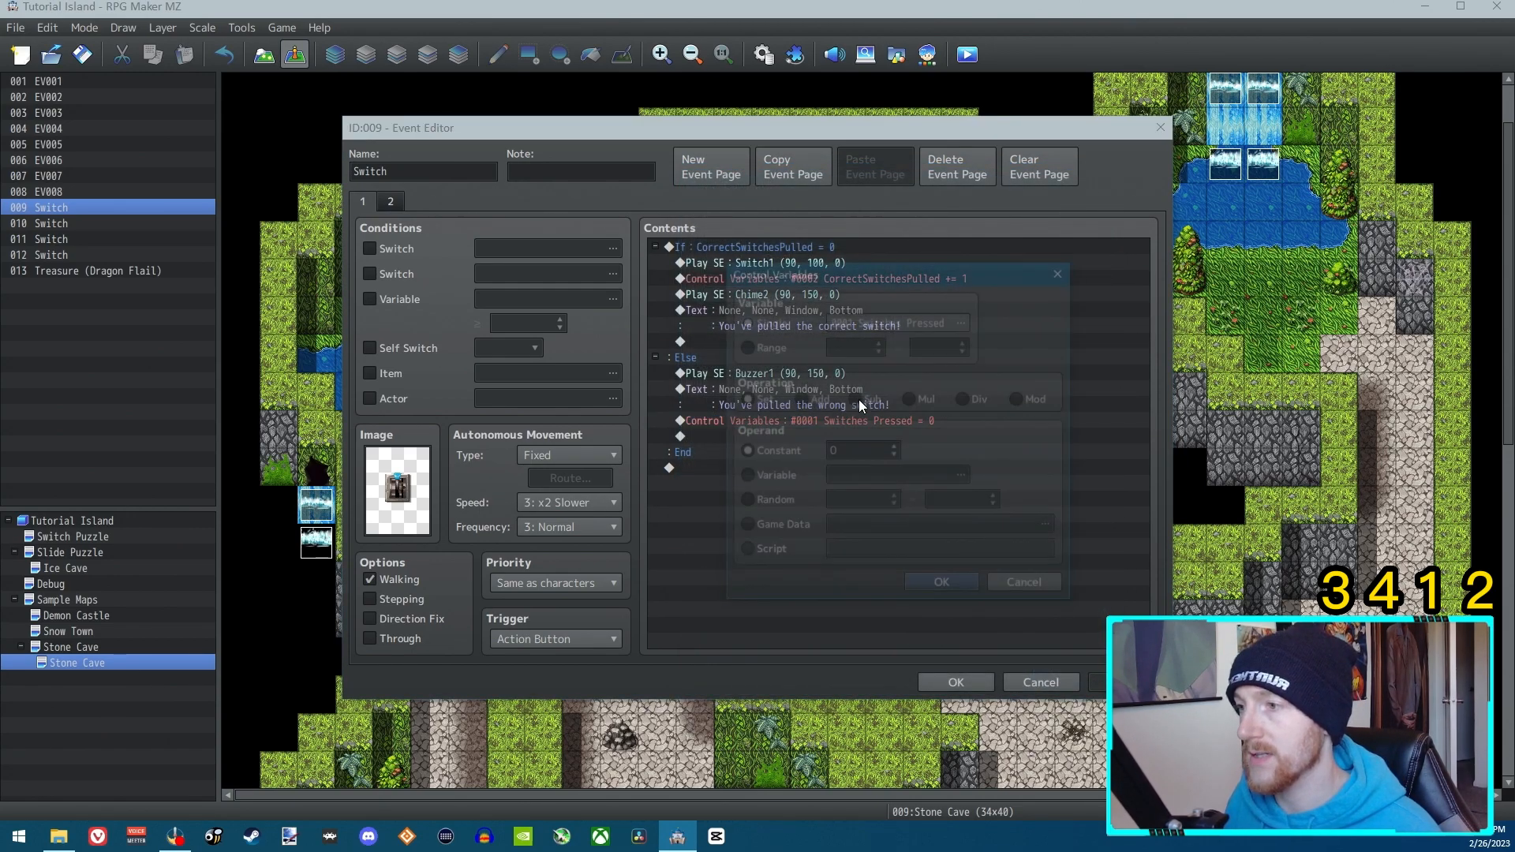
double_click(860, 421)
click(896, 323)
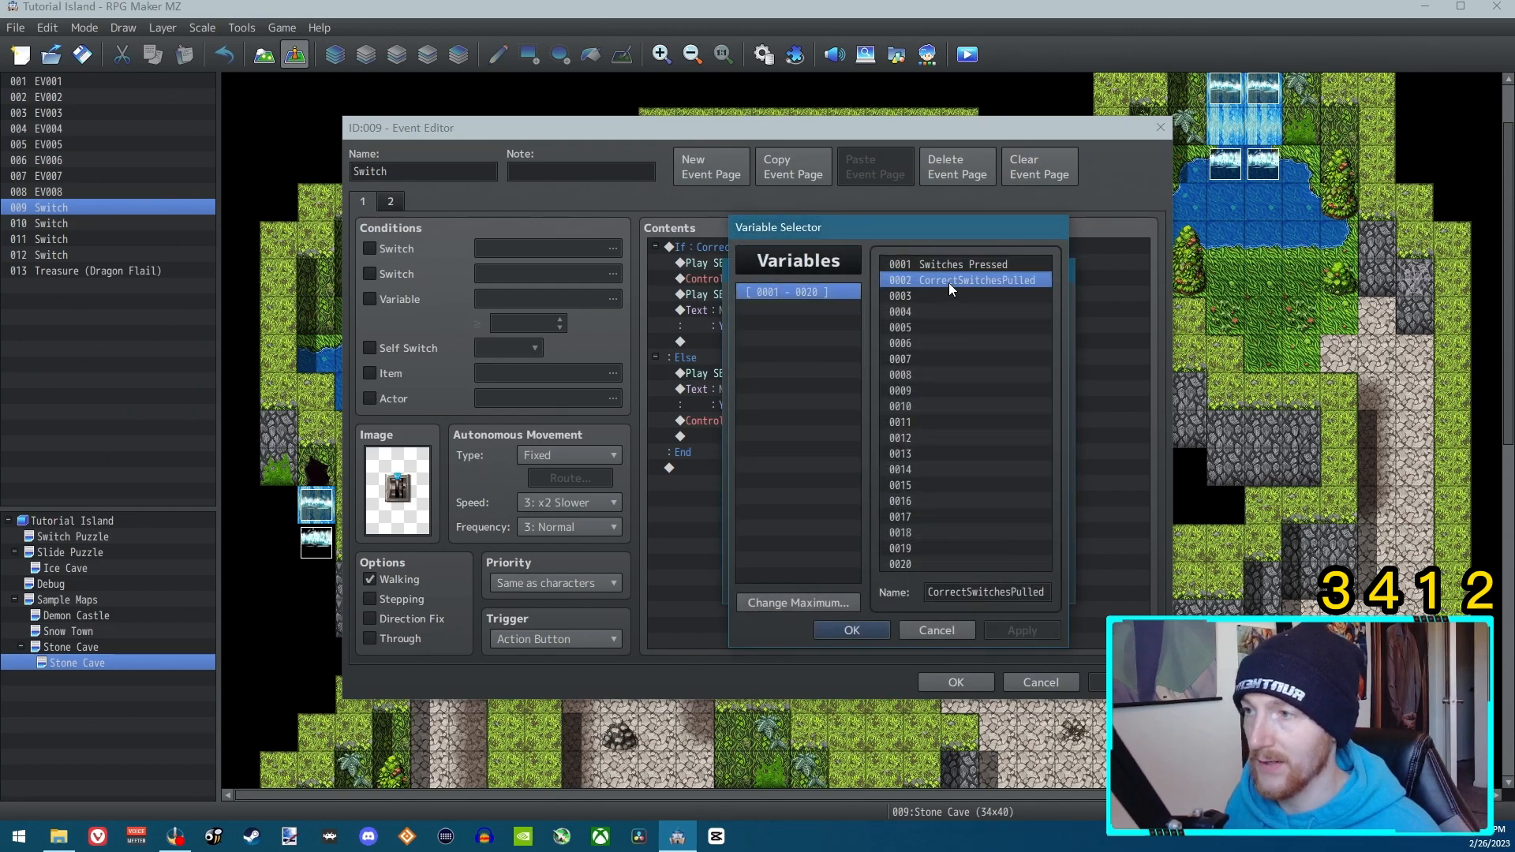
double_click(949, 282)
click(944, 595)
click(951, 680)
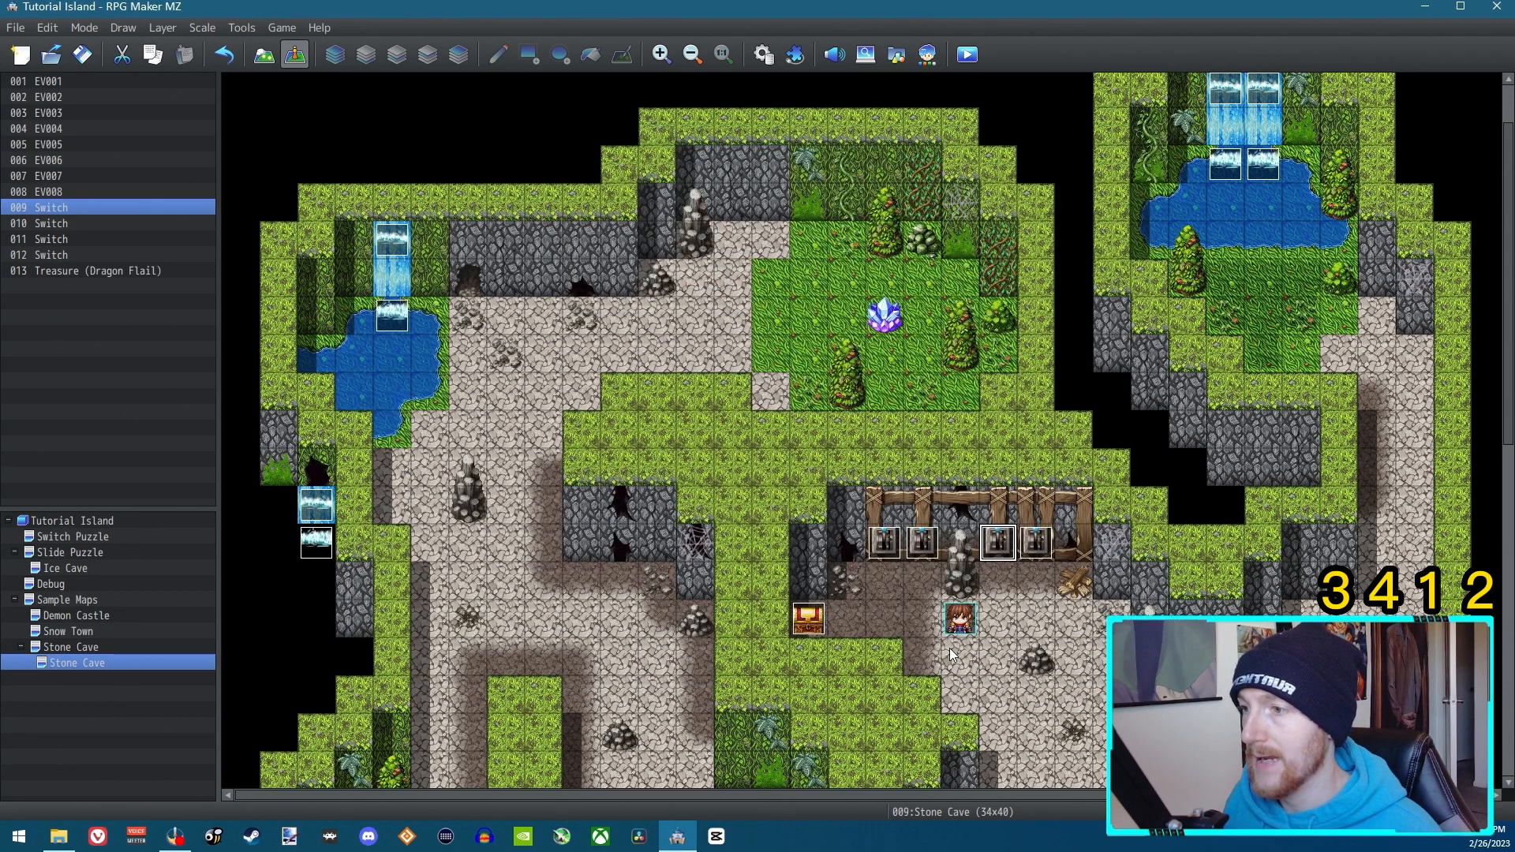
Make the wrong-switch branch of the fourth lever's event reset CorrectSwitchesPulled to 0.
double_click(1013, 545)
double_click(791, 424)
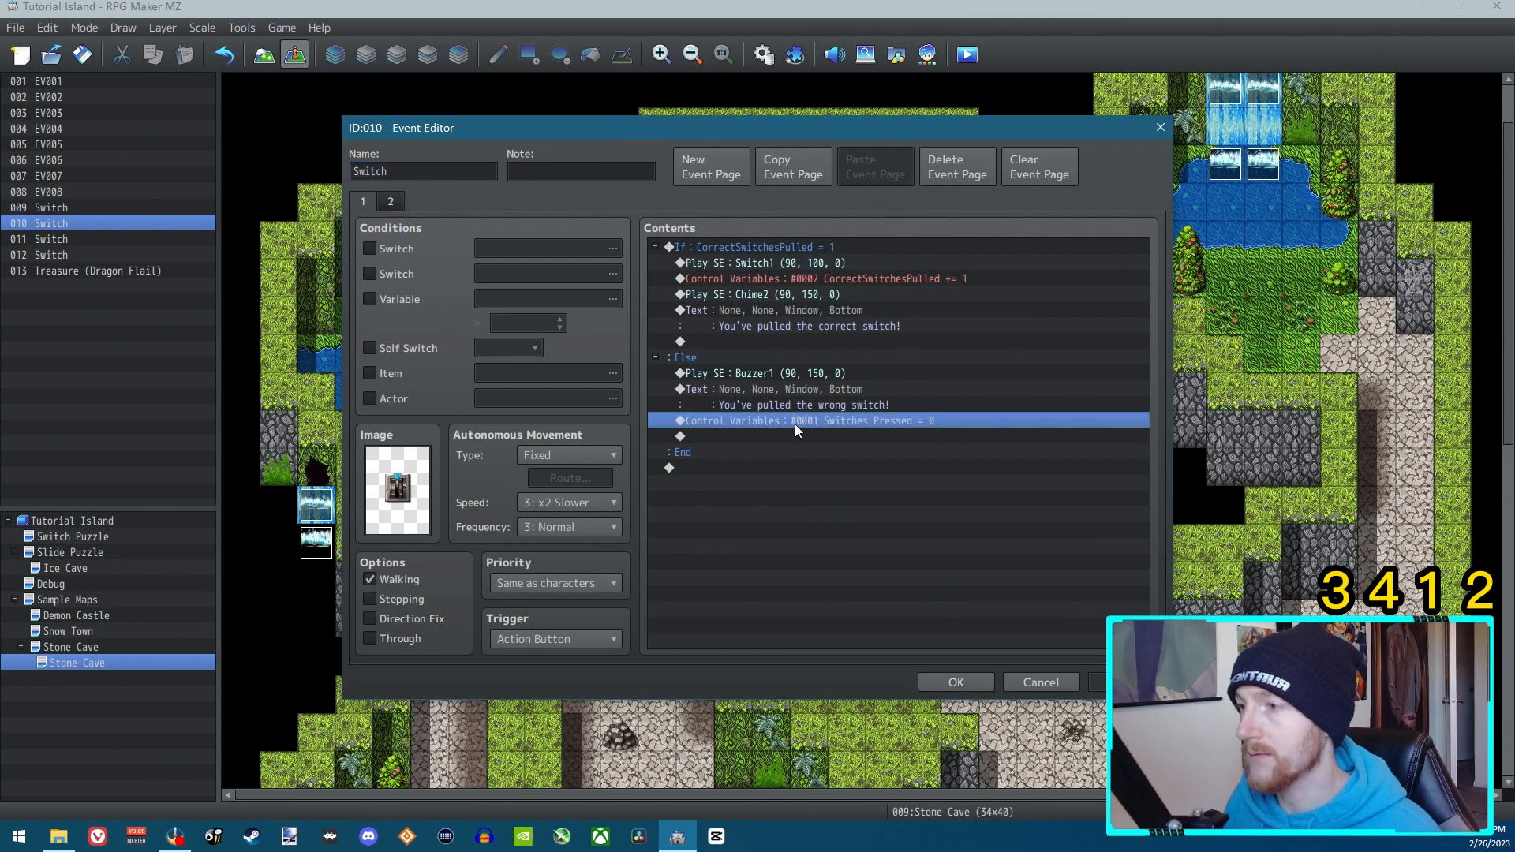
click(885, 321)
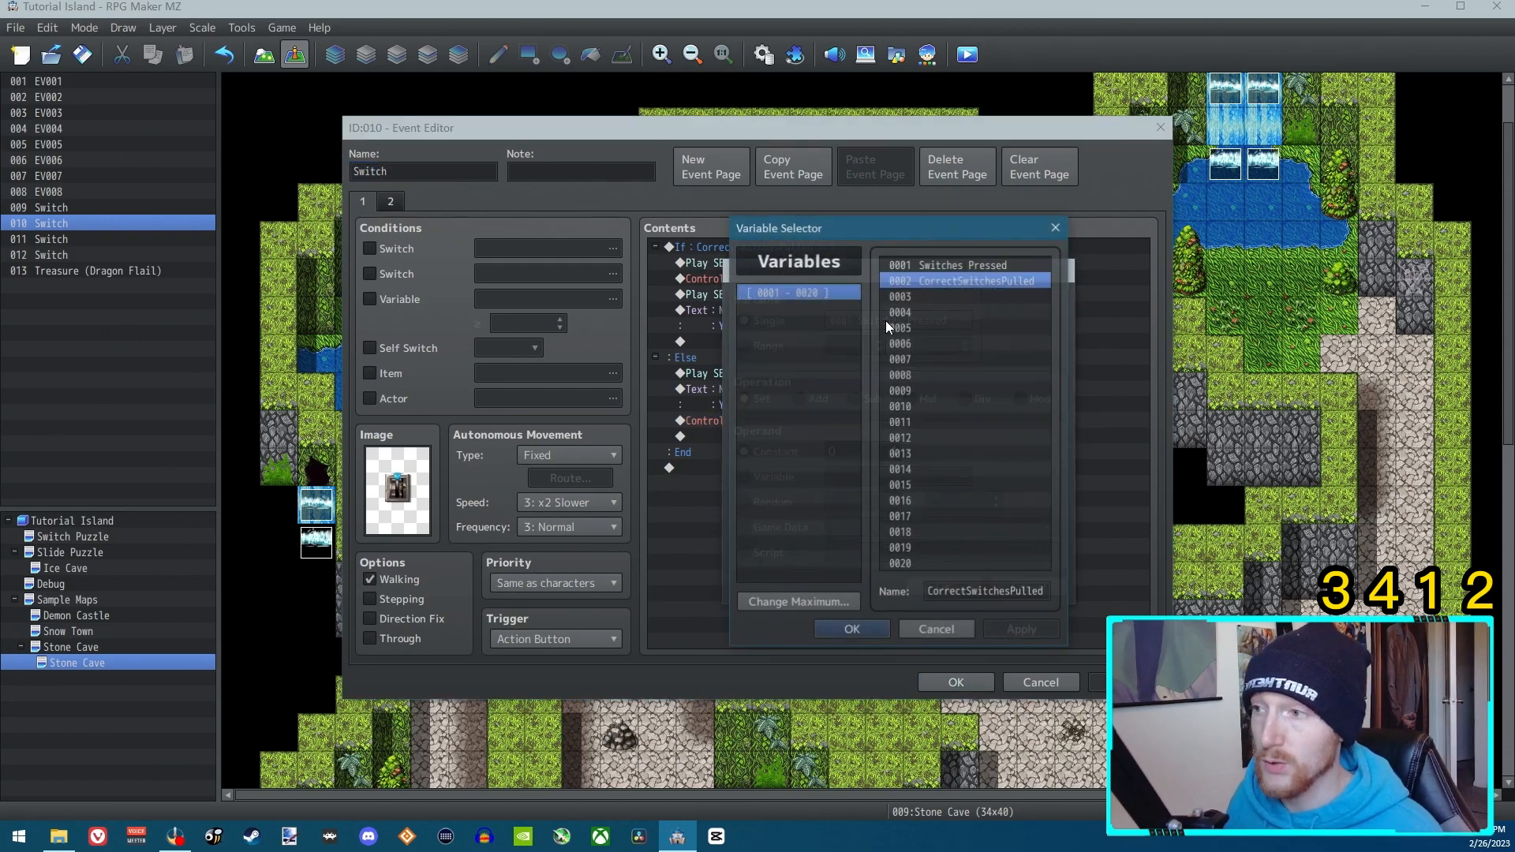
double_click(958, 281)
click(943, 587)
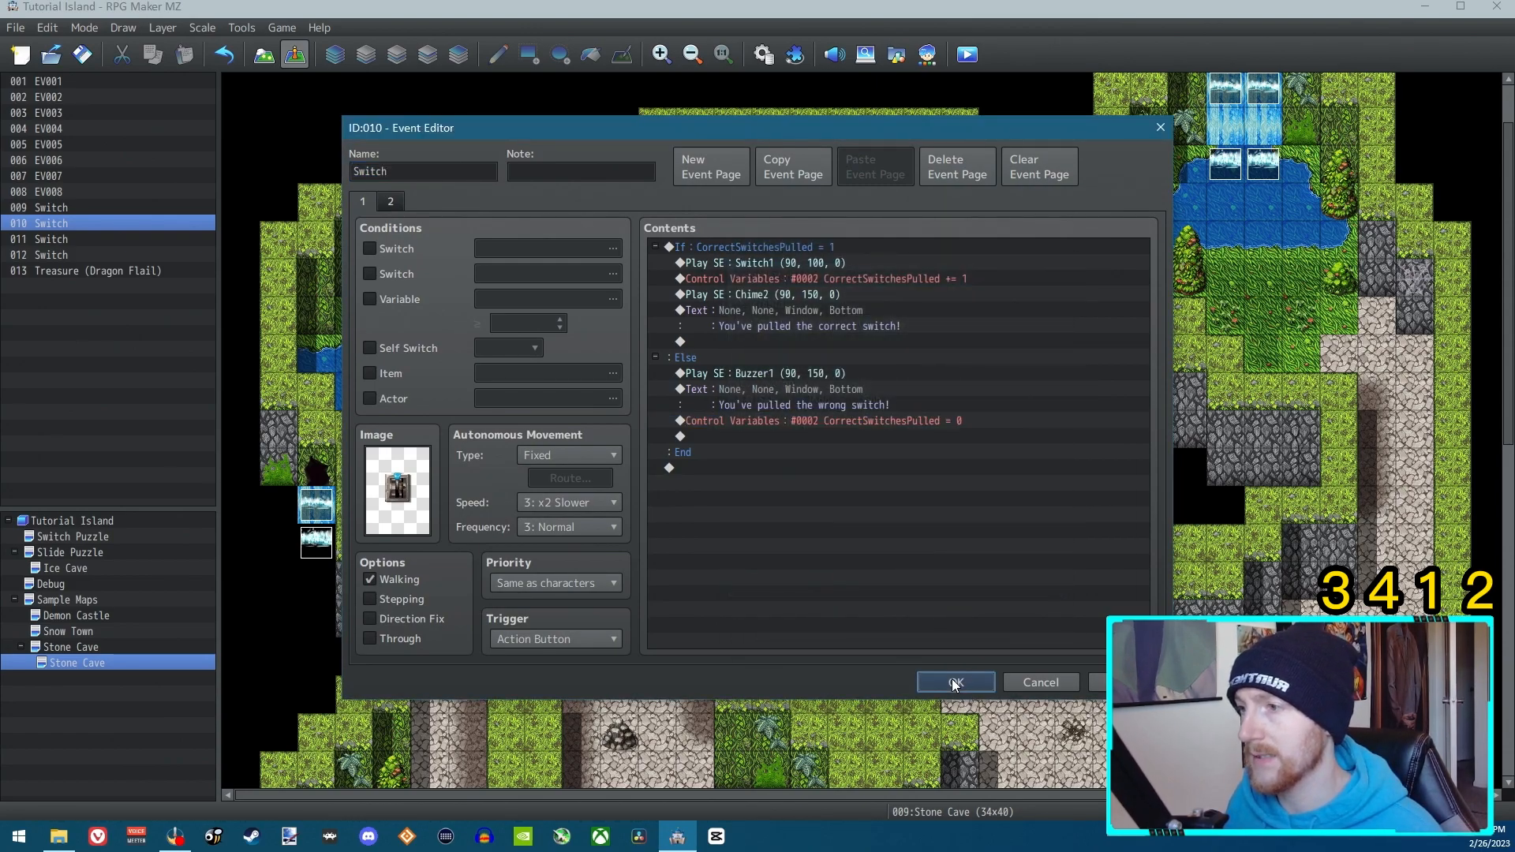
click(954, 680)
Make the wrong-switch branch of the second lever's event reset CorrectSwitchesPulled to 0.
double_click(912, 550)
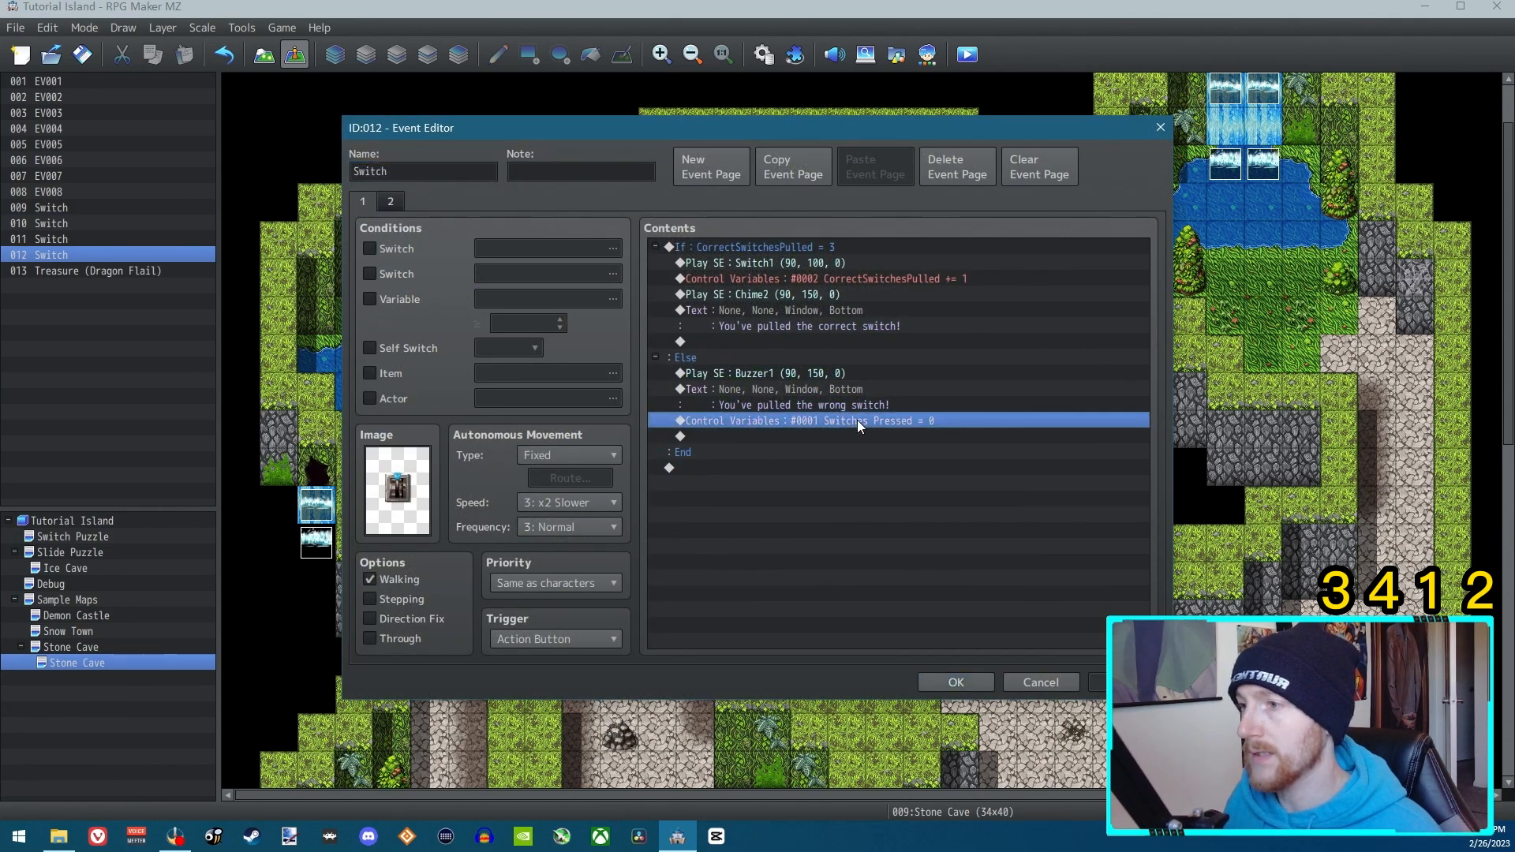
double_click(857, 420)
click(882, 321)
click(861, 631)
click(925, 589)
click(970, 684)
Make the wrong-switch branch of the first lever's event reset CorrectSwitchesPulled to 0.
double_click(901, 555)
double_click(823, 421)
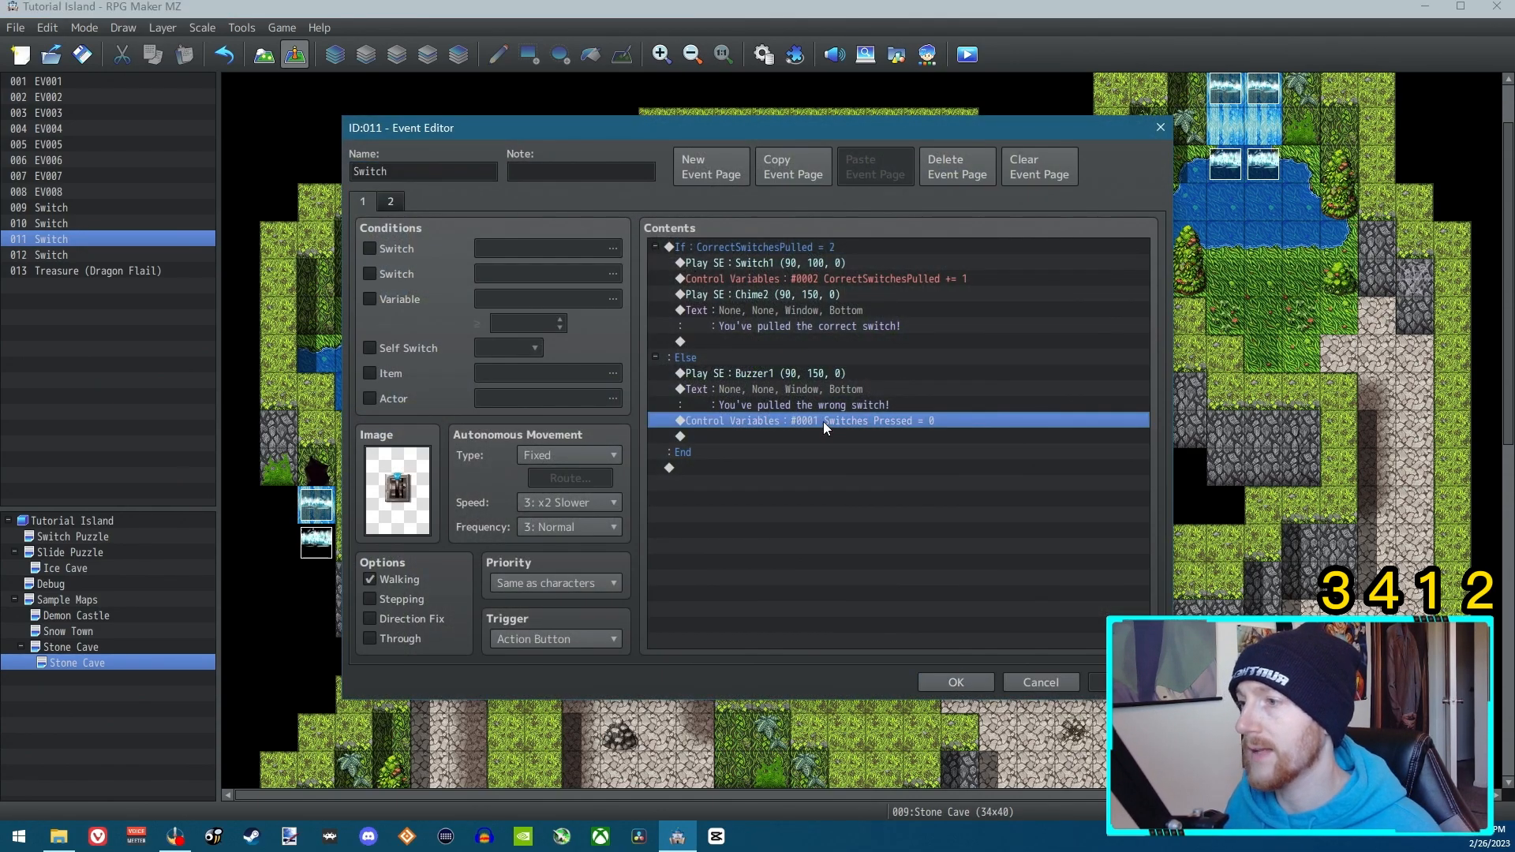
click(876, 320)
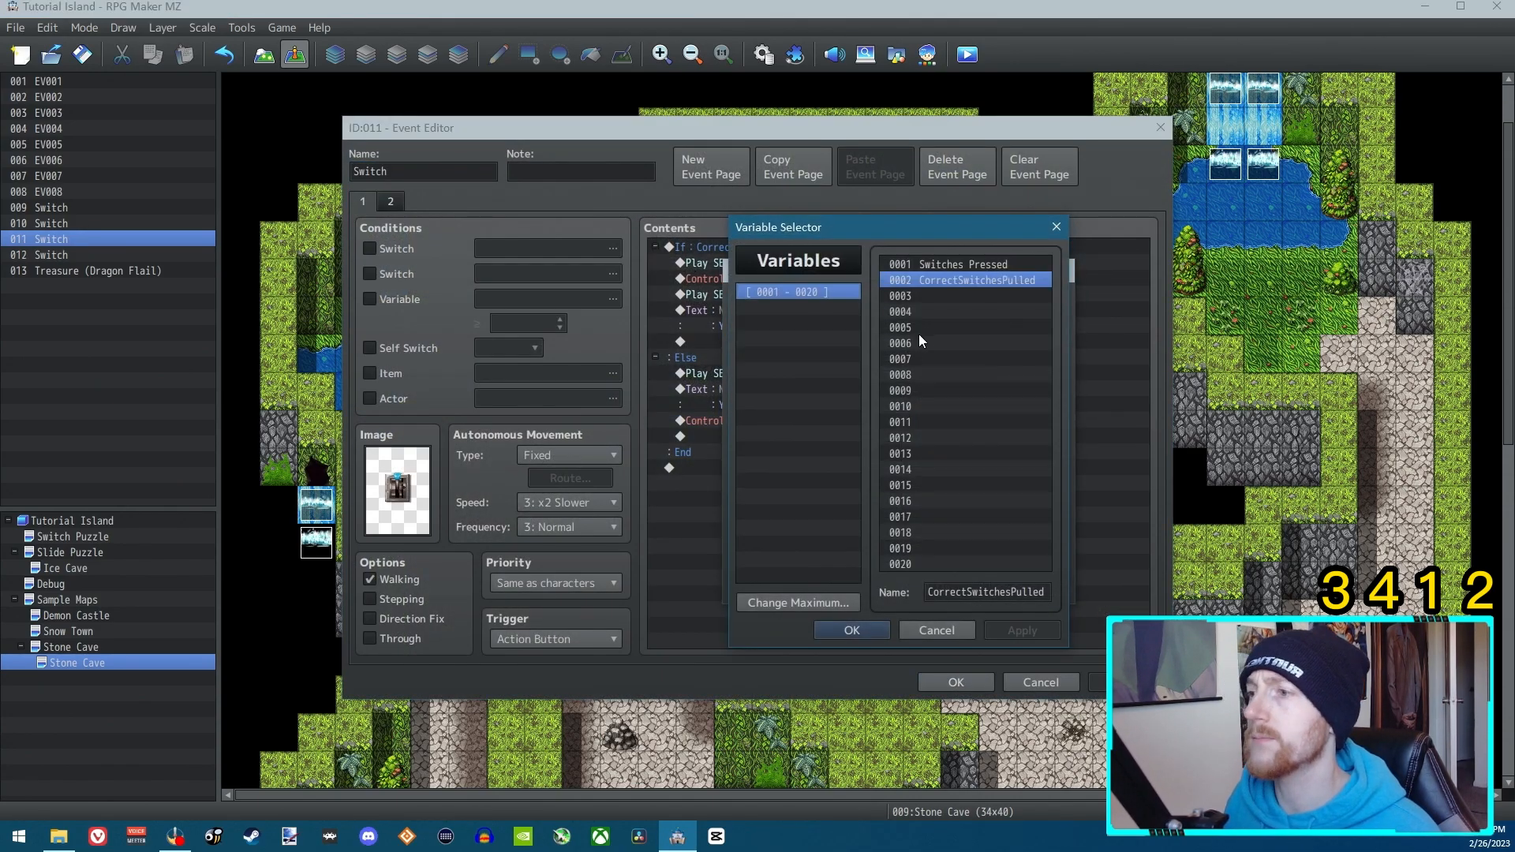
double_click(950, 280)
click(935, 589)
click(954, 684)
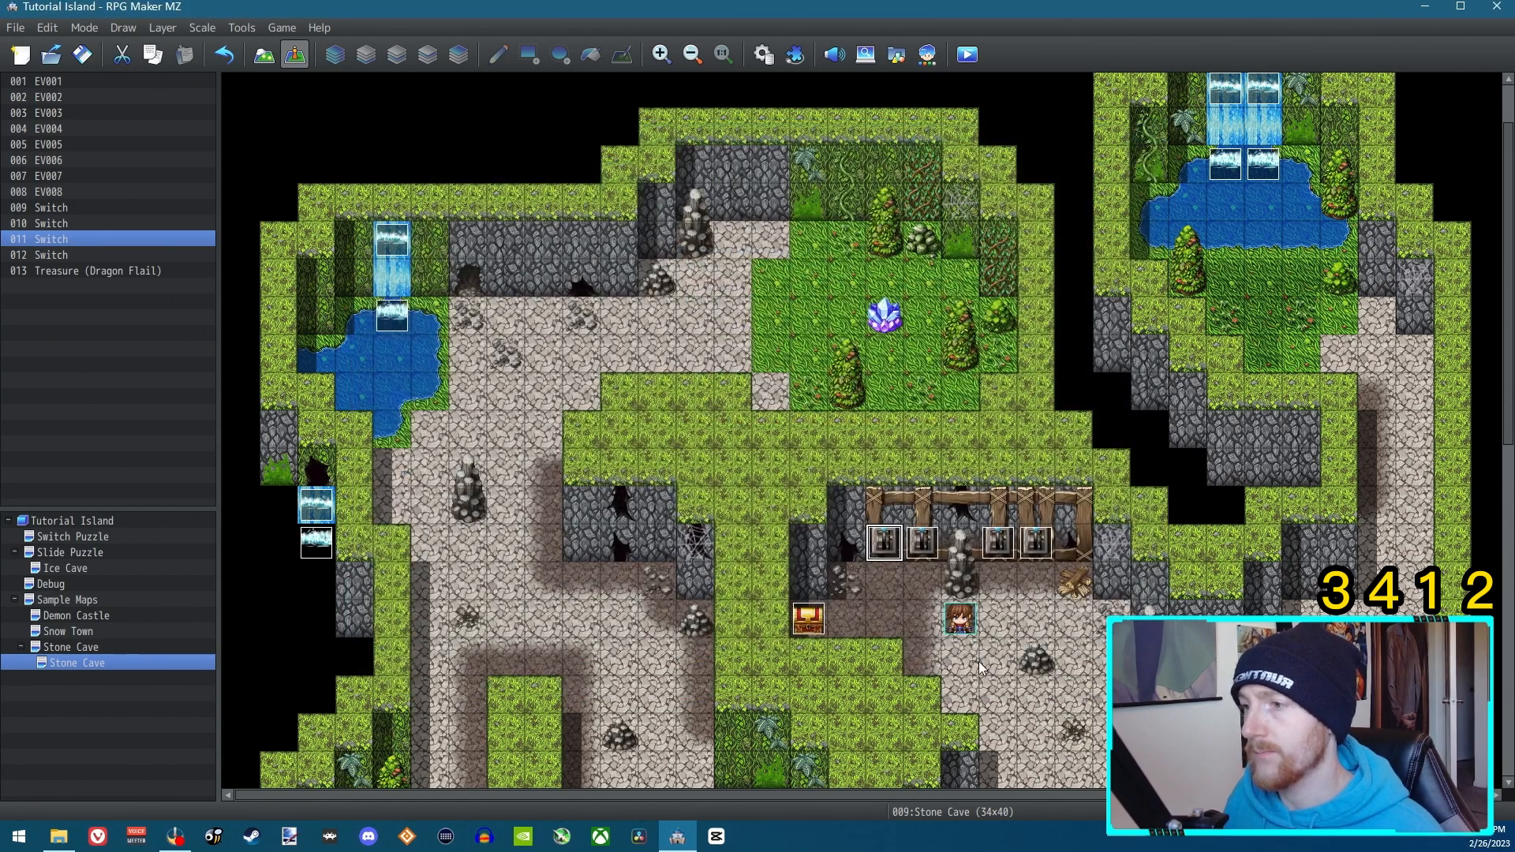
Start a new playtest and pull the third lever from the left, dismissing its message.
key(ctrl+r)
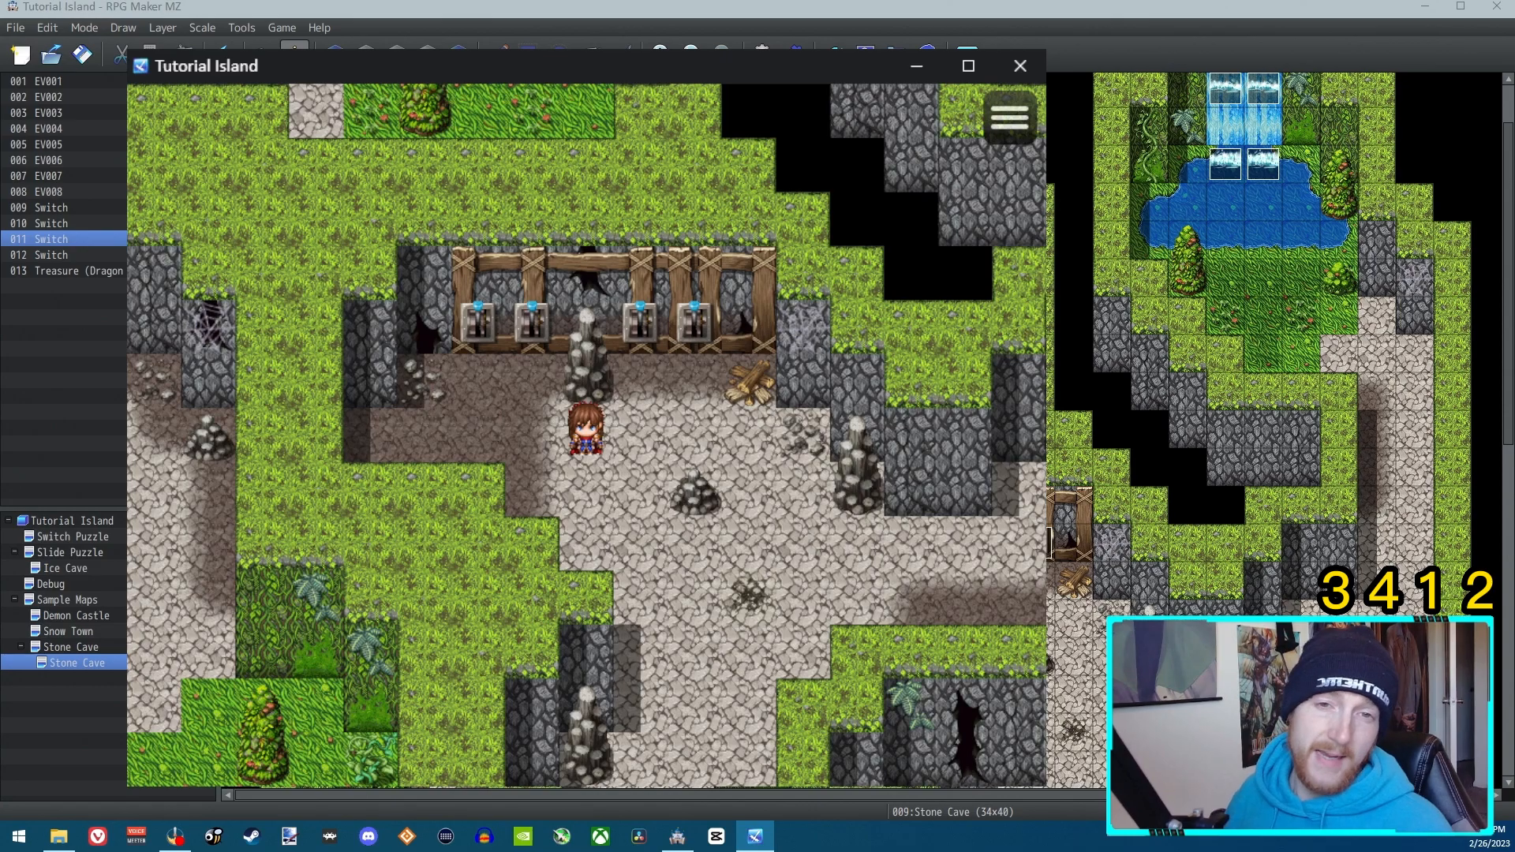
key(Left)
key(Up)
key(Down)
key(Right)
key(Right)
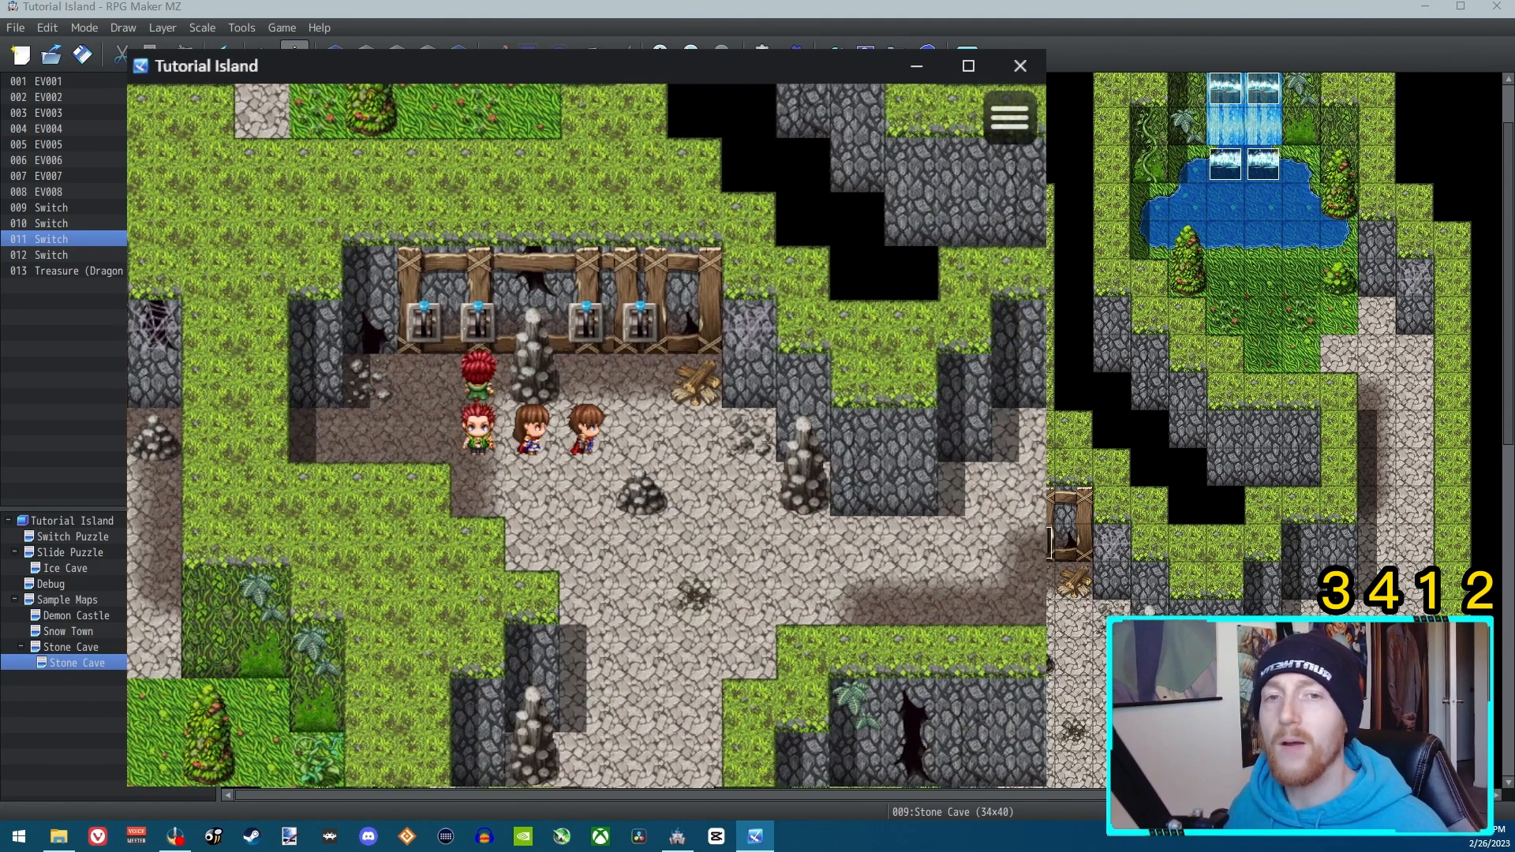
key(Up)
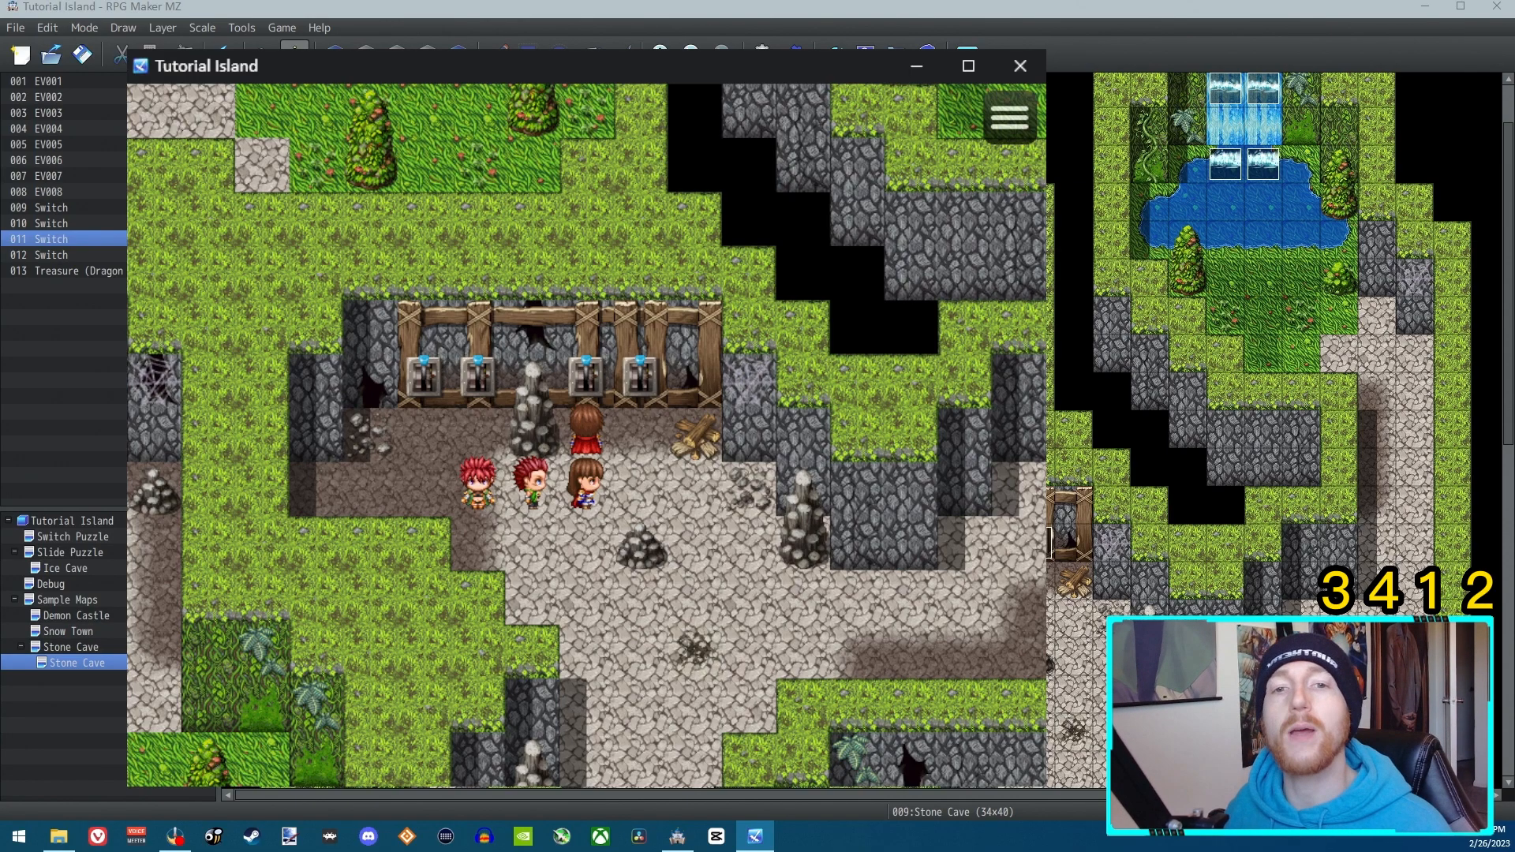
key(Return)
key(Return)
Walk to the second lever and pull it out of sequence, dismissing the message.
key(Down)
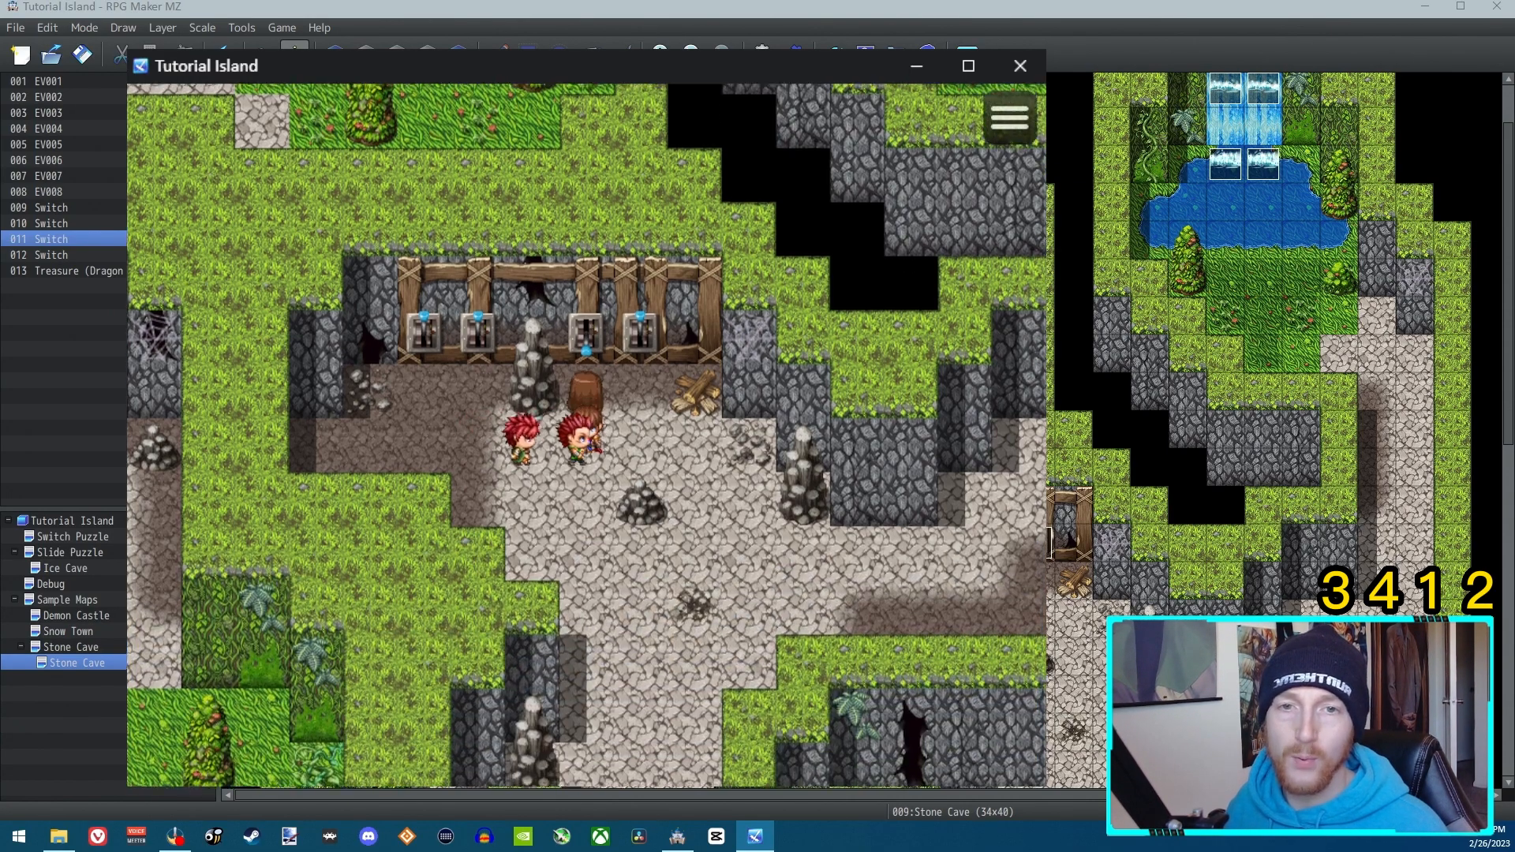
key(Left)
key(Left)
key(Up)
key(Return)
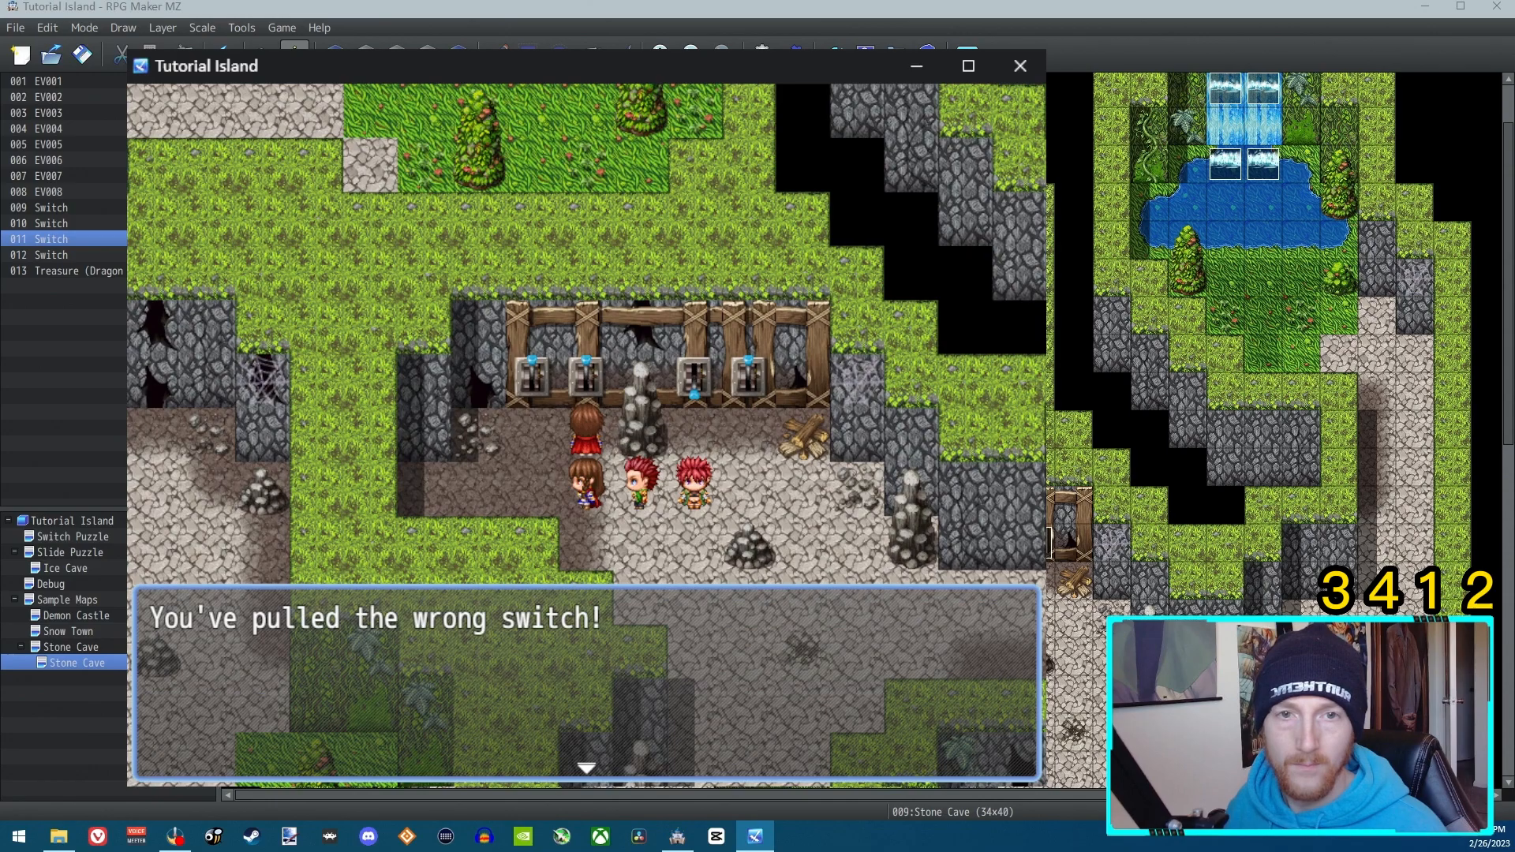
key(Return)
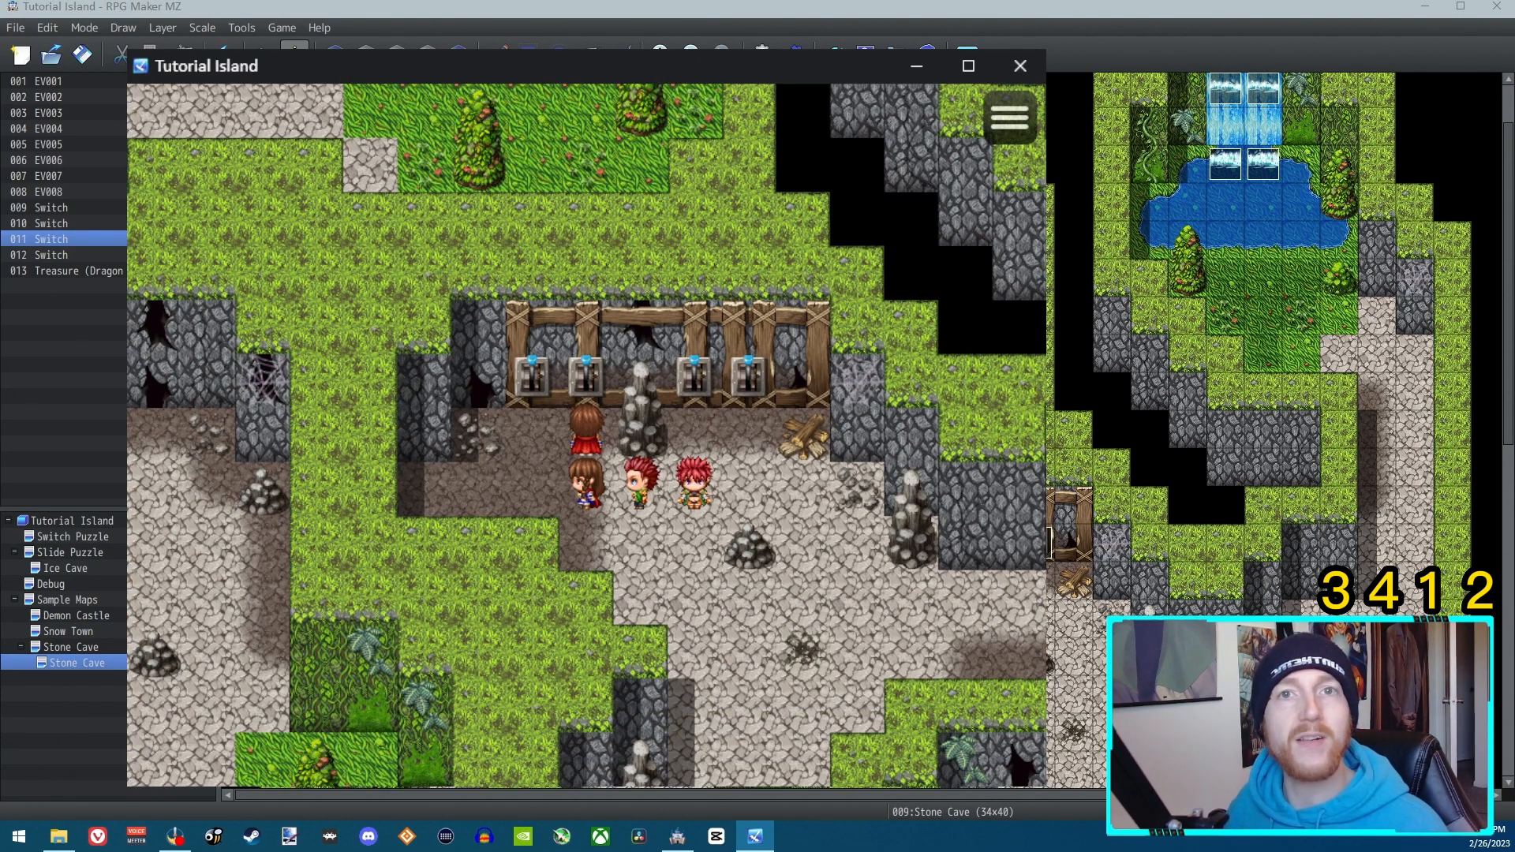
Pull the third lever again and then the first lever out of sequence, dismissing each message.
key(Right)
key(Right)
key(Up)
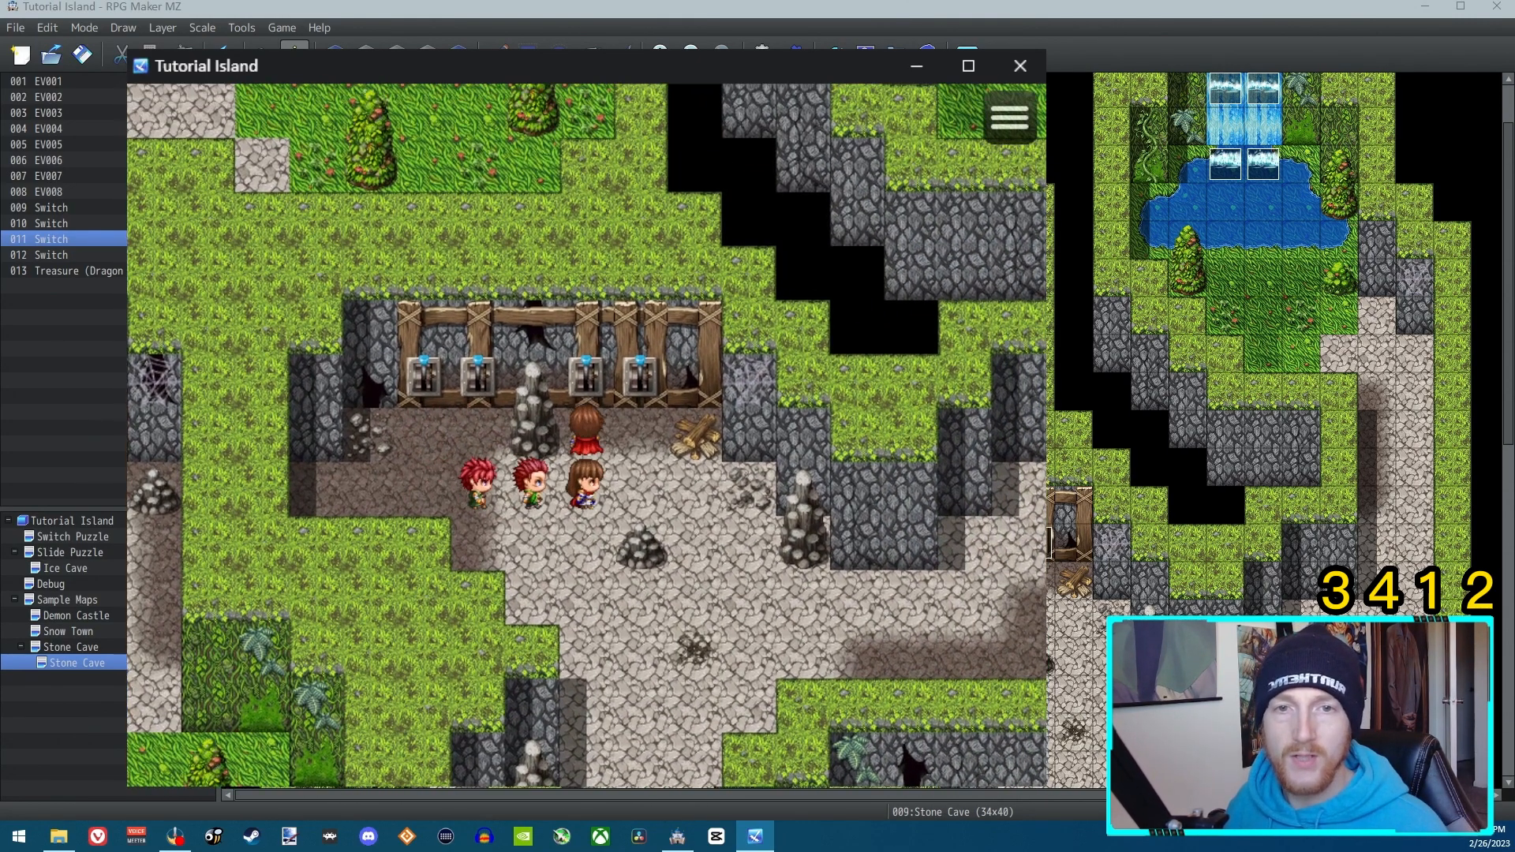
key(Return)
key(Down)
key(Left)
key(Left)
key(Left)
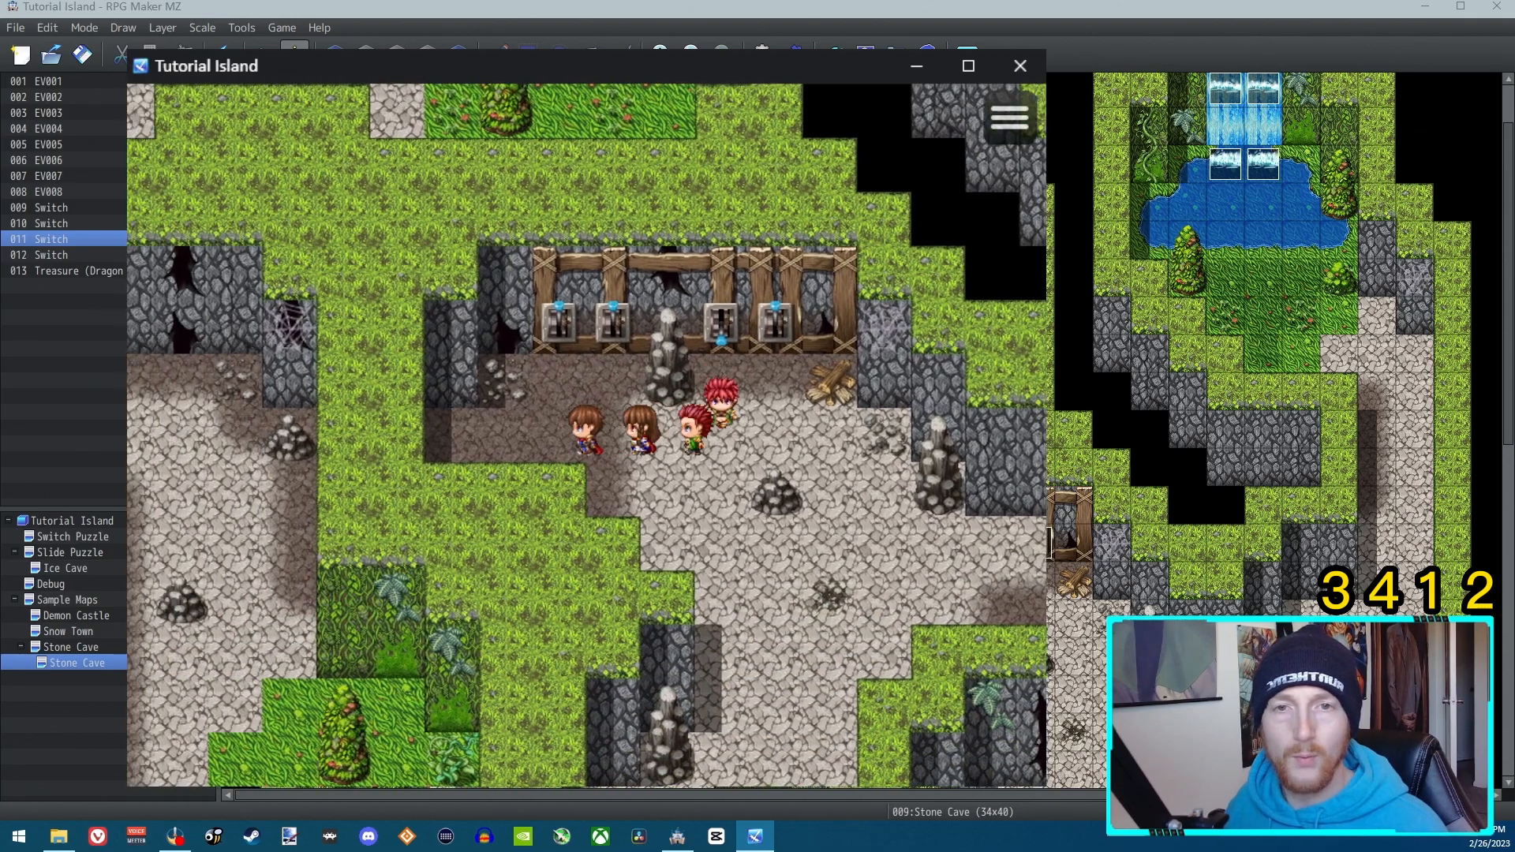
key(Up)
key(Return)
key(Return)
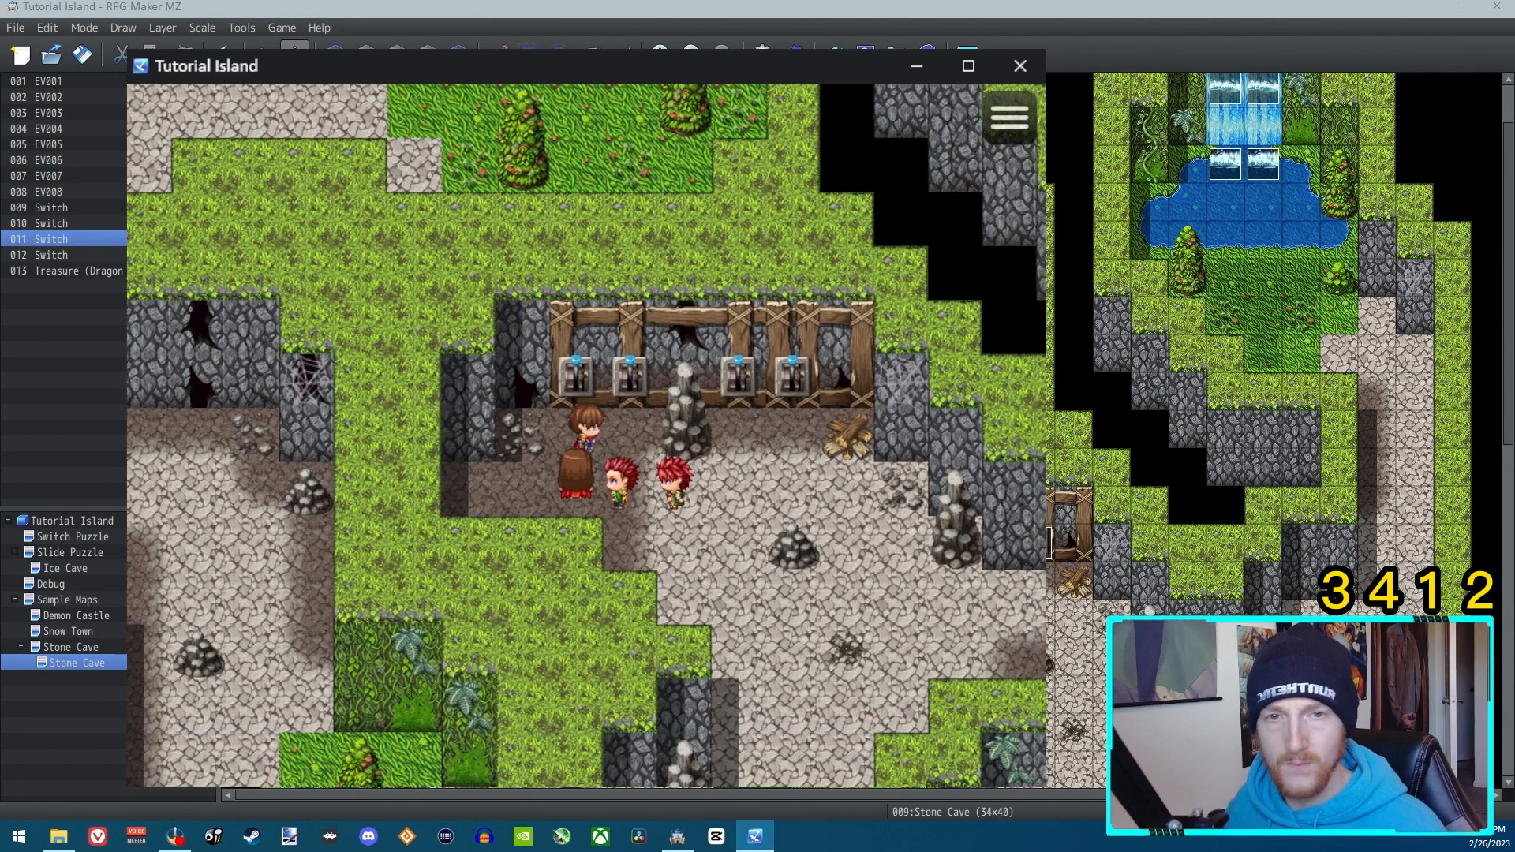
Walk back to pull the third and then the fourth lever, dismissing each message.
key(Down)
key(Right)
key(Right)
key(Right)
key(Up)
key(Return)
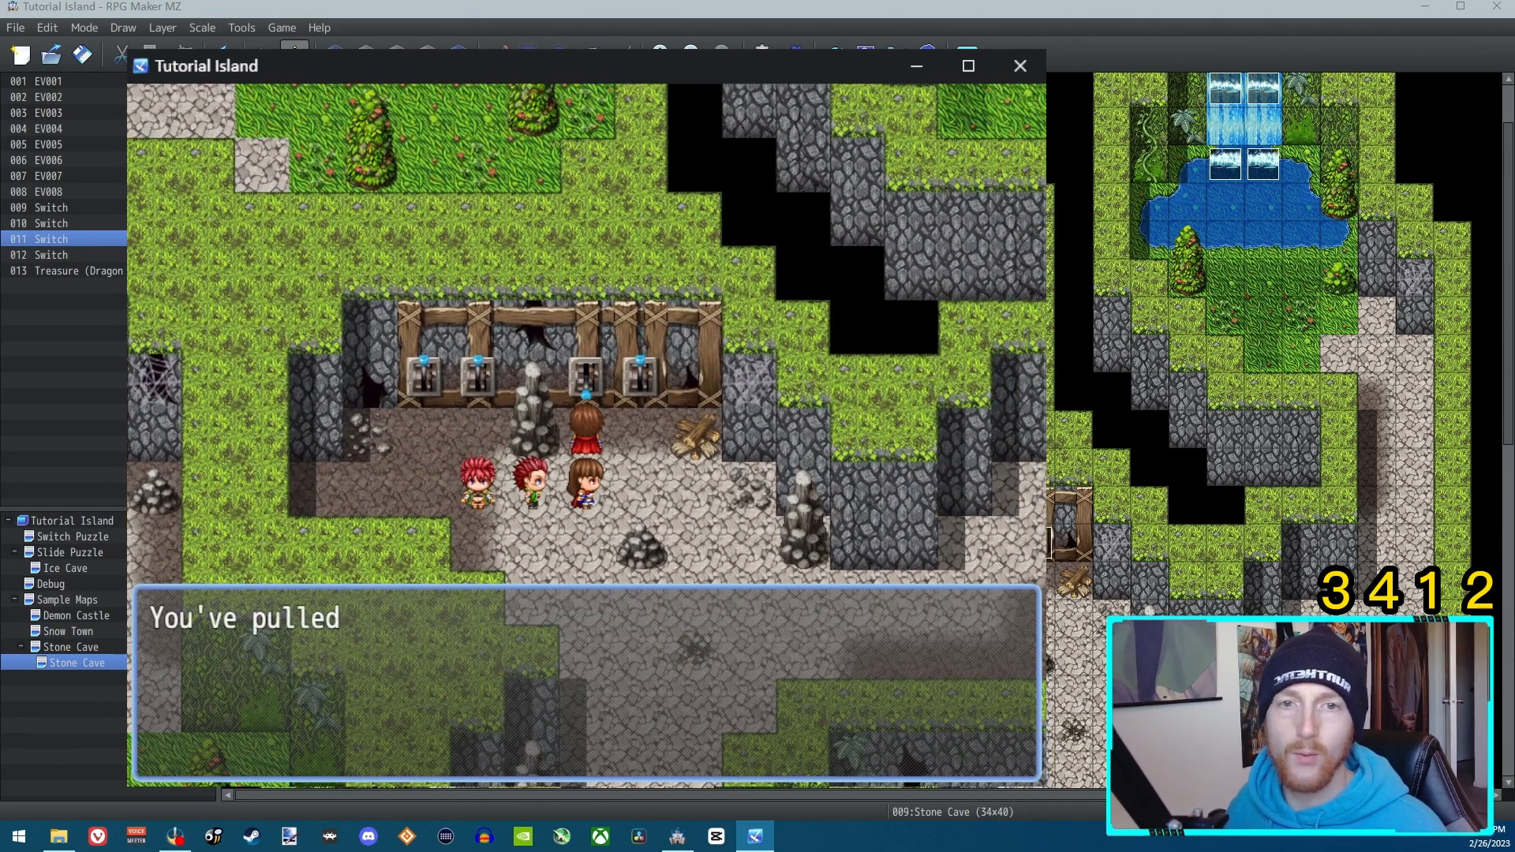
key(Right)
key(Up)
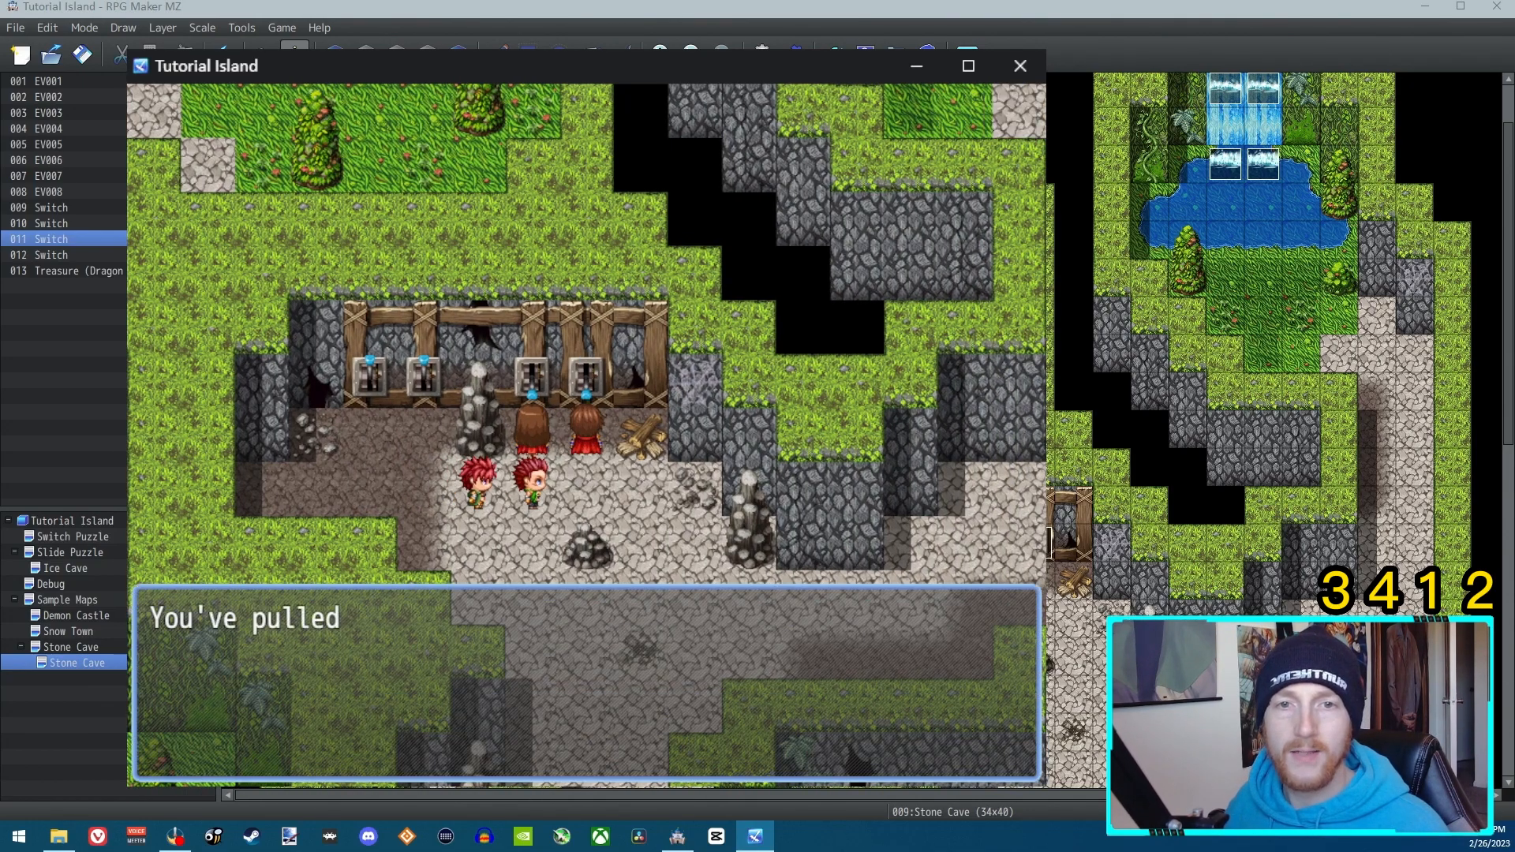
key(Return)
Test a wrong third choice by pulling the second lever after the third and fourth.
key(Down)
key(Left)
key(Left)
key(Left)
key(Up)
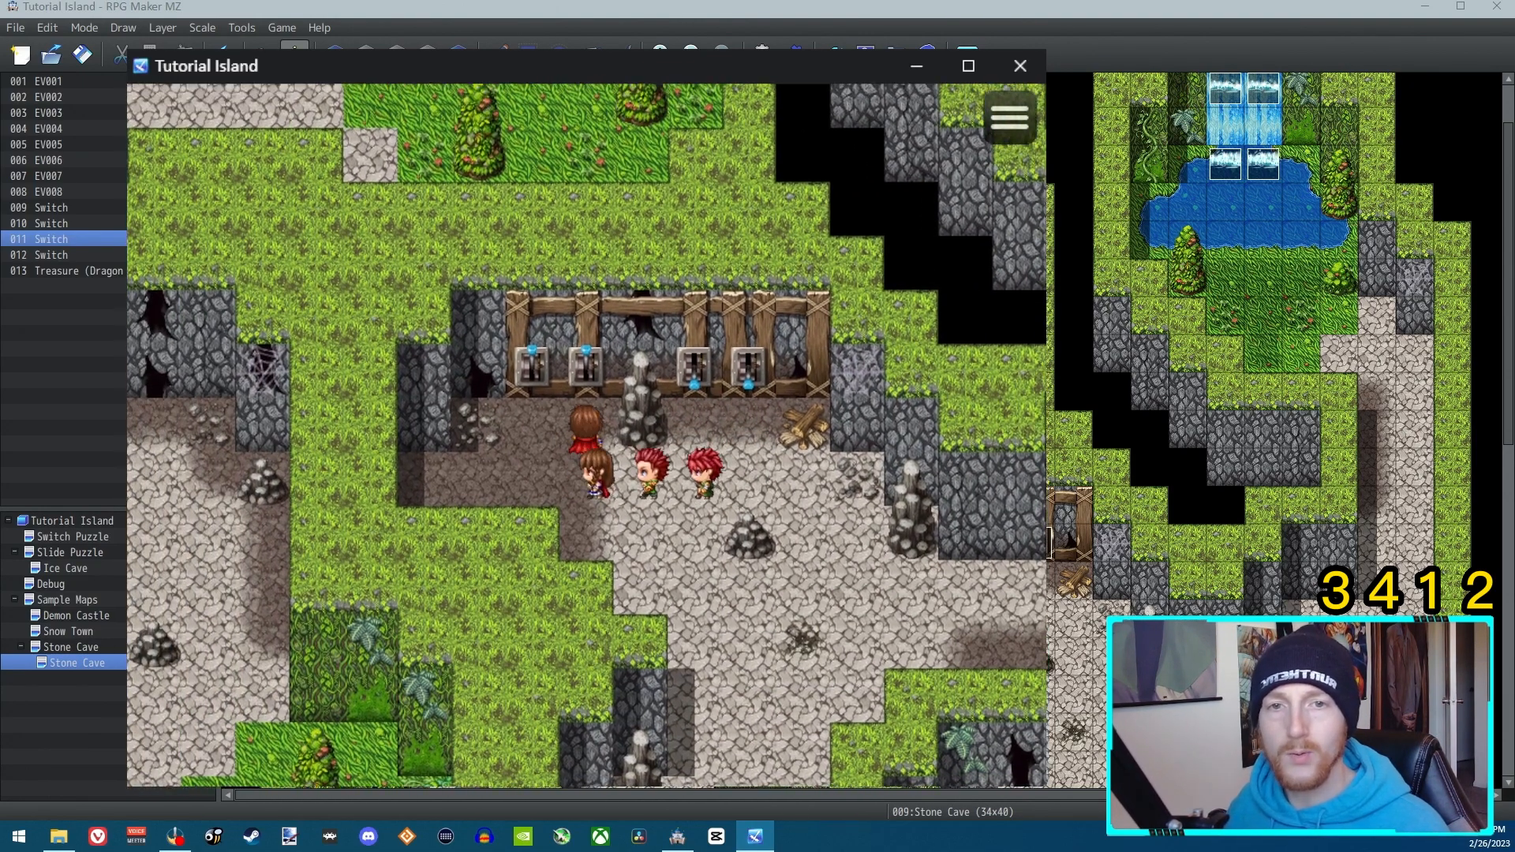
key(Return)
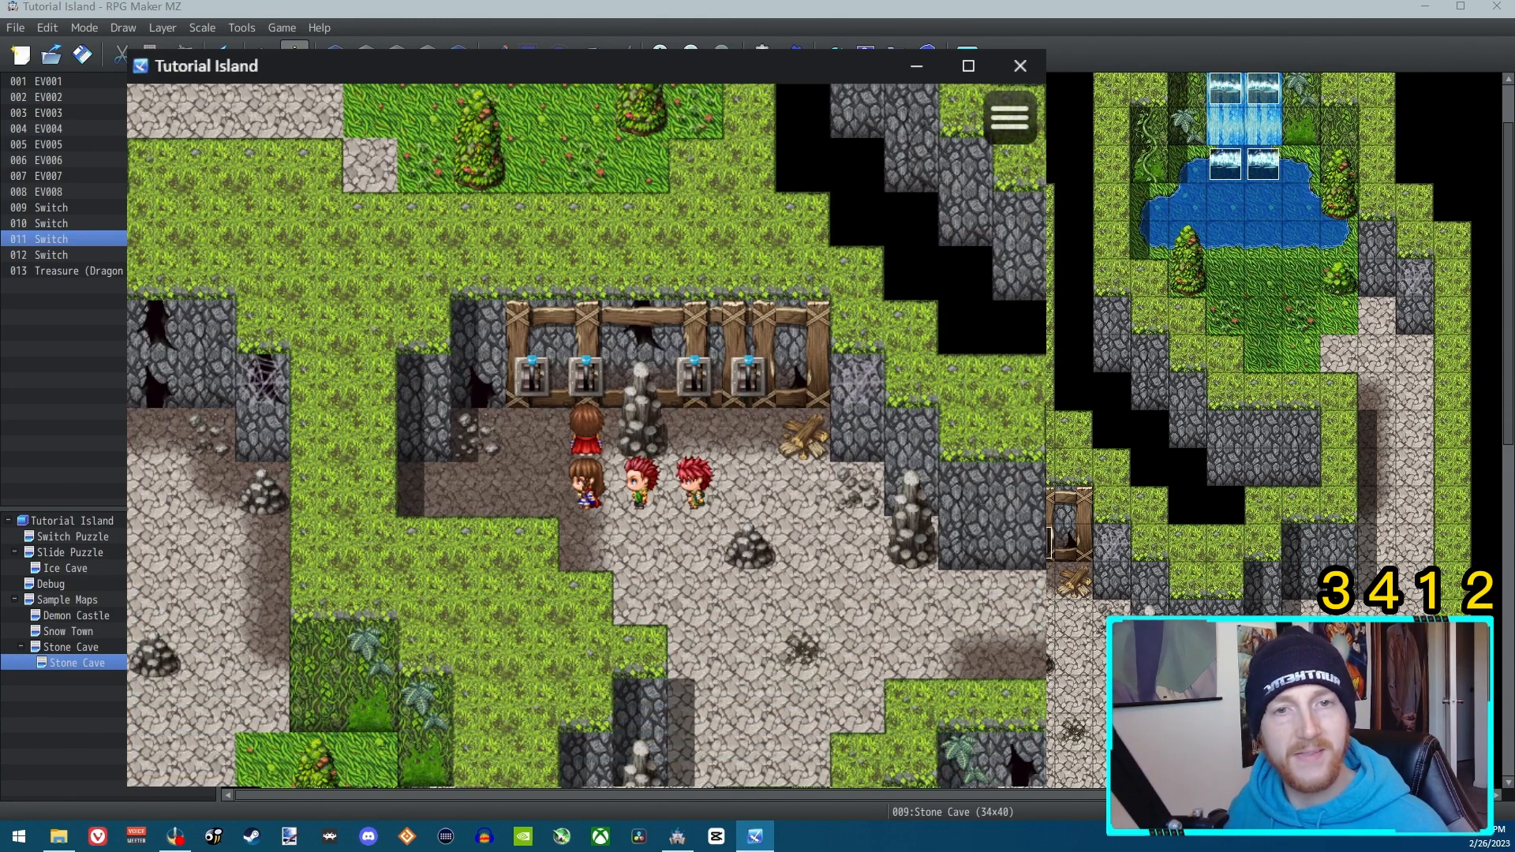
Restart the lever sequence by pulling the third and then the fourth lever, dismissing each message.
key(Down)
key(Right)
key(Right)
key(Up)
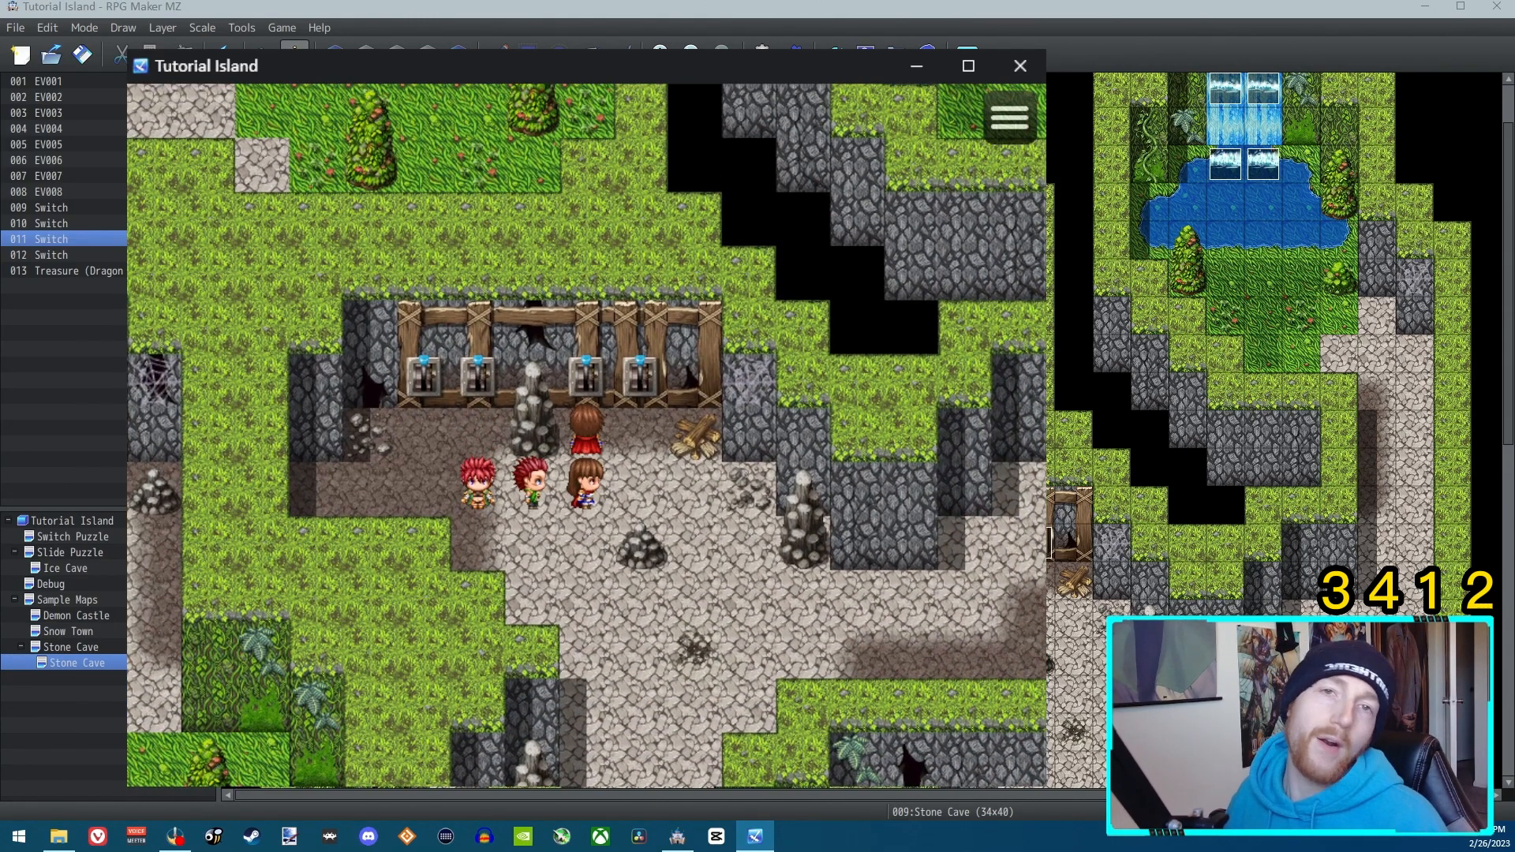
key(Return)
key(Return)
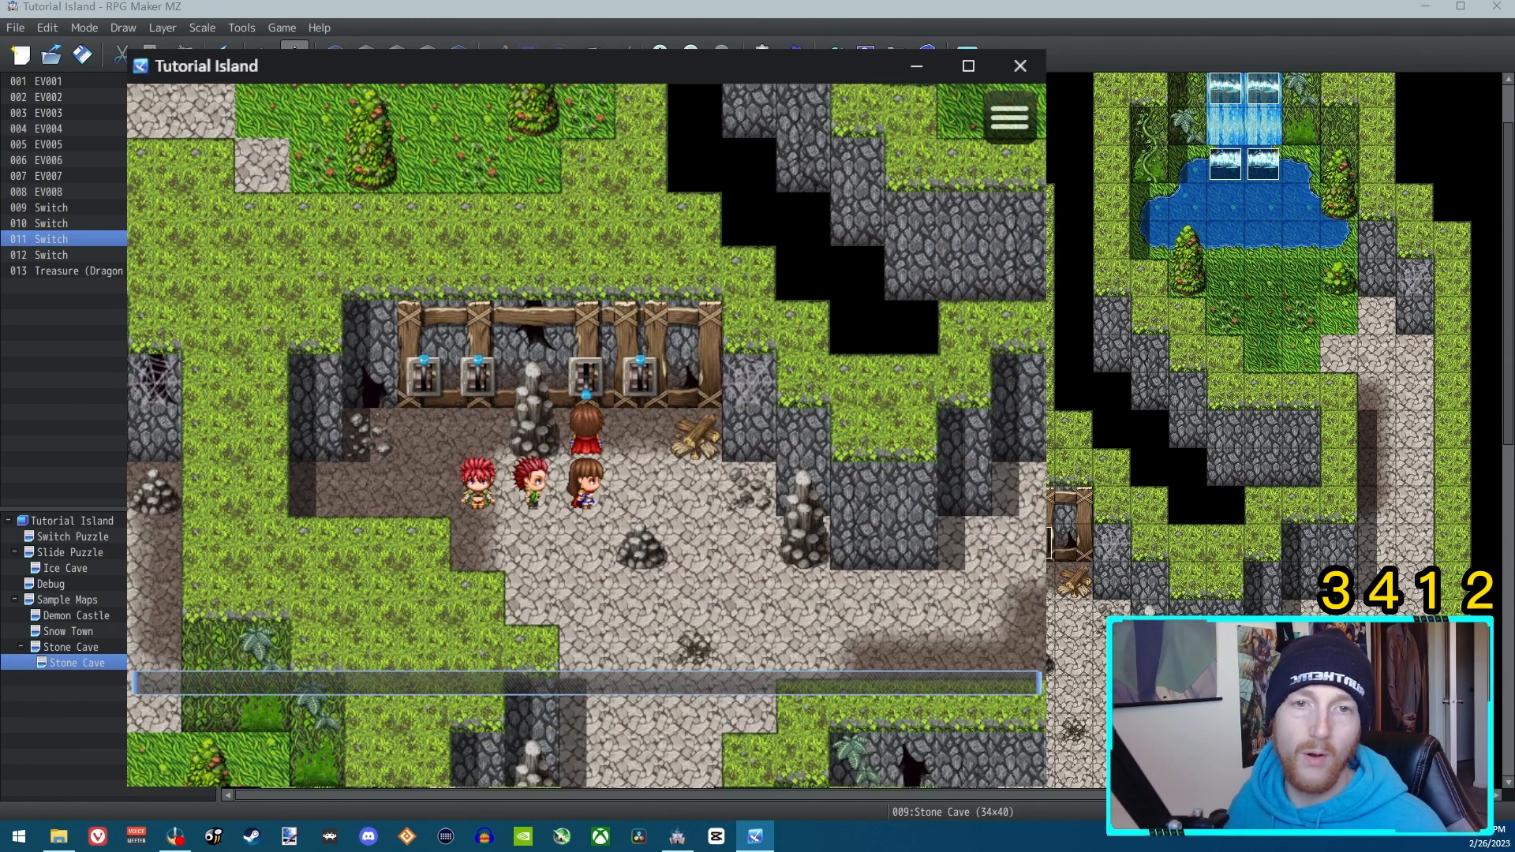
key(Right)
key(Up)
key(Return)
key(Return)
Walk to the left end of the fence and pull the first lever.
key(Down)
key(Left)
key(Left)
key(Left)
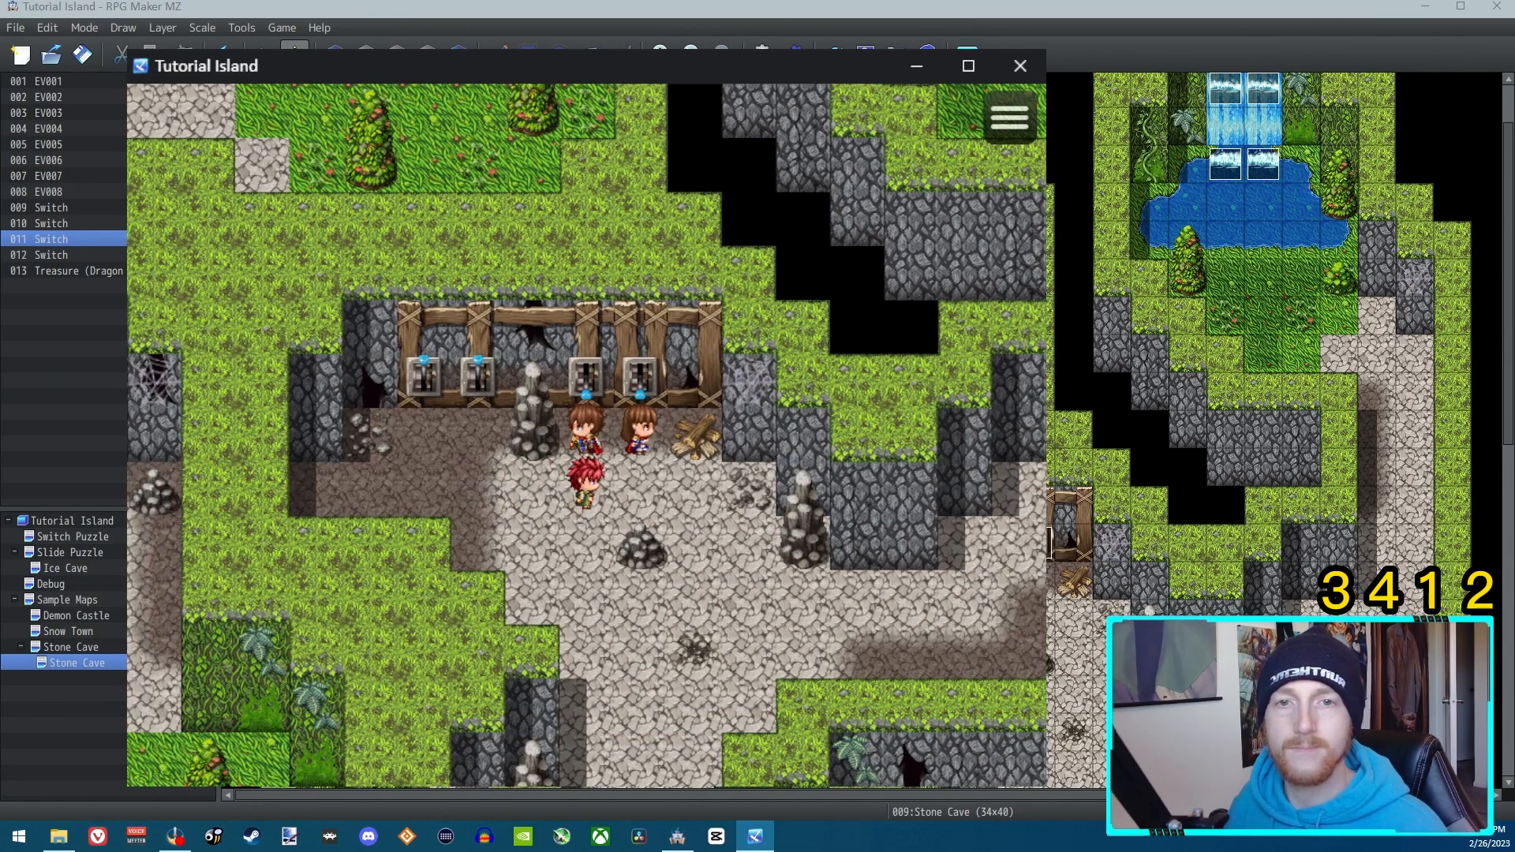
key(Up)
key(Return)
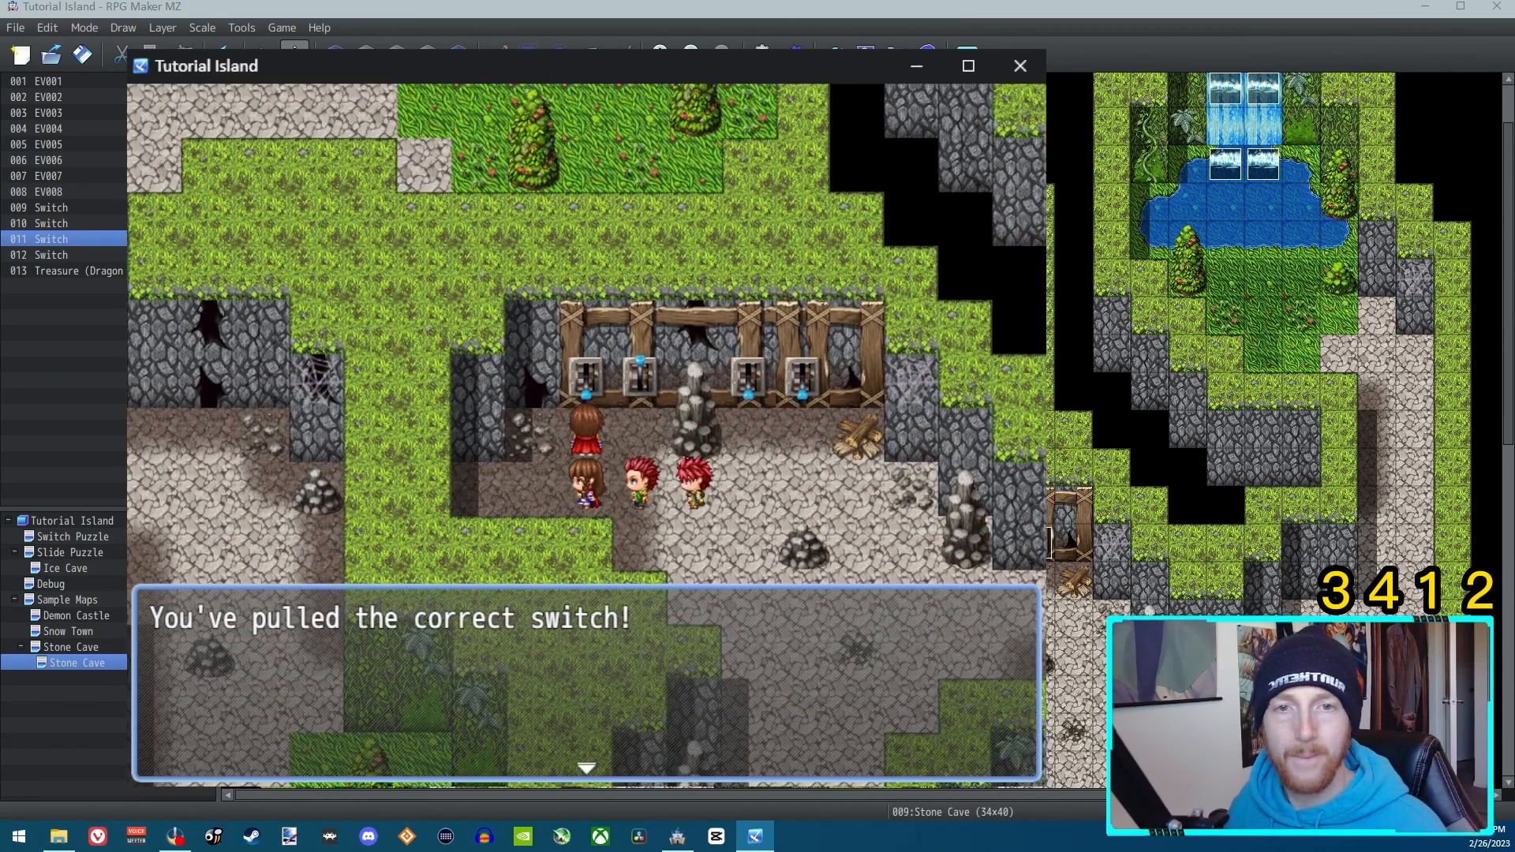
Dismiss the message and pull the second lever to finish the 3 4 1 2 sequence.
key(Return)
key(Right)
key(Up)
key(Return)
key(Return)
Walk to the treasure chest west of the levers, open it and dismiss the message.
key(Left)
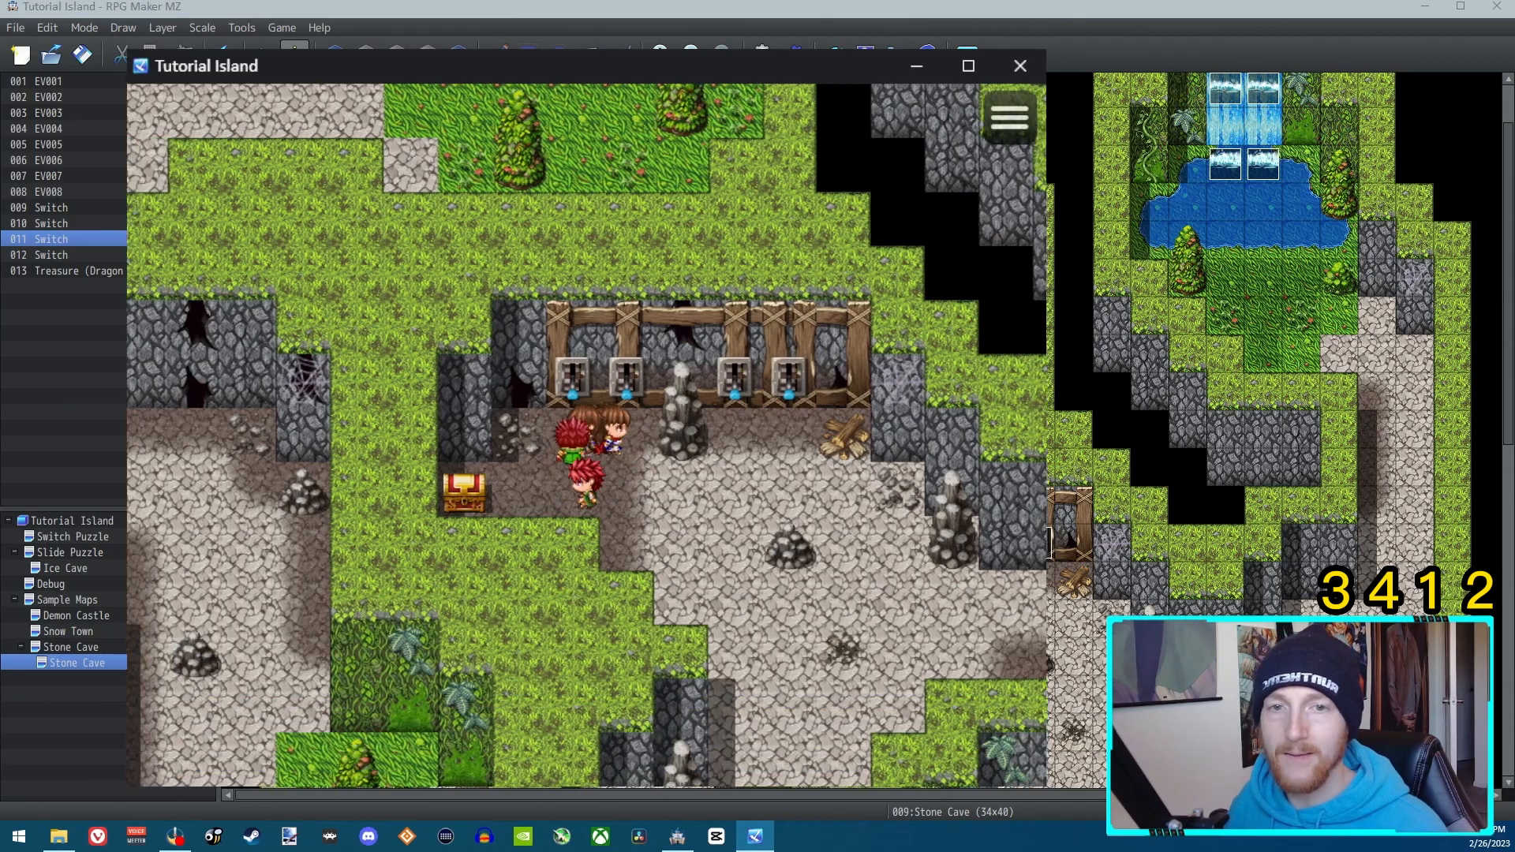
key(Down)
key(Left)
key(Return)
key(Return)
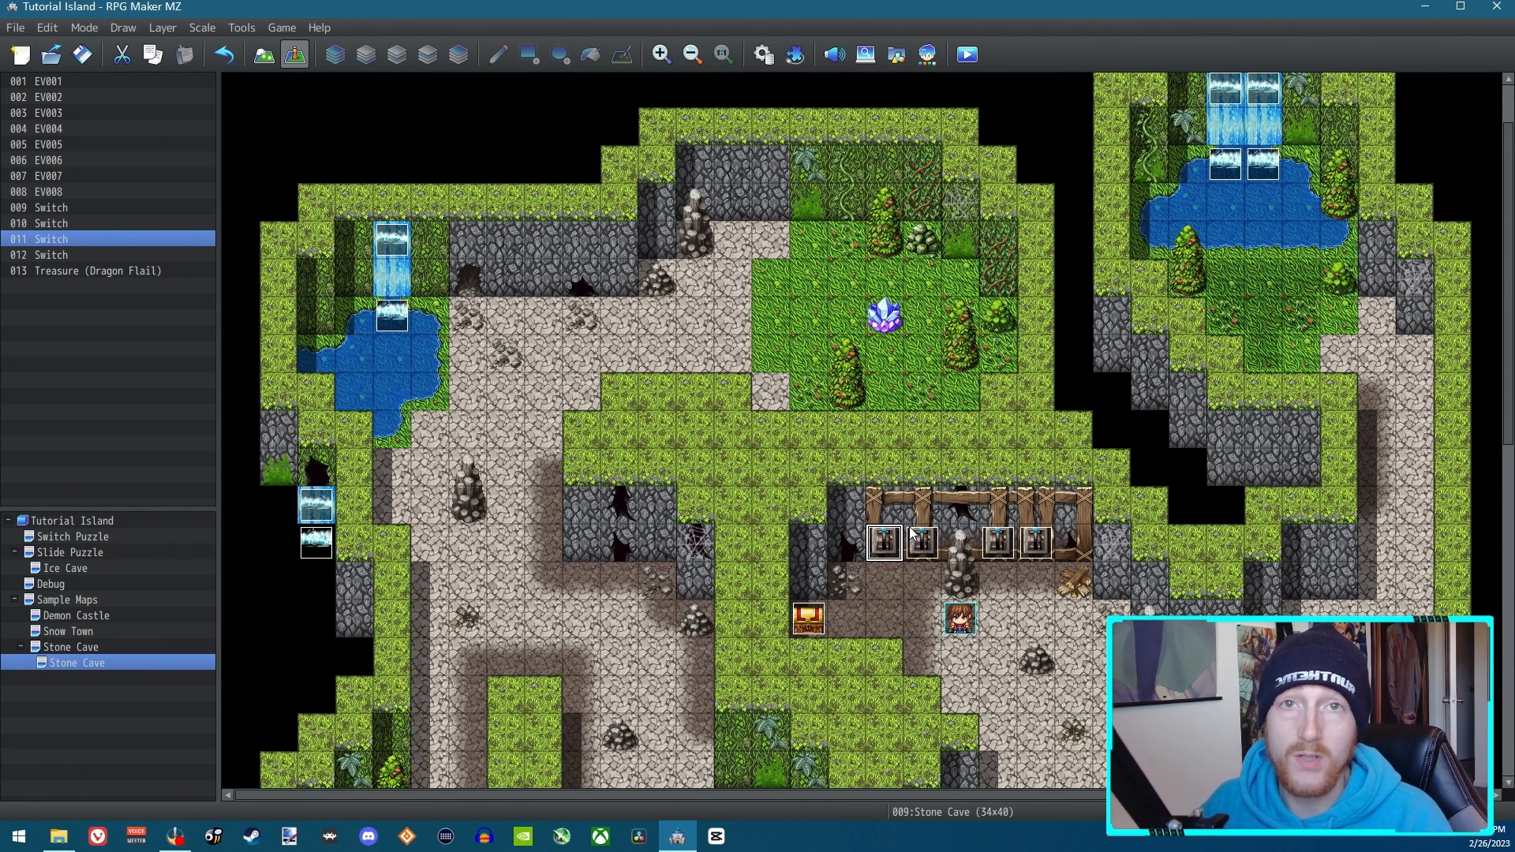
Examine the Dragon Flail treasure event's second page and the variable used as its condition.
click(806, 618)
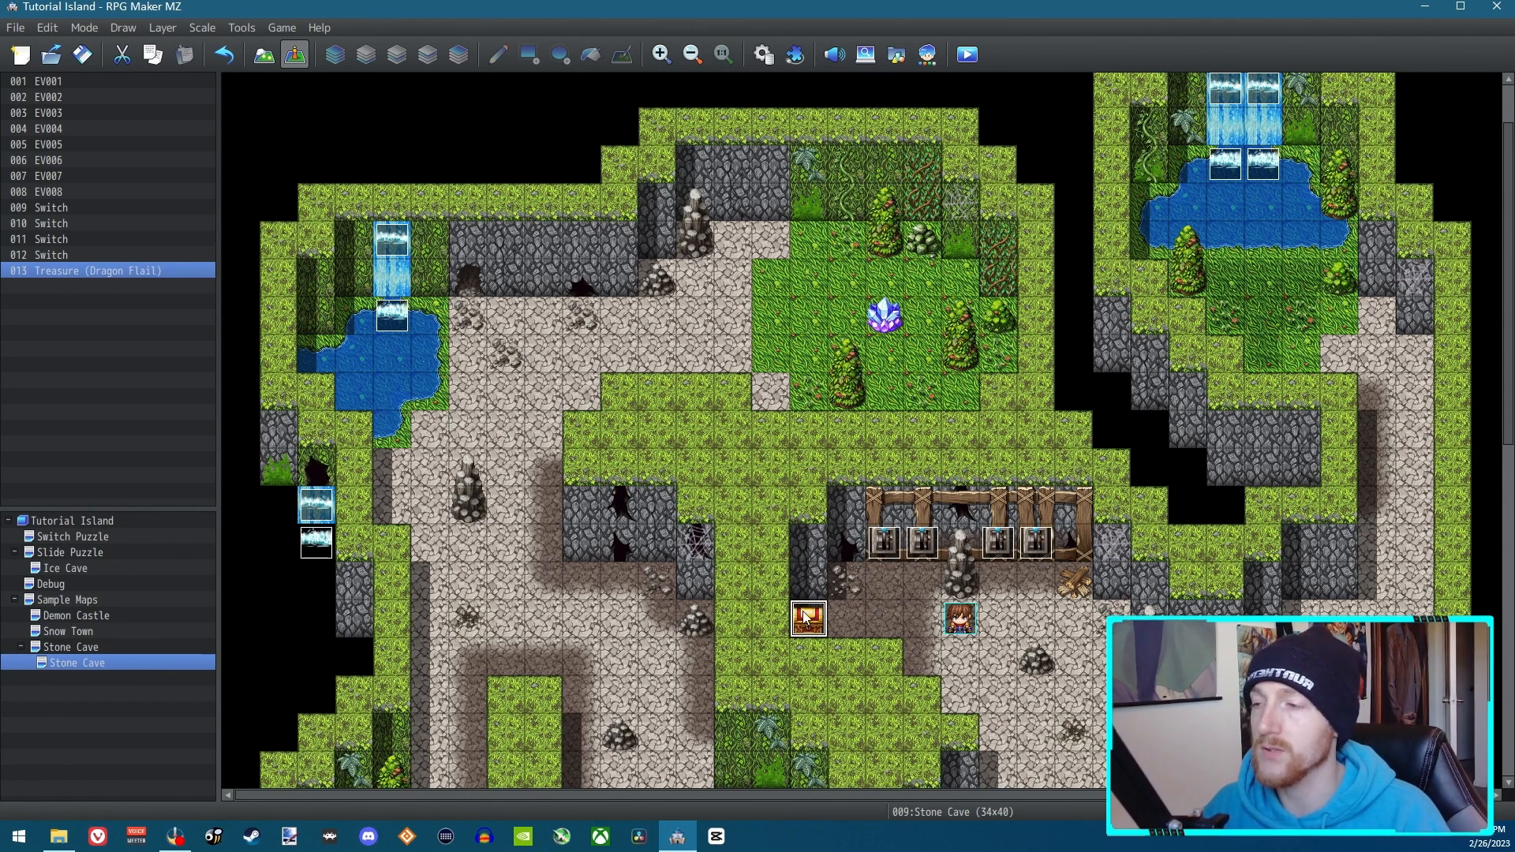
double_click(806, 618)
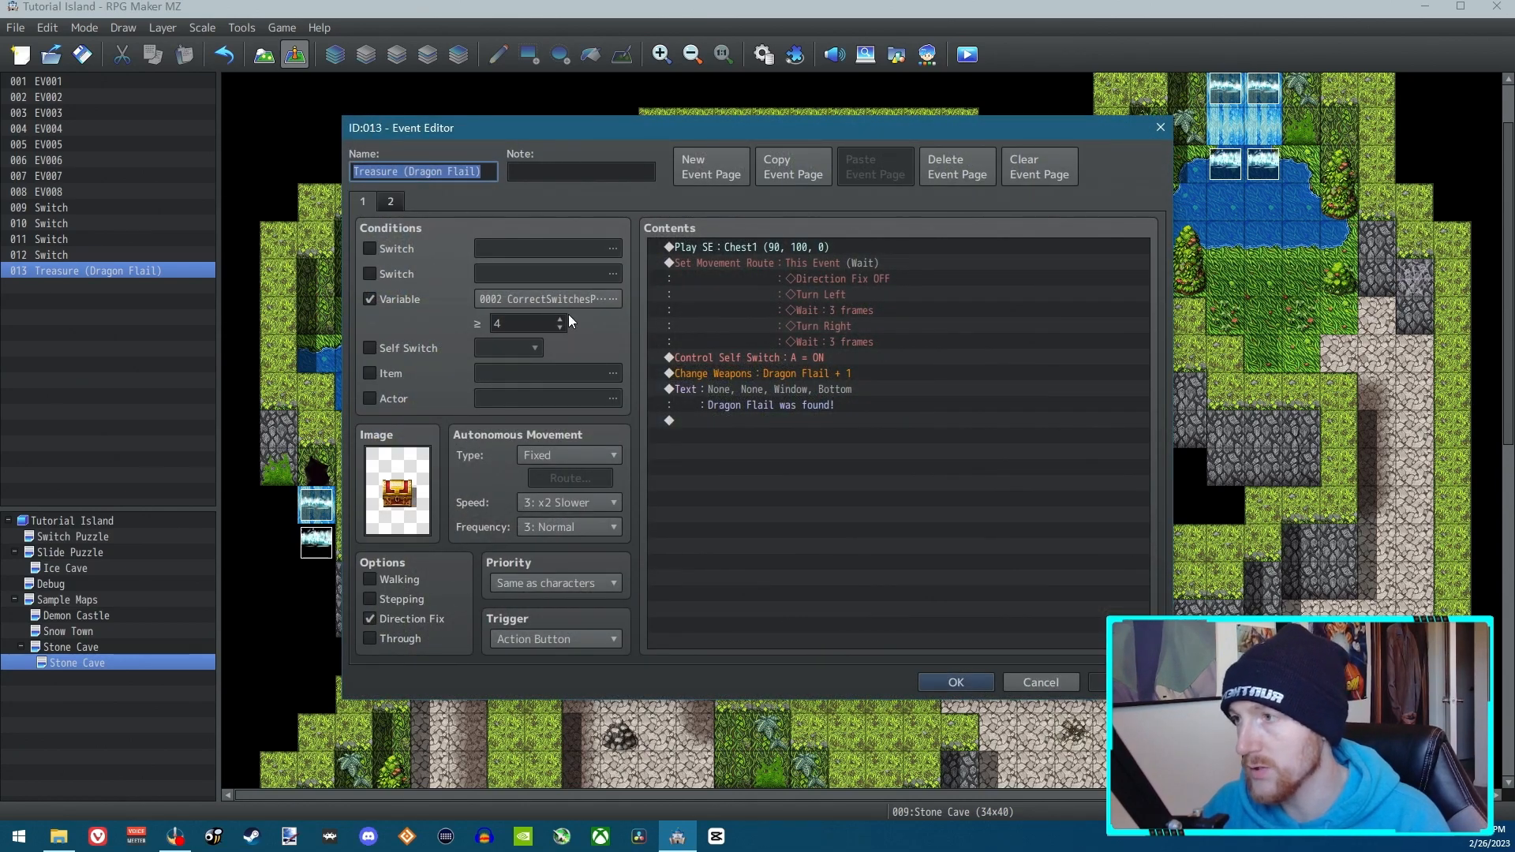
click(1041, 682)
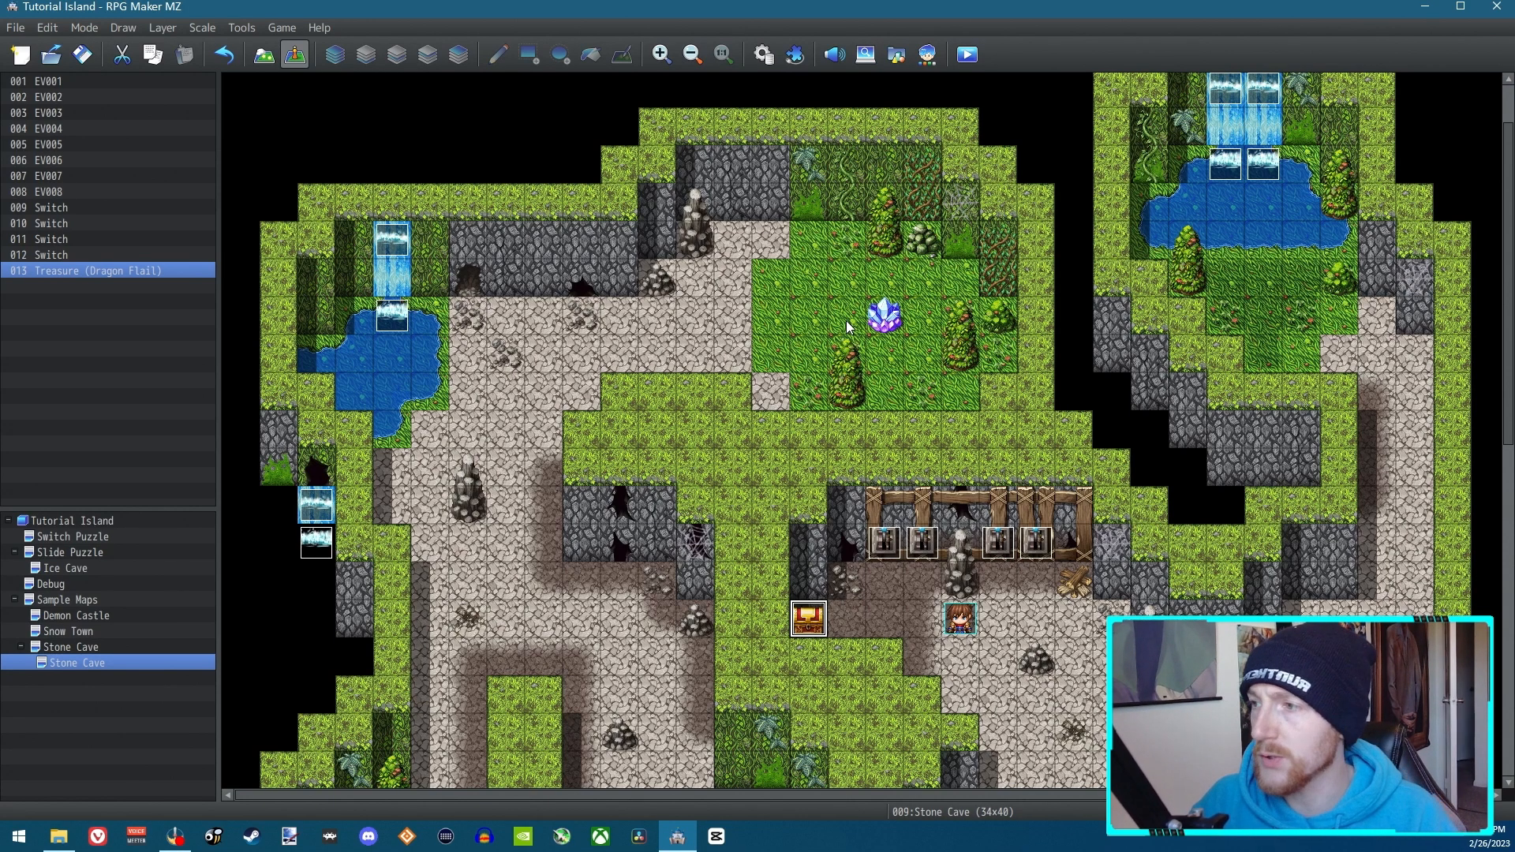
double_click(819, 617)
click(546, 298)
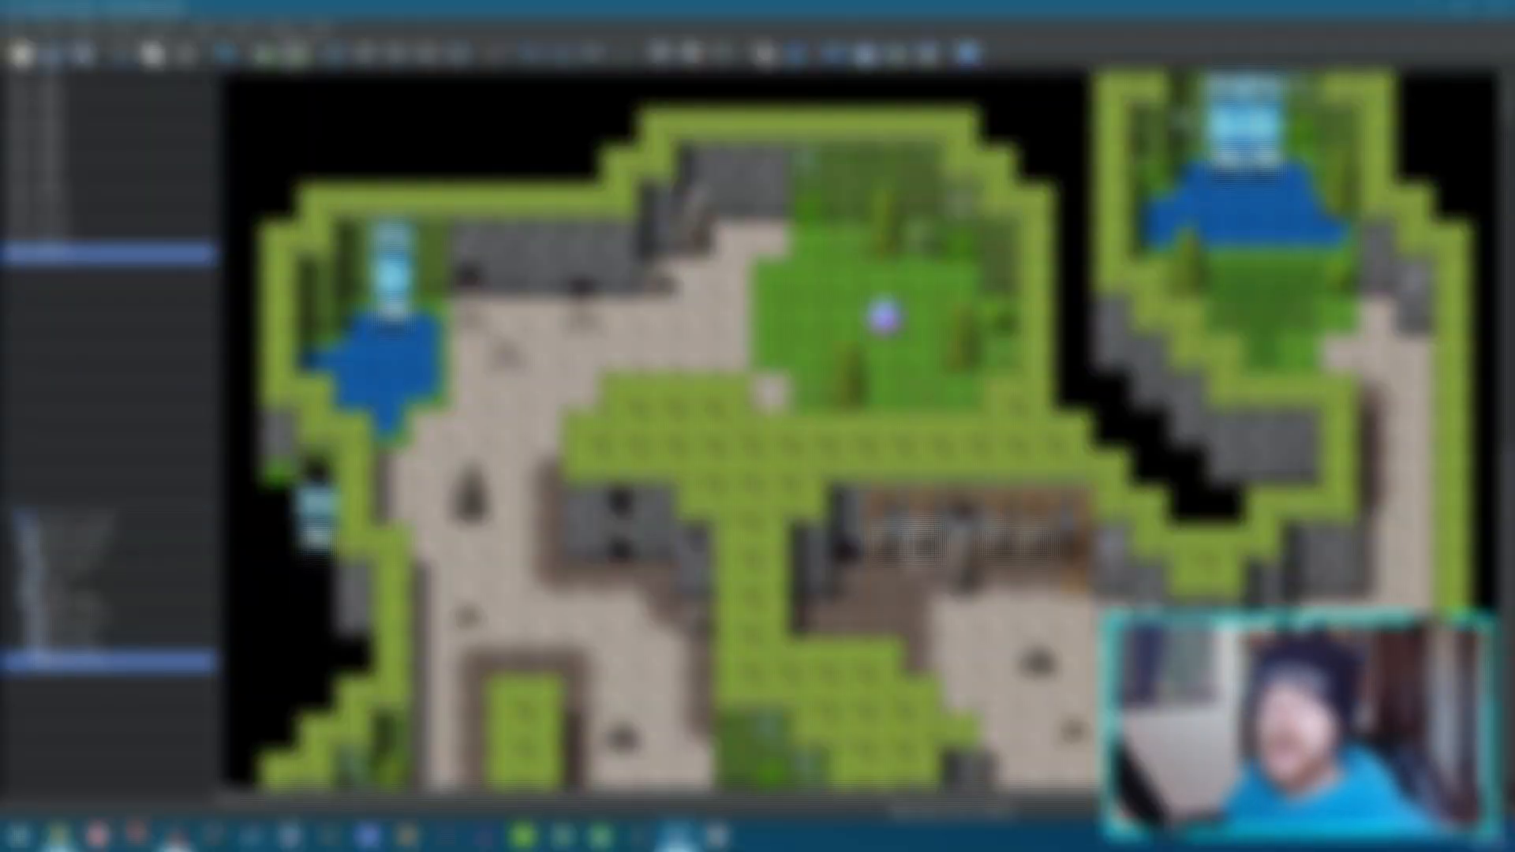
click(110, 207)
click(111, 238)
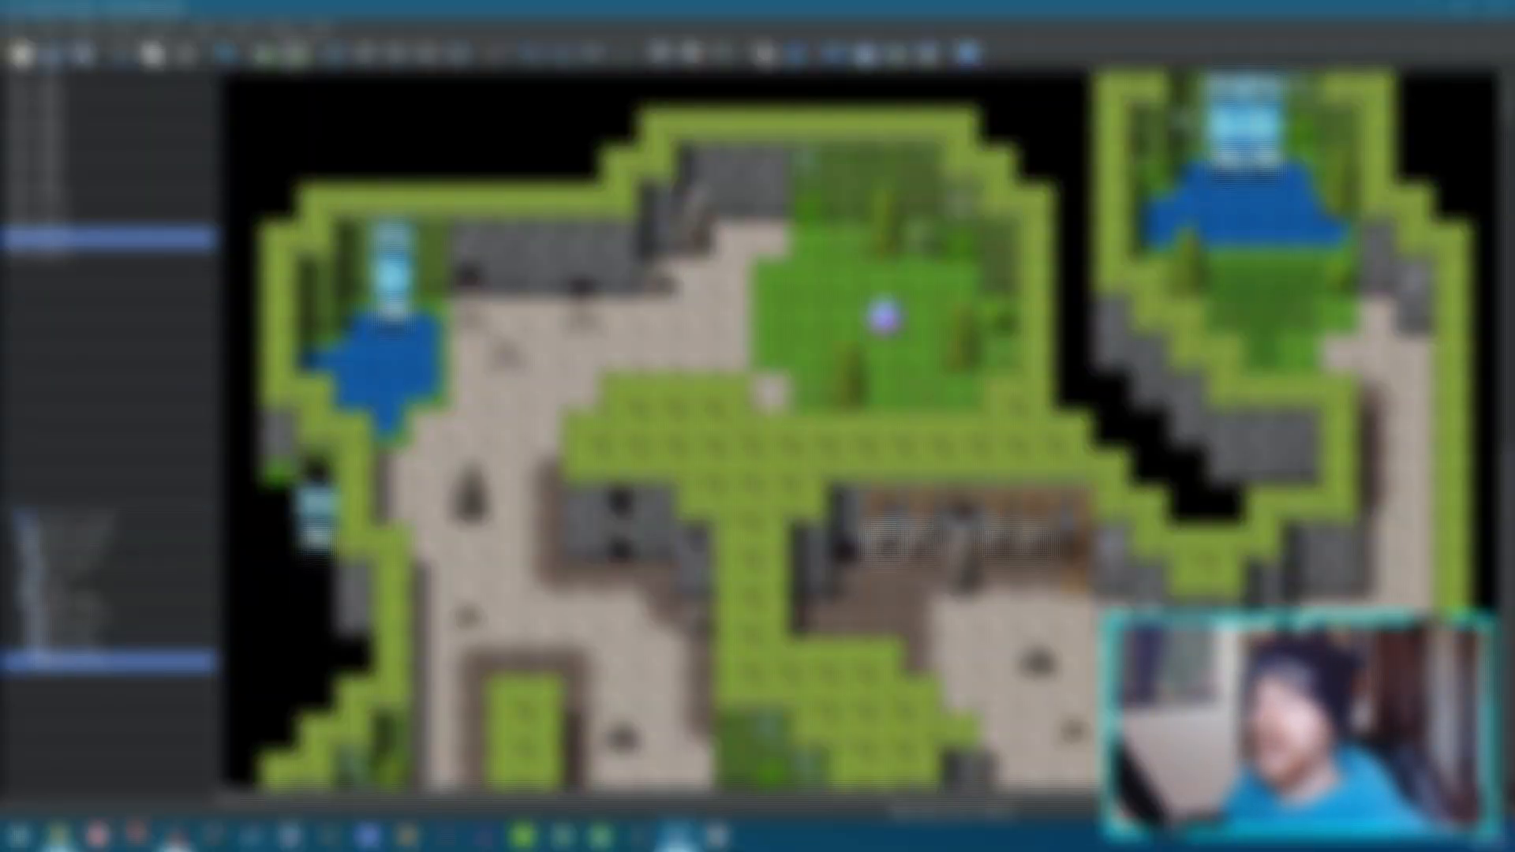
click(110, 254)
click(110, 224)
click(111, 207)
click(110, 254)
click(111, 239)
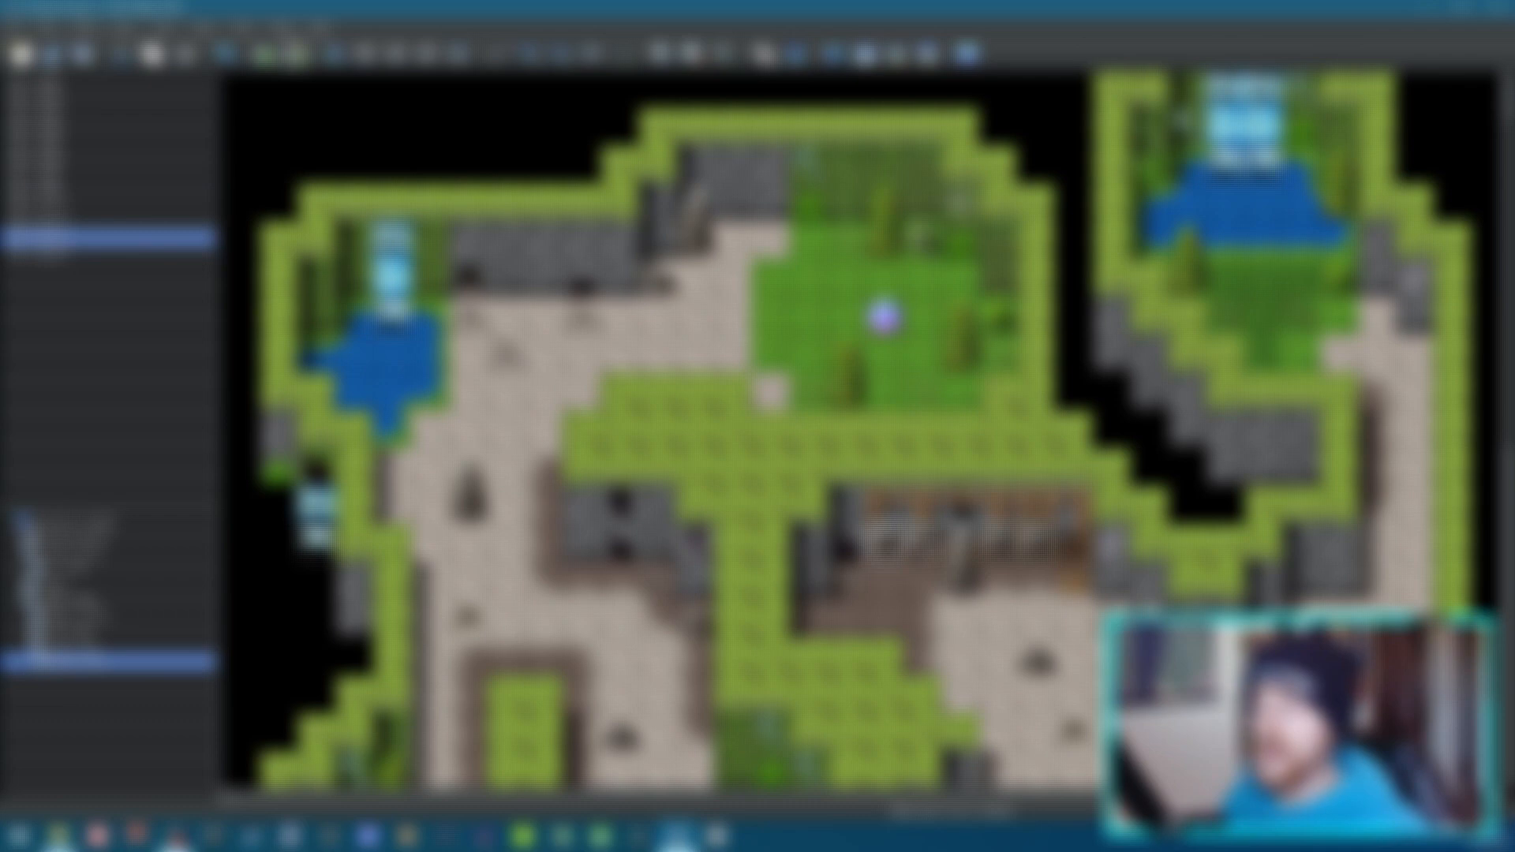
click(111, 207)
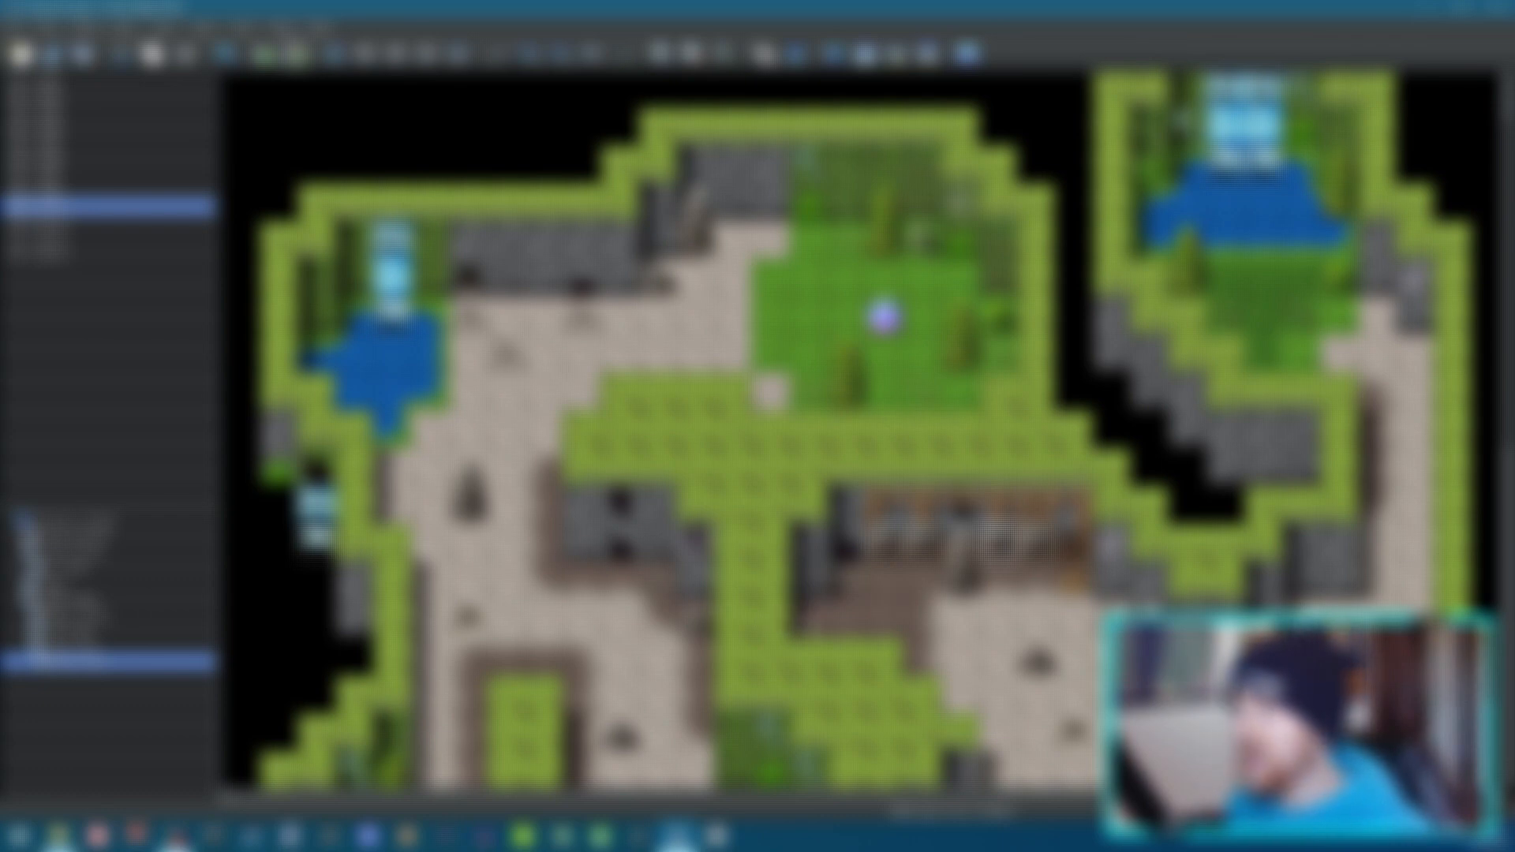
Start a quick treasure event on the empty ground tile southwest of the levers and choose the chest's contents.
right_click(811, 600)
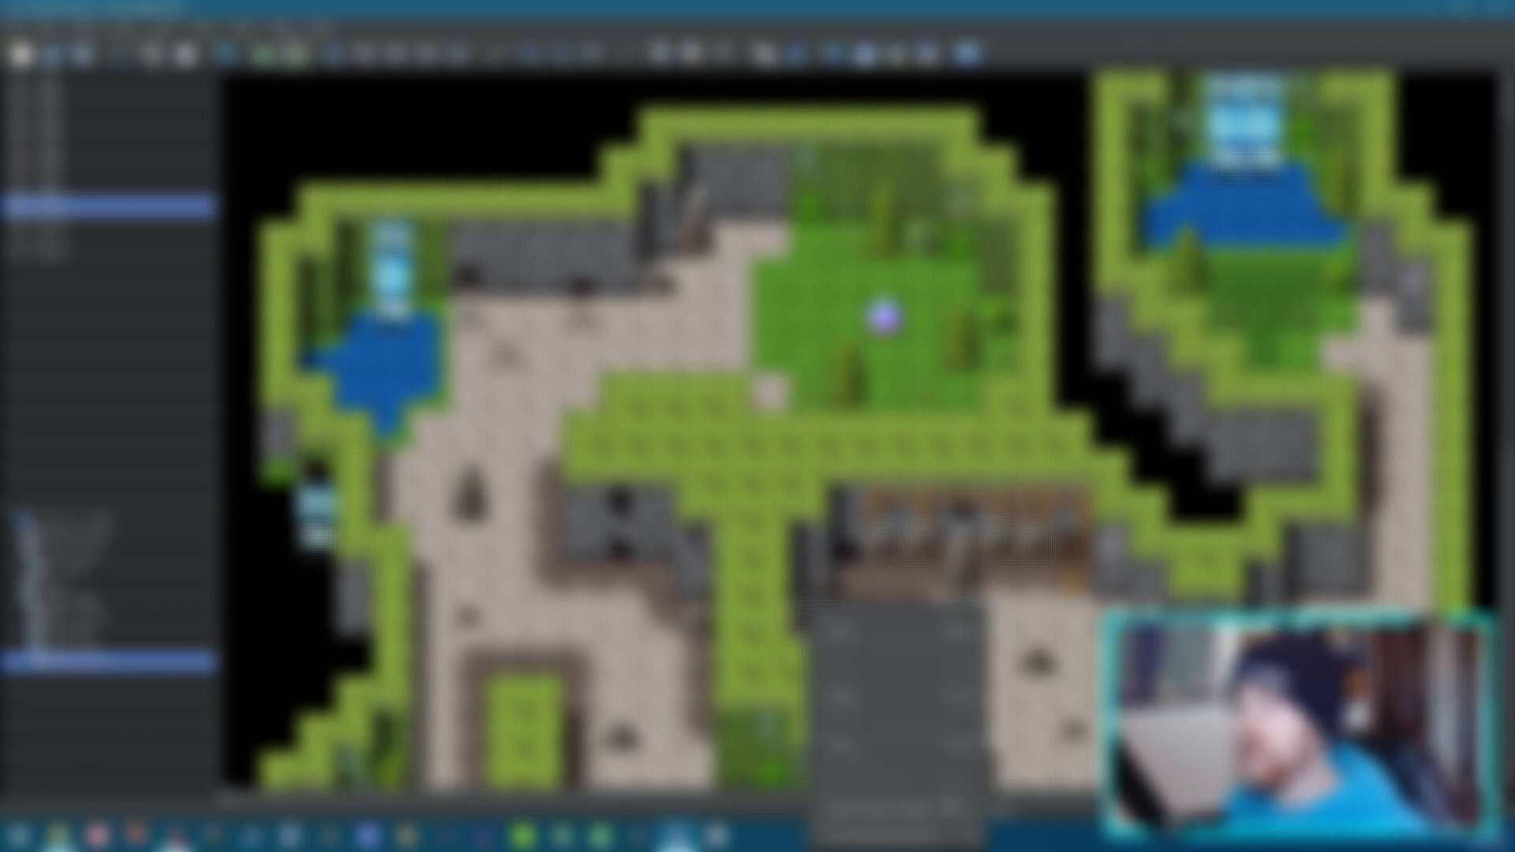
mouse_move(900, 807)
click(1045, 803)
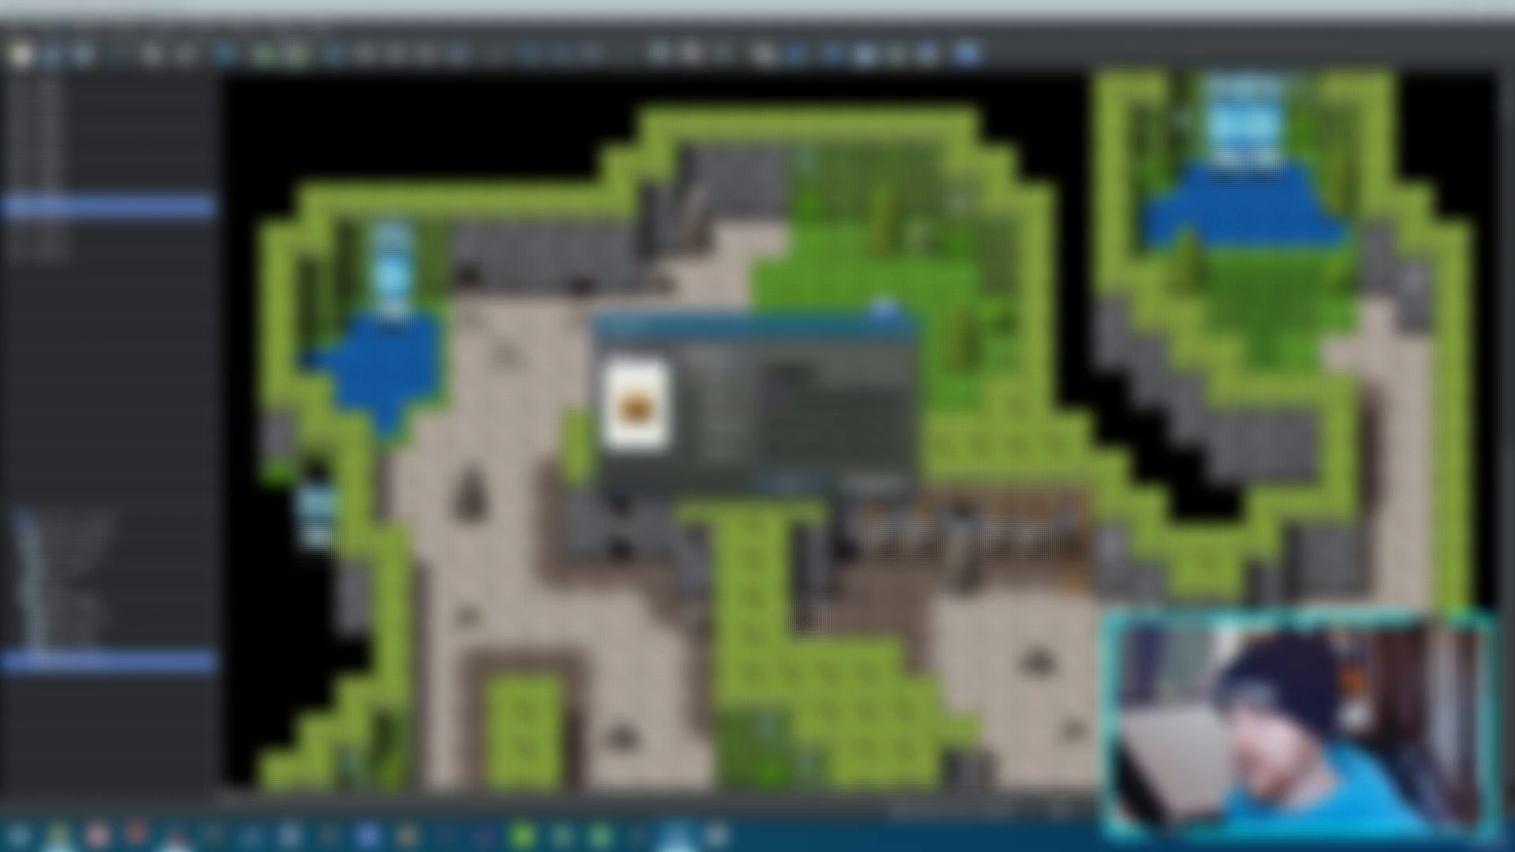
click(799, 432)
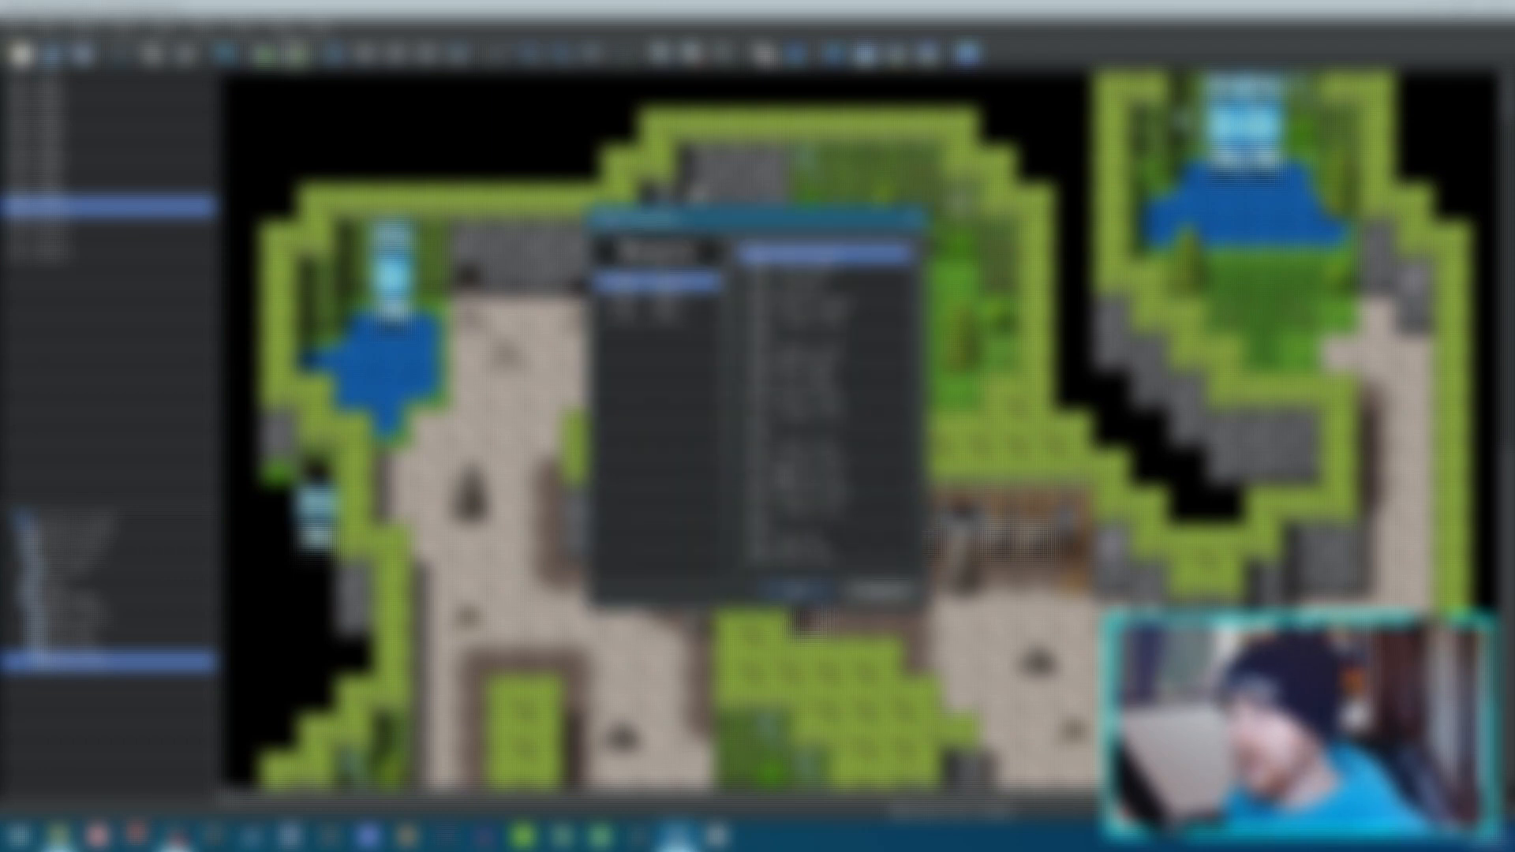
click(789, 507)
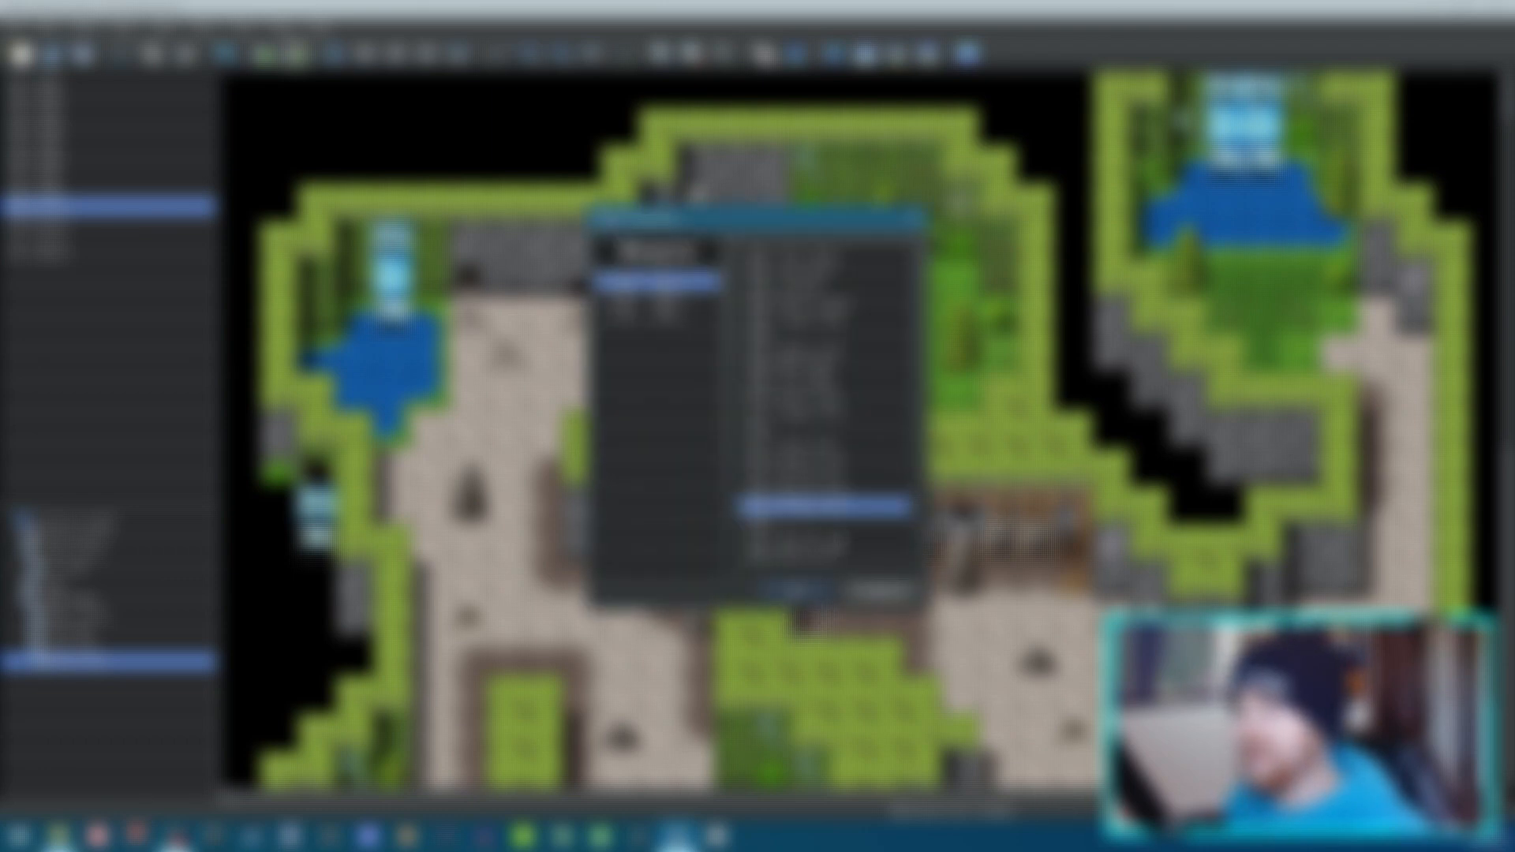